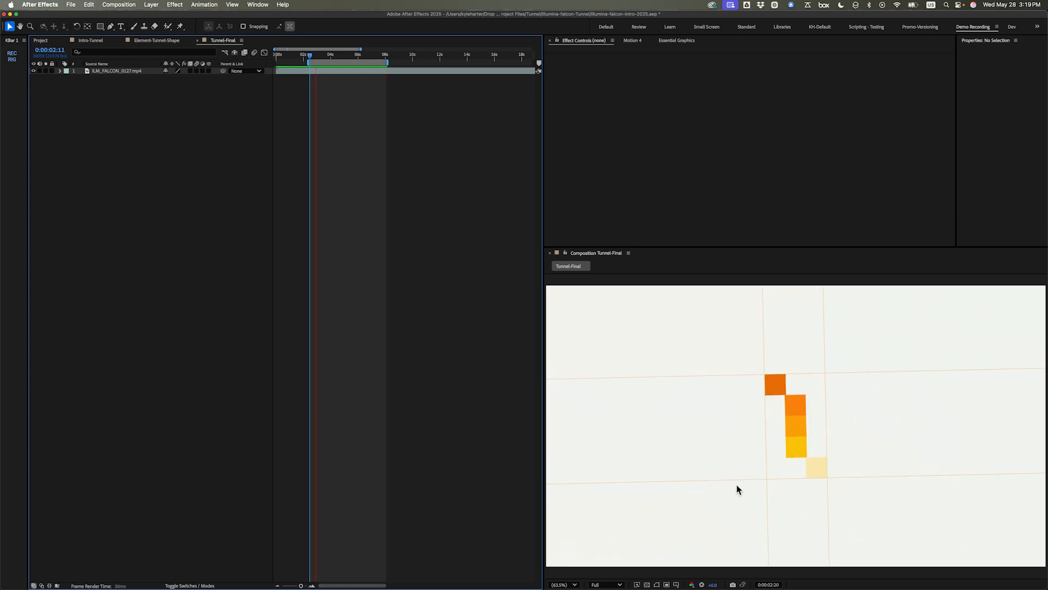
# Step: Review the finished tunnel animation in Tunnel-Final and look through the Intro-Tunnel and Element-Tunnel-Shape compositions
pyautogui.press('space')
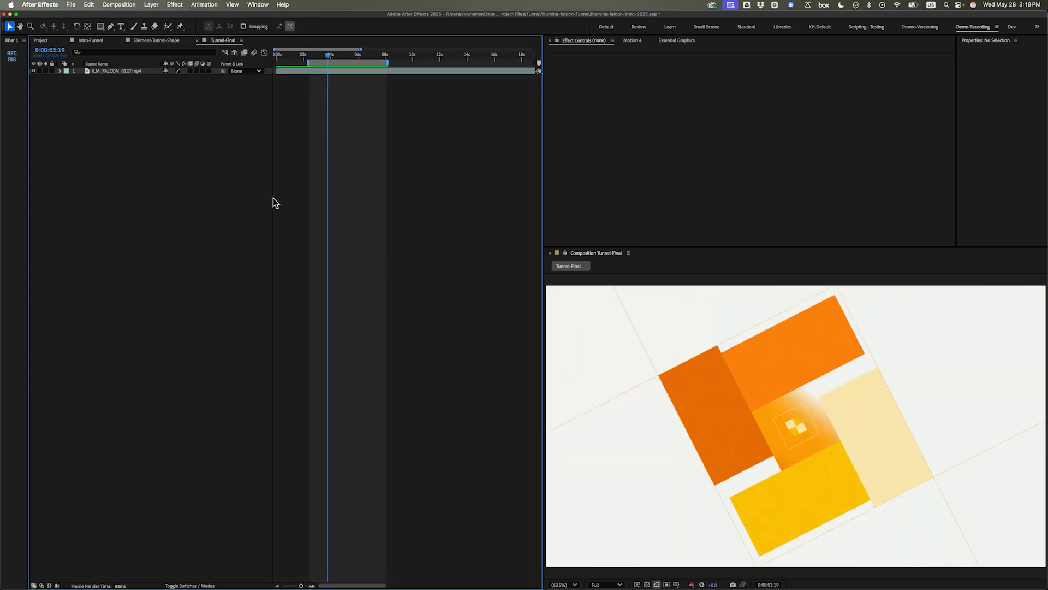
pyautogui.click(91, 40)
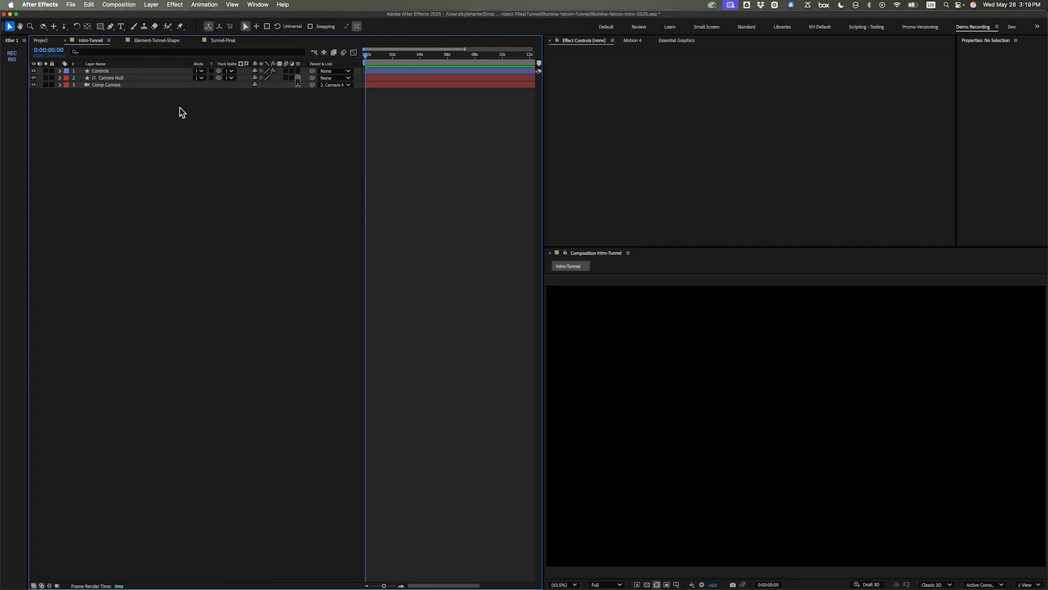
pyautogui.click(107, 86)
pyautogui.click(103, 70)
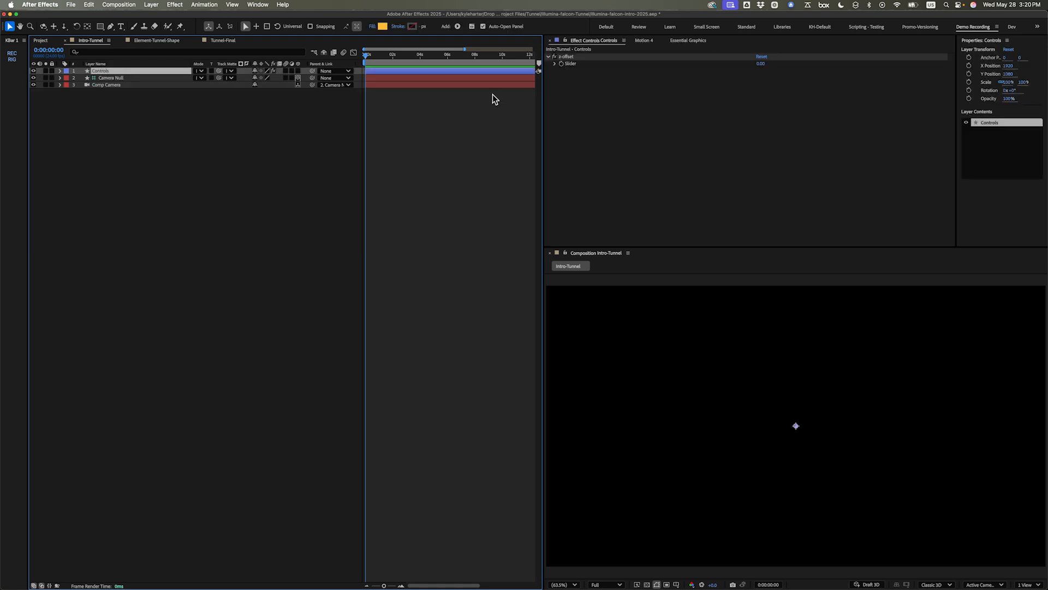
pyautogui.hotkey('alt', 'shift', '.')
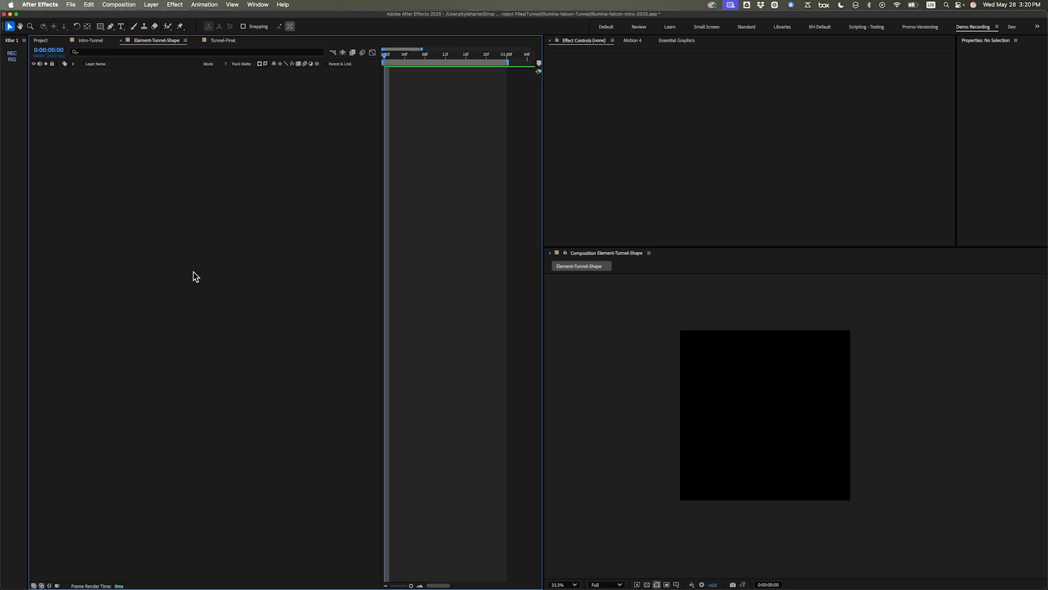
pyautogui.click(220, 41)
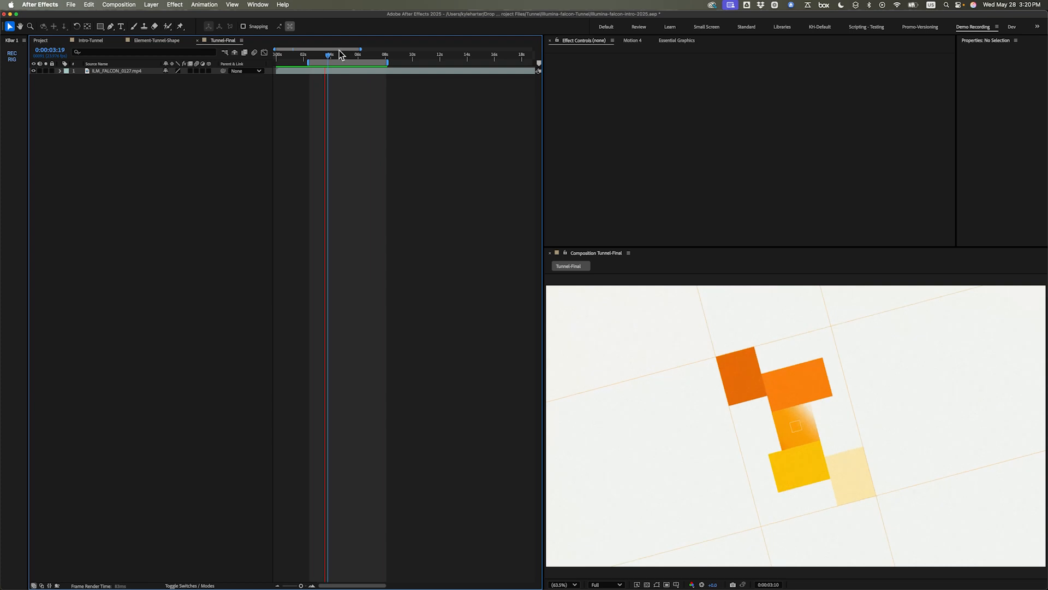
pyautogui.moveTo(342, 57); pyautogui.dragTo(359, 64)
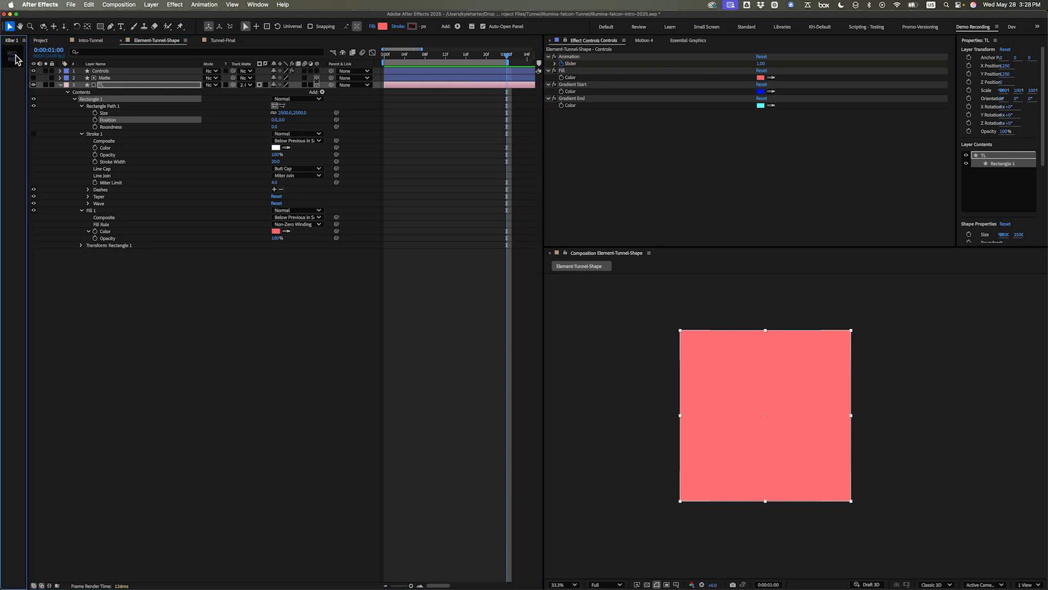
# Step: Anchor the TL layer's rectangle path at its top-left point using the RecRig script
pyautogui.click(16, 56)
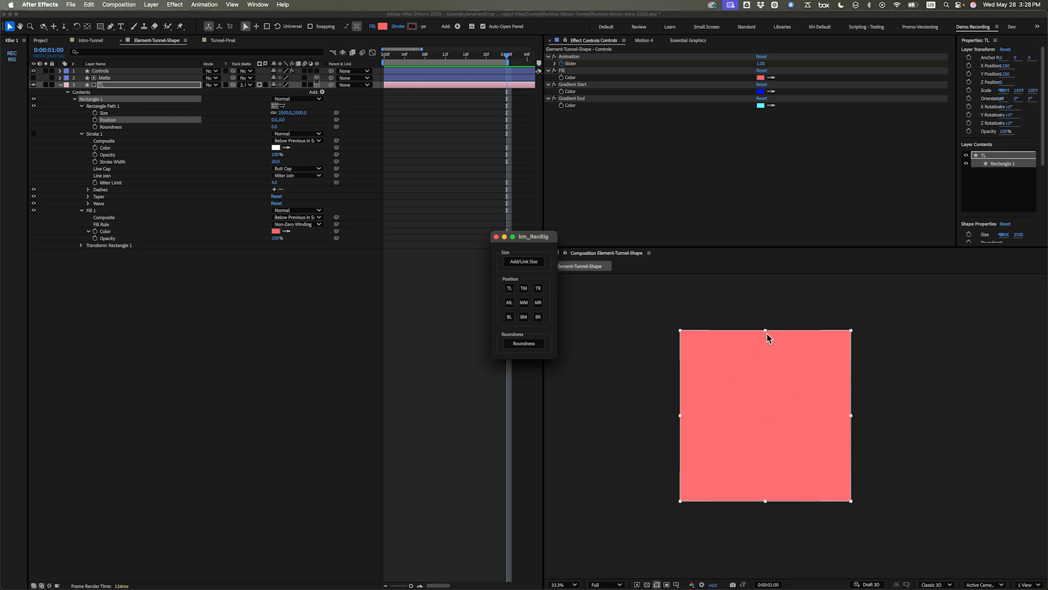
pyautogui.click(509, 290)
pyautogui.click(496, 236)
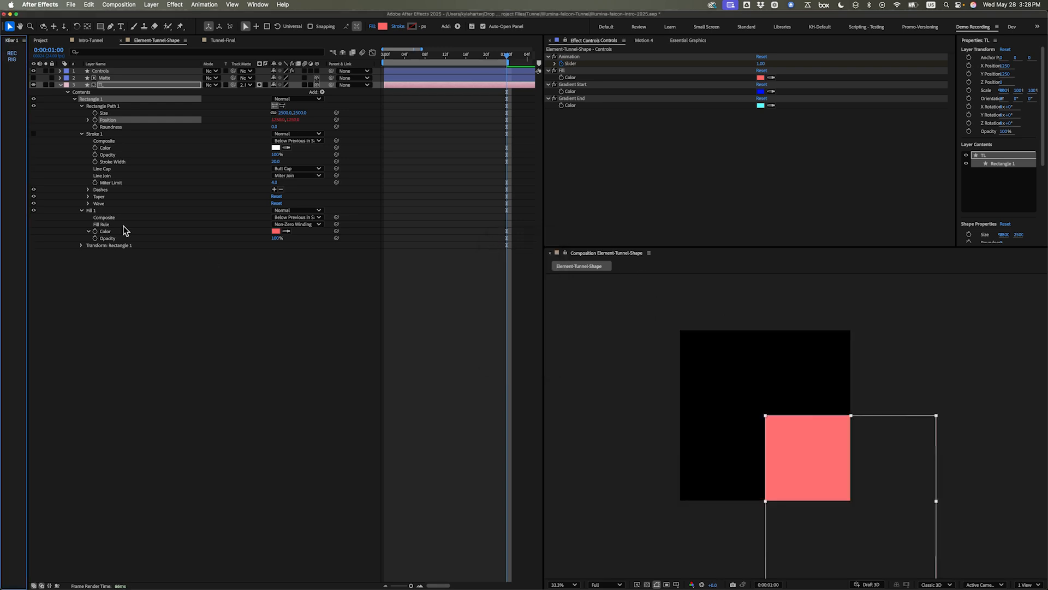
# Step: Link the rectangle path's size to slider controls and try different X and Y size values
pyautogui.click(116, 113)
pyautogui.moveTo(279, 196); pyautogui.dragTo(90, 225)
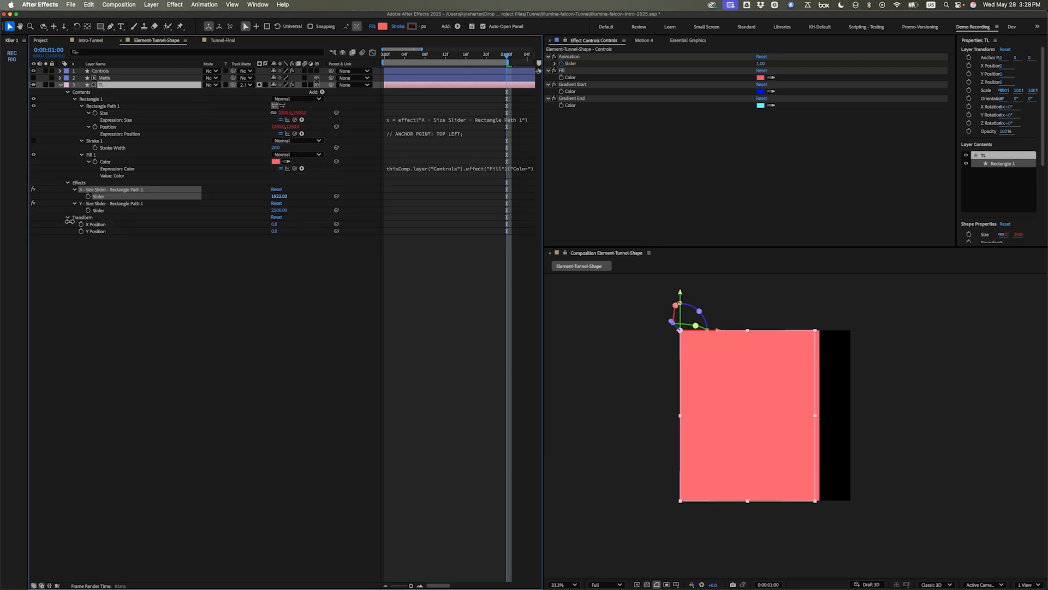
pyautogui.moveTo(284, 215); pyautogui.dragTo(121, 236)
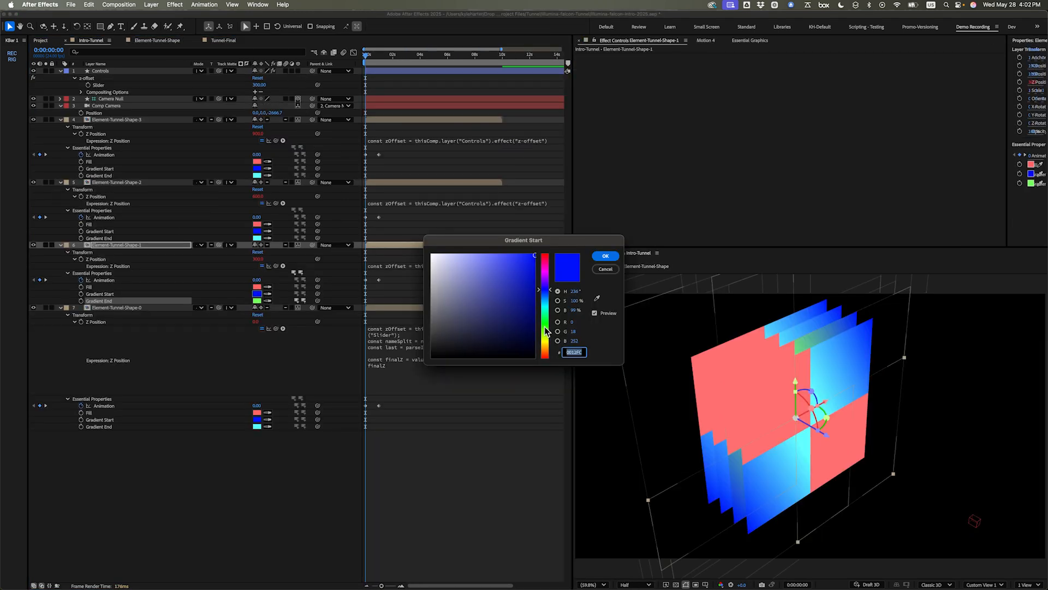
# Step: Set Element-Tunnel-Shape-1's Gradient Start to dark green and its Fill to grey A0A0A0
pyautogui.click(545, 326)
pyautogui.moveTo(523, 286); pyautogui.dragTo(353, 292)
pyautogui.click(606, 256)
pyautogui.click(259, 286)
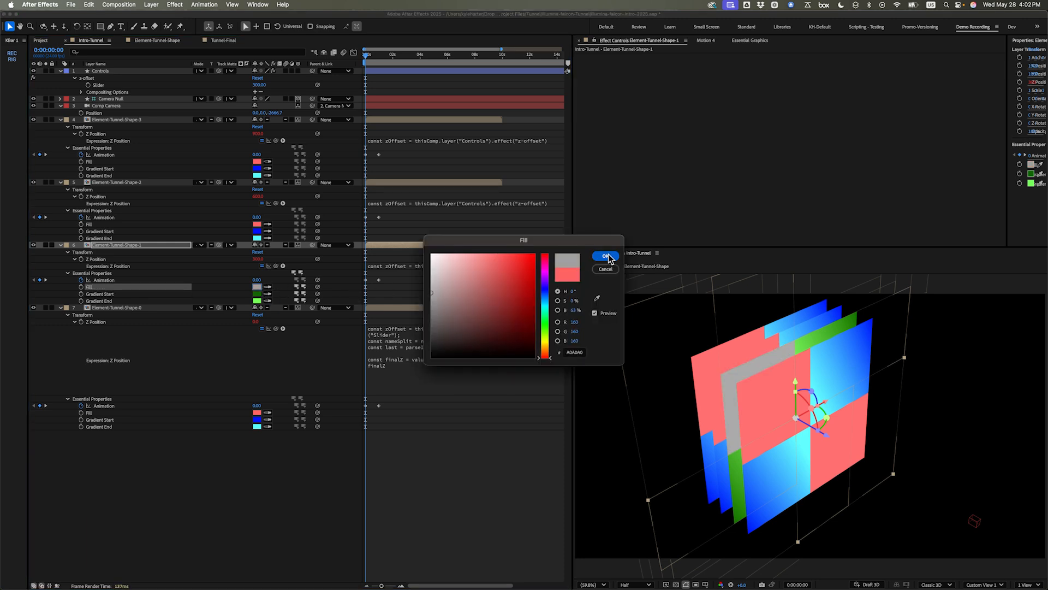
pyautogui.click(604, 257)
# Step: Set Element-Tunnel-Shape-2's Gradient End to red and shift its Gradient Start hue to red
pyautogui.click(257, 238)
pyautogui.moveTo(545, 316); pyautogui.dragTo(544, 357)
pyautogui.click(605, 256)
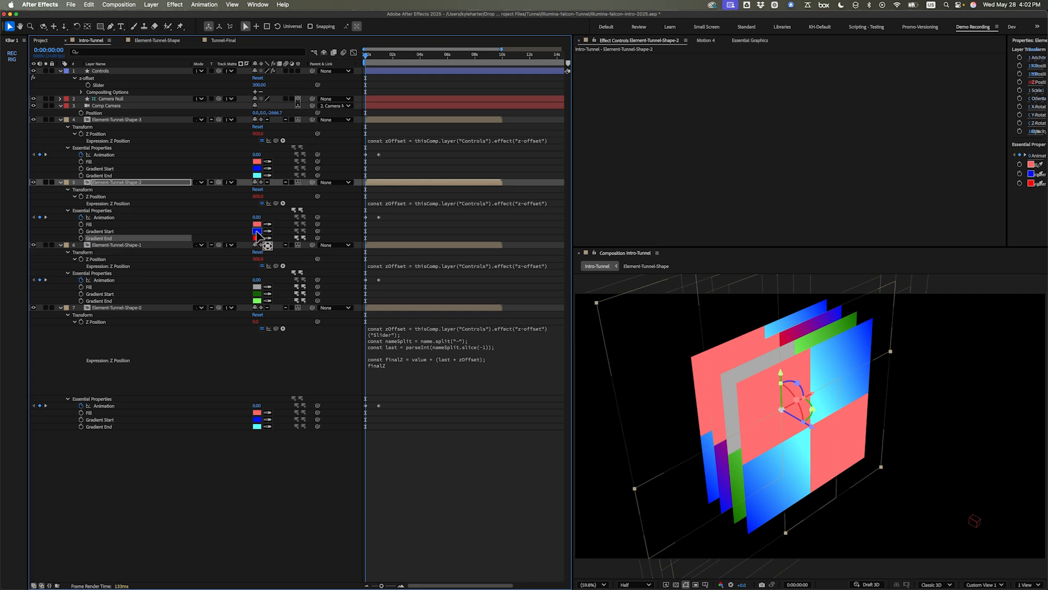
pyautogui.click(256, 231)
pyautogui.moveTo(551, 316); pyautogui.dragTo(546, 357)
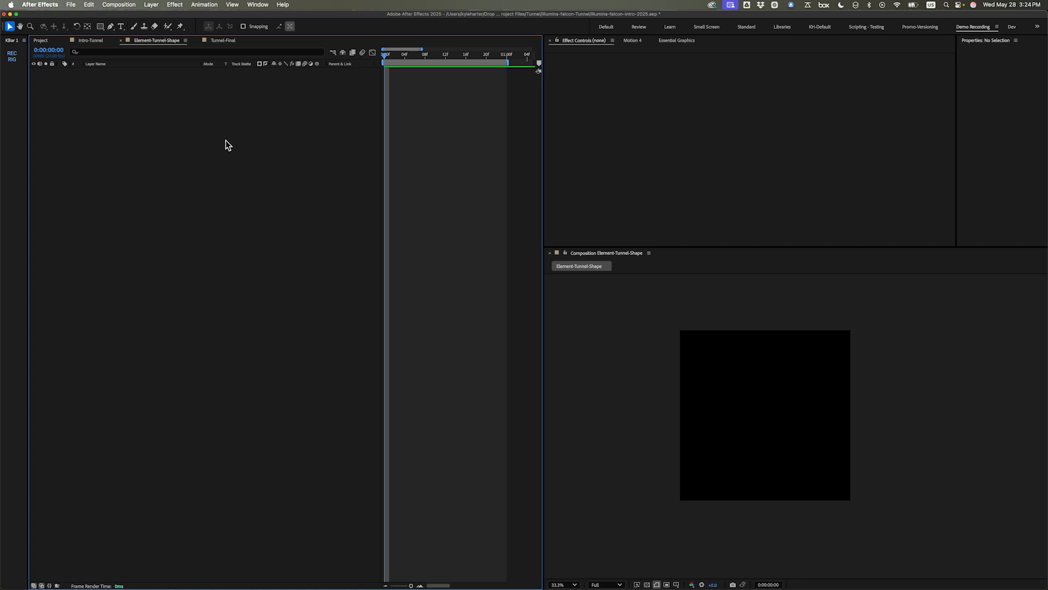
# Step: Check the size, frame rate and duration in the Element-Tunnel-Shape composition settings
pyautogui.press('super+k')
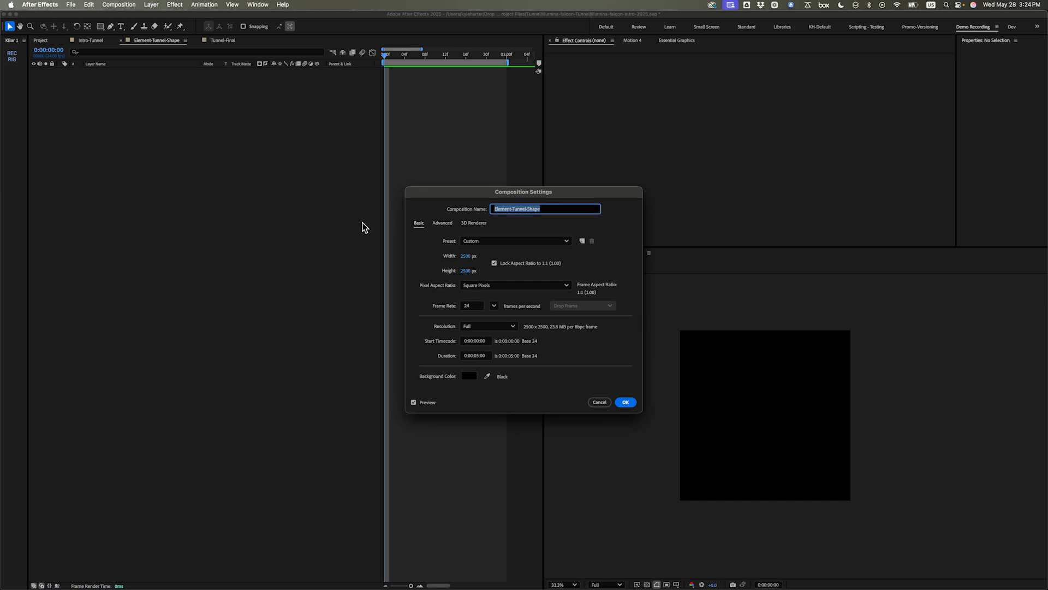
pyautogui.click(626, 256)
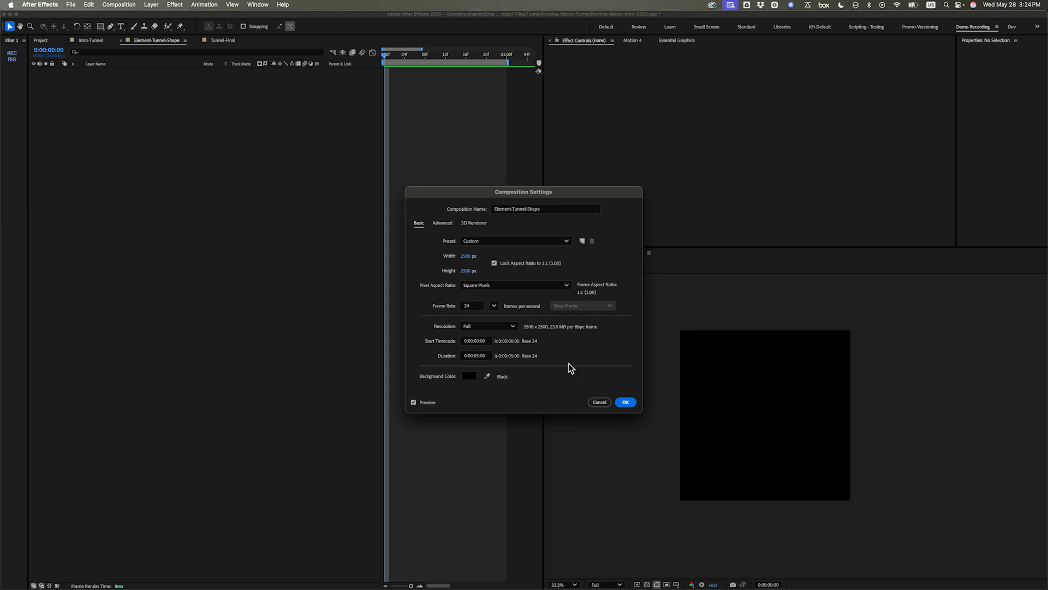
pyautogui.click(627, 403)
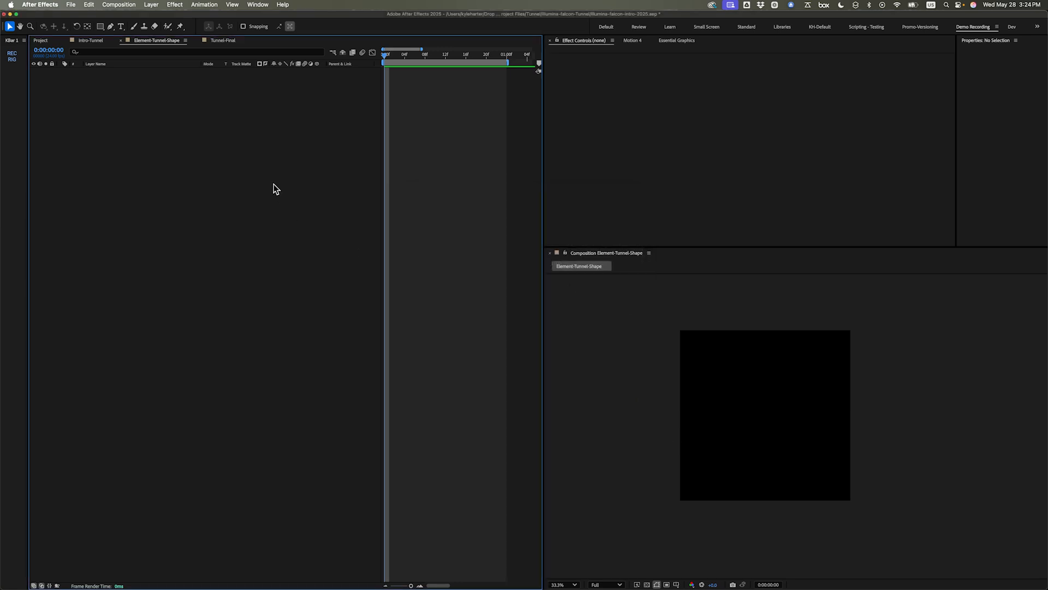
# Step: Create an empty shape layer in Element-Tunnel-Shape and name it Controls
pyautogui.press('super+alt+shift+s')
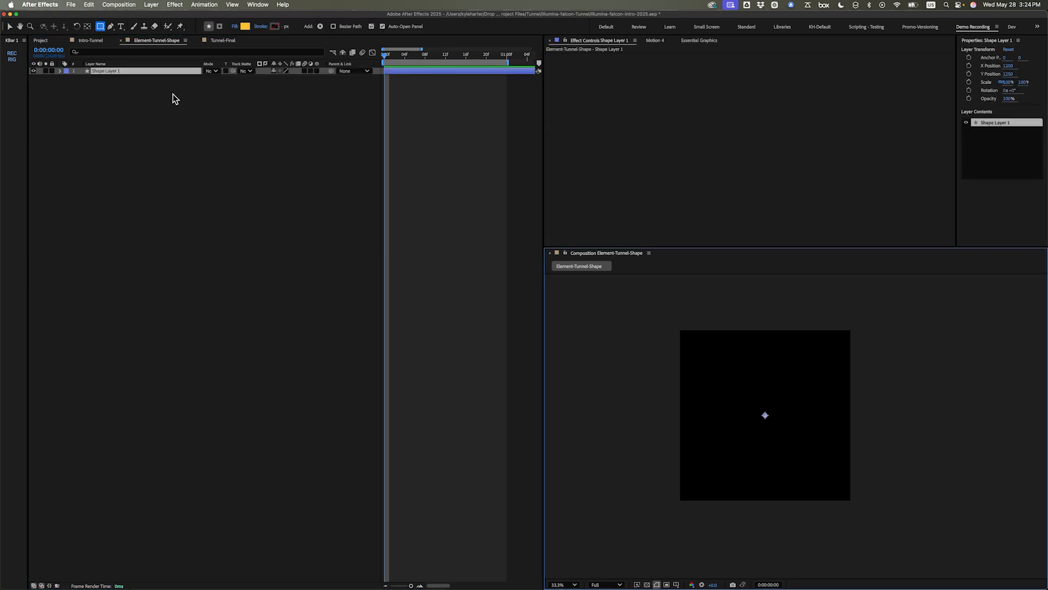
pyautogui.click(159, 70)
pyautogui.press('Return')
pyautogui.write('Controls')
pyautogui.click(147, 87)
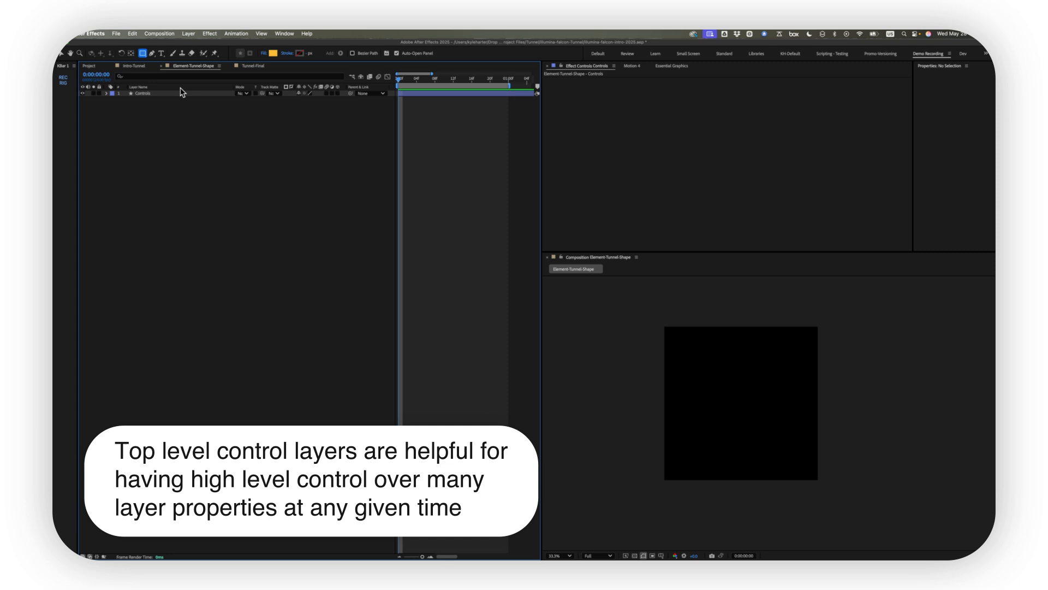
pyautogui.click(184, 98)
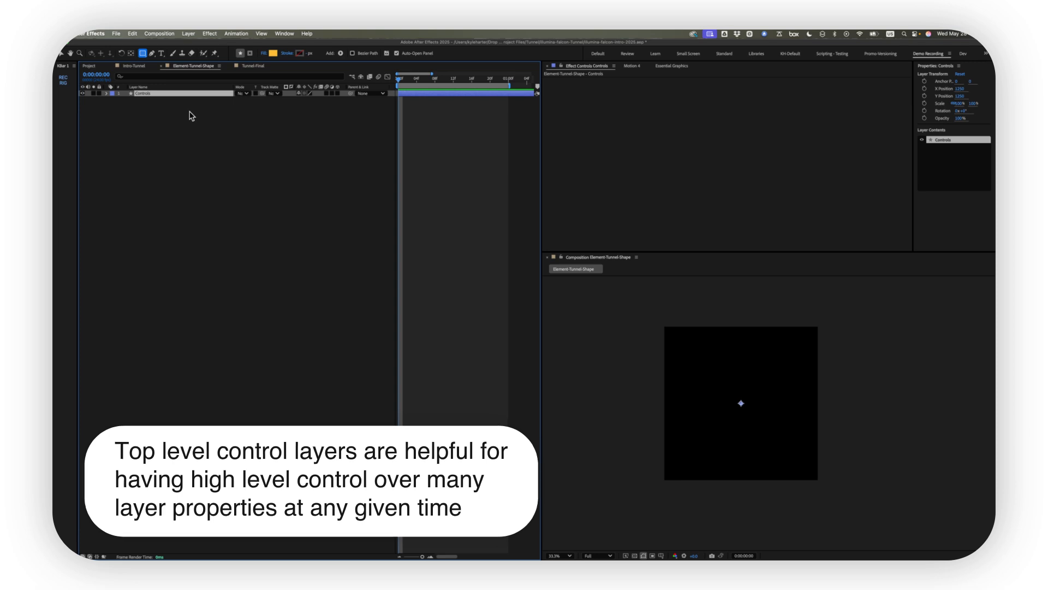
pyautogui.click(194, 116)
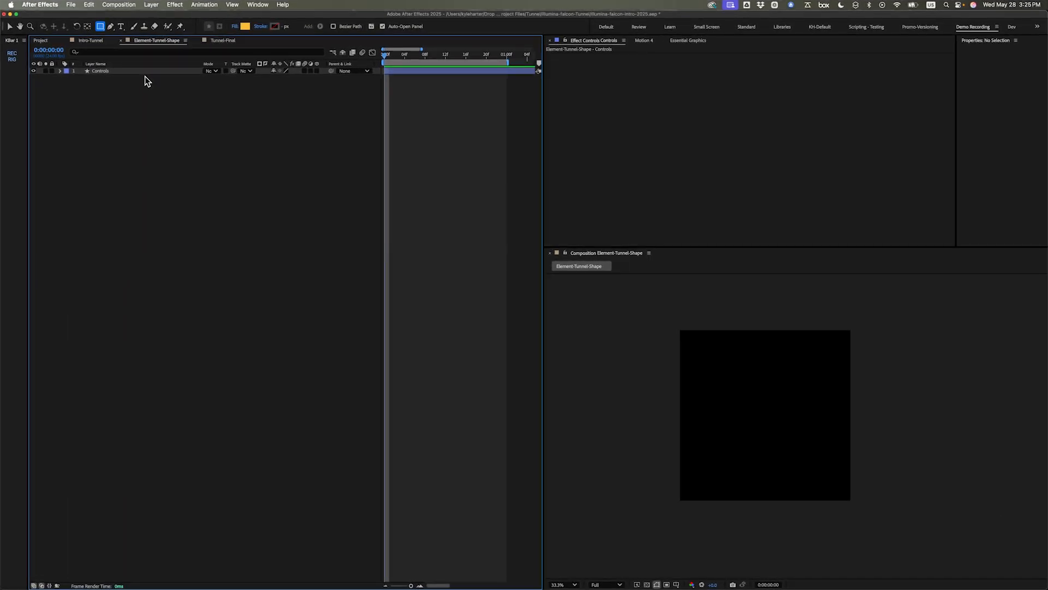
# Step: Add a Slider Control effect to the Controls layer and rename the effect Animation
pyautogui.click(142, 71)
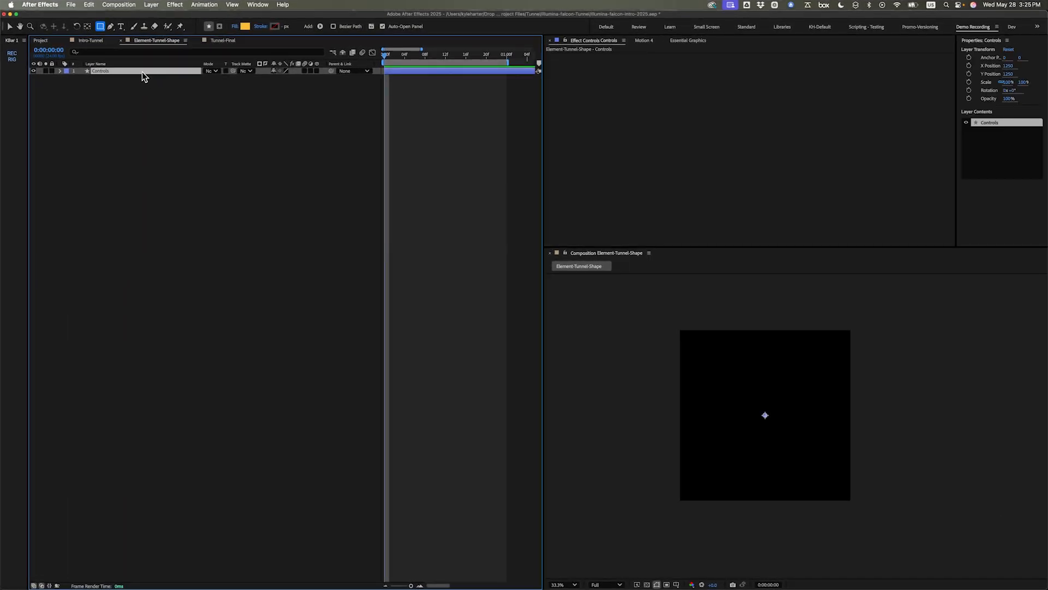
pyautogui.hotkey('ctrl', 'space')
pyautogui.write('sl')
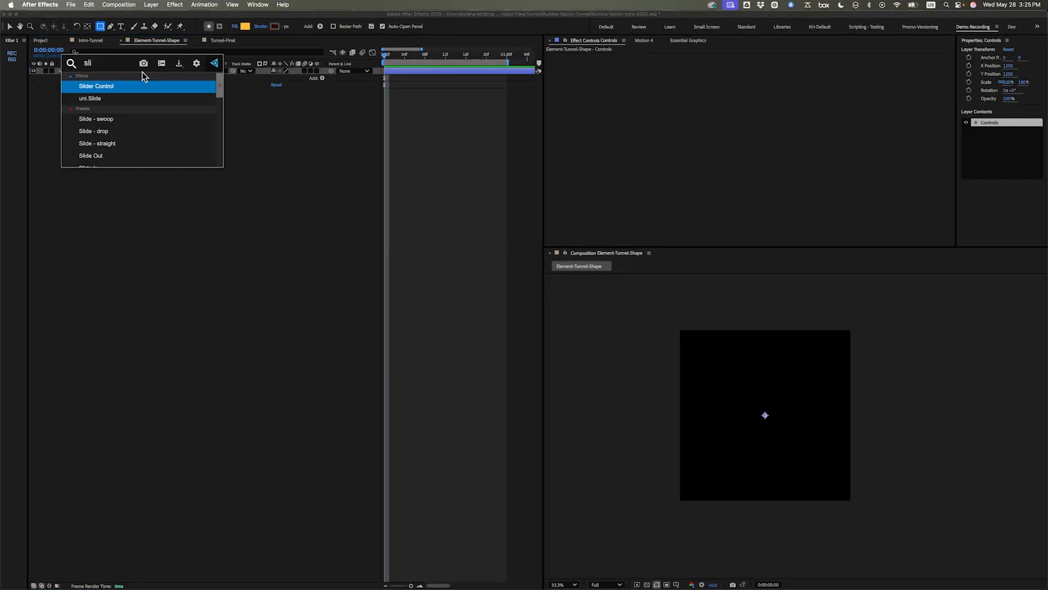
pyautogui.press('Return')
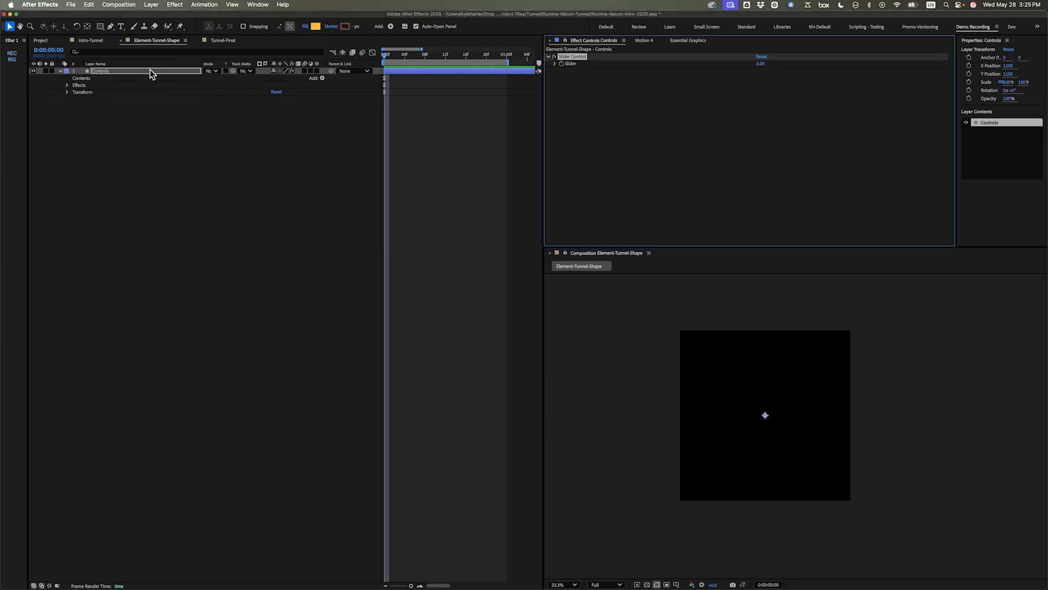
pyautogui.press('Return')
pyautogui.write('An')
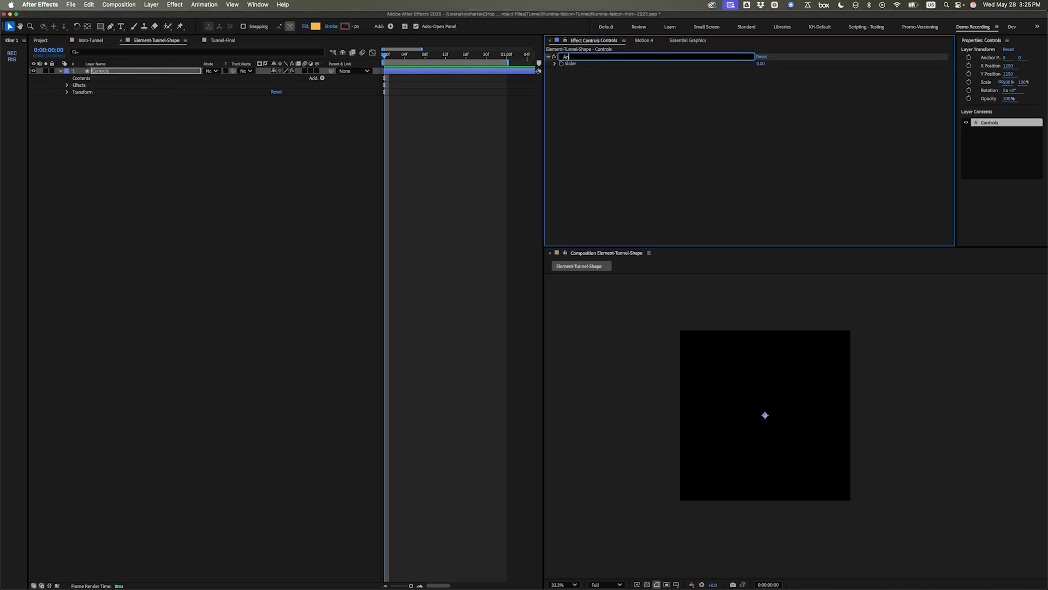
pyautogui.write('imation')
pyautogui.press('Return')
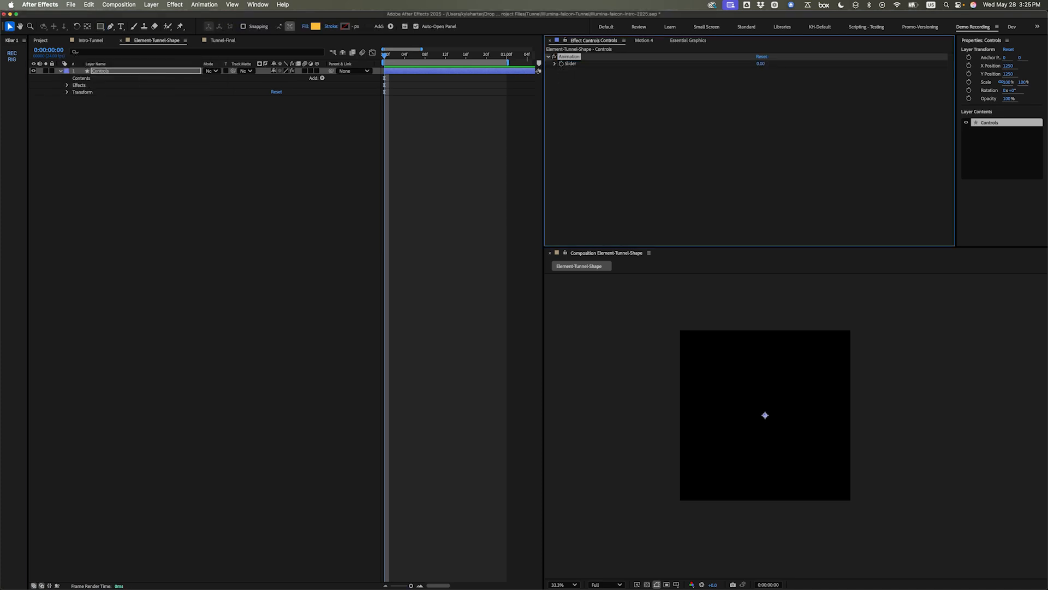
pyautogui.click(825, 91)
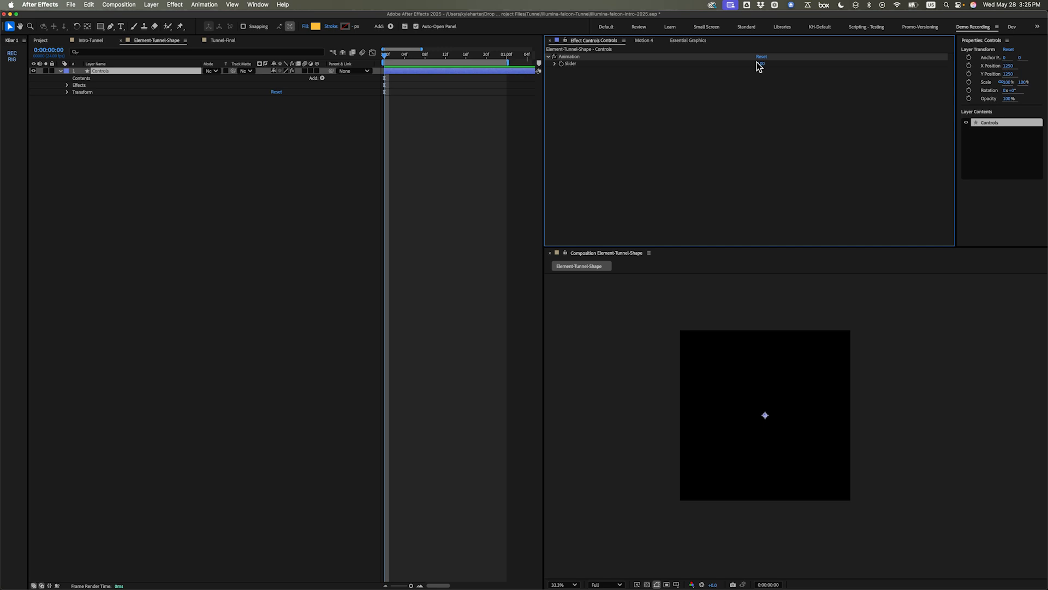
# Step: Keyframe the Animation slider from 0 at the composition start to 1 at 0:00:01:00
pyautogui.click(565, 57)
pyautogui.click(502, 55)
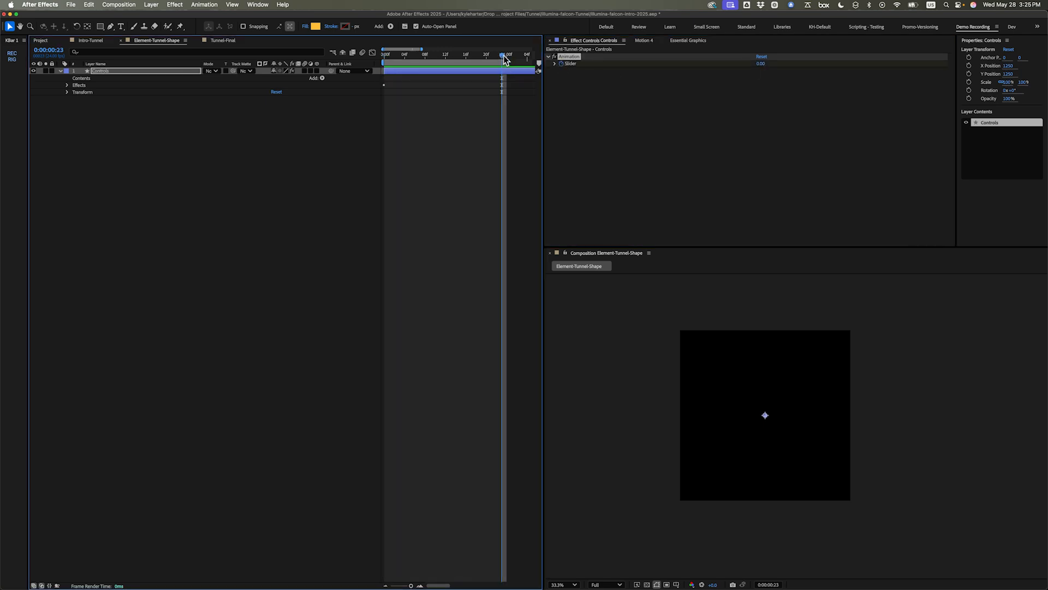
pyautogui.moveTo(503, 55); pyautogui.dragTo(507, 56)
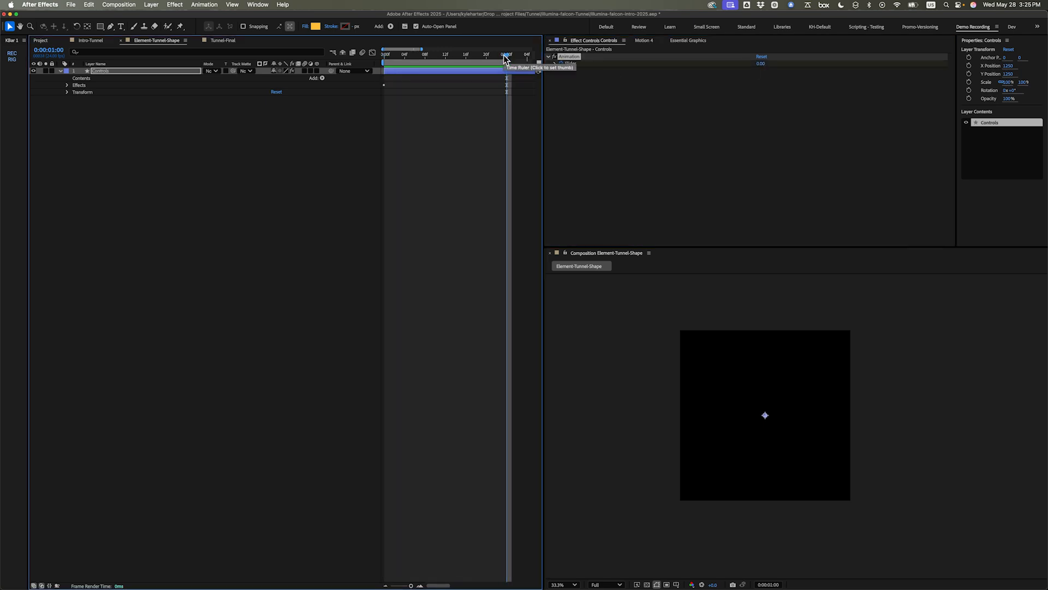
pyautogui.click(760, 64)
pyautogui.write('1')
pyautogui.click(854, 144)
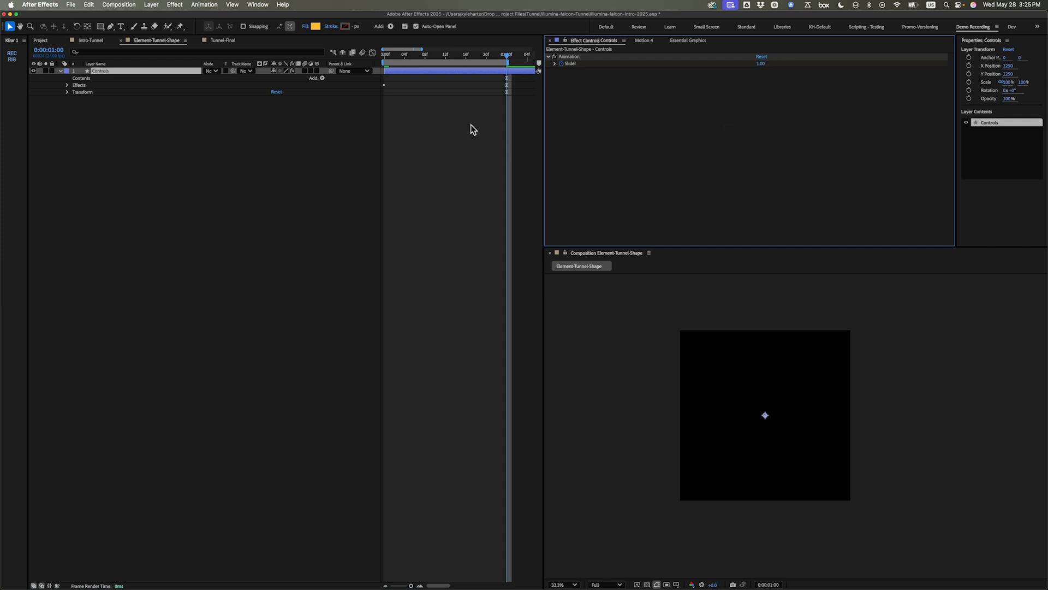
# Step: Add a Color Control effect to the Controls layer and set its color to FF6F6F
pyautogui.hotkey('ctrl', 'space')
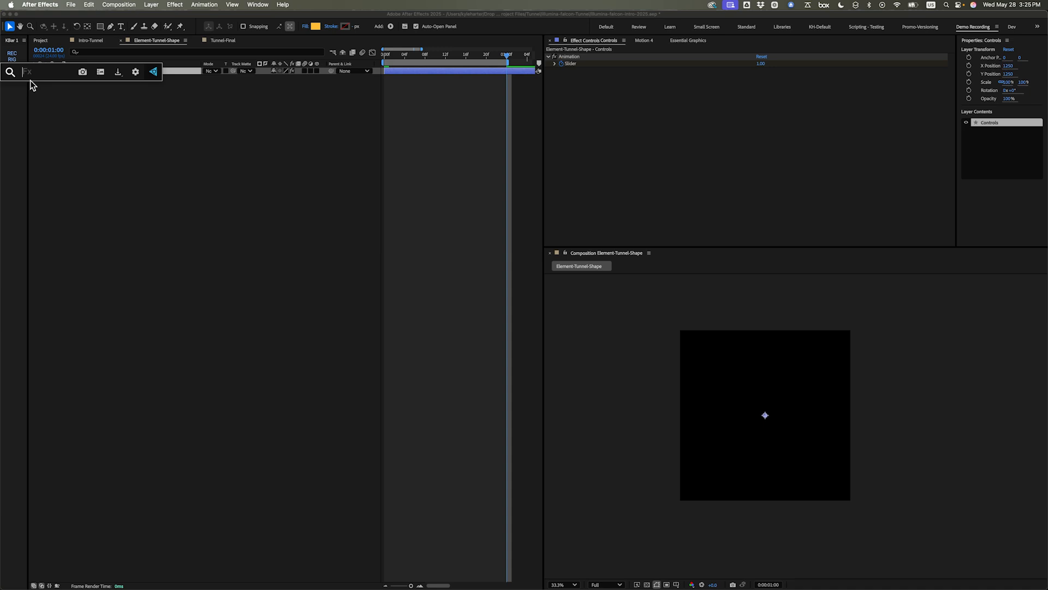
pyautogui.write('colo')
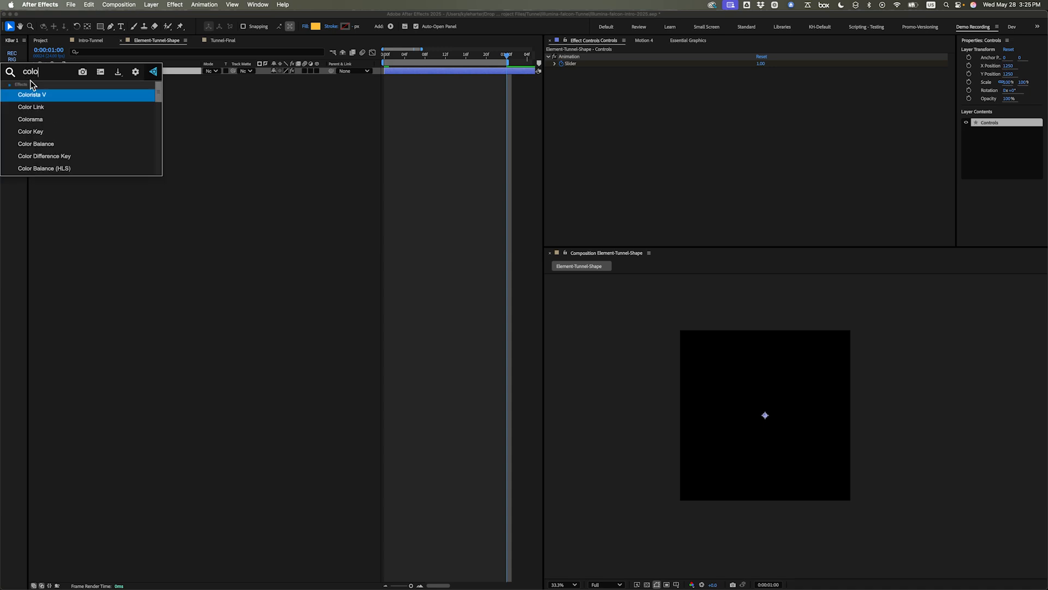
pyautogui.write('r control')
pyautogui.press('Return')
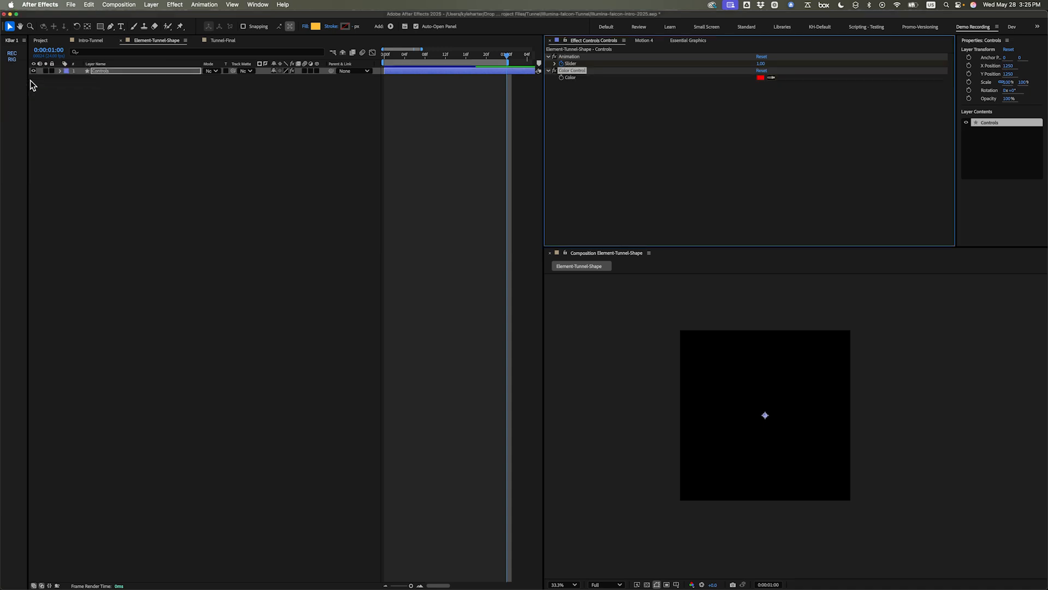
pyautogui.click(759, 78)
pyautogui.moveTo(503, 271); pyautogui.dragTo(489, 250)
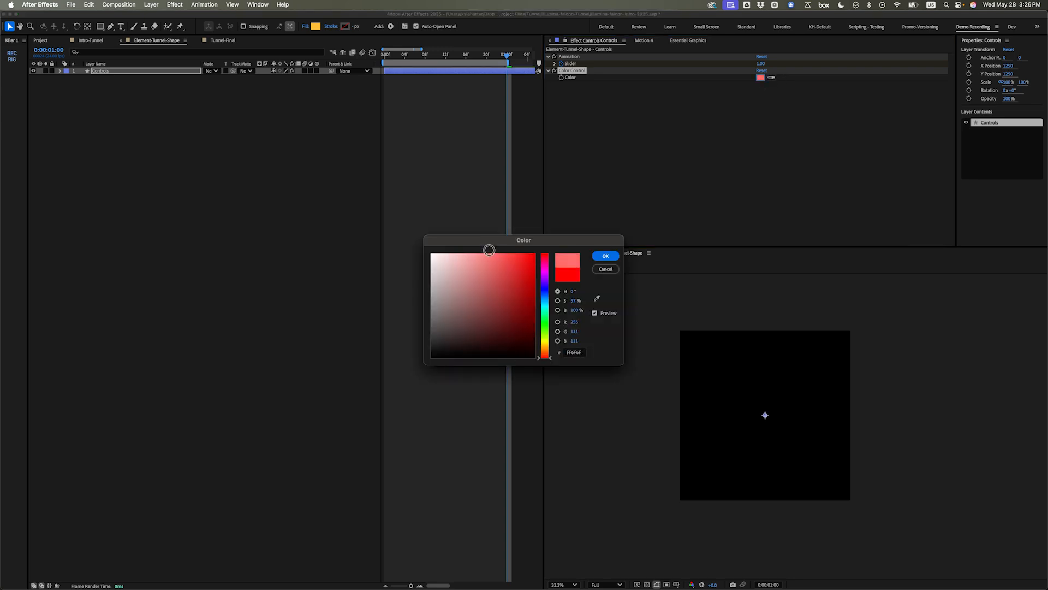
pyautogui.click(605, 256)
# Step: Rename the color control Fill, and make a duplicate of it named Gradient Start
pyautogui.write('Fill')
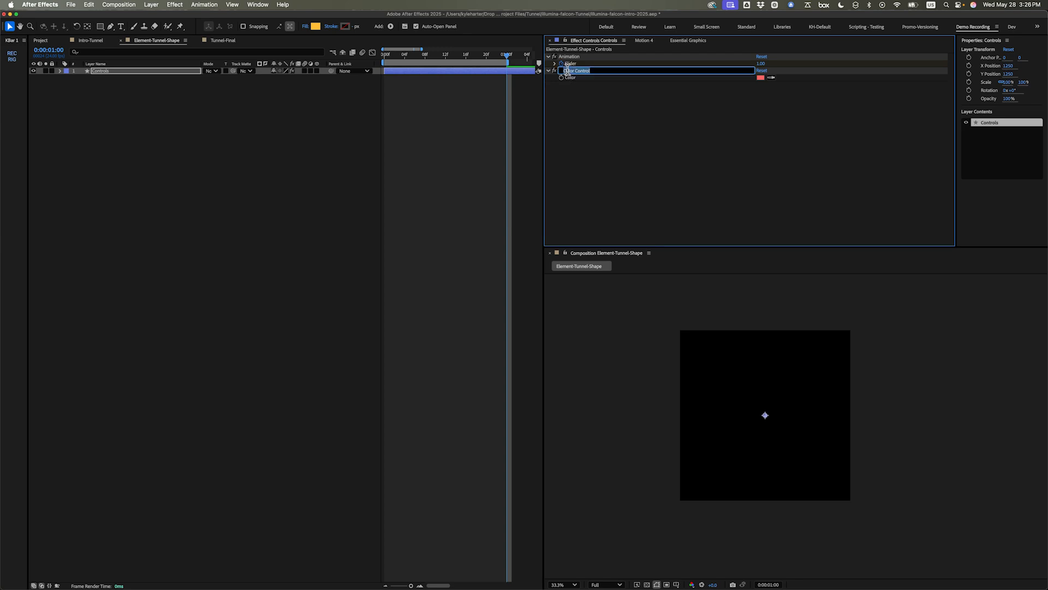
pyautogui.press('Return')
pyautogui.hotkey('ctrl', 'd')
pyautogui.press('Return')
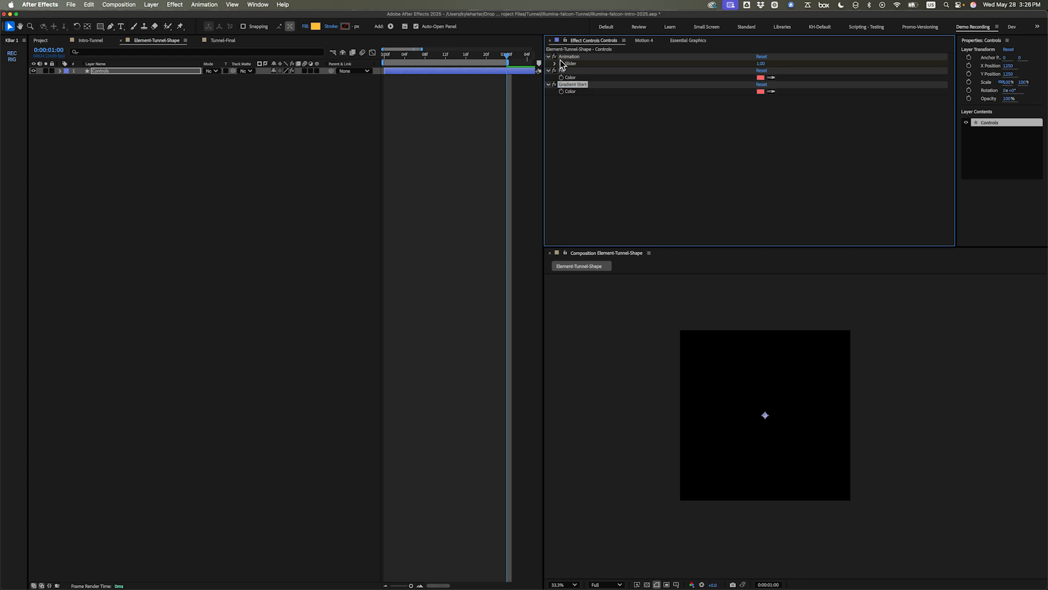
# Step: Set the Gradient Start color control to blue 0012FC
pyautogui.click(760, 90)
pyautogui.click(545, 289)
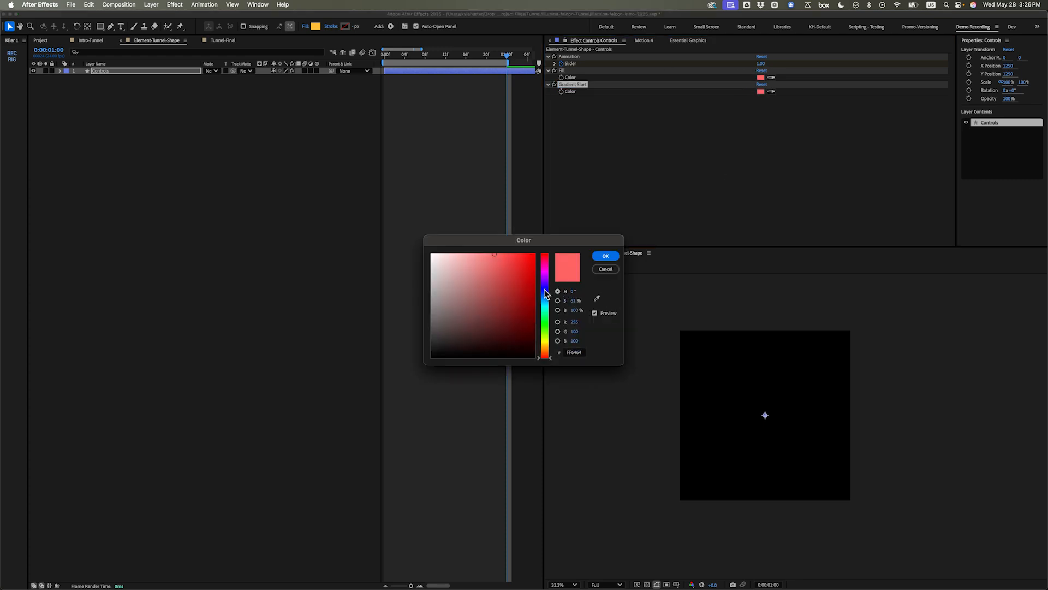
pyautogui.click(534, 255)
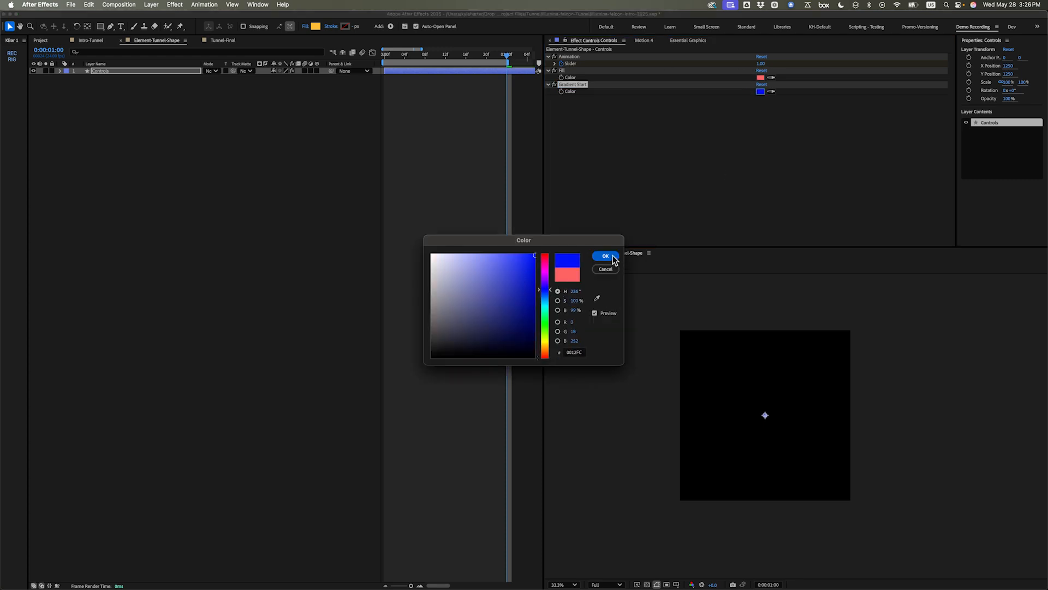
pyautogui.click(606, 257)
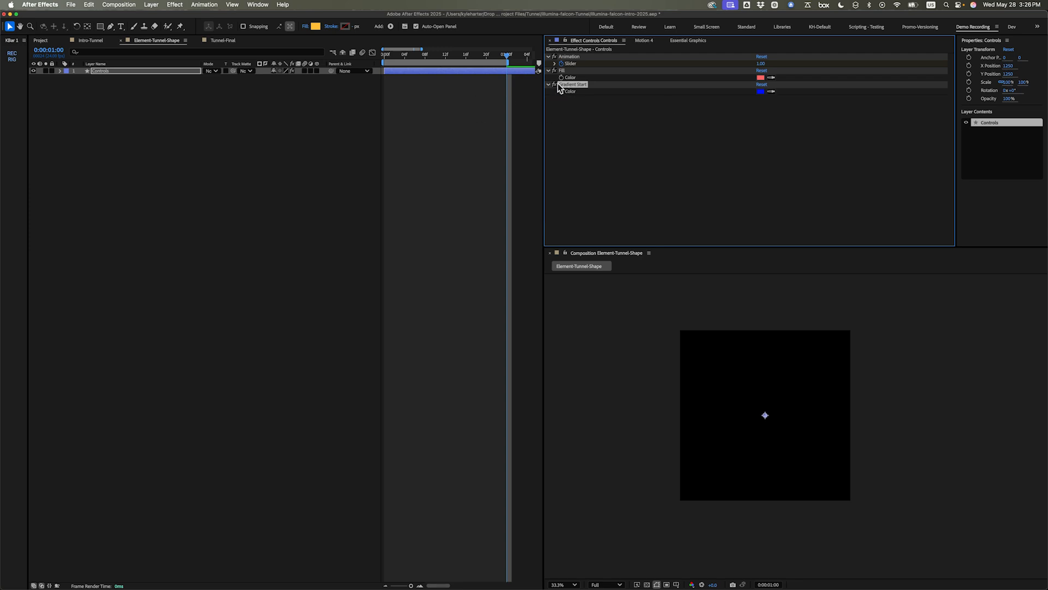
# Step: Duplicate the Gradient Start color control and rename the copy Gradient End
pyautogui.press('super+d')
pyautogui.press('Return')
pyautogui.write('Gradien')
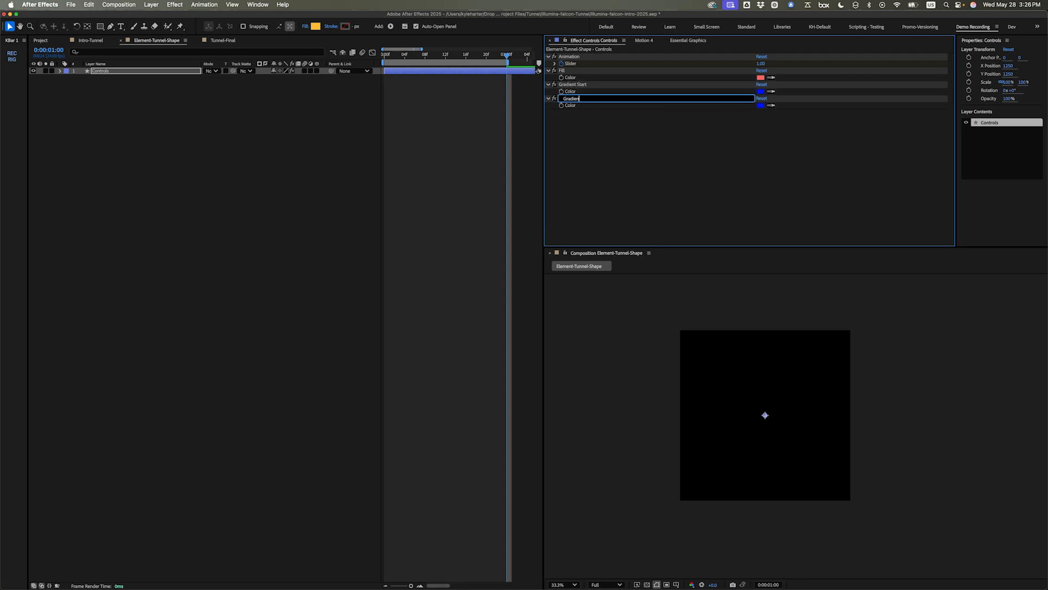
pyautogui.write('t End')
pyautogui.press('Return')
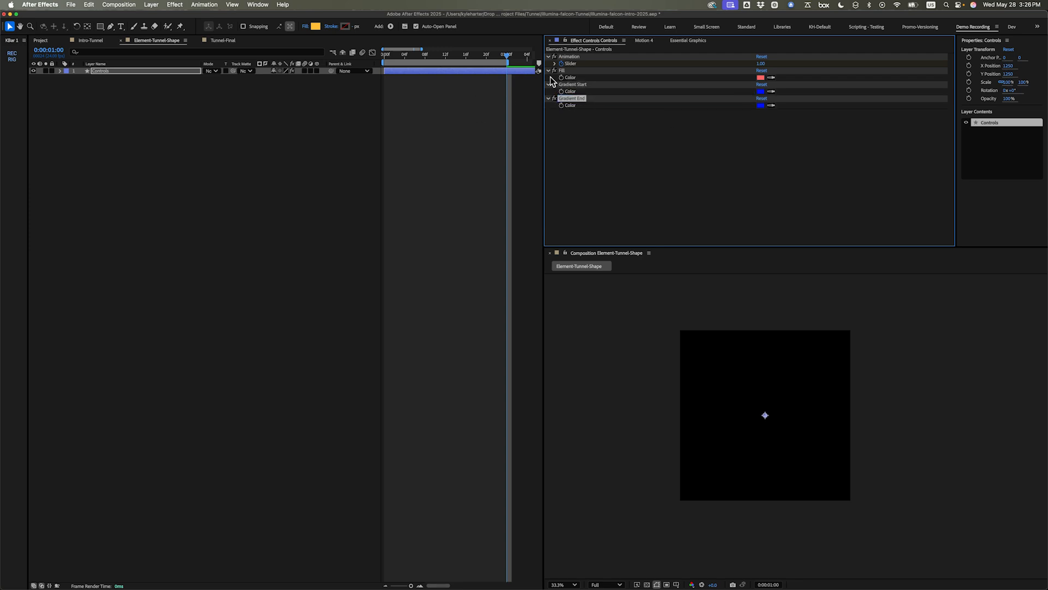
# Step: Set the Gradient End color control to cyan 57FEFF
pyautogui.click(763, 105)
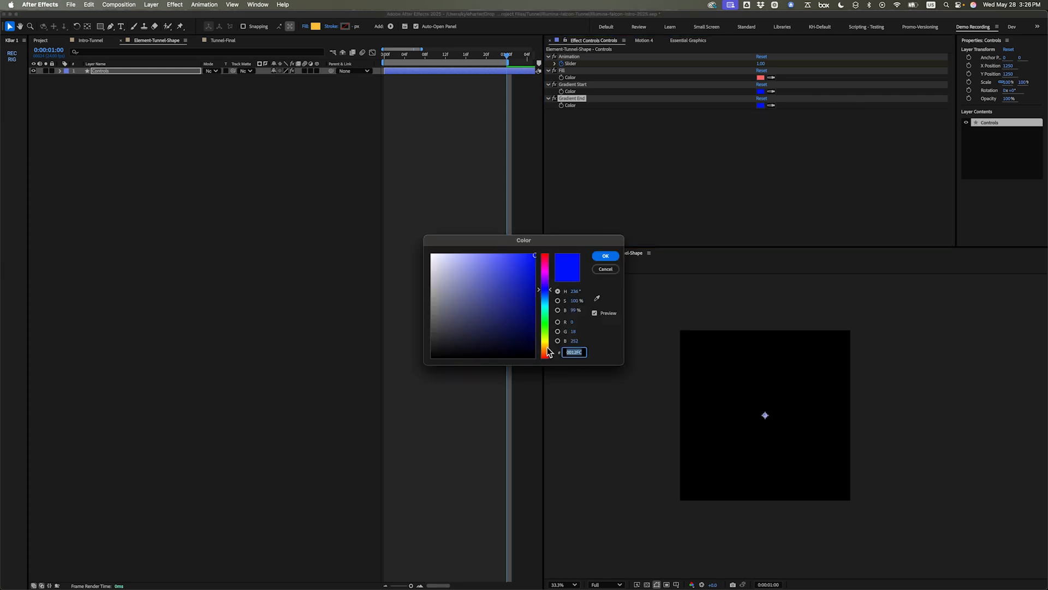
pyautogui.click(549, 308)
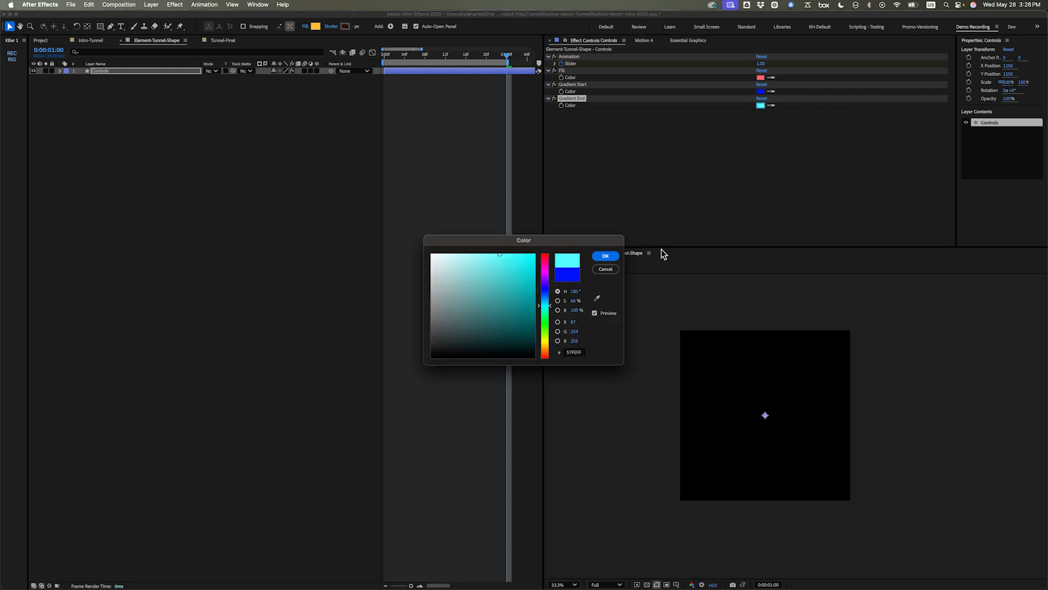
pyautogui.click(604, 255)
pyautogui.click(751, 132)
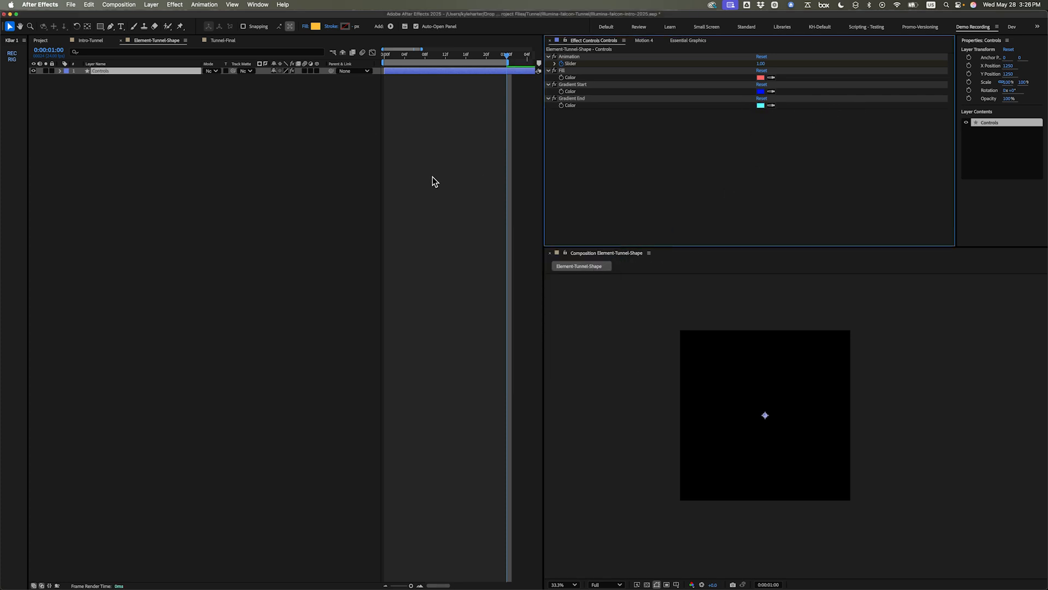
# Step: Create a new shape layer below Controls and add a rectangle to it that fills the composition
pyautogui.click(506, 179)
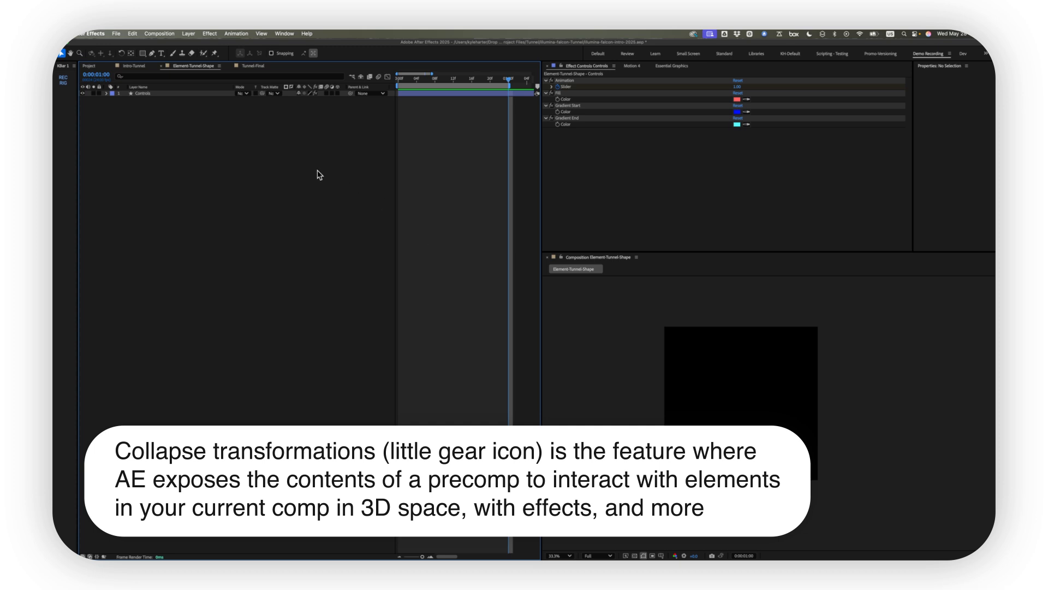
pyautogui.press('super+alt+shift+s')
pyautogui.click(183, 93)
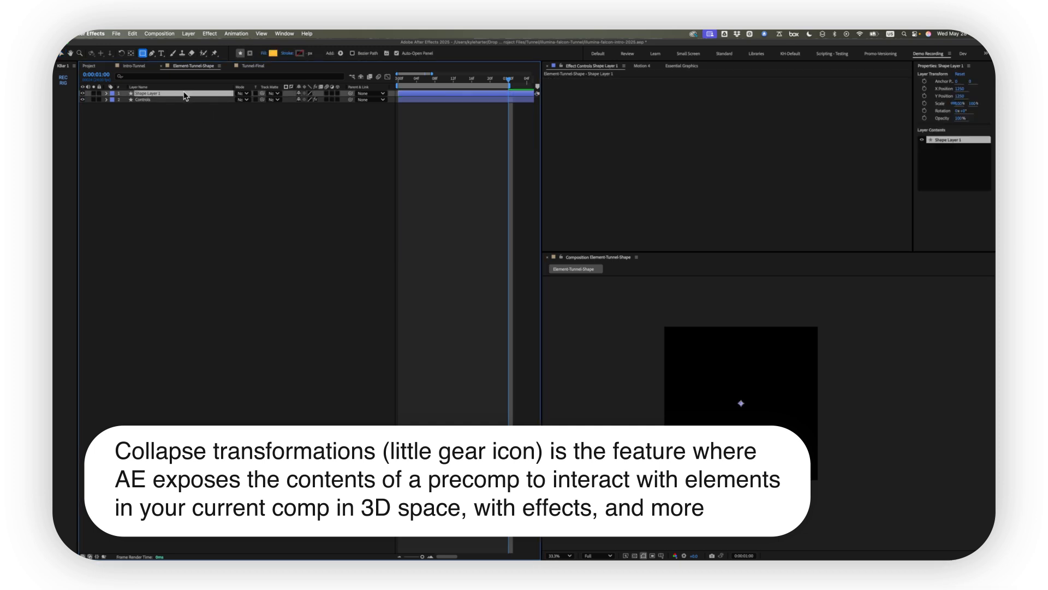
pyautogui.moveTo(165, 93); pyautogui.dragTo(164, 112)
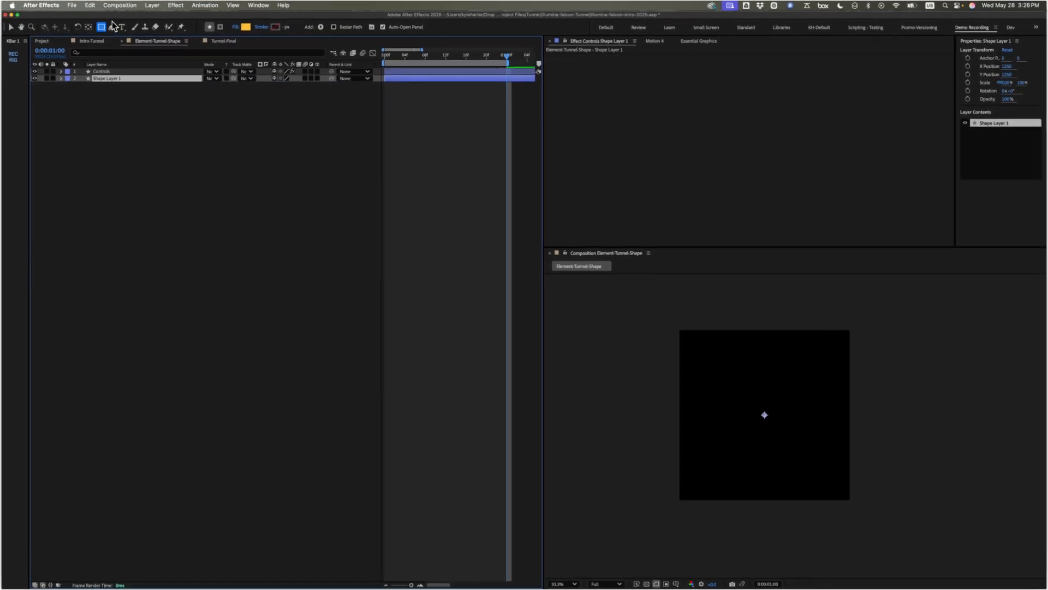
pyautogui.click(143, 53)
pyautogui.doubleClick(101, 27)
pyautogui.press('v')
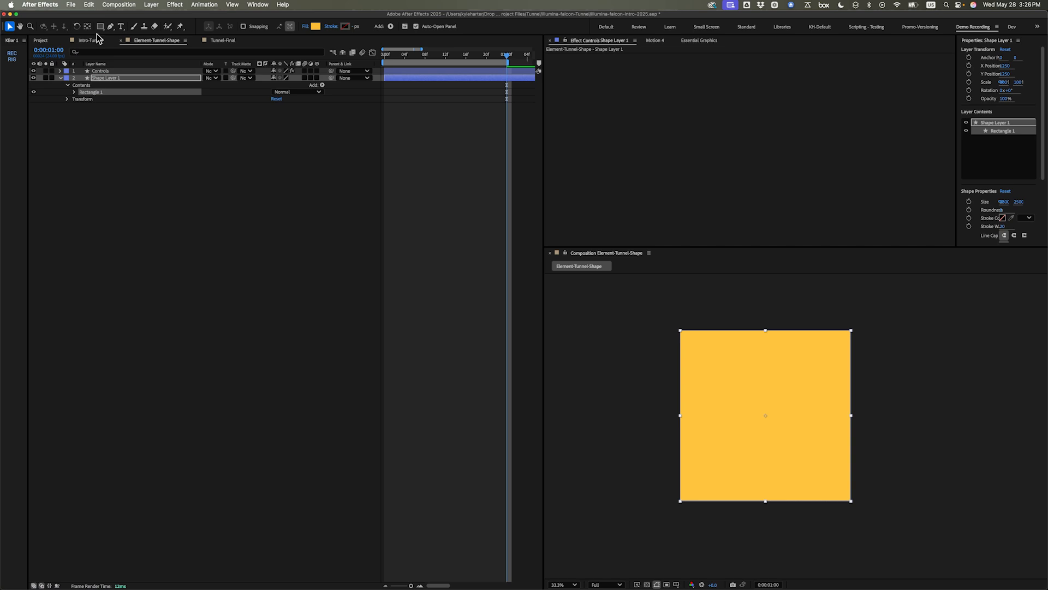
# Step: Rename the new shape layer Matte, hide it, and make it a 3D layer
pyautogui.click(120, 78)
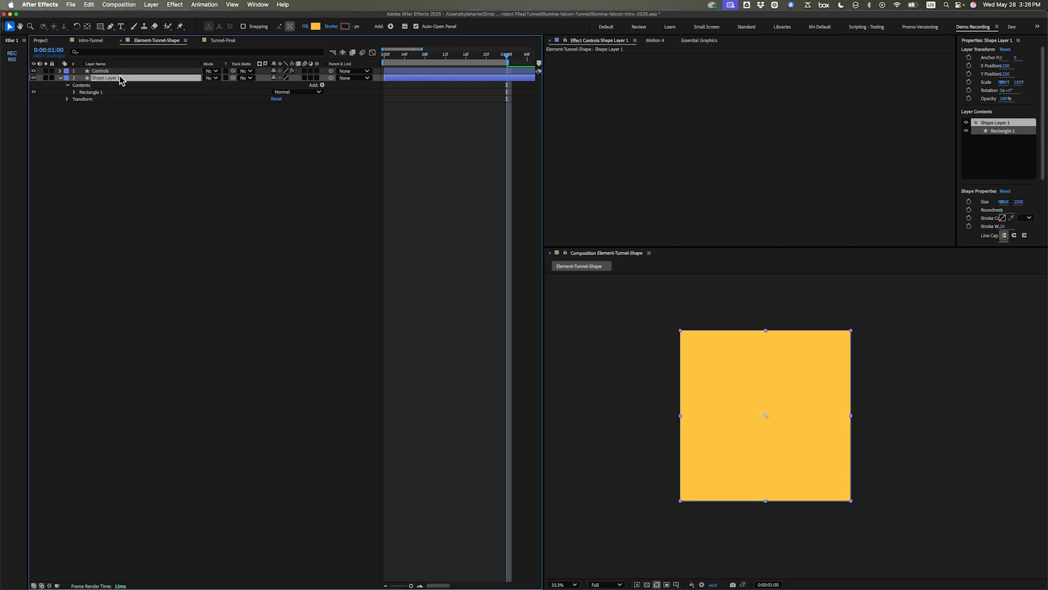
pyautogui.press('Return')
pyautogui.write('Matte')
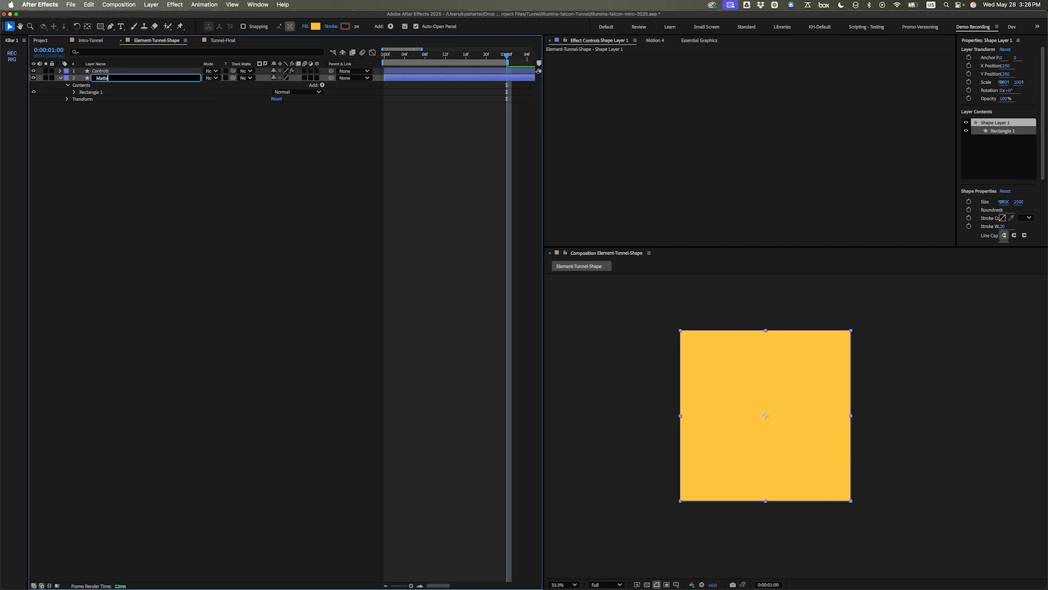
pyautogui.press('Return')
pyautogui.press('alt+shift+super+v')
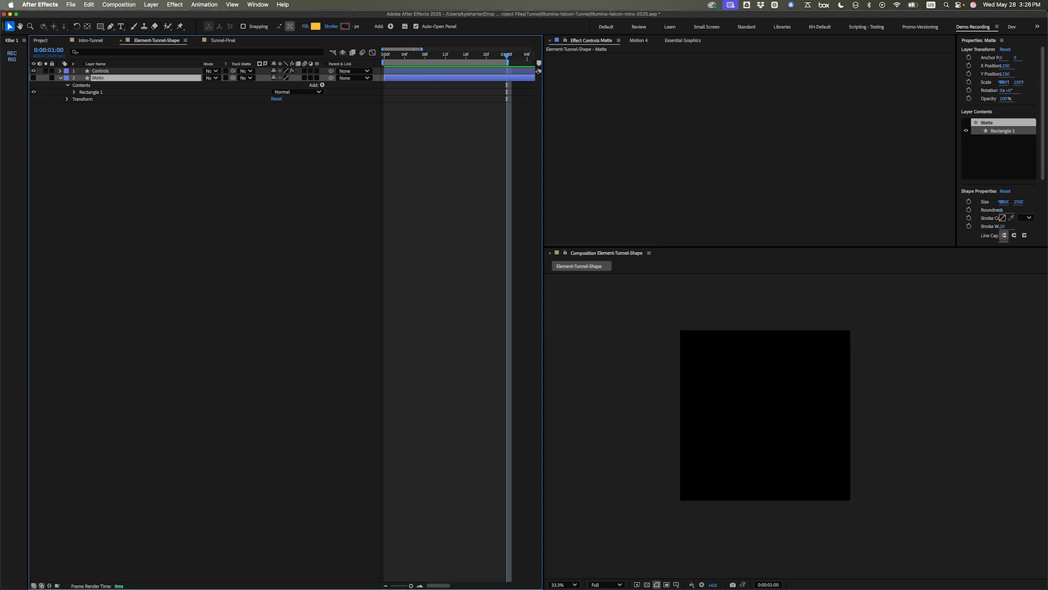
pyautogui.click(317, 78)
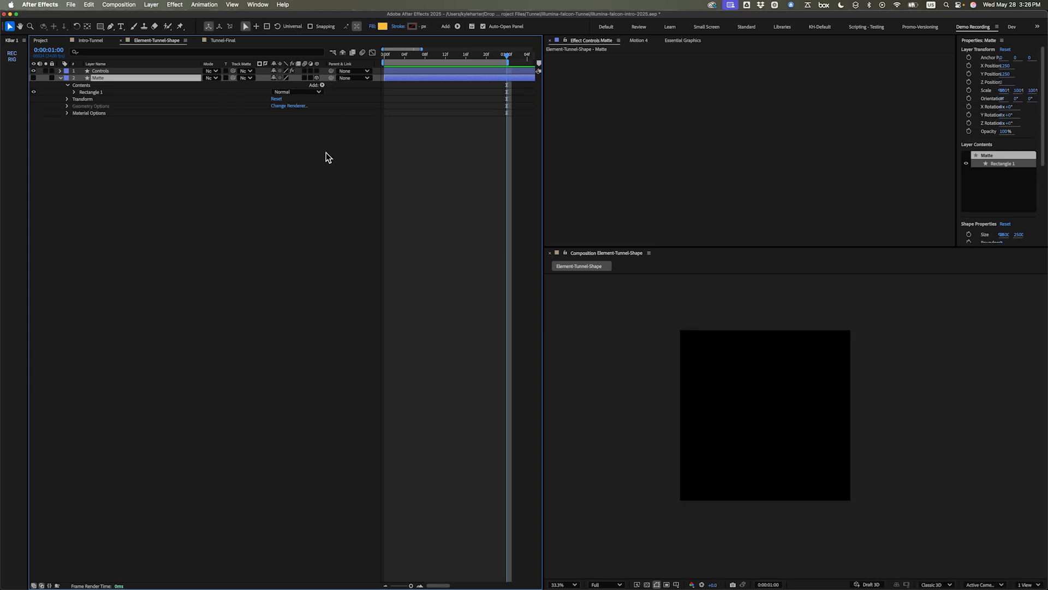
pyautogui.click(326, 152)
# Step: Duplicate the Matte layer, place the copy beneath it, and rename the copy TL
pyautogui.click(123, 79)
pyautogui.press('super+d')
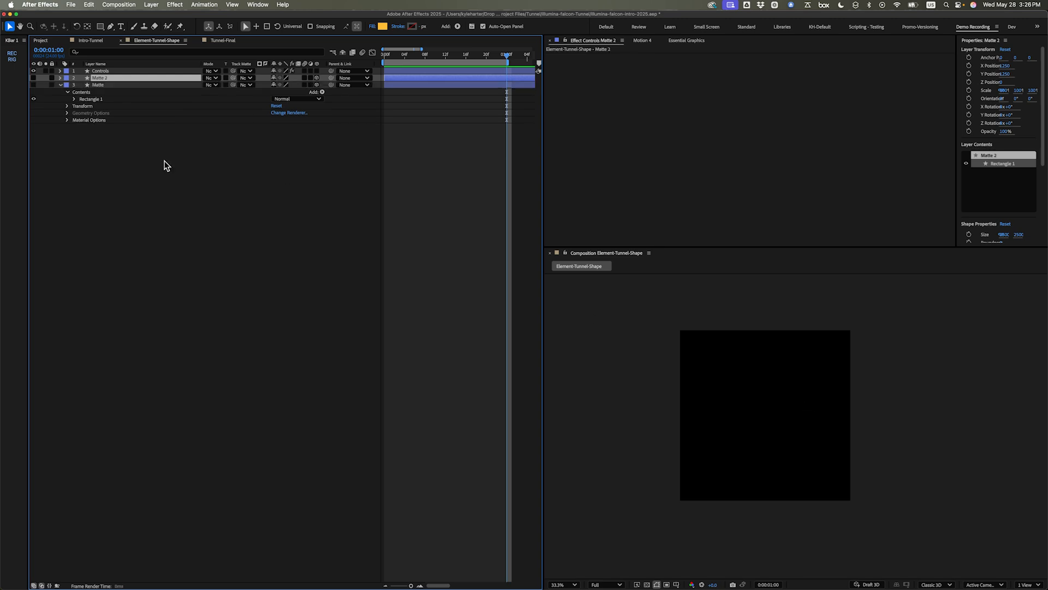
pyautogui.moveTo(102, 79); pyautogui.dragTo(98, 111)
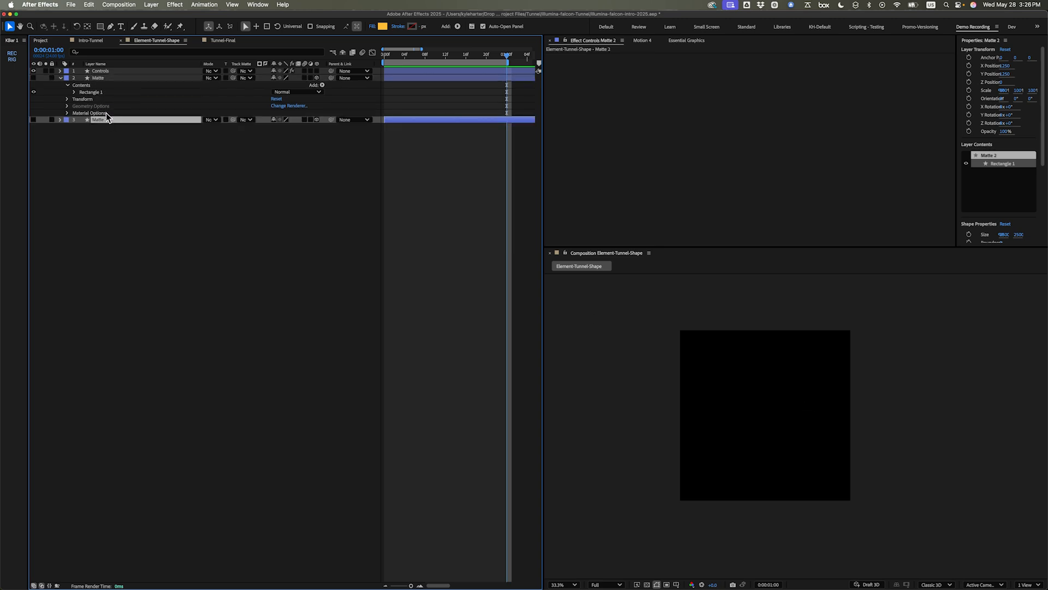
pyautogui.press('Return')
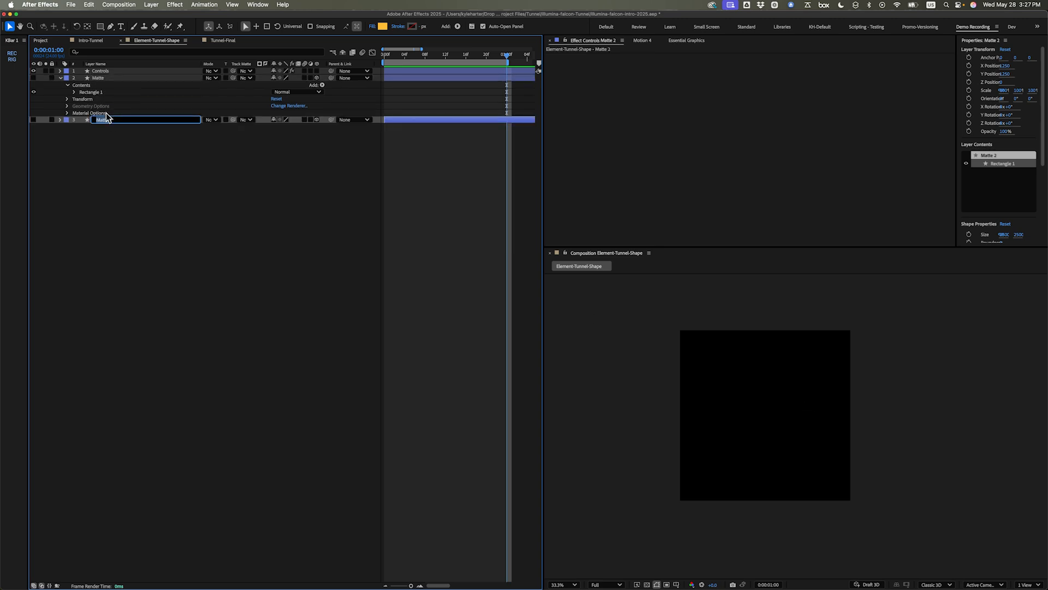
pyautogui.write('TL')
pyautogui.click(117, 140)
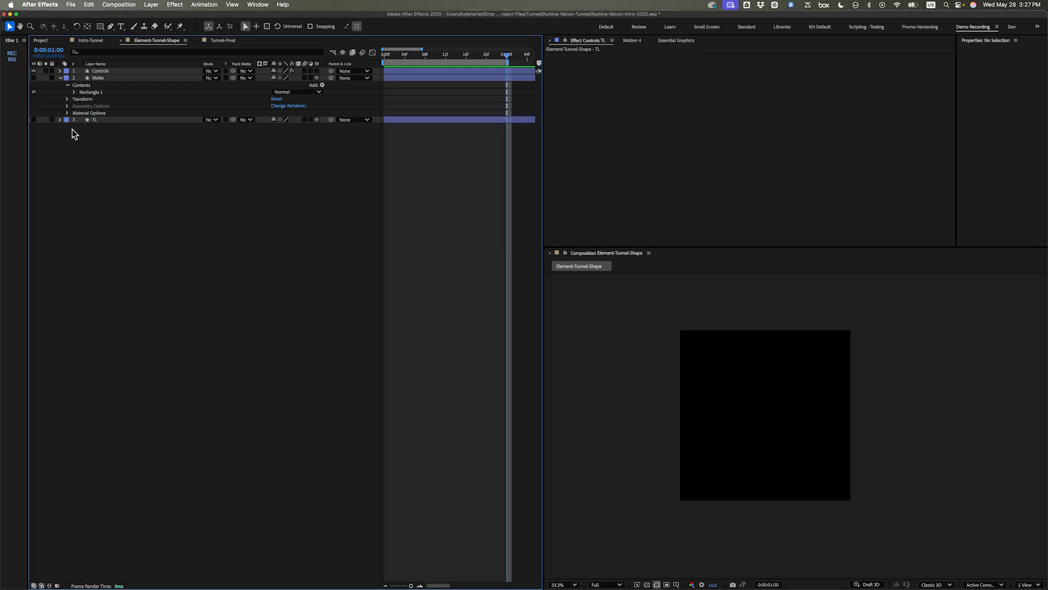
# Step: Make the TL layer visible and give it a pink label color
pyautogui.click(33, 119)
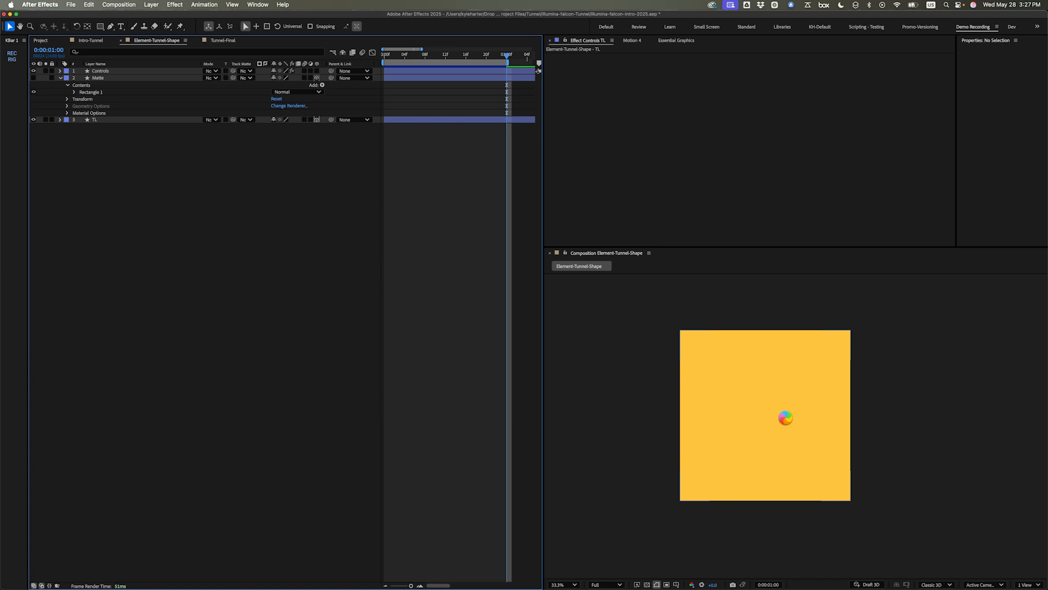
pyautogui.click(153, 120)
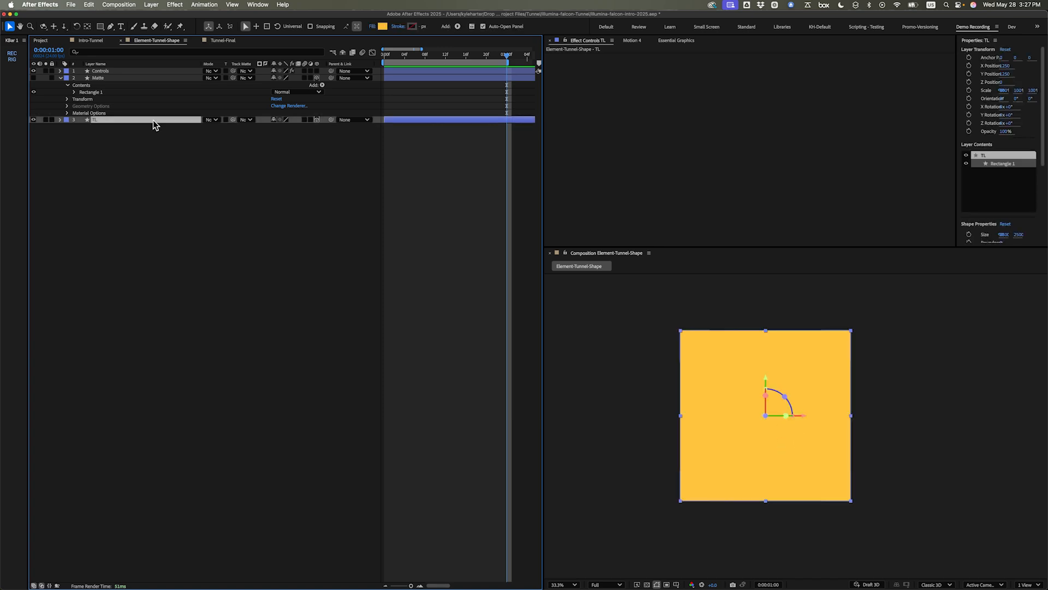
pyautogui.click(66, 120)
pyautogui.click(82, 187)
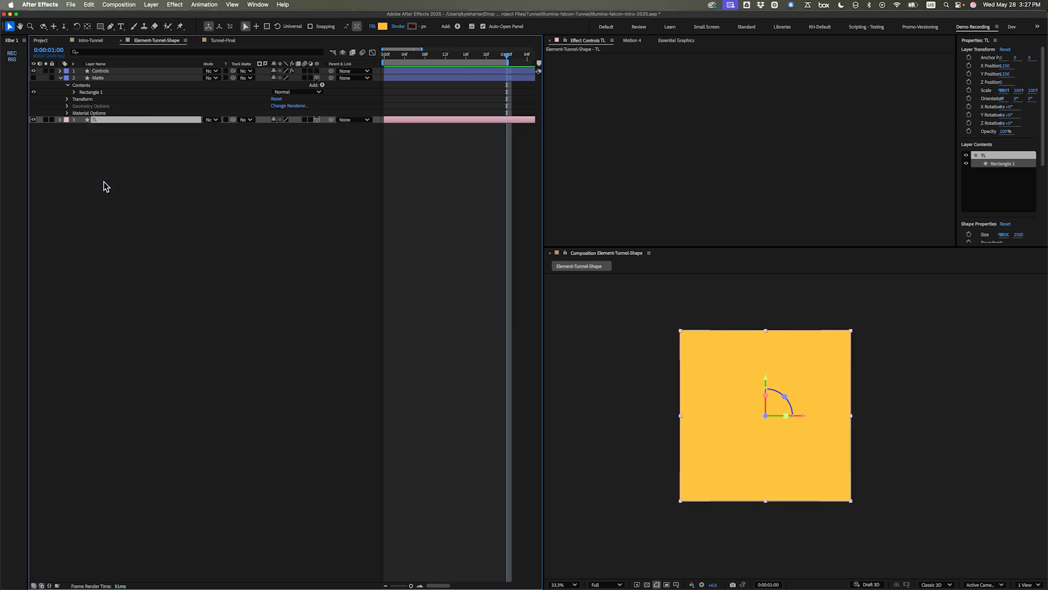
# Step: Assign the Matte layer as the track matte of TL and collapse Matte's properties
pyautogui.click(235, 162)
pyautogui.moveTo(232, 119); pyautogui.dragTo(126, 77)
pyautogui.click(60, 80)
pyautogui.click(103, 85)
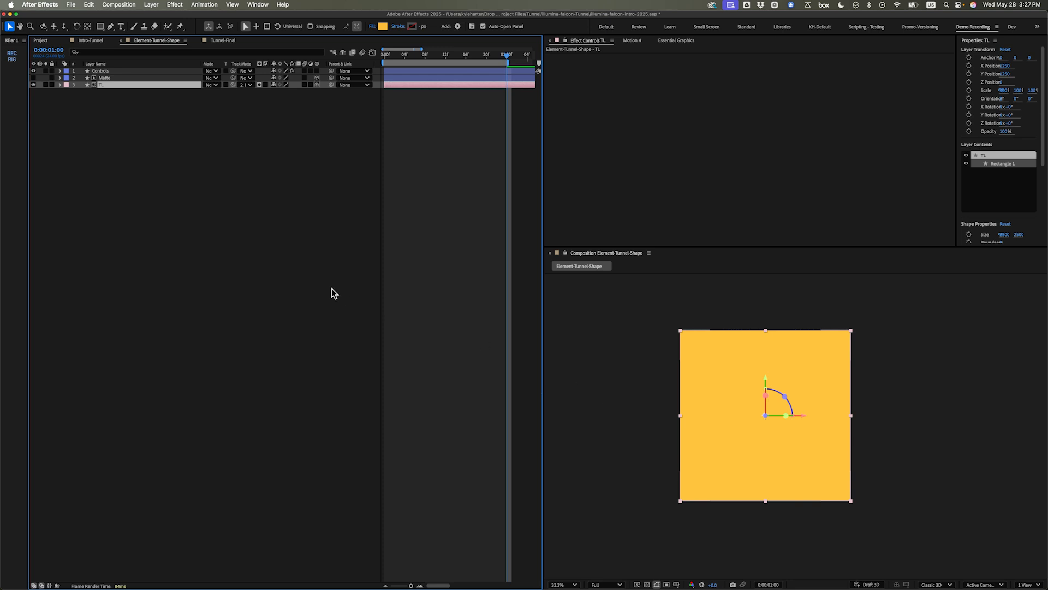
# Step: Link the TL rectangle's fill color to the Fill color control on the Controls layer
pyautogui.click(120, 71)
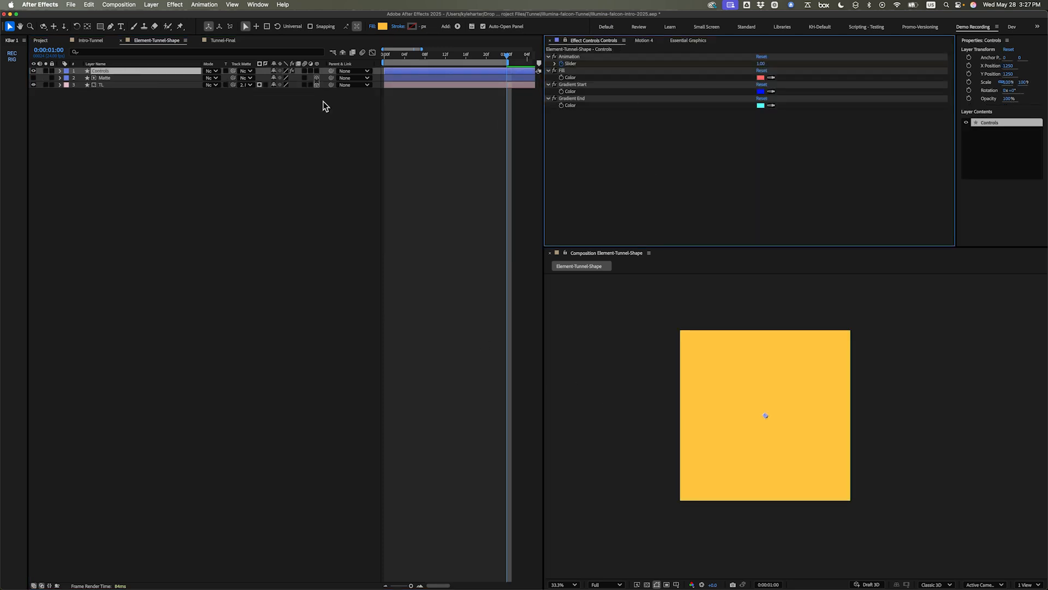
pyautogui.click(162, 85)
pyautogui.press('u')
pyautogui.press('u')
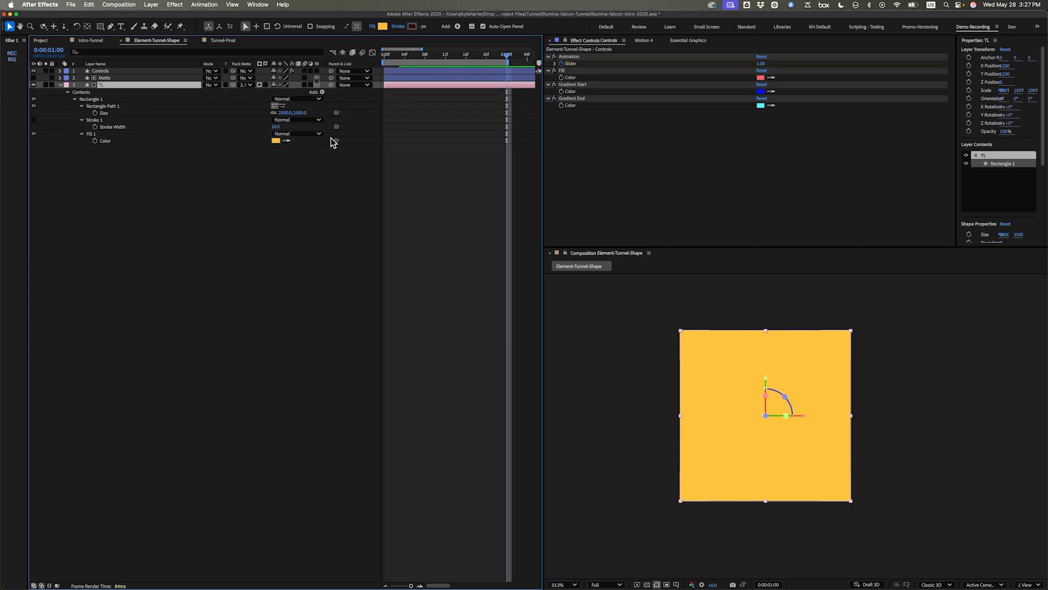
pyautogui.moveTo(336, 140)
pyautogui.mouseDown()
pyautogui.moveTo(596, 95)
pyautogui.moveTo(601, 79)
pyautogui.mouseUp()
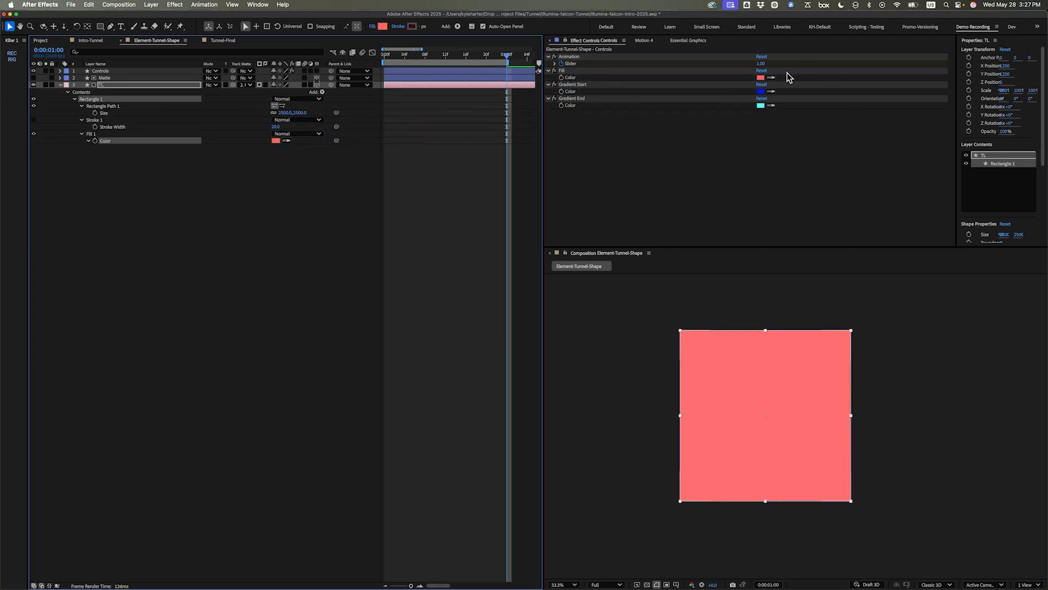
# Step: Expand the TL layer's contents and rig the rectangle path's Position to its top-left corner with the TL option of km_RecRig
pyautogui.click(196, 176)
pyautogui.click(67, 92)
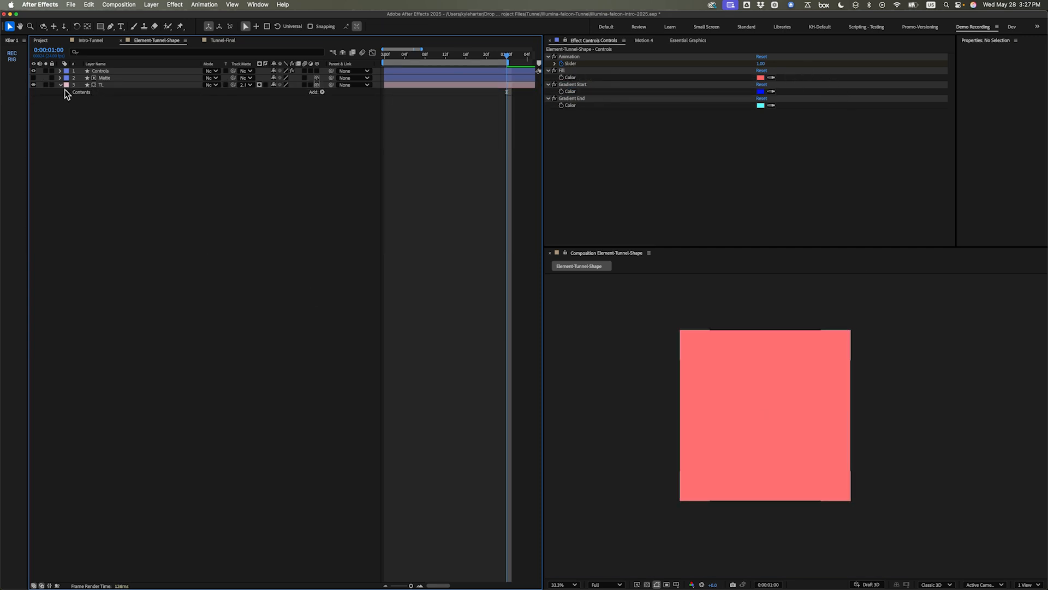
pyautogui.click(67, 91)
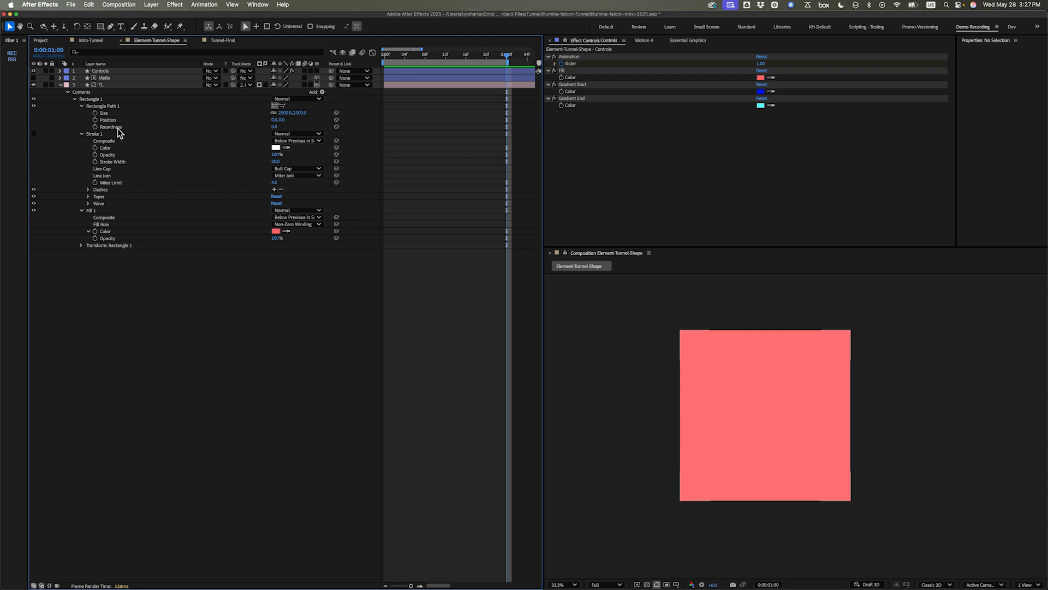
pyautogui.click(115, 106)
pyautogui.click(106, 85)
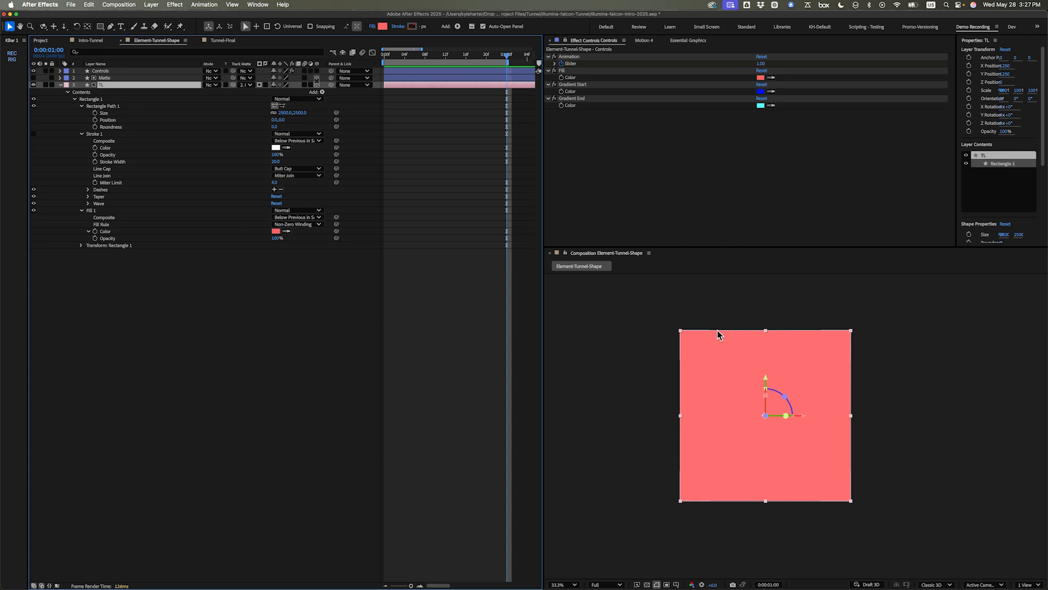
pyautogui.click(111, 120)
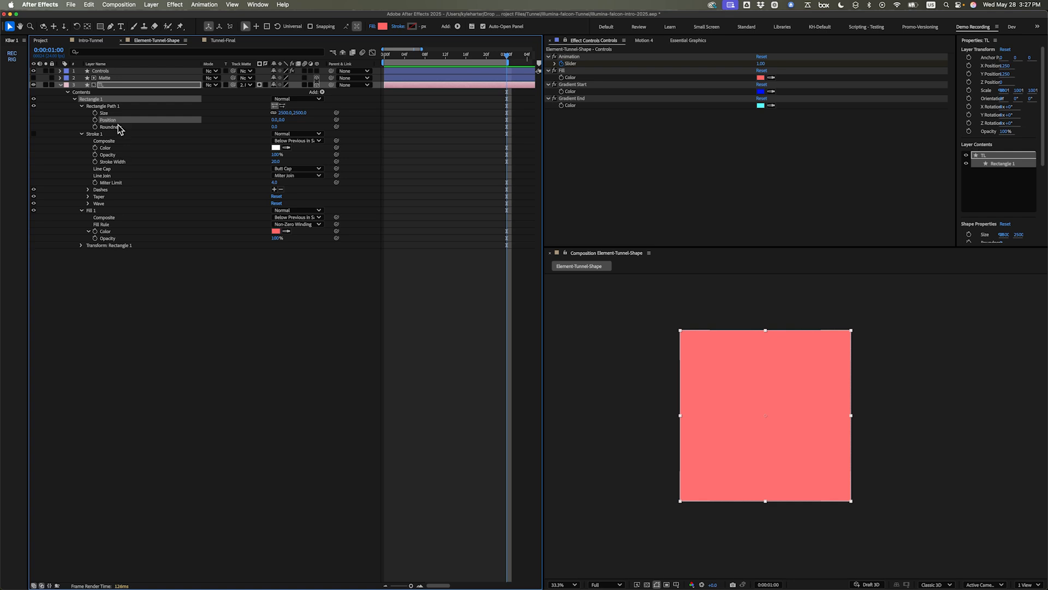
pyautogui.click(12, 56)
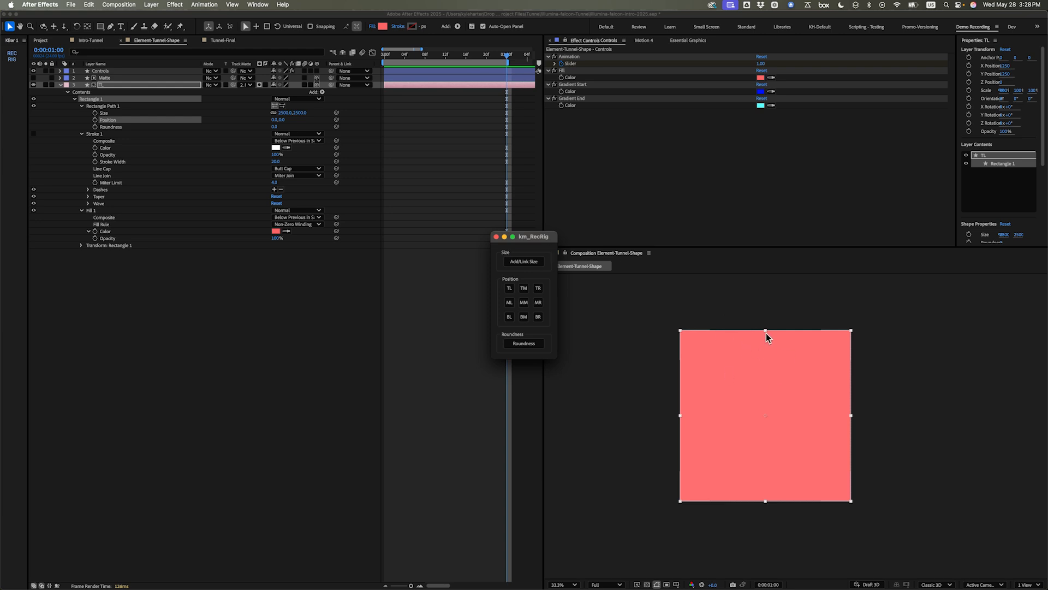
pyautogui.click(509, 290)
pyautogui.click(496, 236)
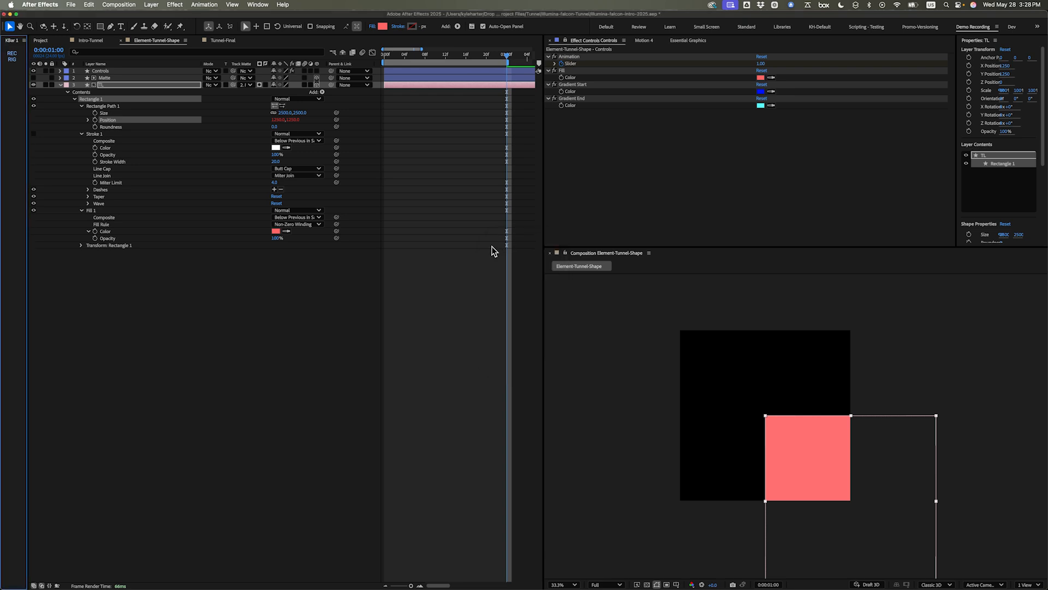
# Step: Link the TL rectangle path's Size to slider controls with km_RecRig's Add/Link Size and expand the layer's effects
pyautogui.click(116, 114)
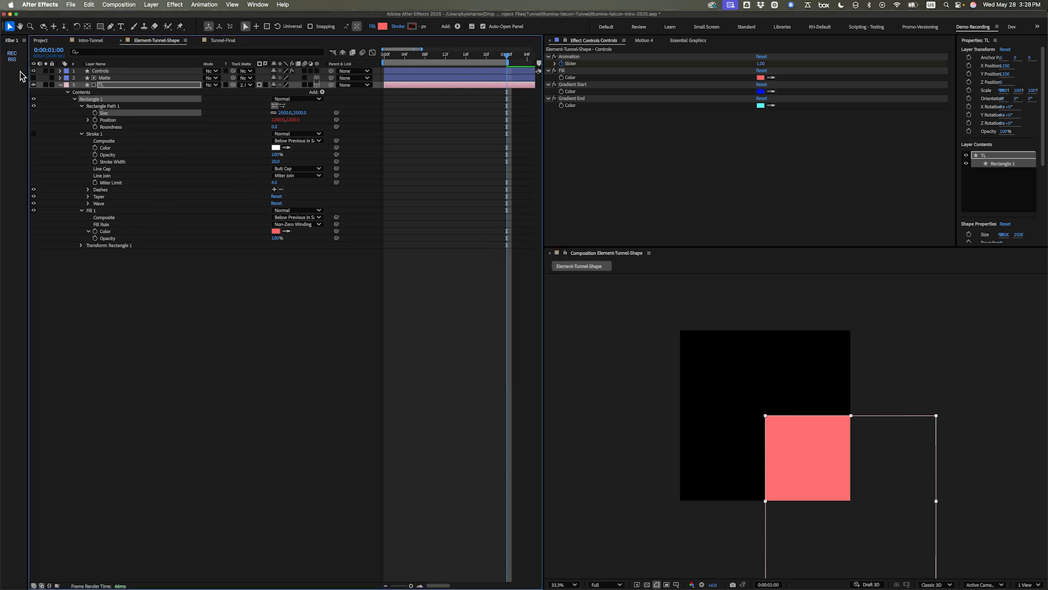
pyautogui.click(12, 57)
pyautogui.click(521, 261)
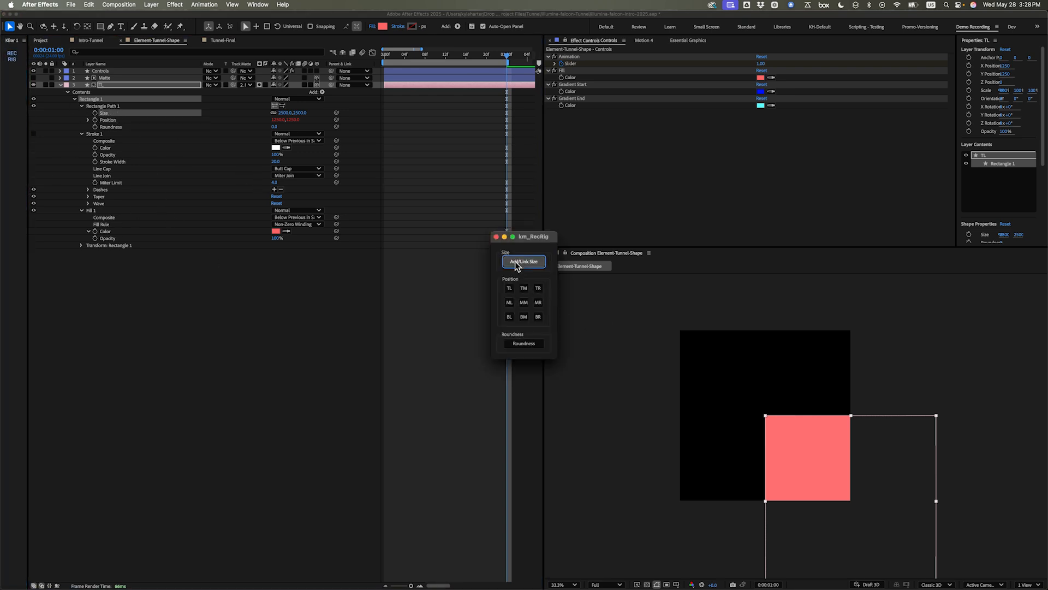
pyautogui.click(496, 236)
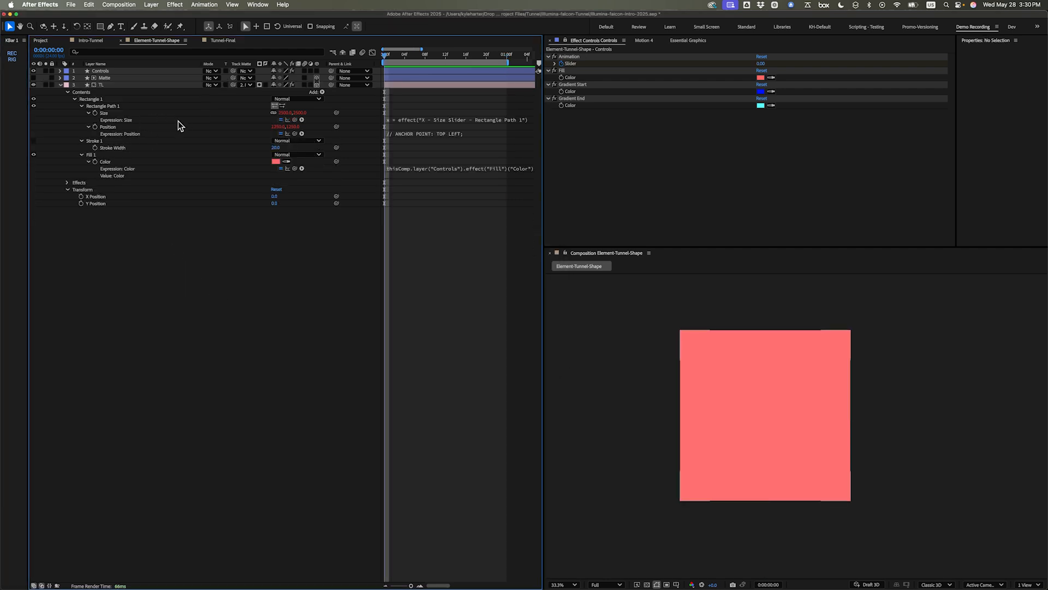
pyautogui.click(66, 182)
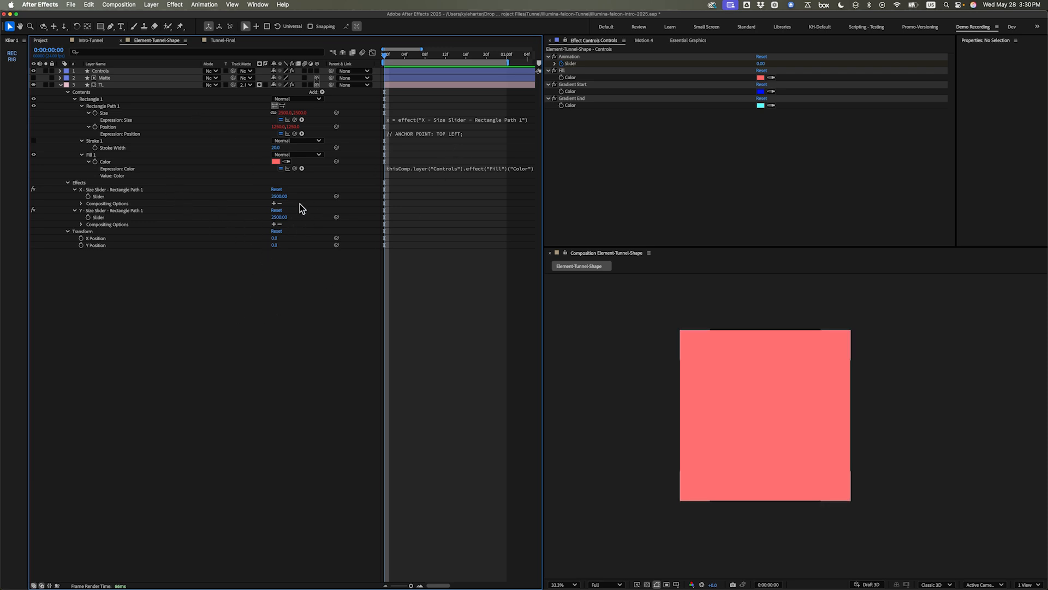
# Step: Test the TL rectangle rig by reducing the X size slider to about 1976 and the Y size slider to about 1773
pyautogui.moveTo(275, 197); pyautogui.dragTo(98, 203)
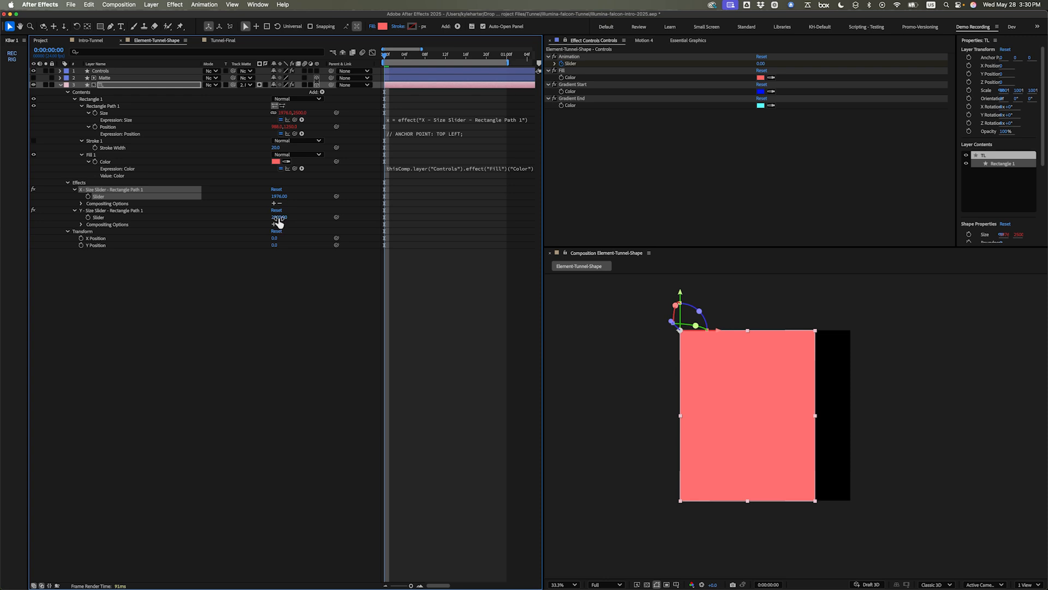
pyautogui.moveTo(279, 217); pyautogui.dragTo(3, 197)
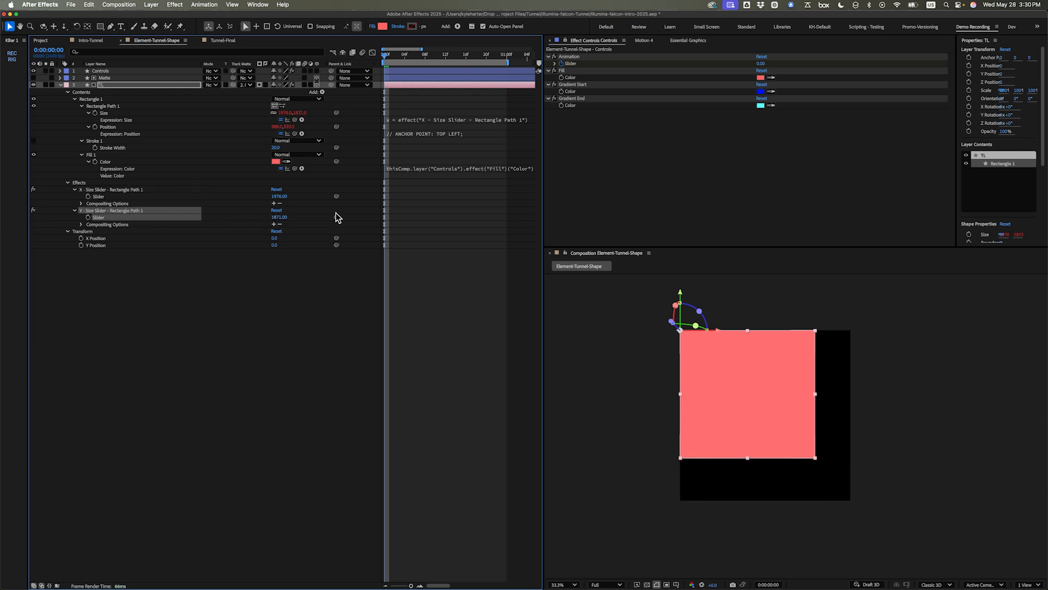
pyautogui.moveTo(281, 217); pyautogui.dragTo(227, 218)
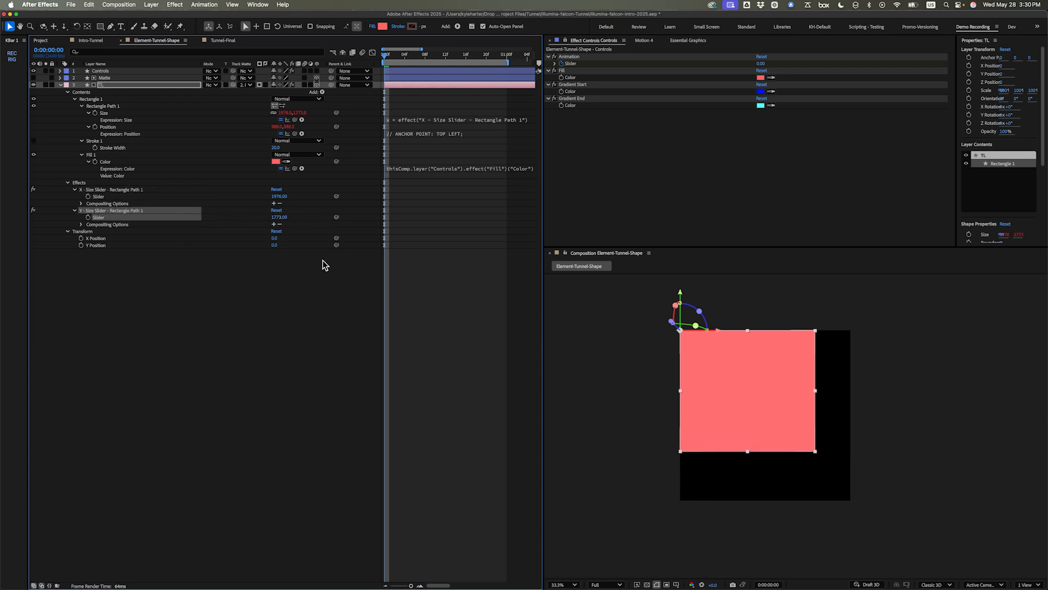
pyautogui.click(315, 289)
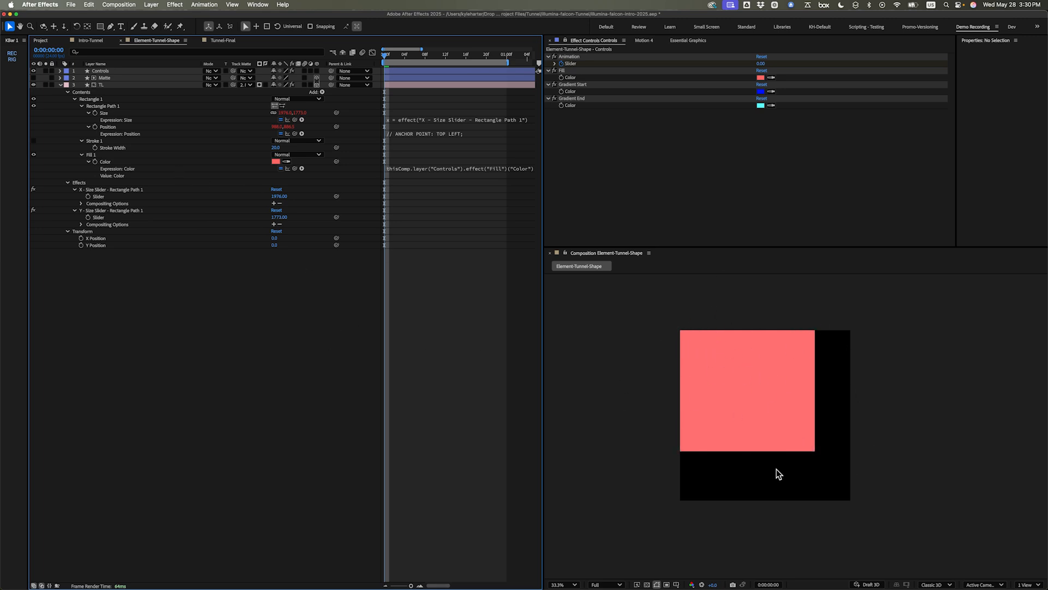
# Step: Set TL's X size slider to 1250 and its Y size slider to 2501
pyautogui.click(281, 195)
pyautogui.write('12')
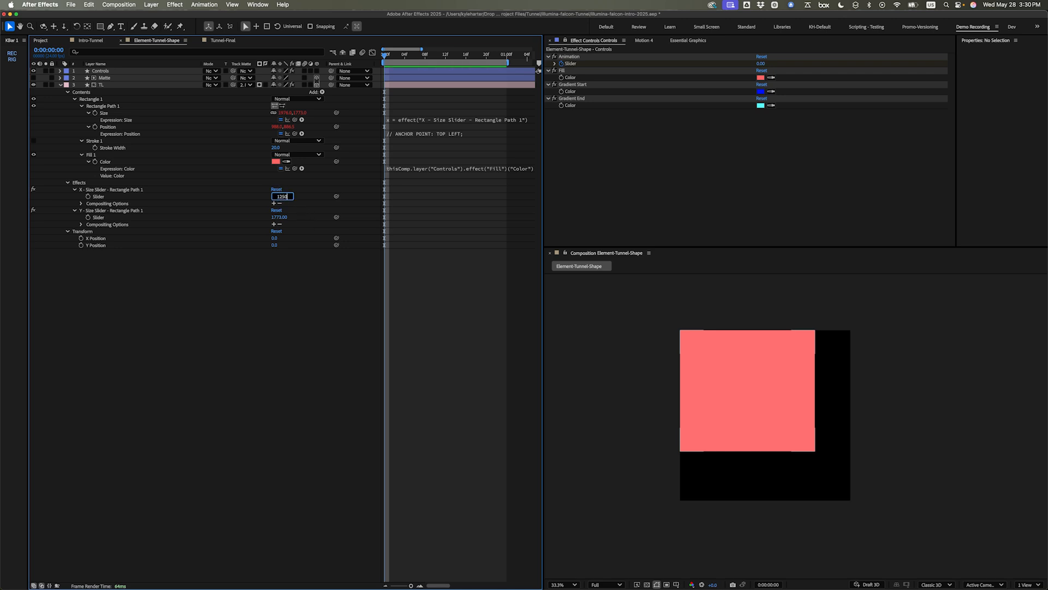
pyautogui.write('50')
pyautogui.press('Return')
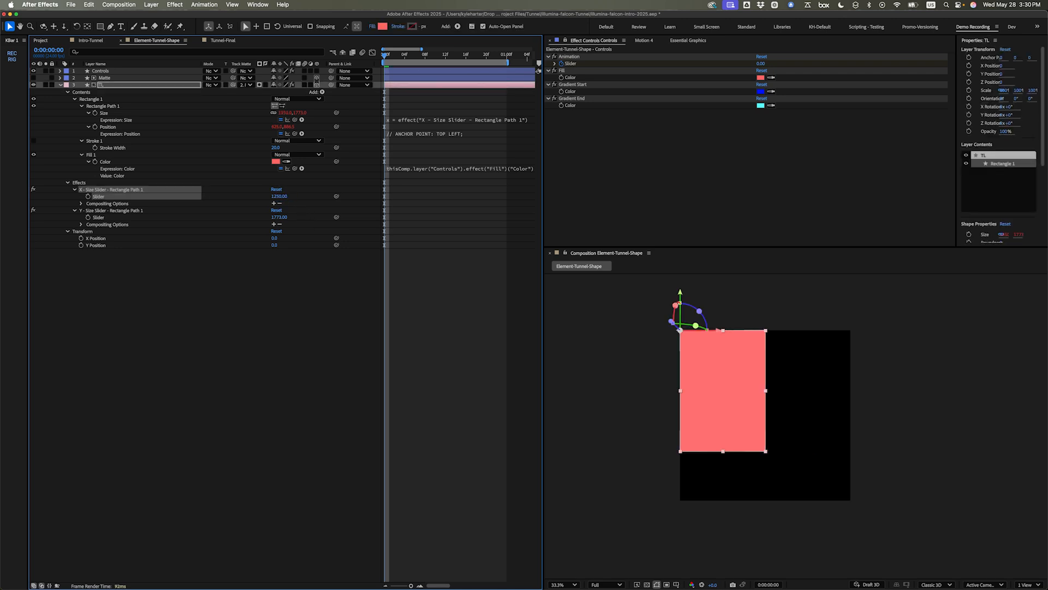
pyautogui.click(281, 217)
pyautogui.write('1501')
pyautogui.press('Return')
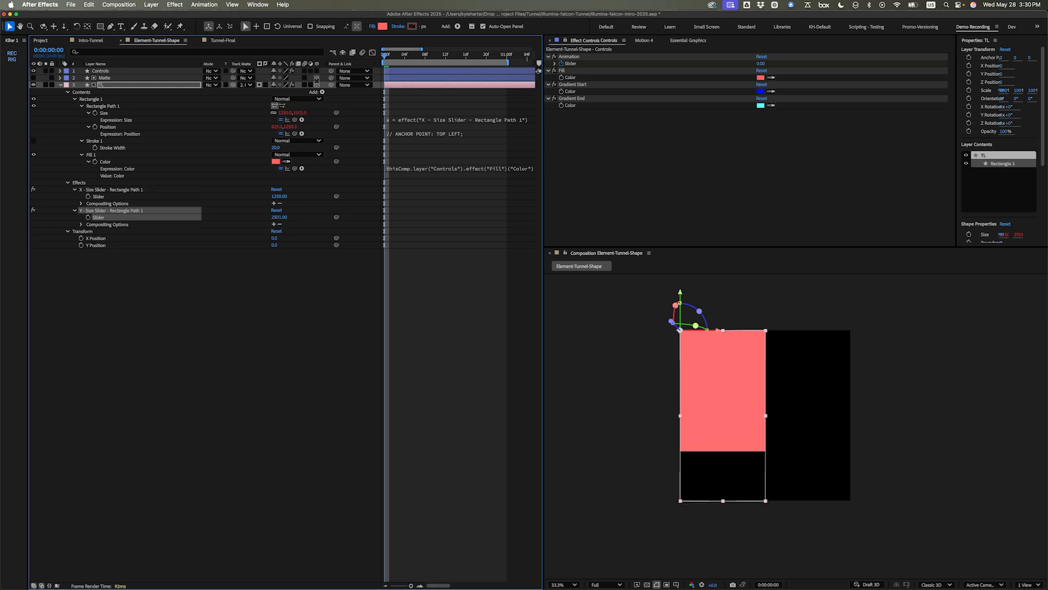
pyautogui.click(314, 315)
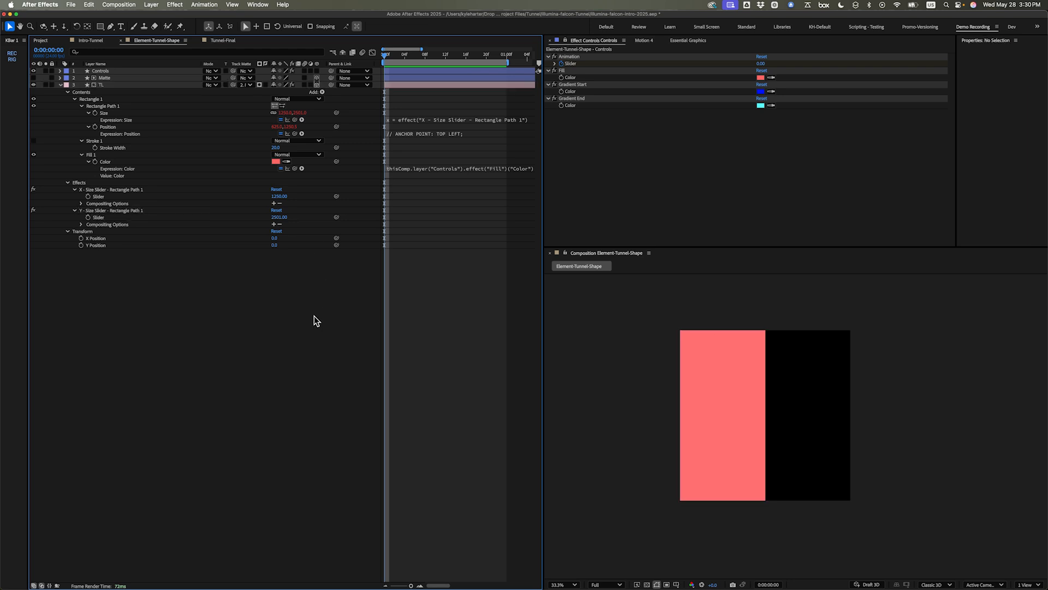
# Step: Enable keyframing at frame 0 for TL's X size slider and Y Position
pyautogui.click(87, 197)
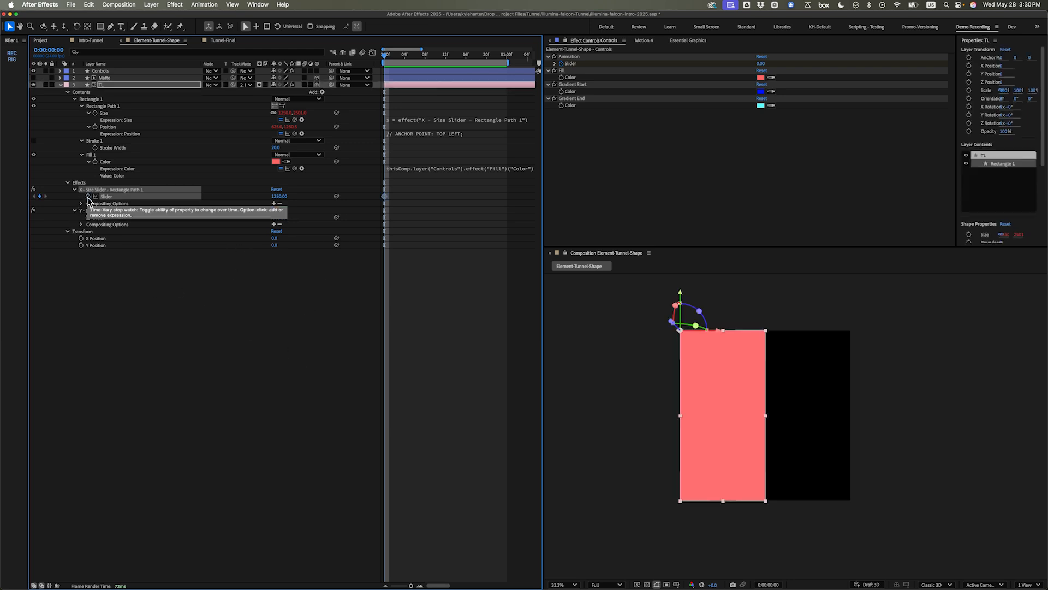
pyautogui.click(81, 245)
pyautogui.click(251, 306)
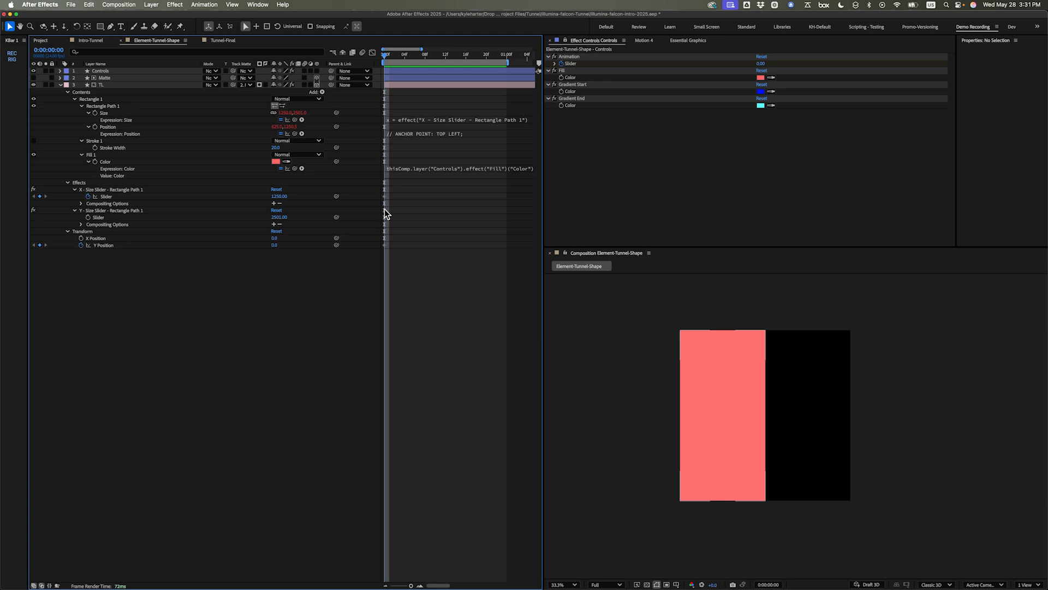
# Step: Add a Y Position keyframe on TL at frame 1 and set the Y Position at frame 0 to -1250
pyautogui.press('pagedown')
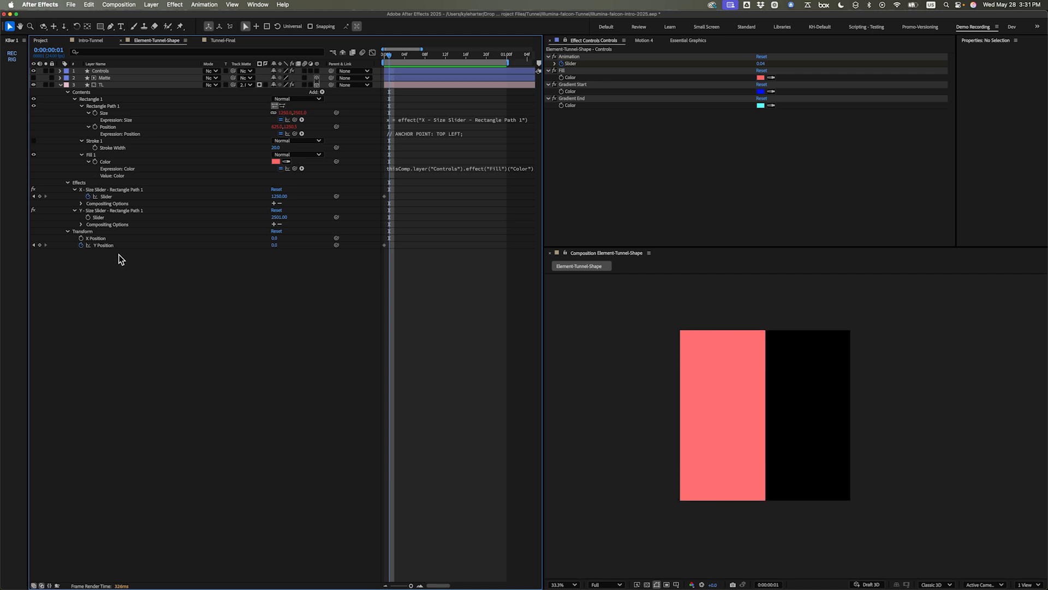
pyautogui.click(40, 245)
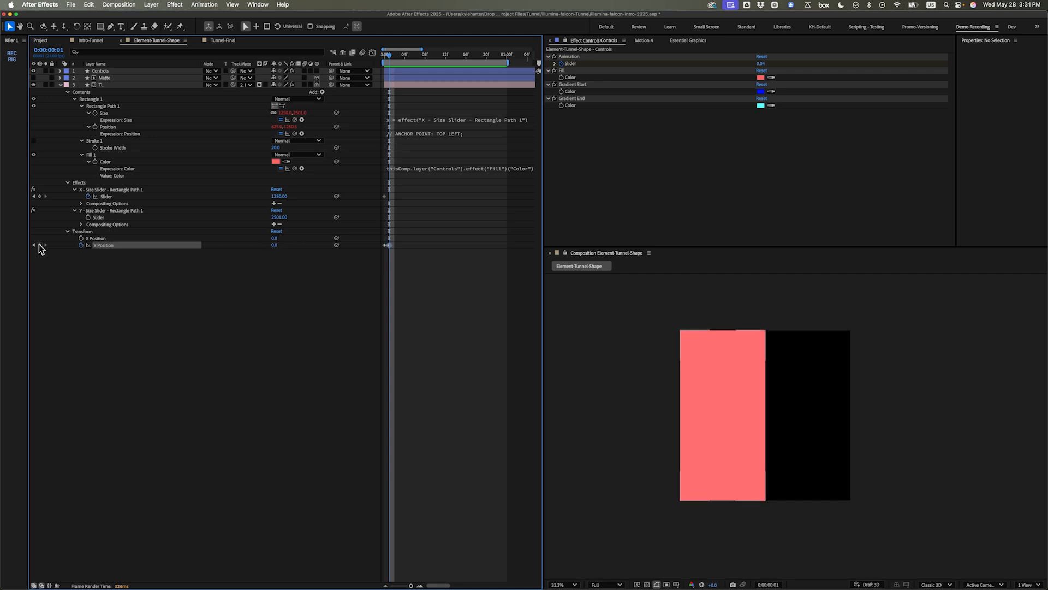
pyautogui.press('j')
pyautogui.click(205, 263)
pyautogui.click(274, 245)
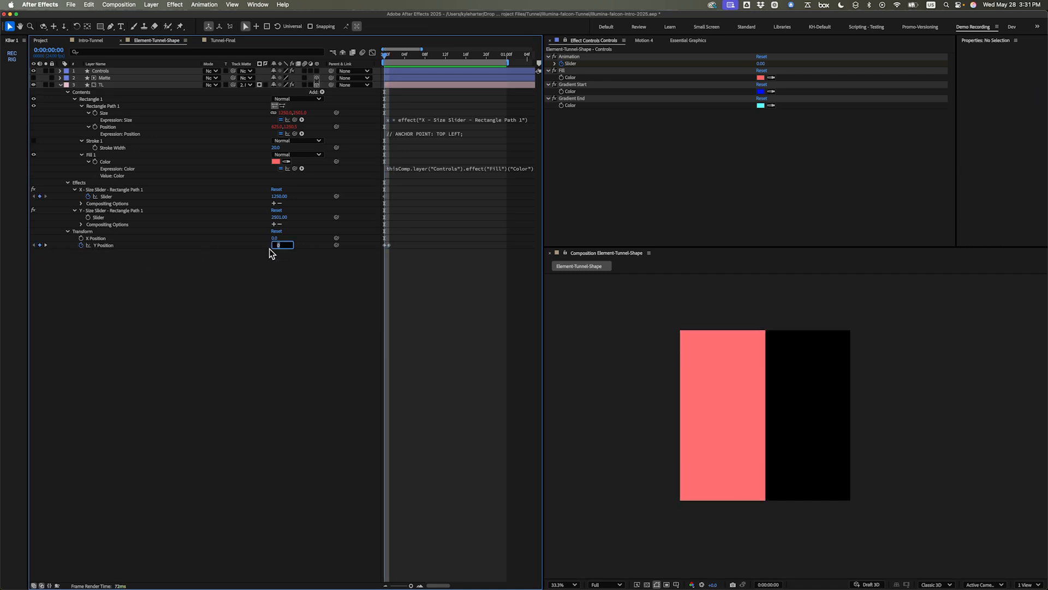
pyautogui.write('-1250')
pyautogui.press('Return')
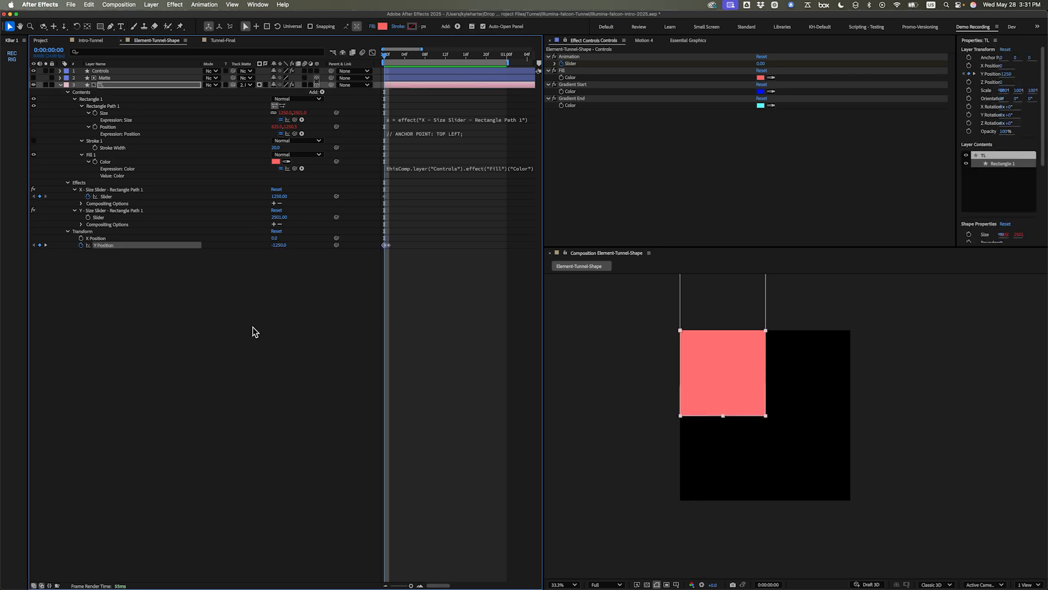
pyautogui.click(436, 374)
# Step: Keyframe TL's X size slider to 0 at frame 1
pyautogui.press('pagedown')
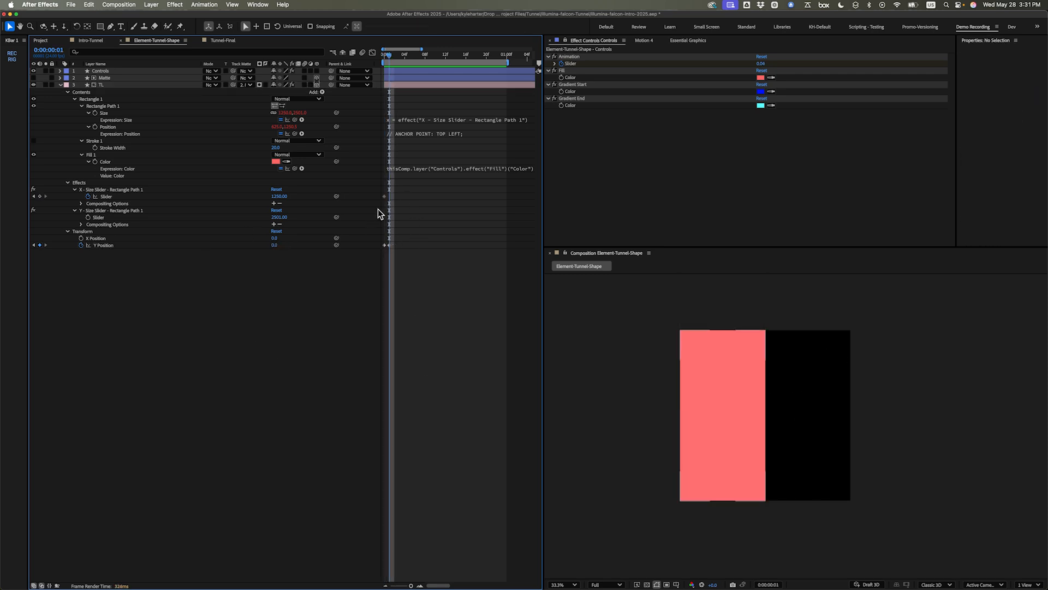
pyautogui.click(279, 196)
pyautogui.write('0')
pyautogui.press('Return')
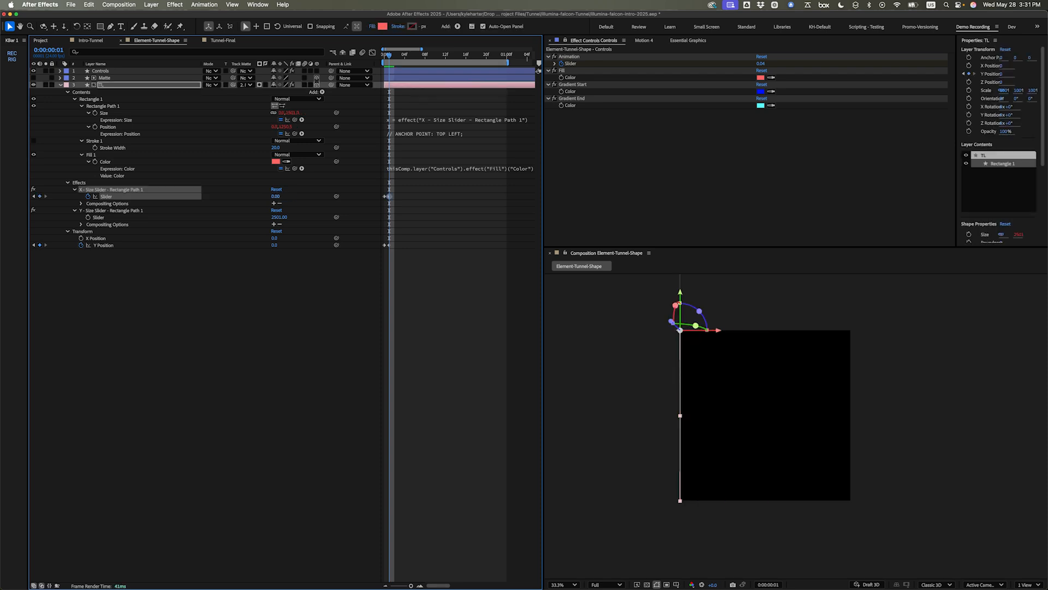
pyautogui.click(398, 336)
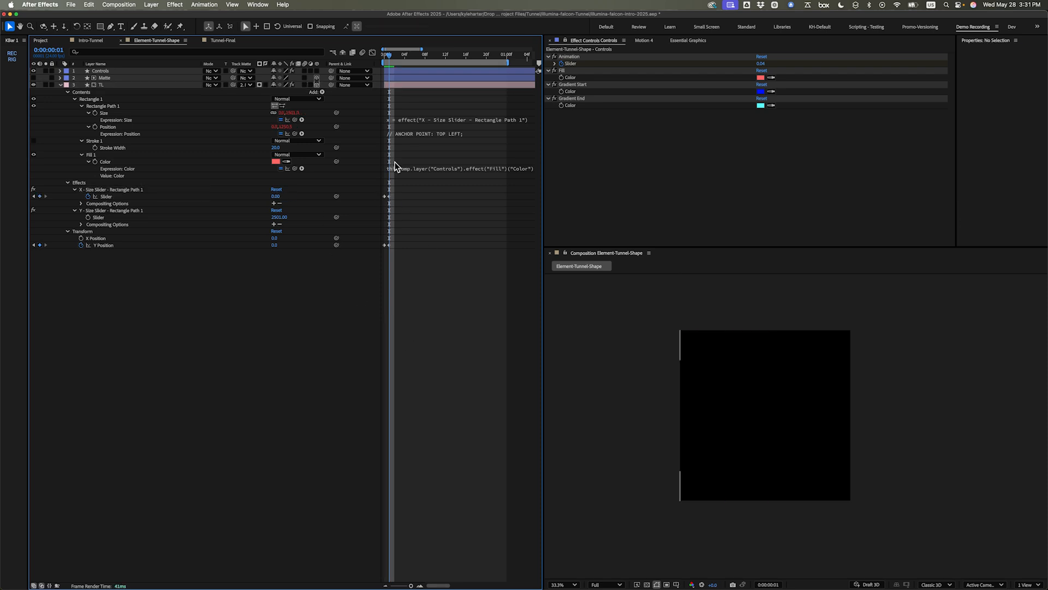
# Step: Temporarily move the end keyframes of X size and Y Position to frame 16, scrub through the animation, and return them to frame 1
pyautogui.press('pageup')
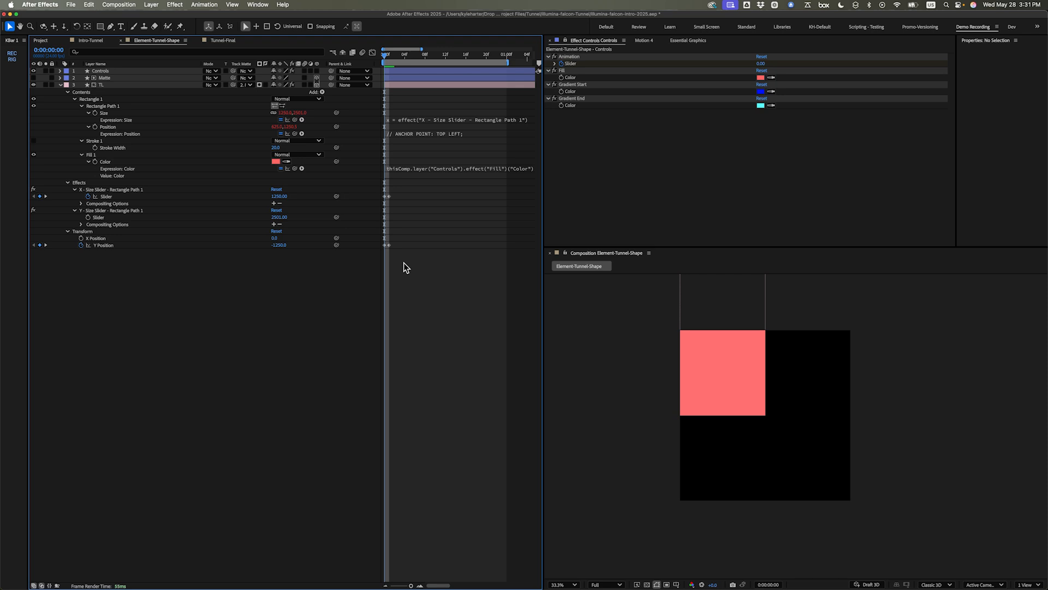
pyautogui.press('pageup')
pyautogui.moveTo(399, 189); pyautogui.dragTo(466, 245)
pyautogui.click(392, 56)
pyautogui.moveTo(392, 56); pyautogui.dragTo(365, 133)
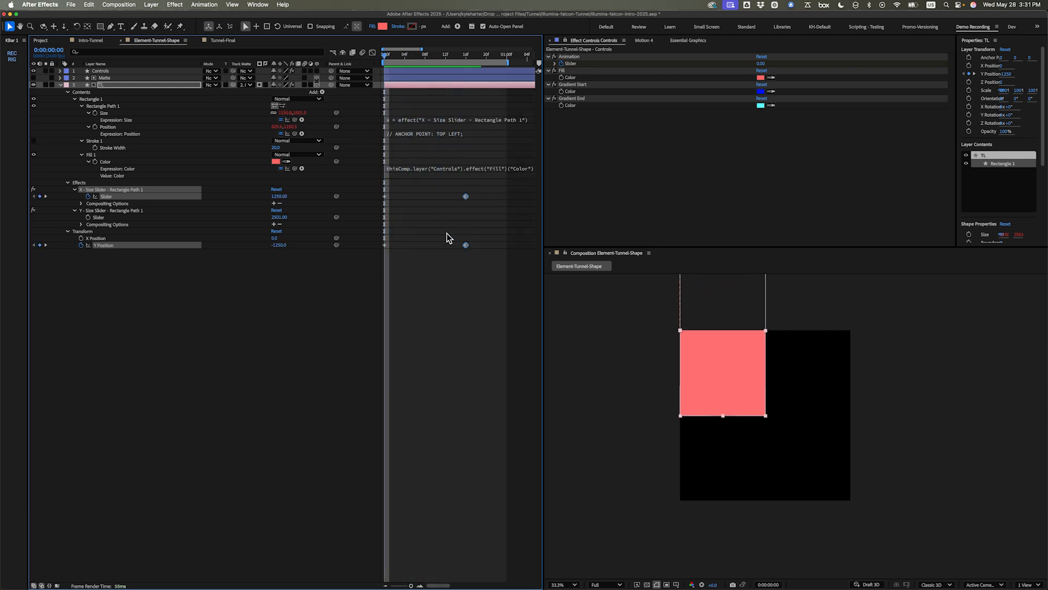
pyautogui.moveTo(446, 296); pyautogui.dragTo(488, 181)
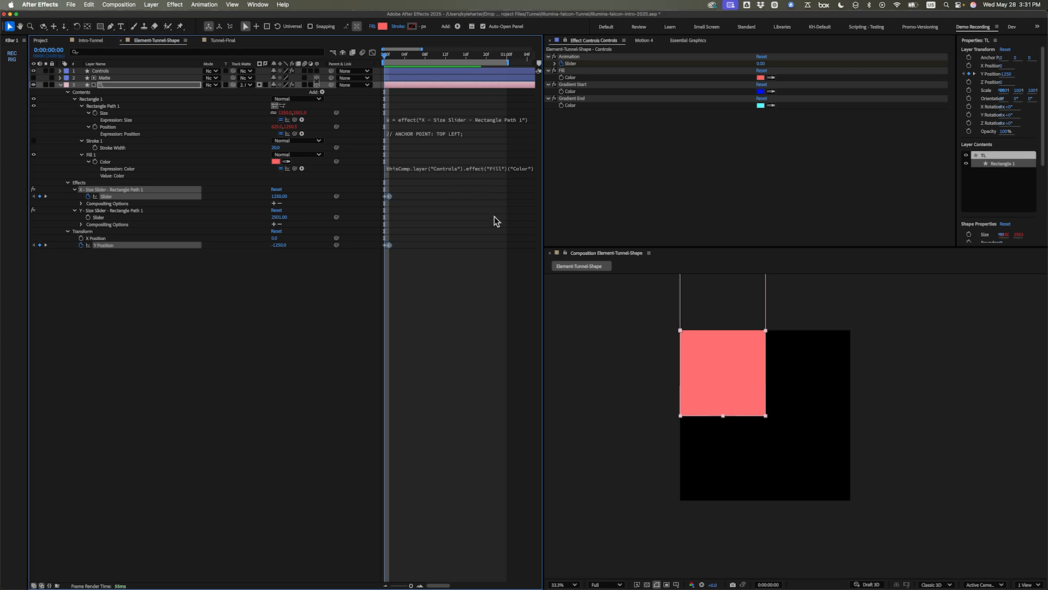
# Step: Add an expression to TL's X size slider that defines keyVal1 as thisProperty.key(1).value
pyautogui.keyDown('alt'); pyautogui.click(88, 196); pyautogui.keyUp('alt')
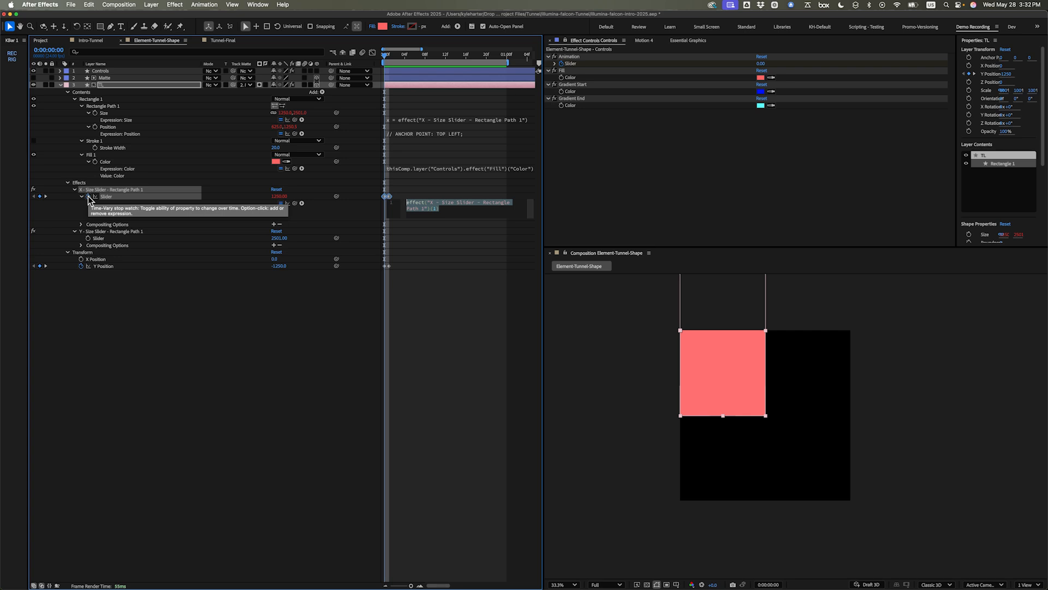
pyautogui.write('const ')
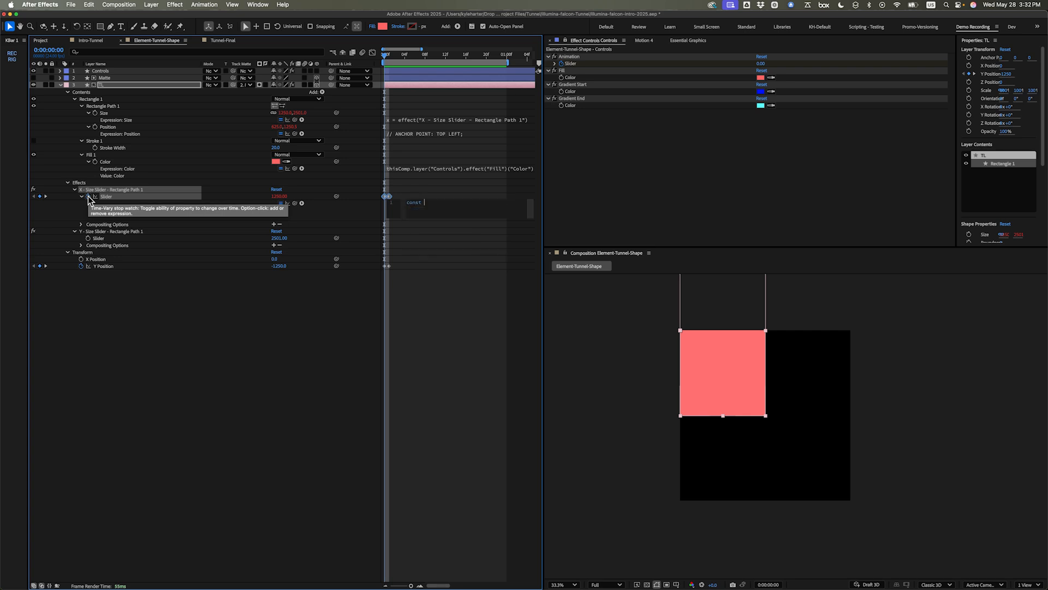
pyautogui.write('keyVal1 = thisPr')
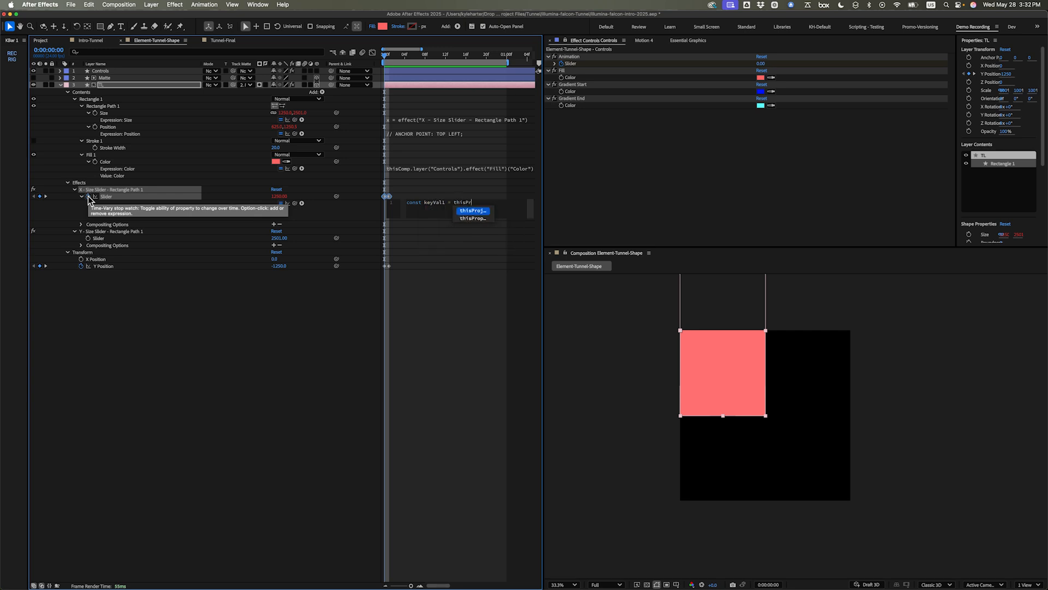
pyautogui.write('operty')
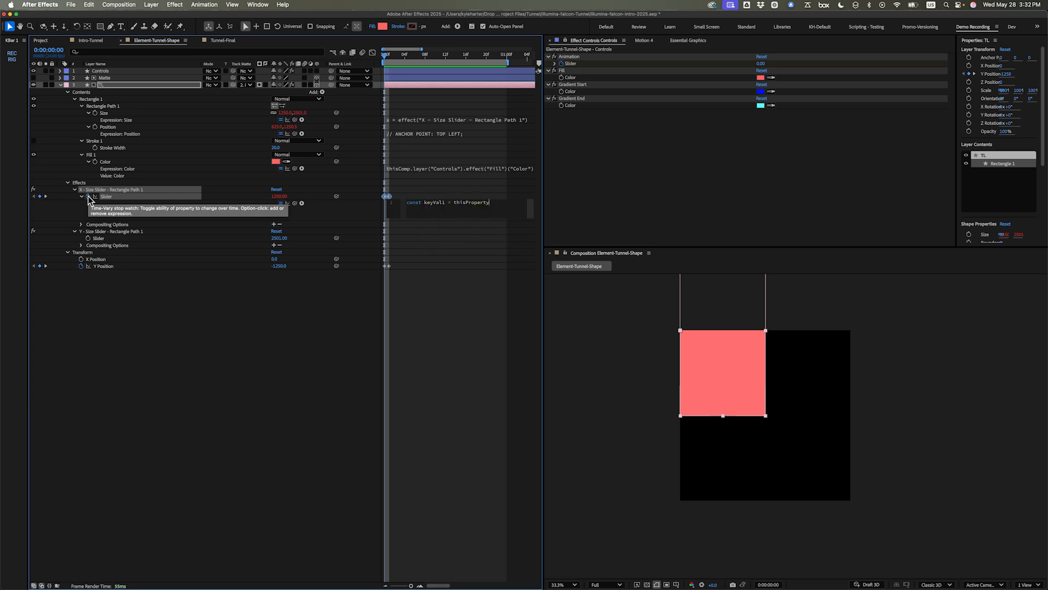
pyautogui.write('.key')
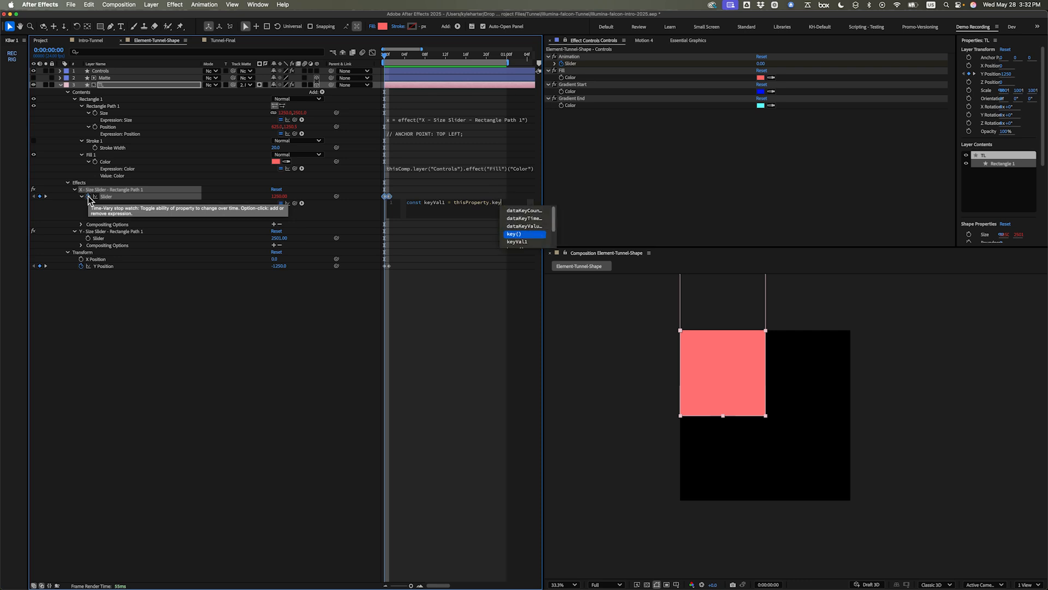
pyautogui.press('Return')
pyautogui.write('1)')
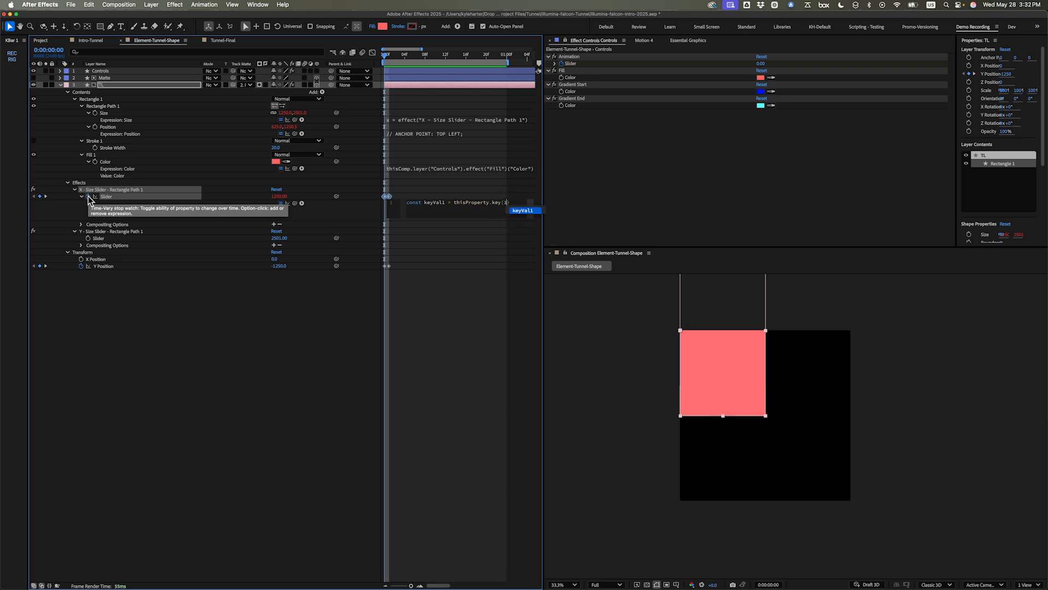
pyautogui.write('.')
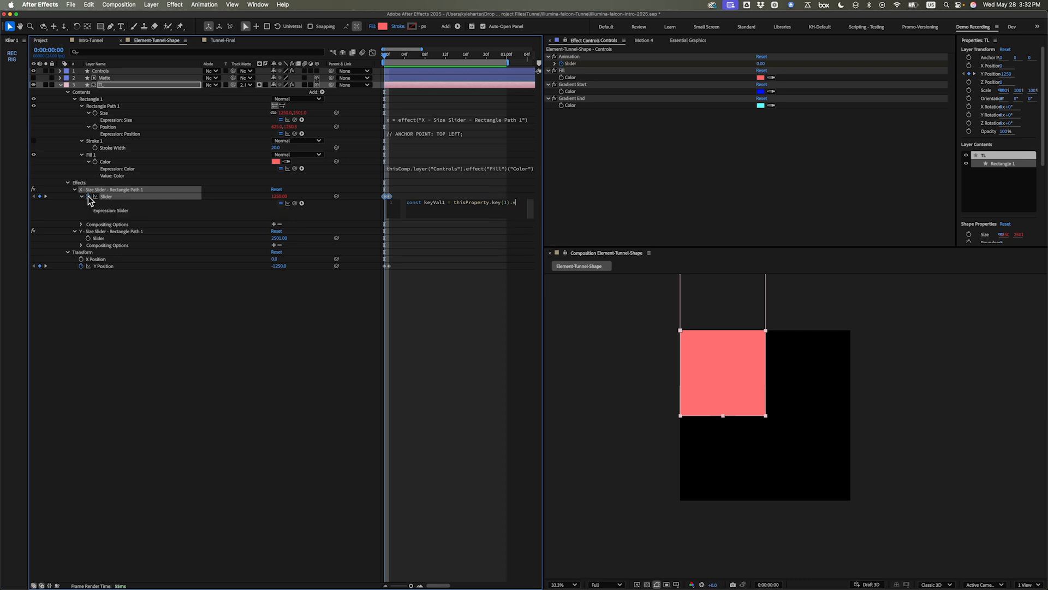
pyautogui.write('value;')
# Step: Duplicate the keyVal1 line as keyVal2 = thisProperty.key(2).value and add blank lines below it
pyautogui.press('super+d')
pyautogui.press('Down')
pyautogui.press('BackSpace')
pyautogui.write('2 = thisProperty.key(1).')
pyautogui.press('Down')
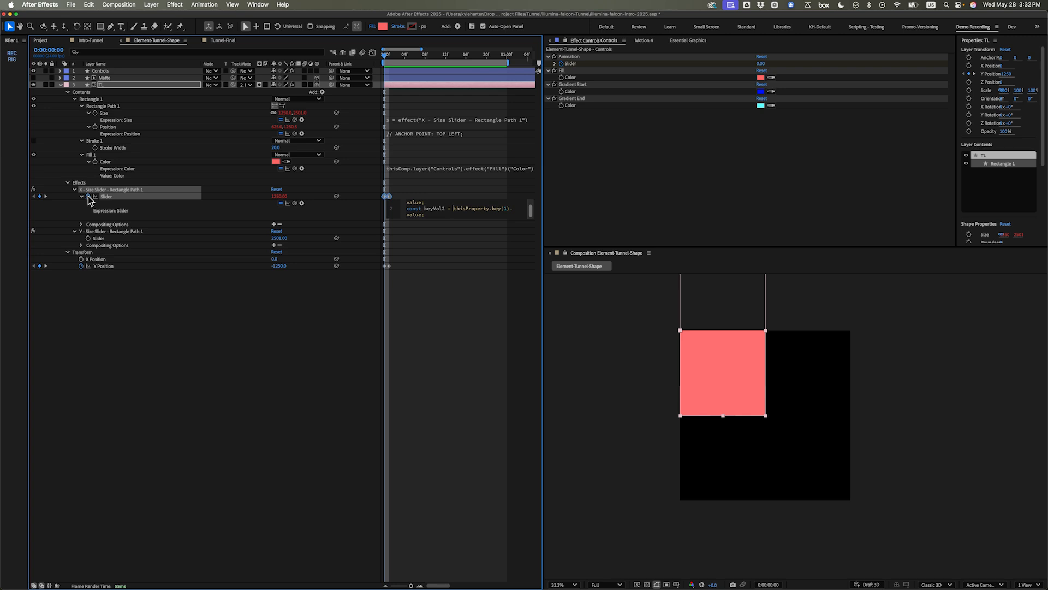
pyautogui.press('Delete')
pyautogui.write('2')
pyautogui.press('Escape')
pyautogui.press('Return')
pyautogui.press('Return')
pyautogui.press('Return')
pyautogui.press('Return')
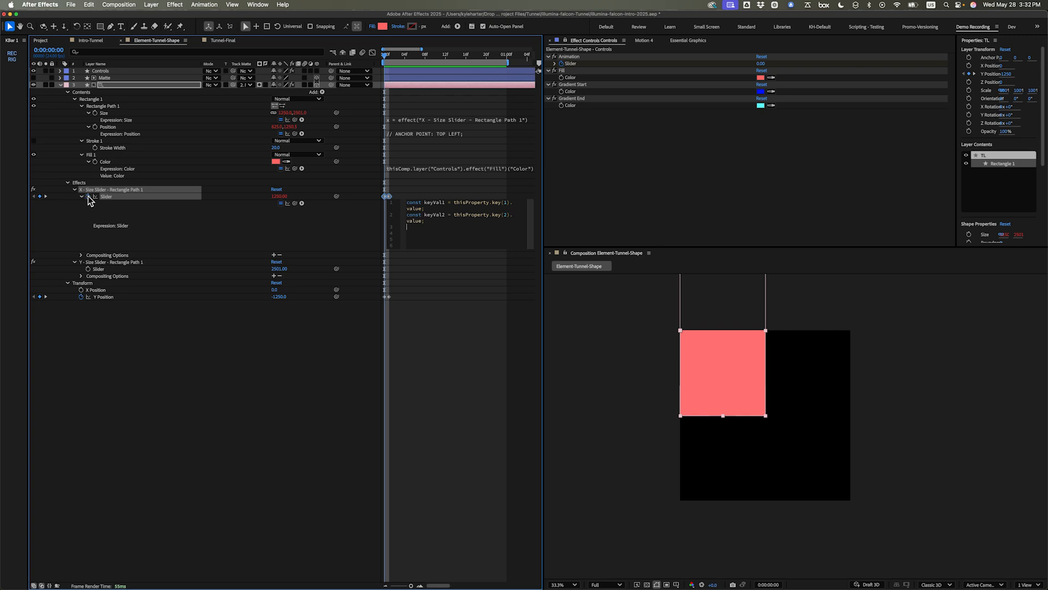
# Step: Insert a first line in TL's X size slider expression defining const src, linked to the Controls layer's Animation slider
pyautogui.press('super+Up')
pyautogui.press('Return')
pyautogui.write('const')
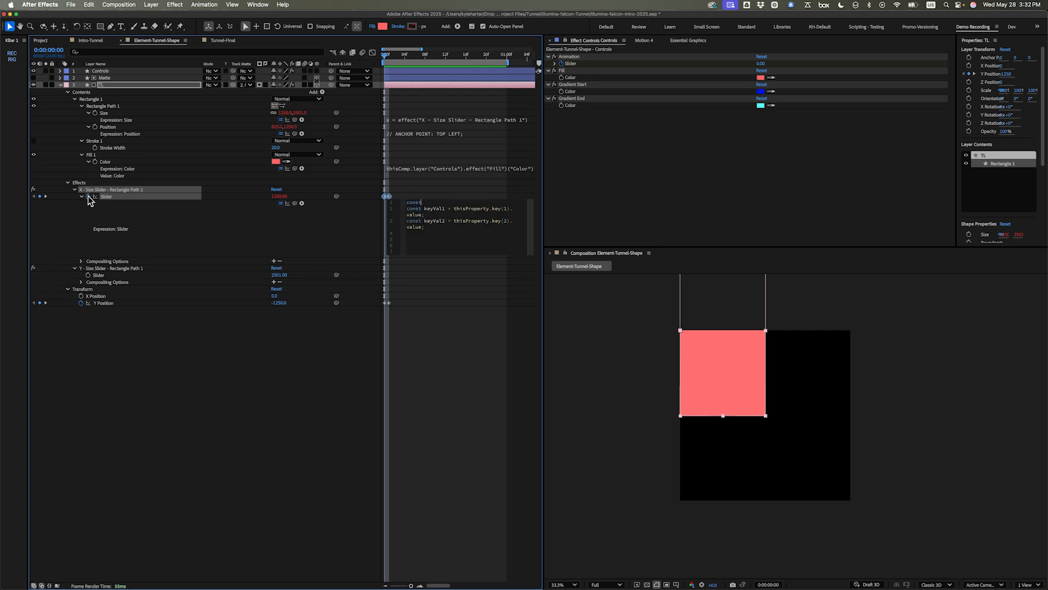
pyautogui.write(' a')
pyautogui.press('BackSpace')
pyautogui.write('src =')
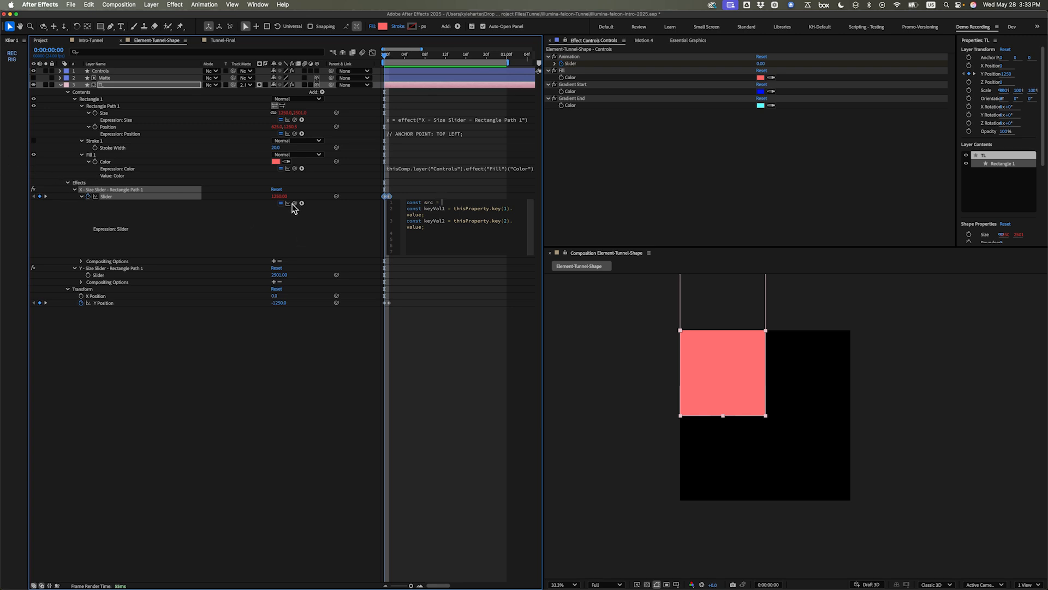
pyautogui.moveTo(295, 203); pyautogui.dragTo(590, 64)
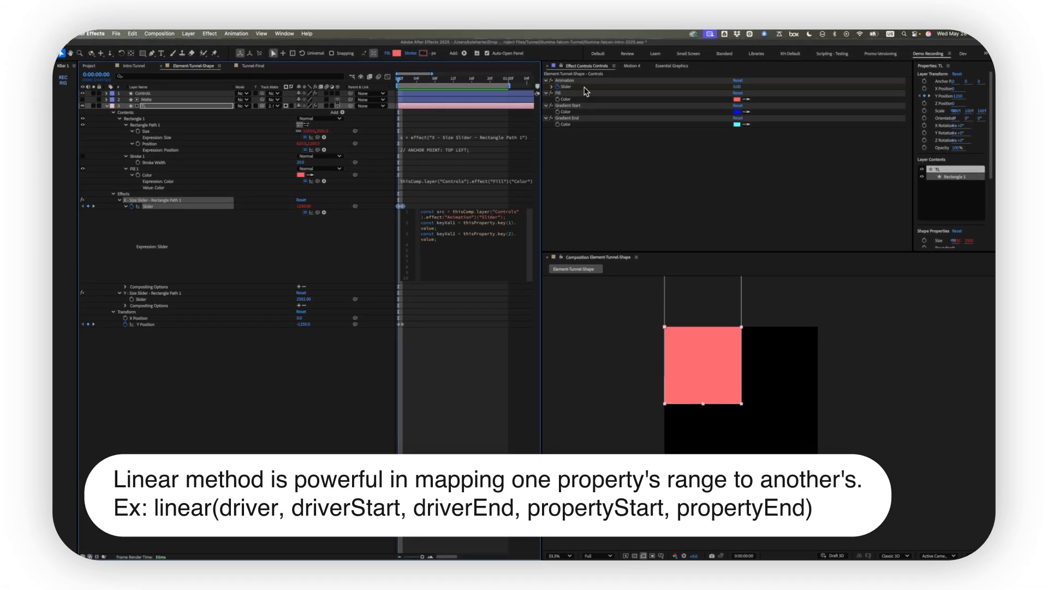
# Step: End TL's X size slider expression with linear(src, 0, 1, keyVal1, keyVal2); and commit it
pyautogui.write('linear')
pyautogui.press('Return')
pyautogui.write('src, 0, 1, keyVal1, keyV')
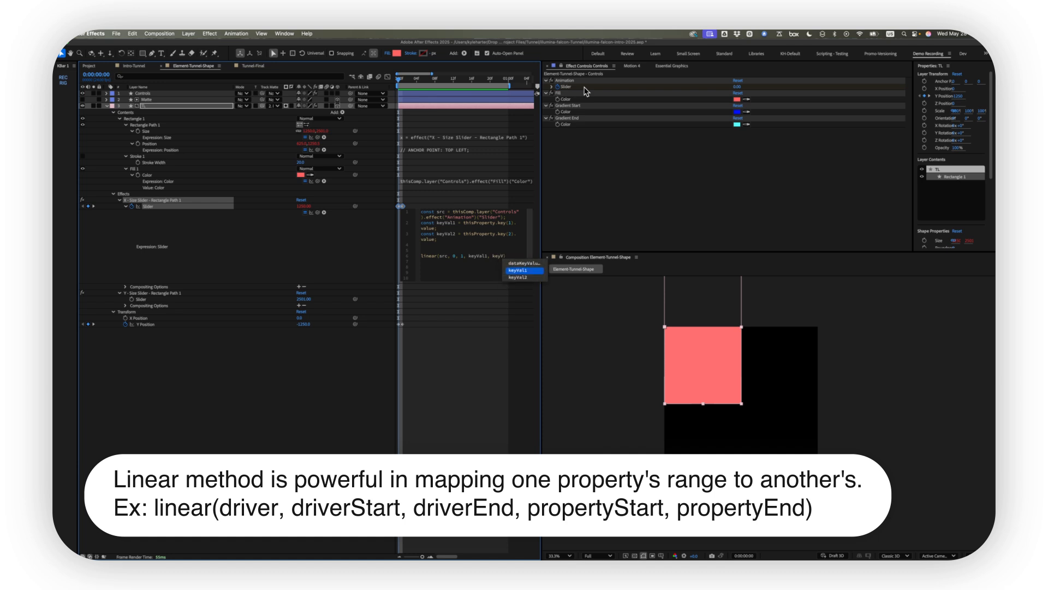
pyautogui.press('Right')
pyautogui.press('Return')
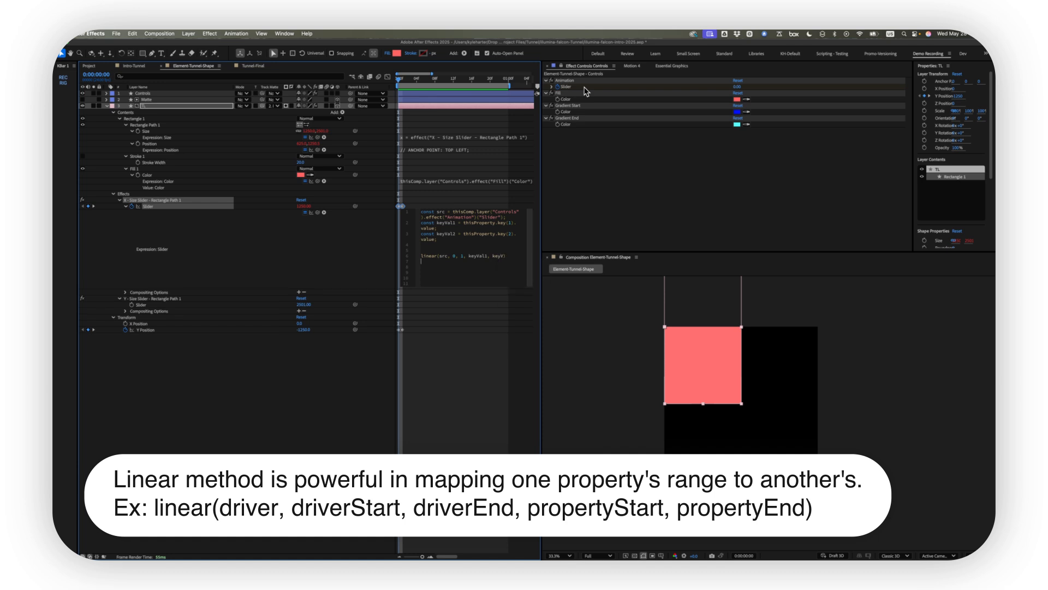
pyautogui.write('al2')
pyautogui.press('Right')
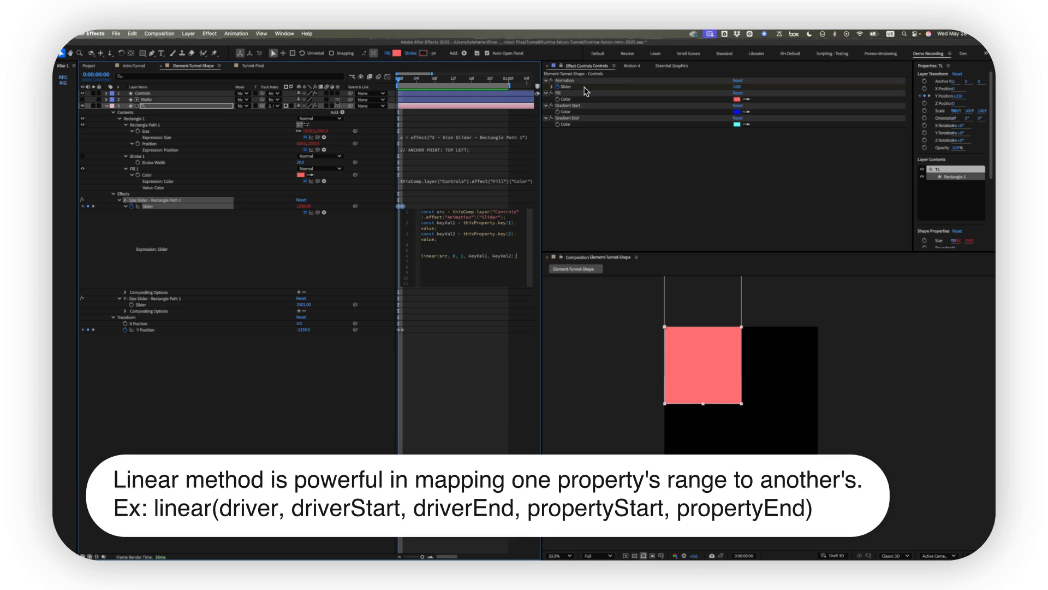
pyautogui.write(';')
pyautogui.press('KP_Enter')
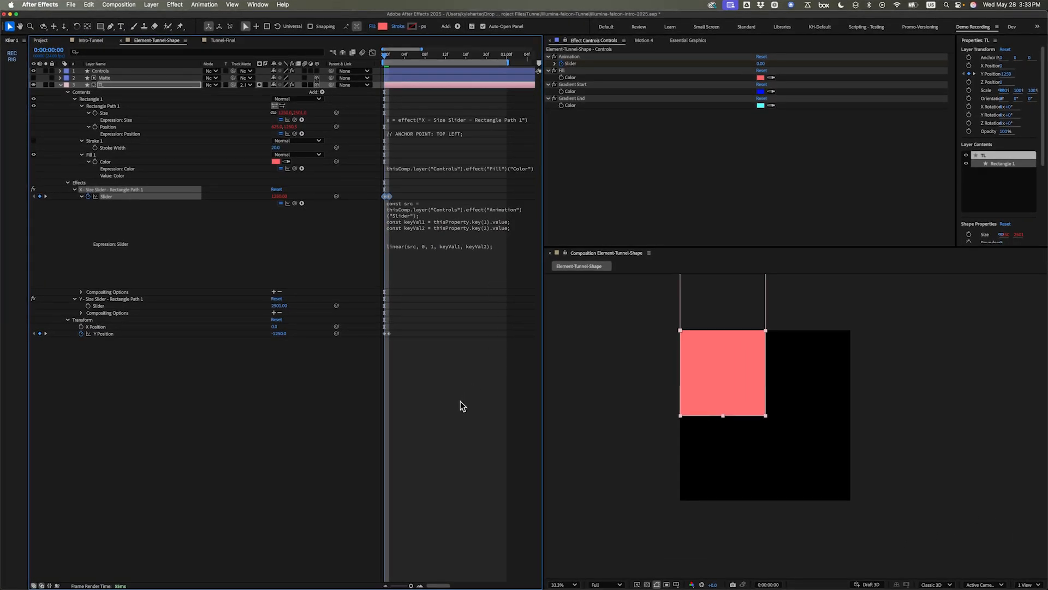
pyautogui.click(460, 401)
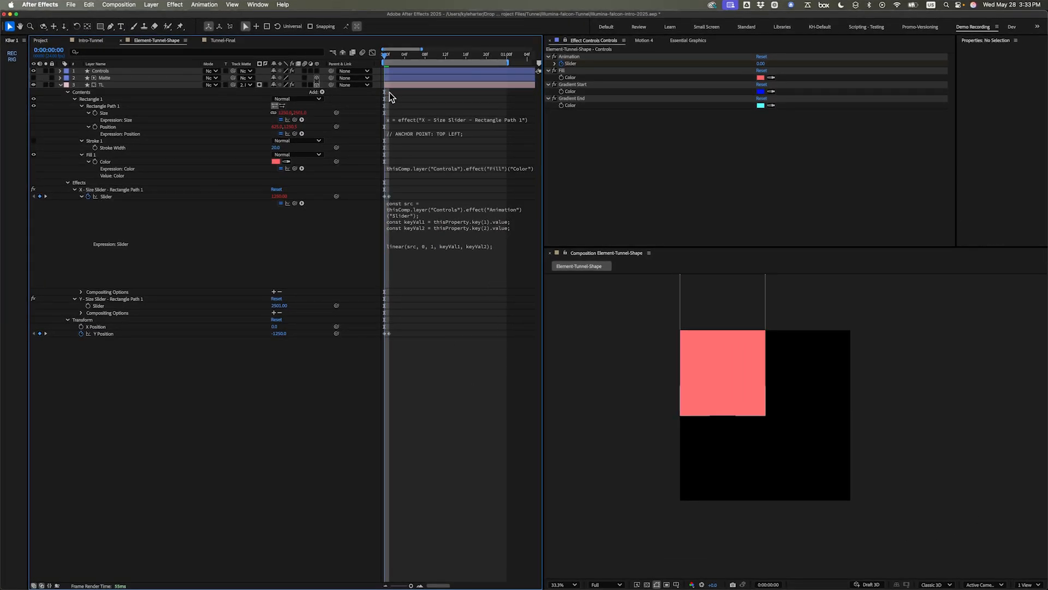
# Step: Scrub the timeline to check TL's width animation against the Controls layer's Animation slider keyframes
pyautogui.moveTo(386, 55); pyautogui.dragTo(456, 141)
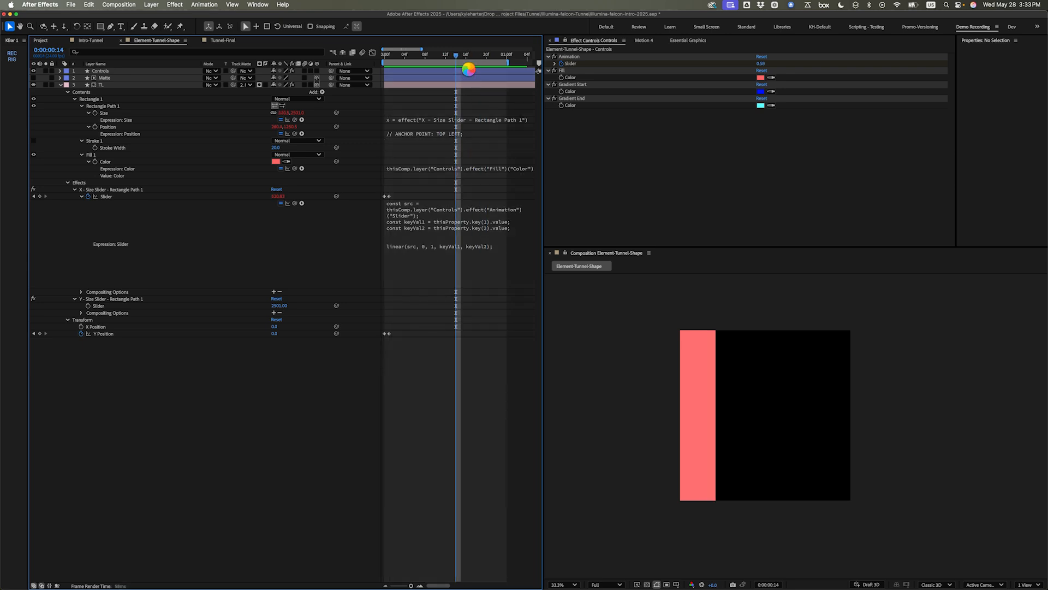
pyautogui.click(468, 71)
pyautogui.press('u')
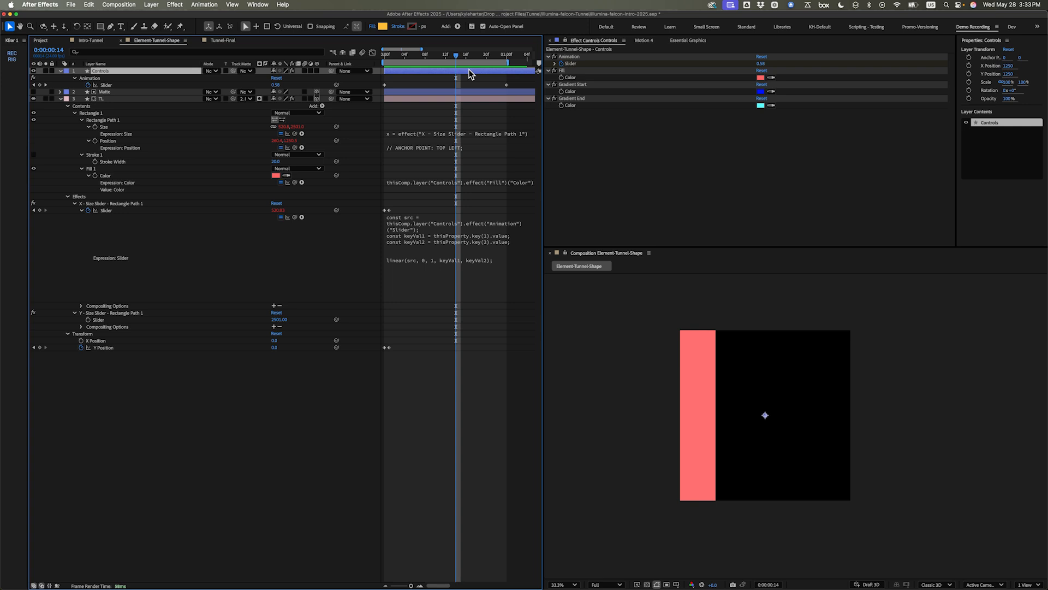
pyautogui.moveTo(456, 55)
pyautogui.mouseDown()
pyautogui.moveTo(419, 55)
pyautogui.moveTo(480, 55)
pyautogui.moveTo(451, 55)
pyautogui.mouseUp()
# Step: Copy only the expression from TL's X size slider onto its Y Position, and scrub back to frame 0 to check the motion
pyautogui.click(146, 270)
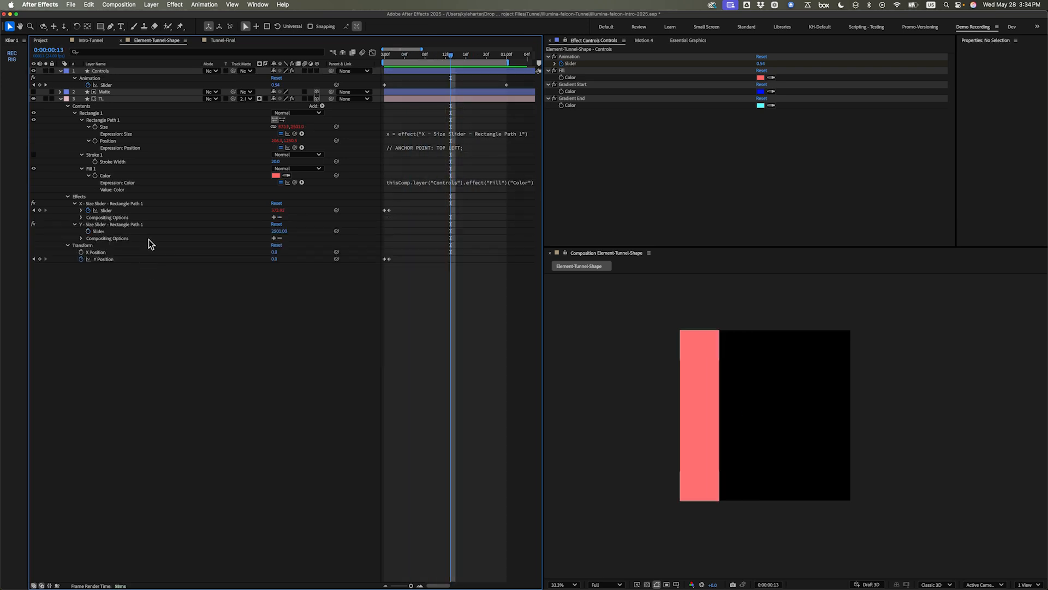
pyautogui.click(81, 210)
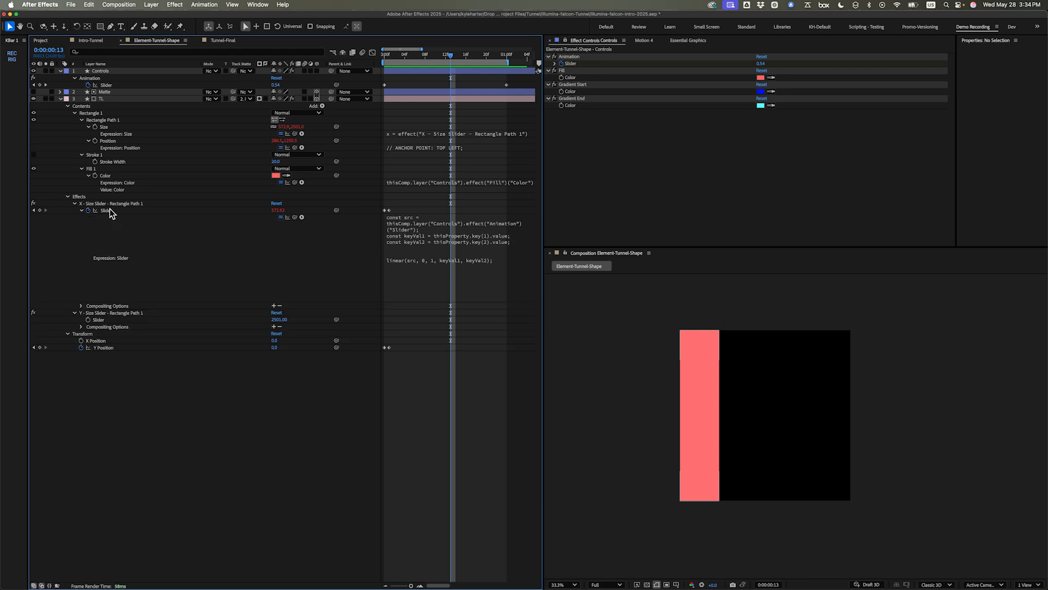
pyautogui.rightClick(110, 208)
pyautogui.click(187, 309)
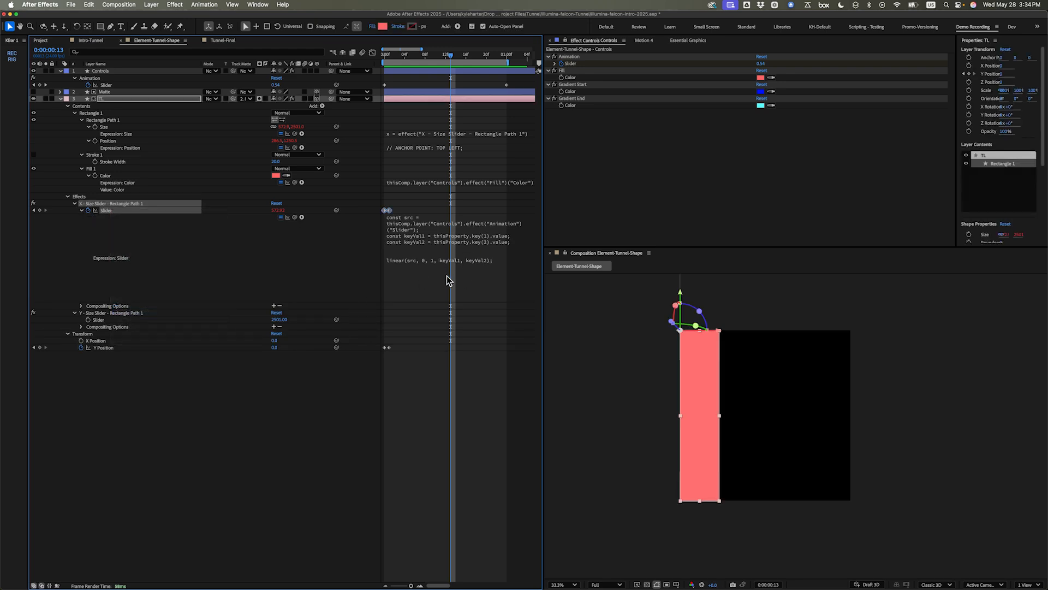
pyautogui.click(140, 348)
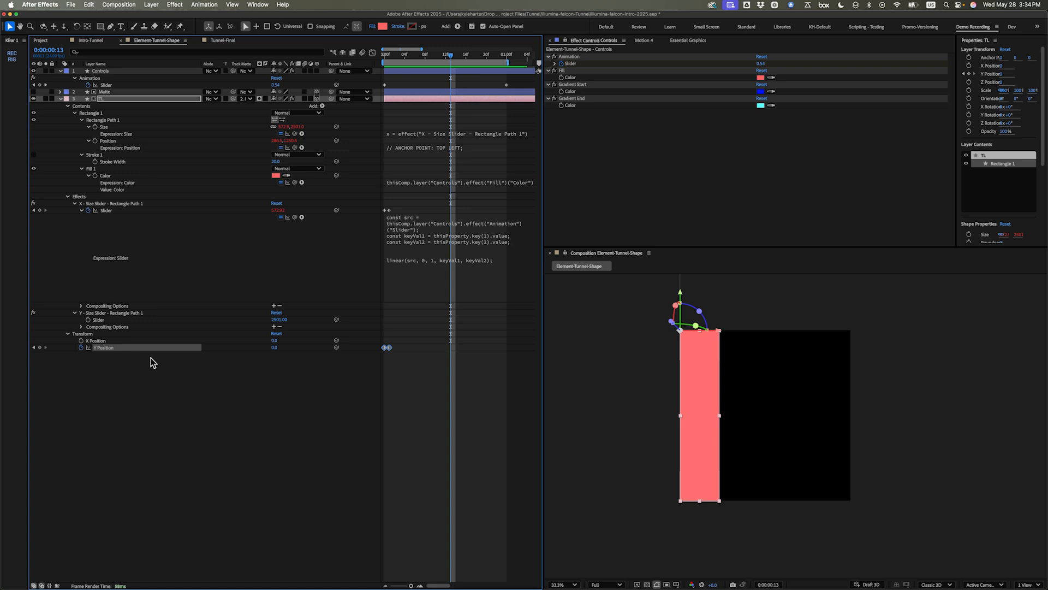
pyautogui.press('super+v')
pyautogui.click(186, 399)
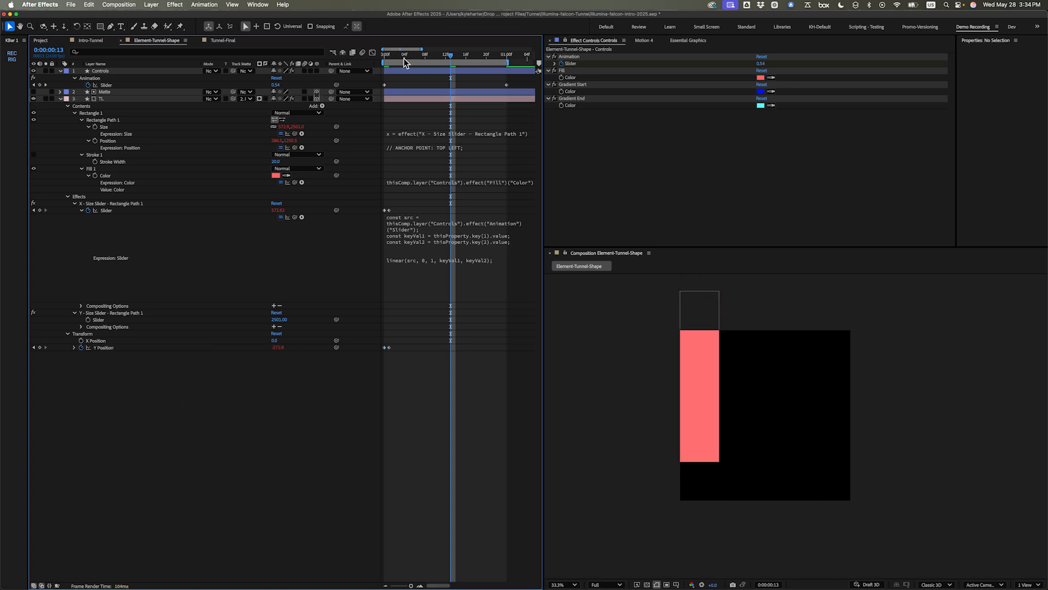
pyautogui.moveTo(404, 60); pyautogui.dragTo(385, 137)
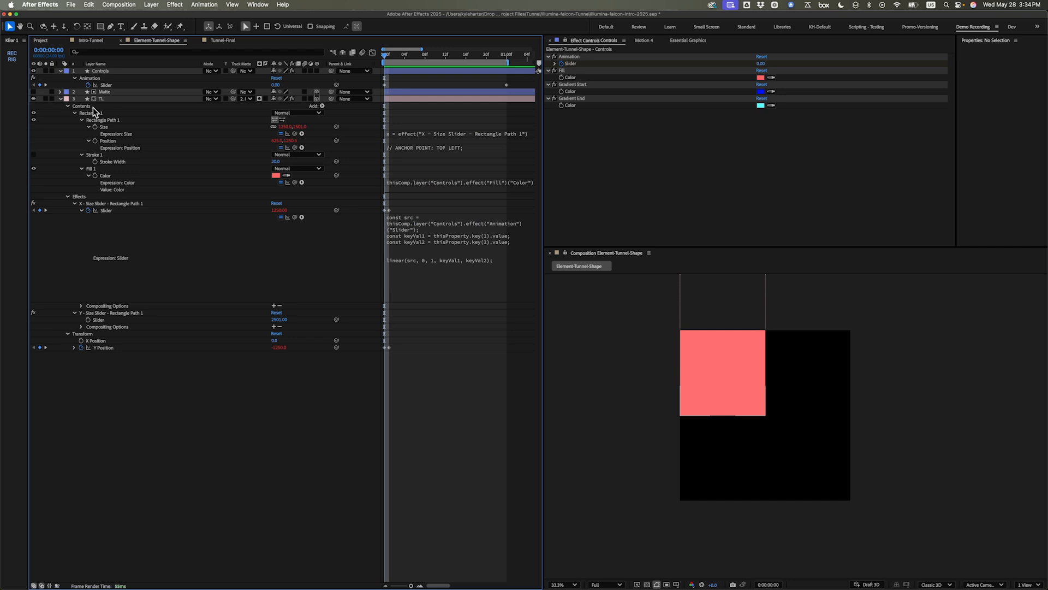
# Step: Collapse TL's properties, duplicate the TL layer and name the copy TR
pyautogui.click(74, 113)
pyautogui.keyDown('super'); pyautogui.click(75, 113); pyautogui.keyUp('super')
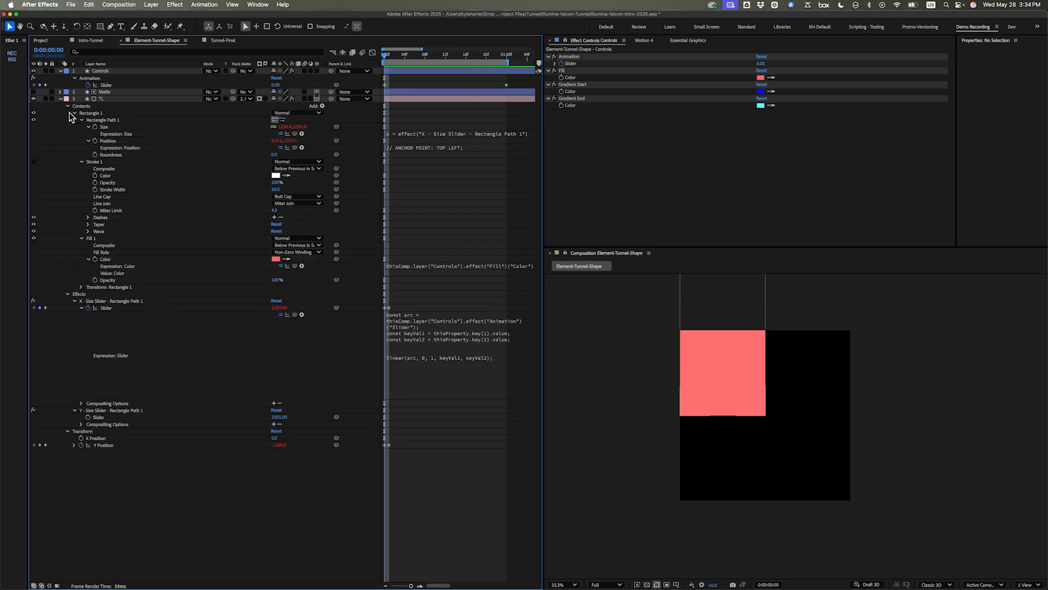
pyautogui.click(68, 106)
pyautogui.click(132, 99)
pyautogui.press('super+d')
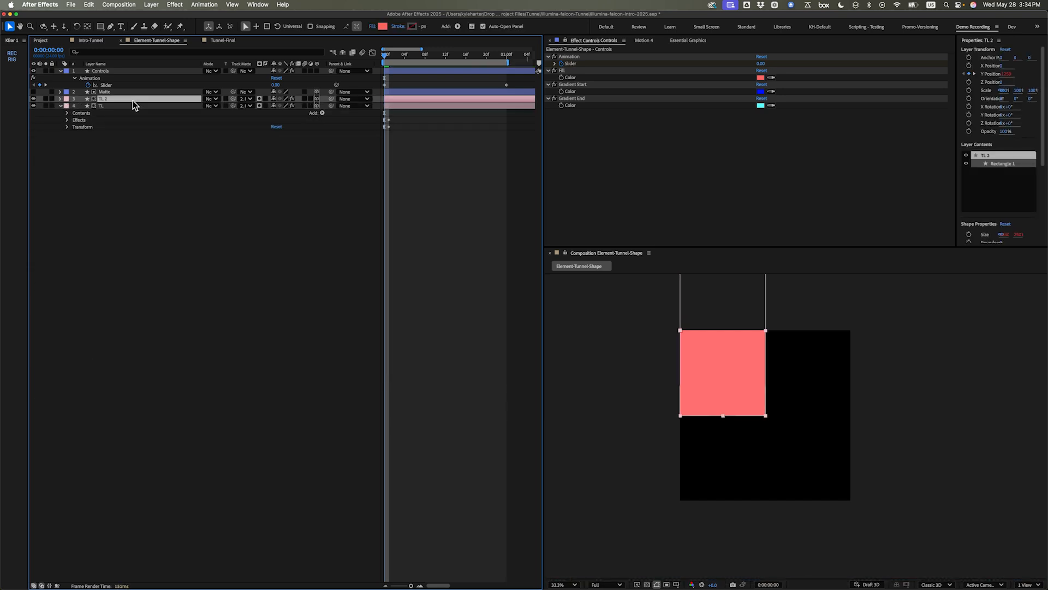
pyautogui.press('Return')
pyautogui.write('TR')
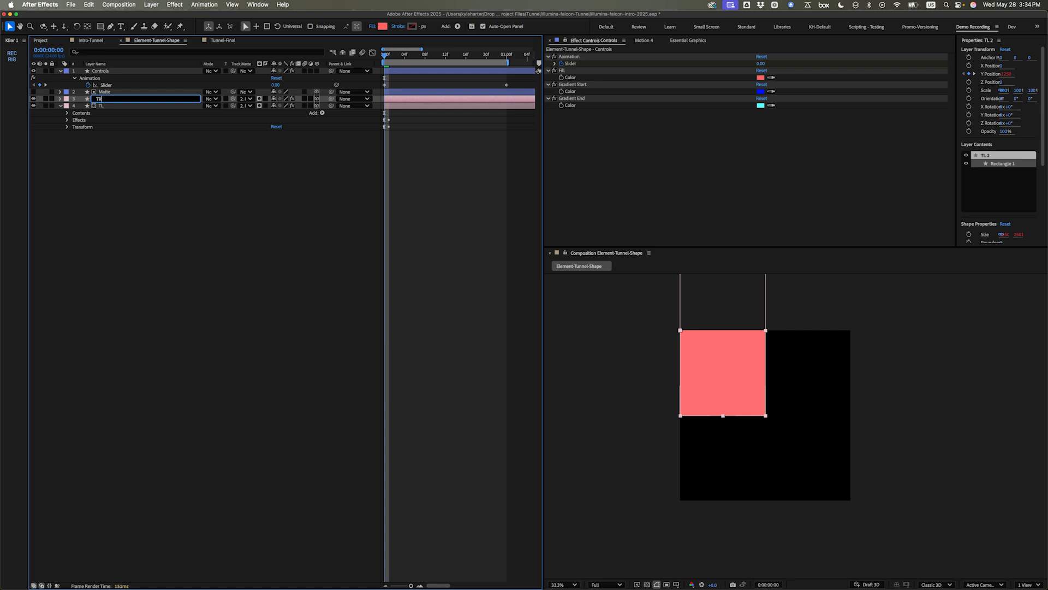
pyautogui.click(122, 136)
# Step: Change the TR layer's label color to Yellow
pyautogui.click(61, 98)
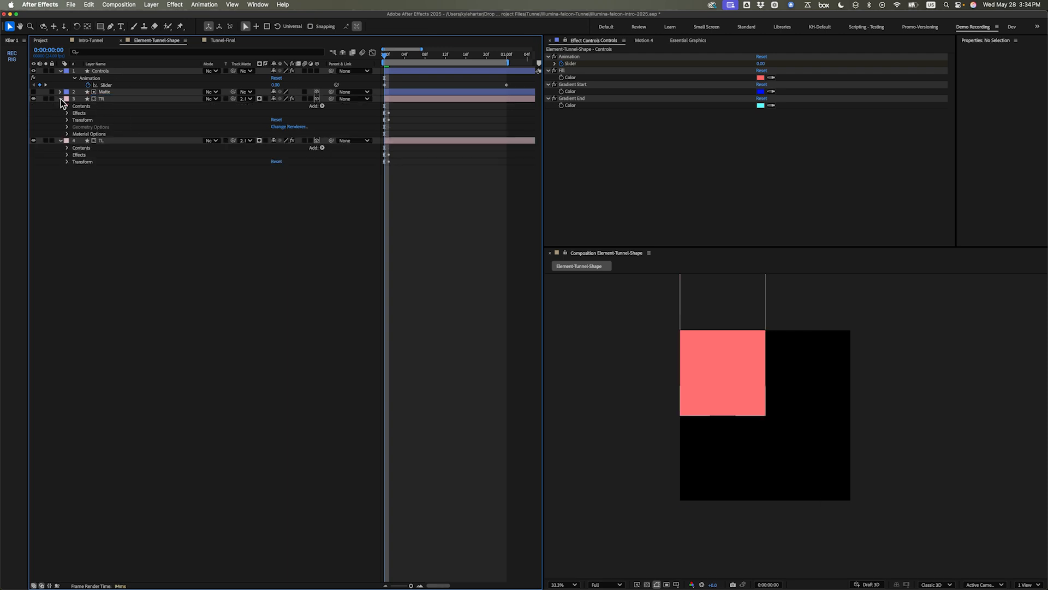
pyautogui.click(67, 106)
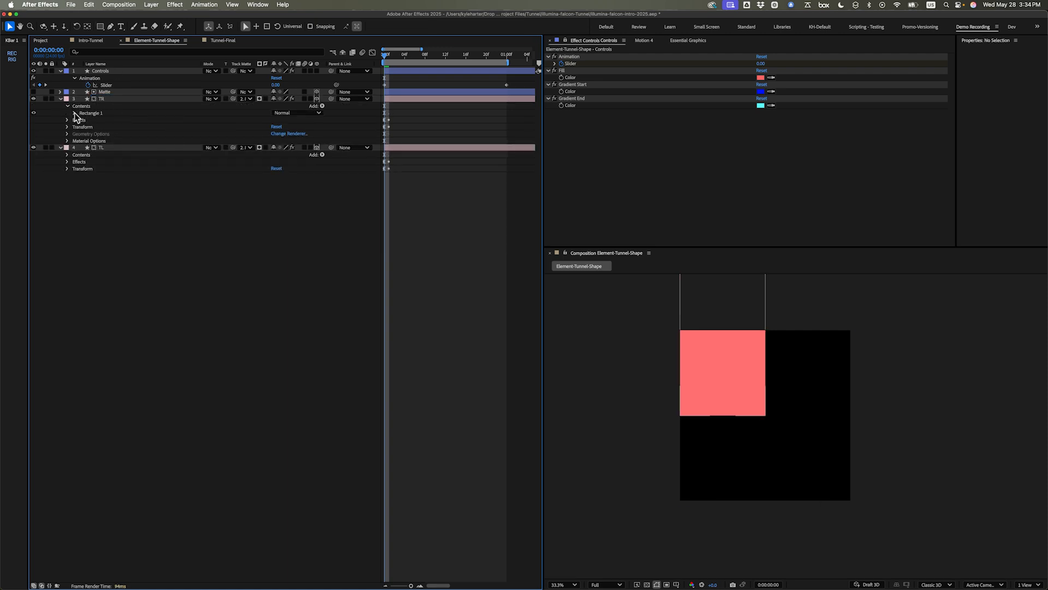
pyautogui.click(110, 99)
pyautogui.click(67, 99)
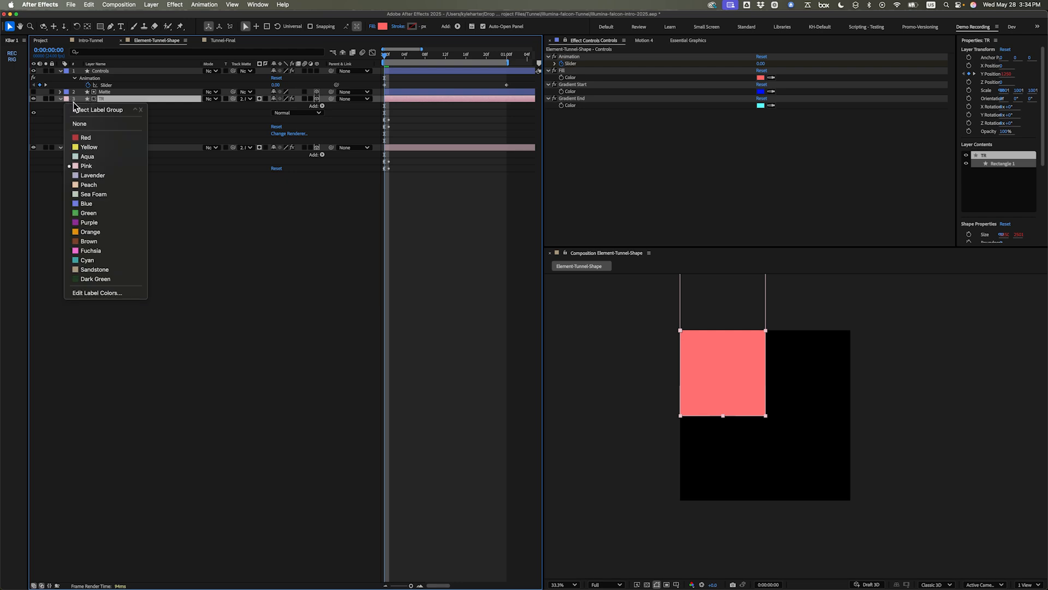
pyautogui.click(87, 147)
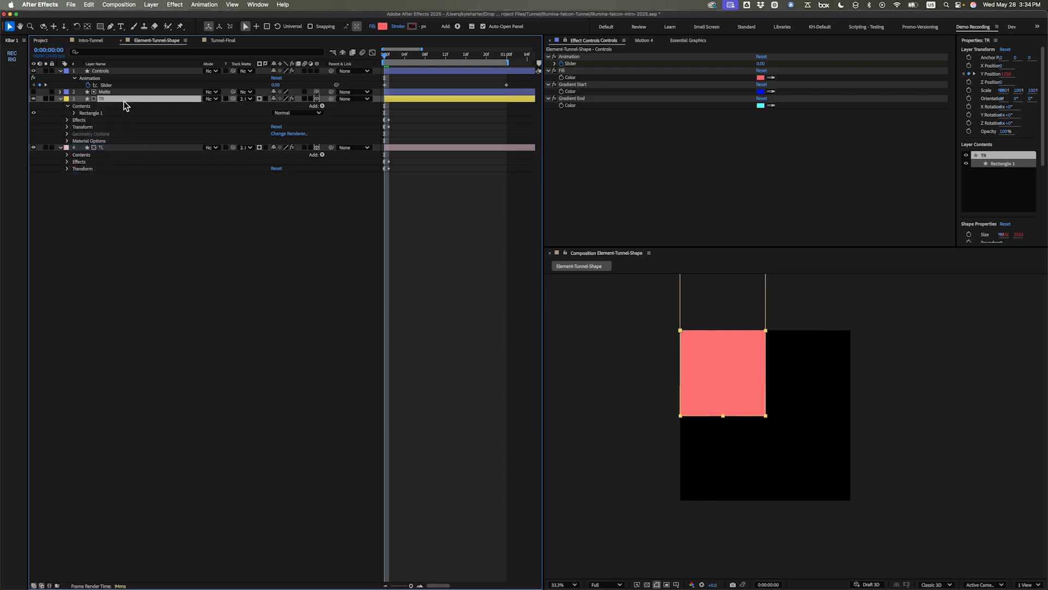
# Step: Replace Fill 1 in TR's Rectangle 1 group with a gradient fill
pyautogui.press('u')
pyautogui.press('u')
pyautogui.click(95, 168)
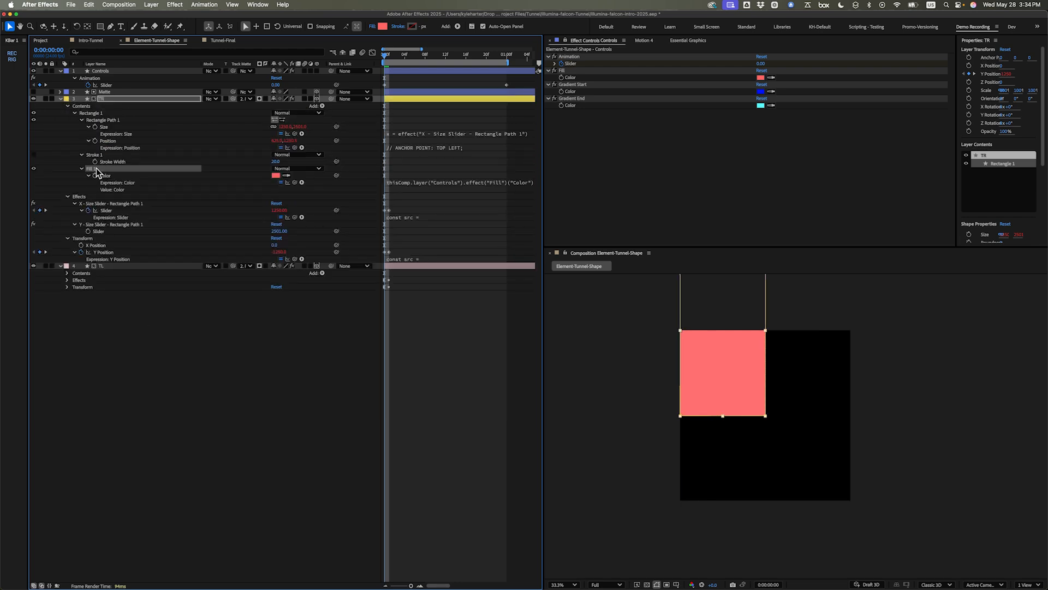
pyautogui.press('Delete')
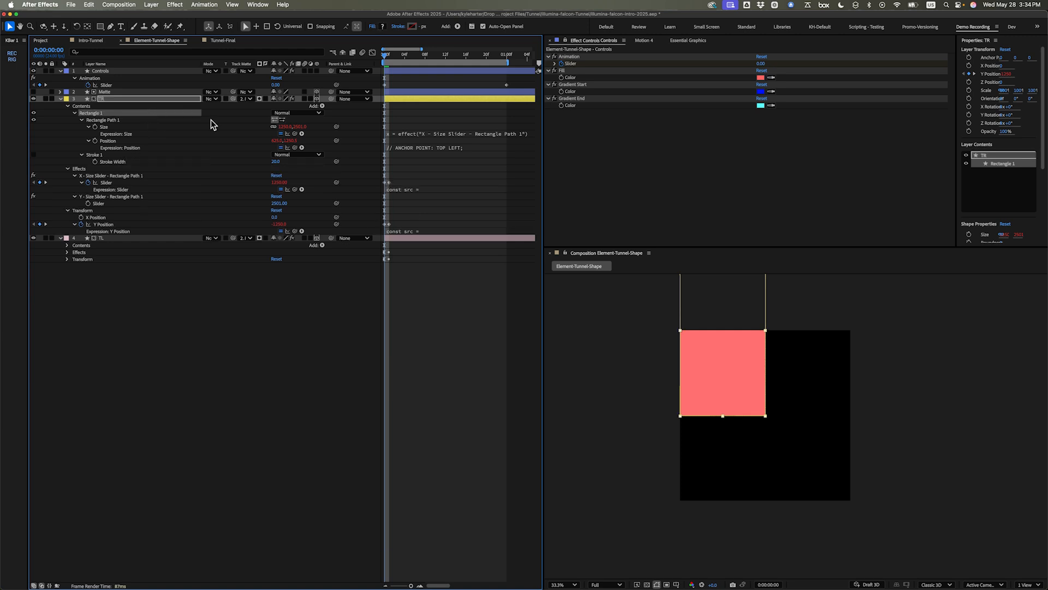
pyautogui.click(322, 105)
pyautogui.click(343, 189)
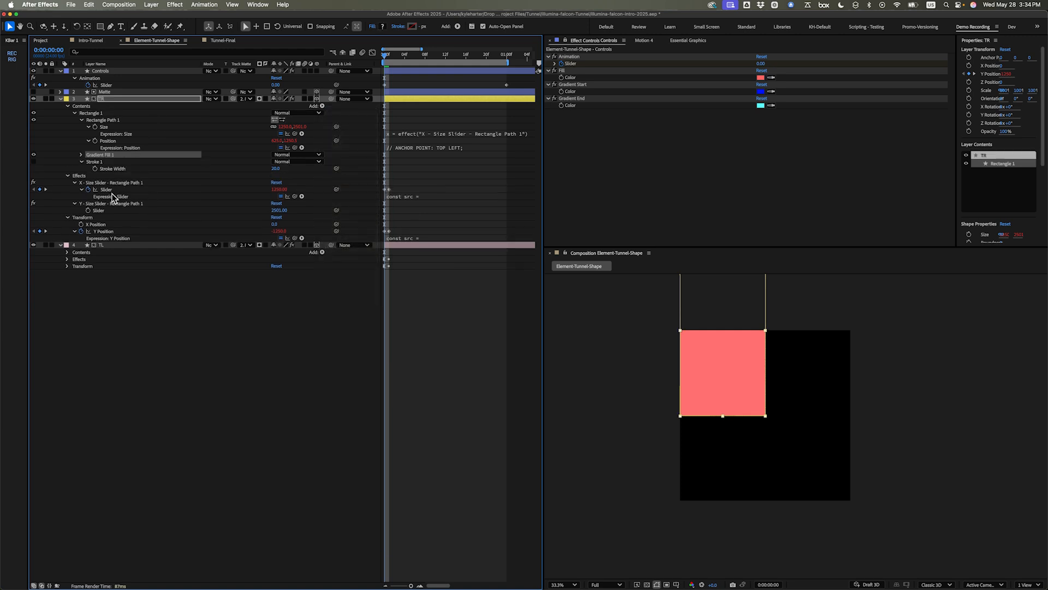
# Step: Apply the Tint effect to the TR layer and show its effect settings
pyautogui.click(101, 99)
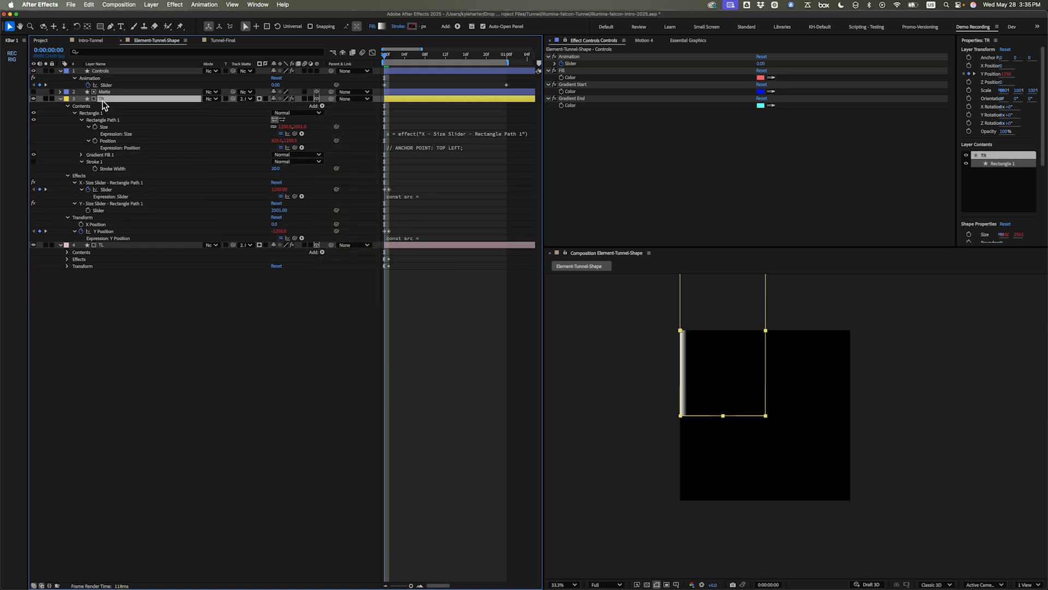
pyautogui.hotkey('ctrl', 'space')
pyautogui.write('te')
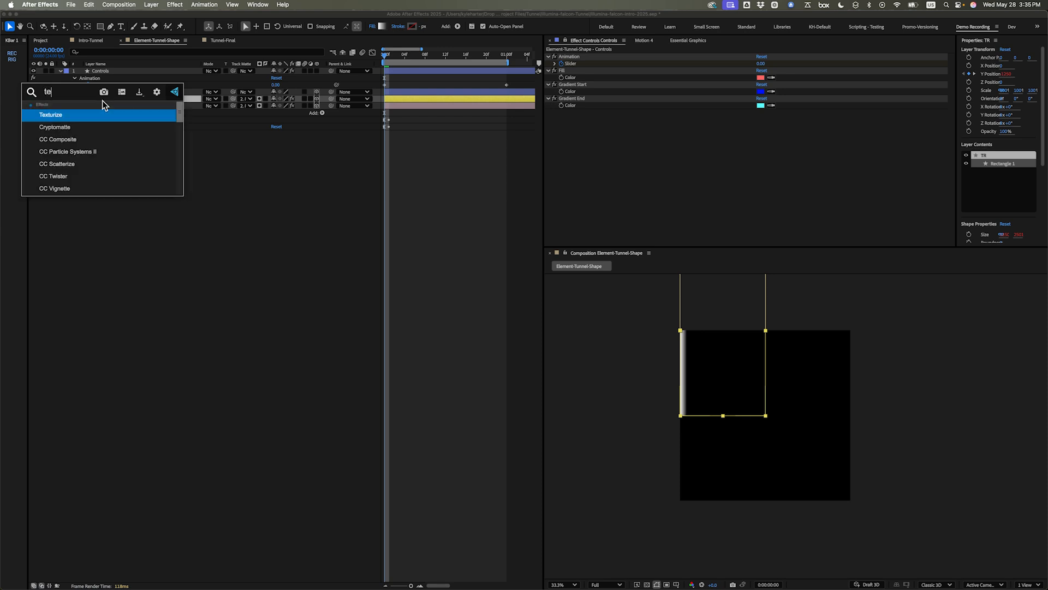
pyautogui.press('BackSpace')
pyautogui.write('int')
pyautogui.press('Return')
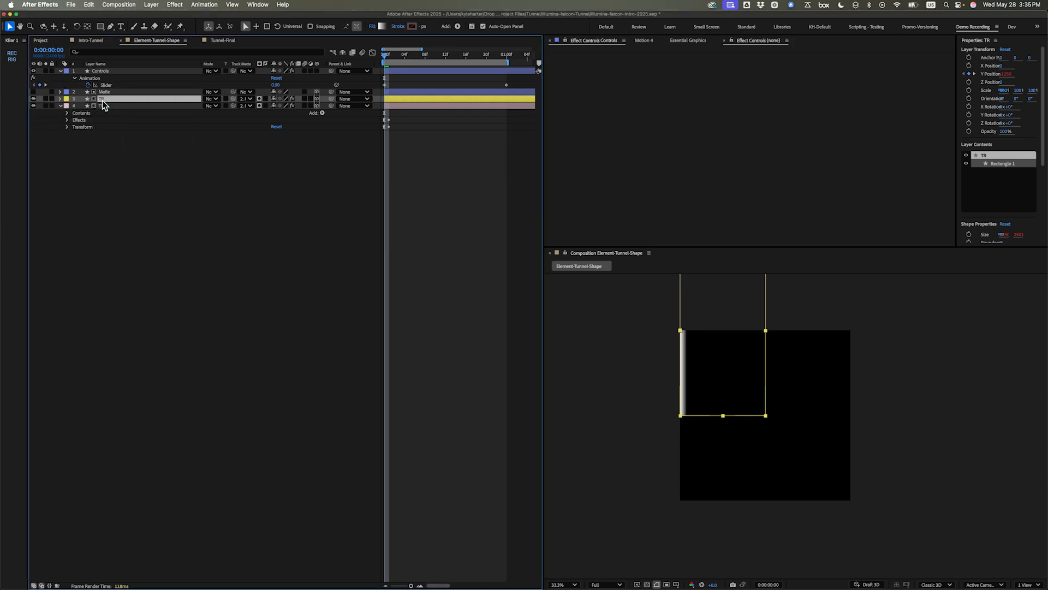
pyautogui.click(622, 156)
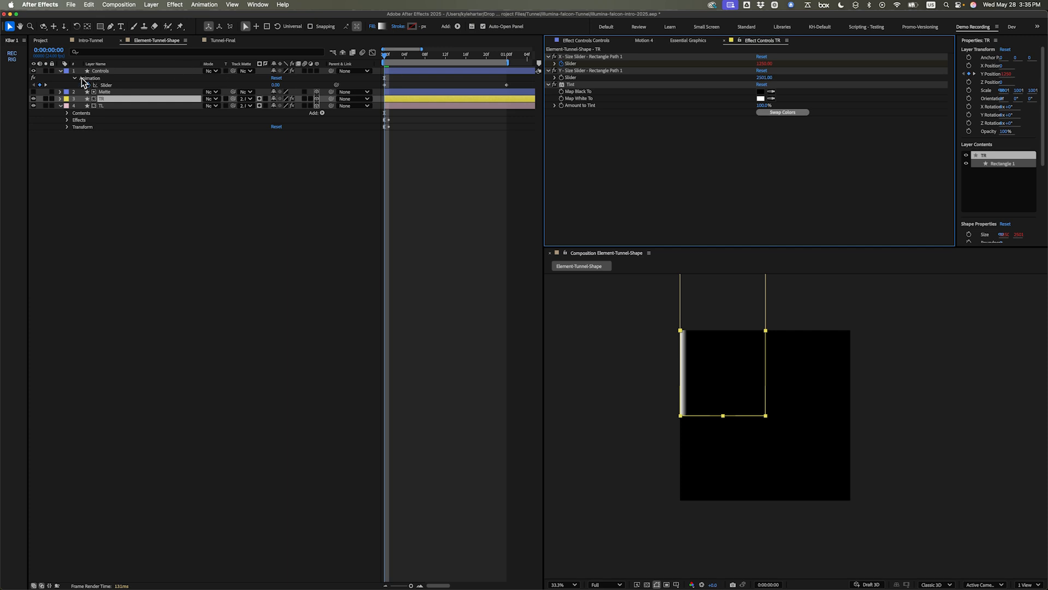
# Step: Show the Controls layer's effects and expand the color properties of Gradient Start and Gradient End
pyautogui.click(115, 72)
pyautogui.press('e')
pyautogui.click(75, 99)
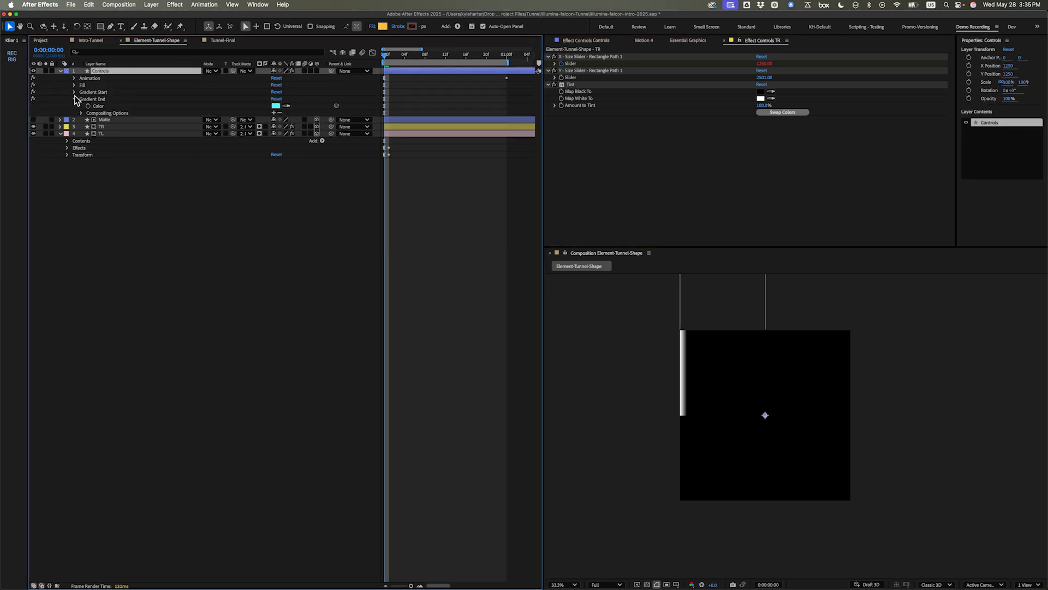
pyautogui.click(74, 92)
pyautogui.click(752, 218)
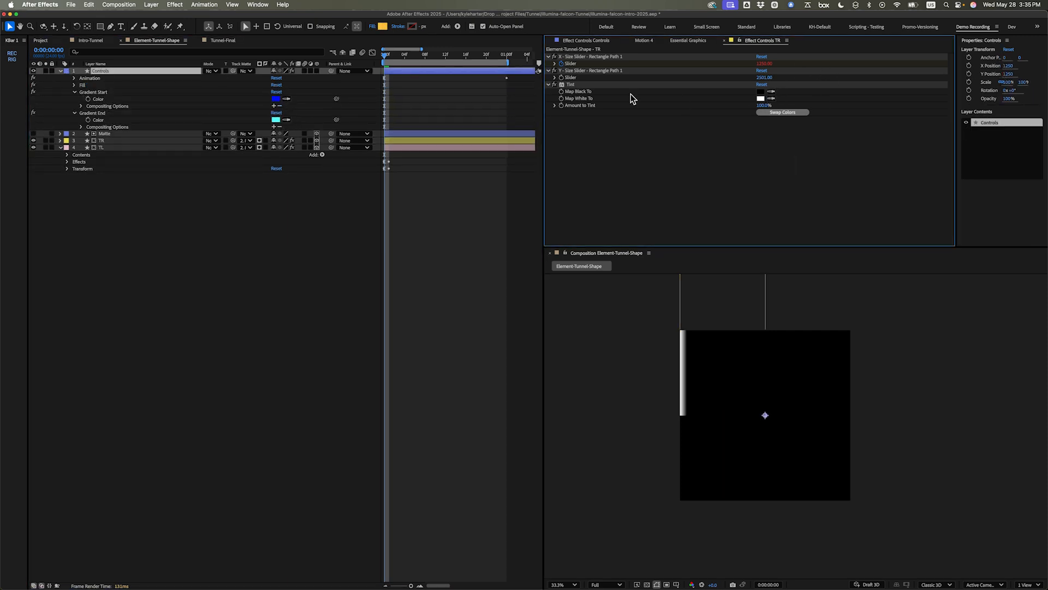
# Step: Link the TR layer's Tint colors by expression: Map Black To to Controls' Gradient Start color, Map White To to its Gradient End color
pyautogui.click(562, 94)
pyautogui.click(101, 140)
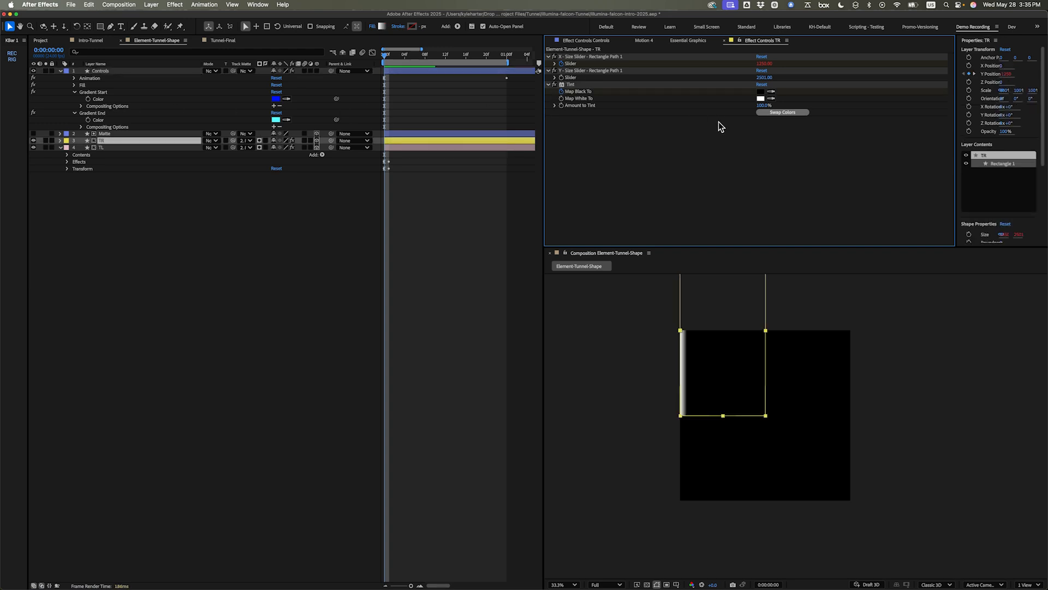
pyautogui.keyDown('alt'); pyautogui.click(561, 92); pyautogui.keyUp('alt')
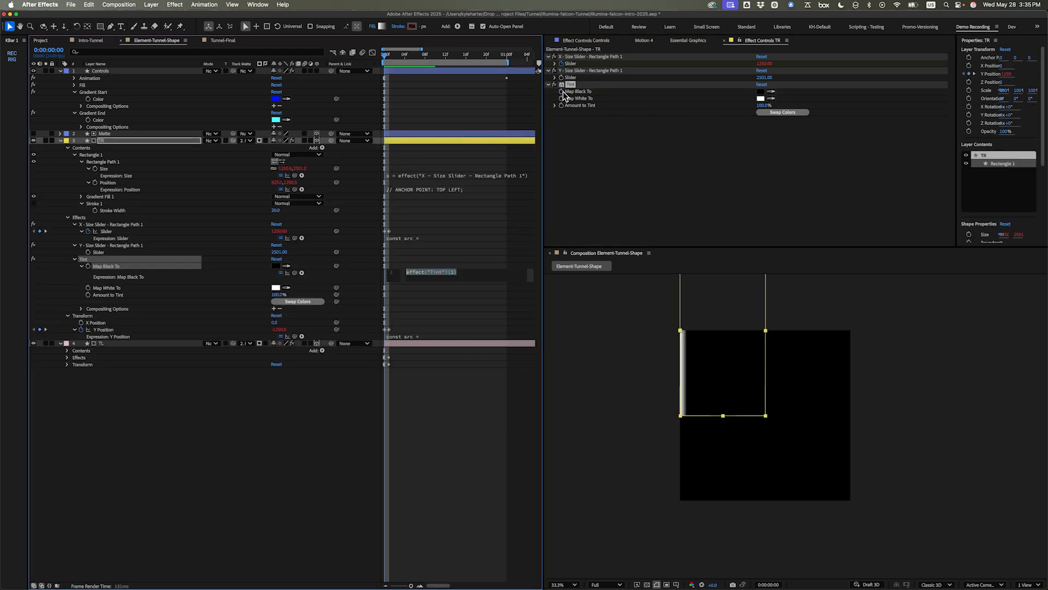
pyautogui.click(248, 455)
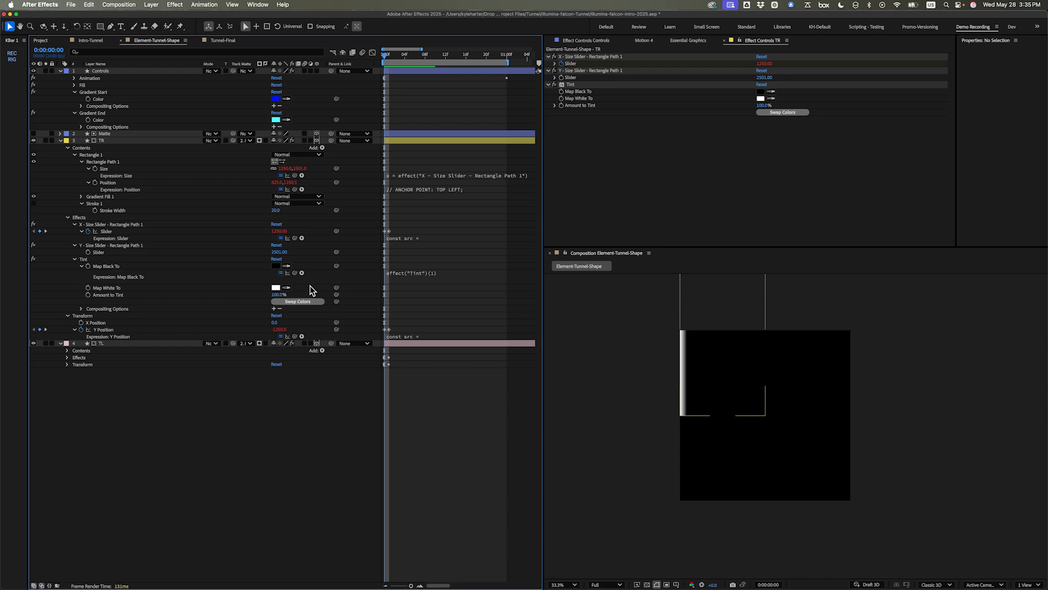
pyautogui.moveTo(295, 272); pyautogui.dragTo(95, 104)
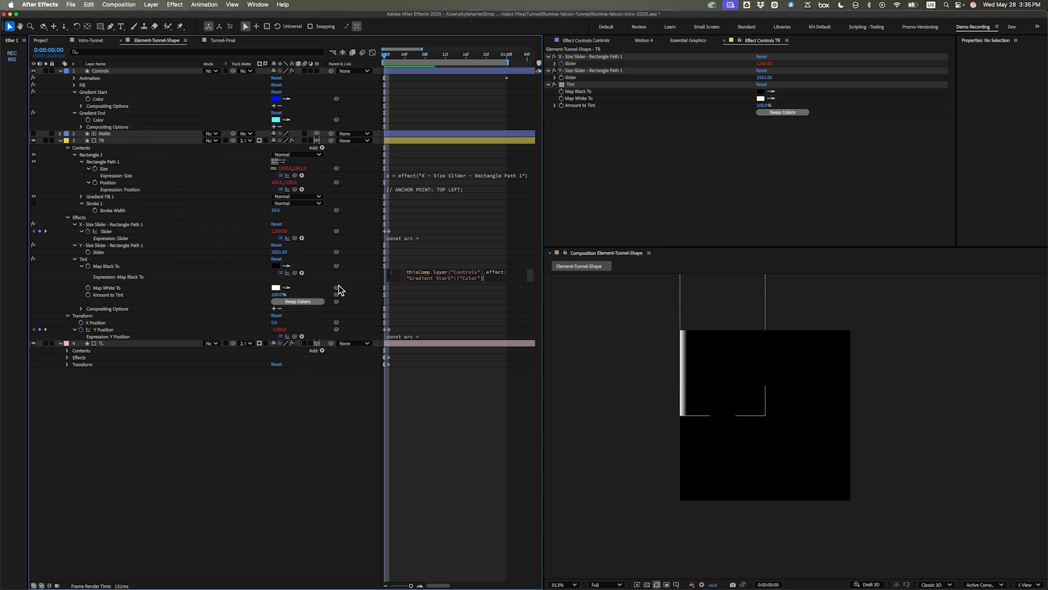
pyautogui.moveTo(337, 288)
pyautogui.mouseDown()
pyautogui.moveTo(75, 116)
pyautogui.moveTo(104, 120)
pyautogui.mouseUp()
pyautogui.click(408, 409)
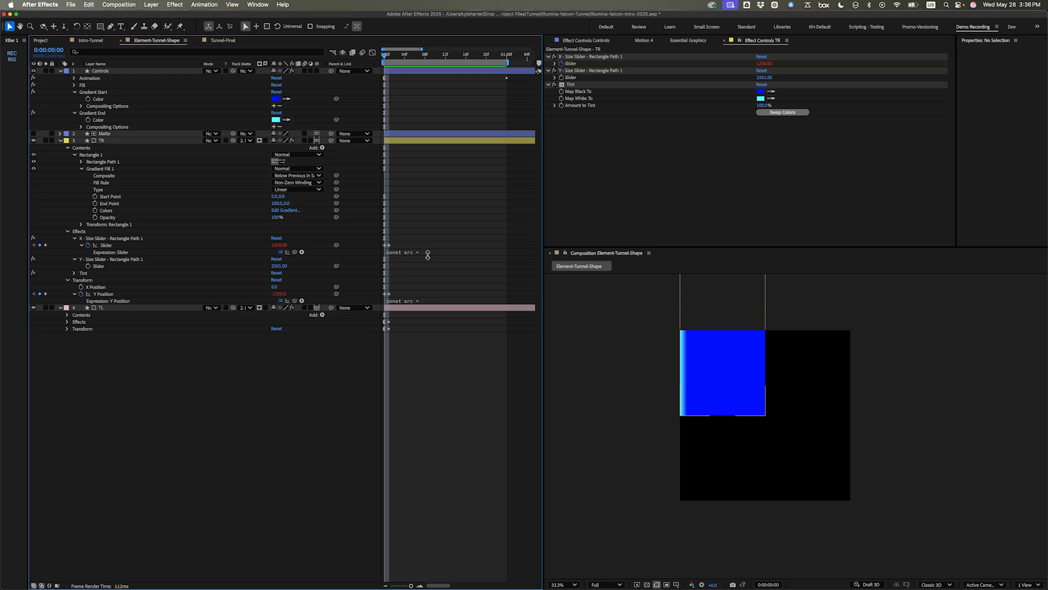
# Step: Move the keyframes and expression of TR's X - Size slider to its Y - Size slider
pyautogui.click(104, 245)
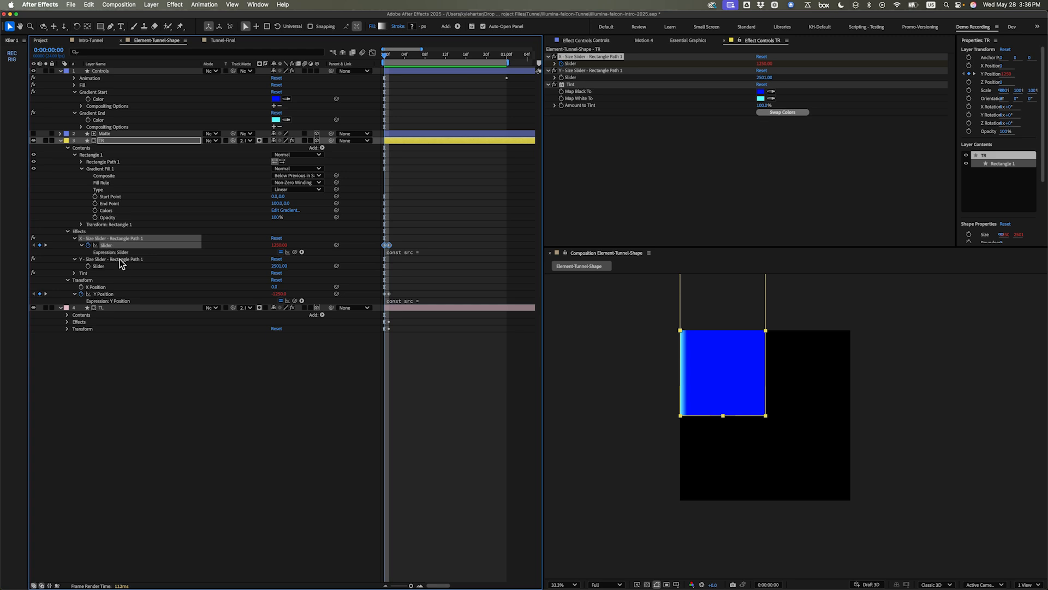
pyautogui.press('super+z')
pyautogui.click(109, 260)
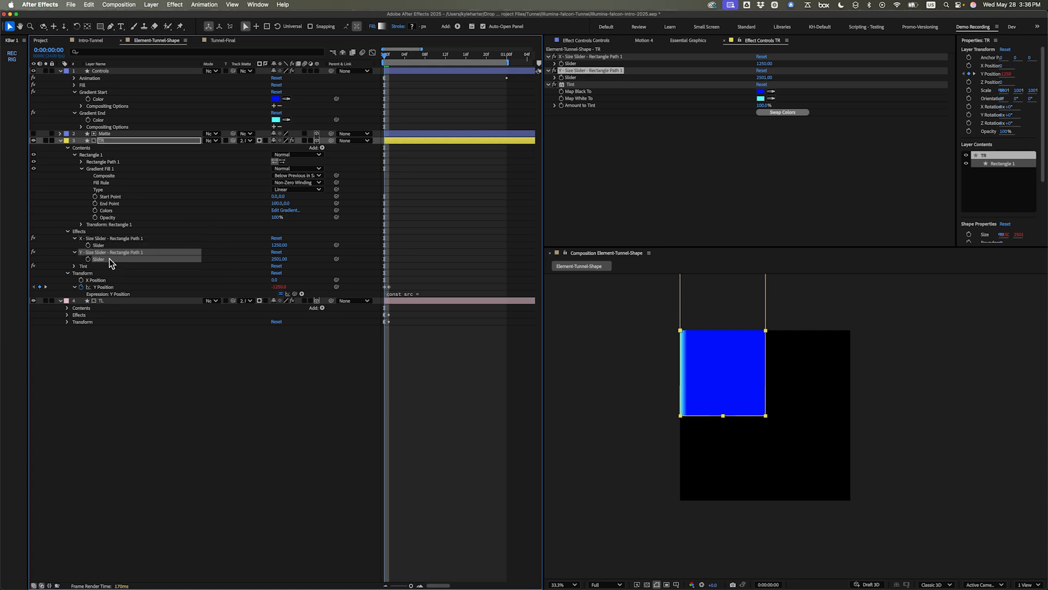
pyautogui.press('super+v')
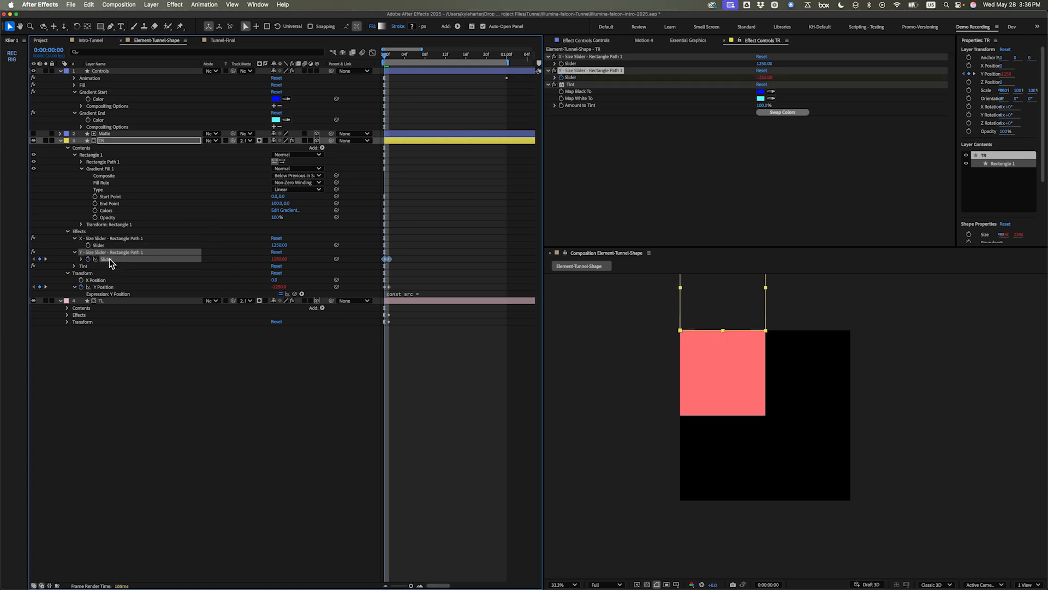
# Step: Set the X - Size slider of the TR layer to 2501
pyautogui.click(281, 246)
pyautogui.write('2501')
pyautogui.press('Return')
pyautogui.click(264, 400)
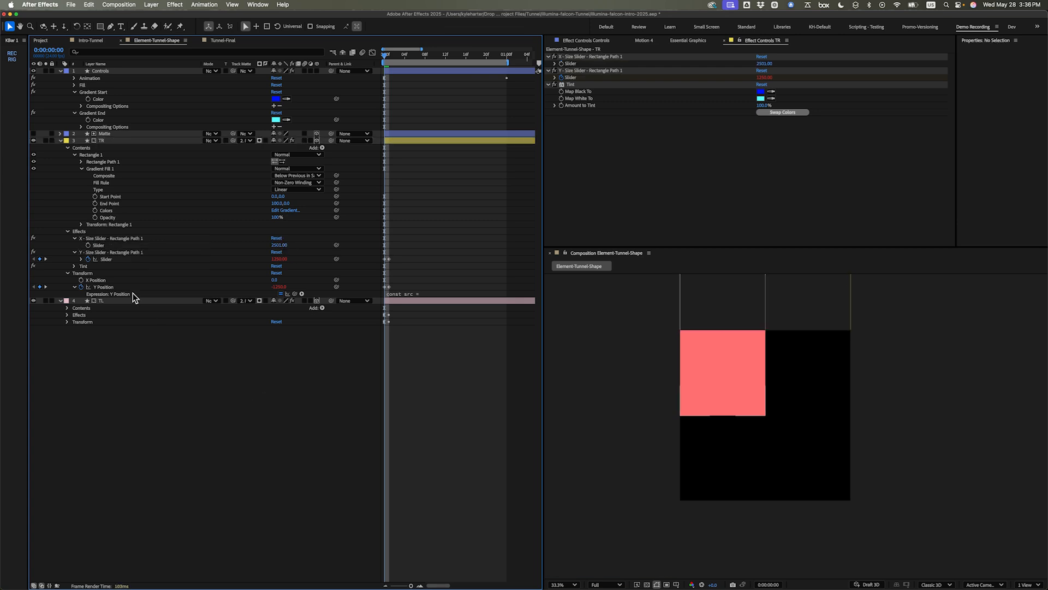
# Step: Move the keyframes and expression of TR's Y Position to its X Position
pyautogui.click(108, 287)
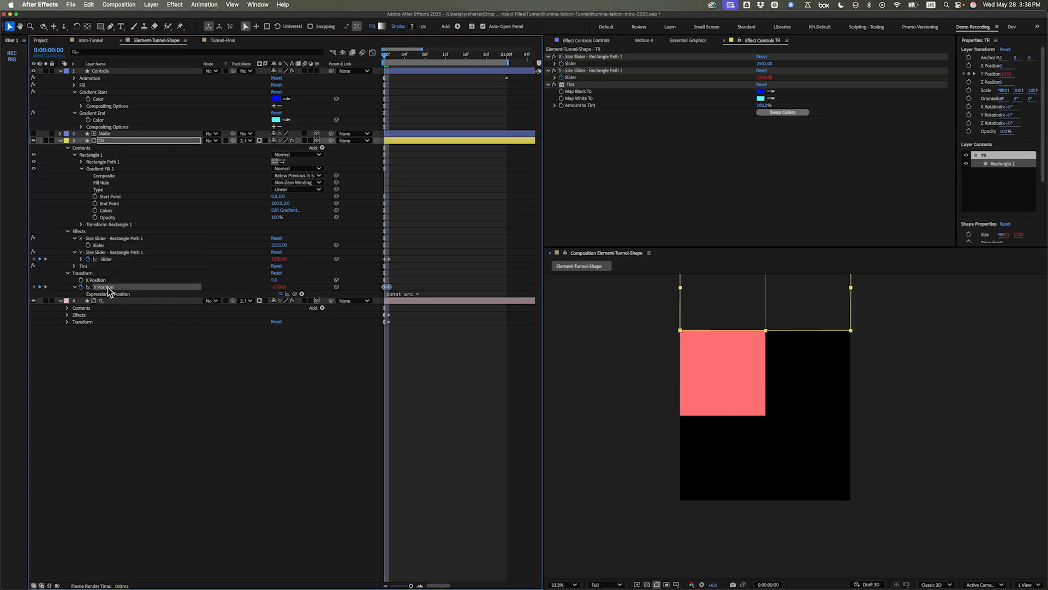
pyautogui.press('Delete')
pyautogui.click(104, 280)
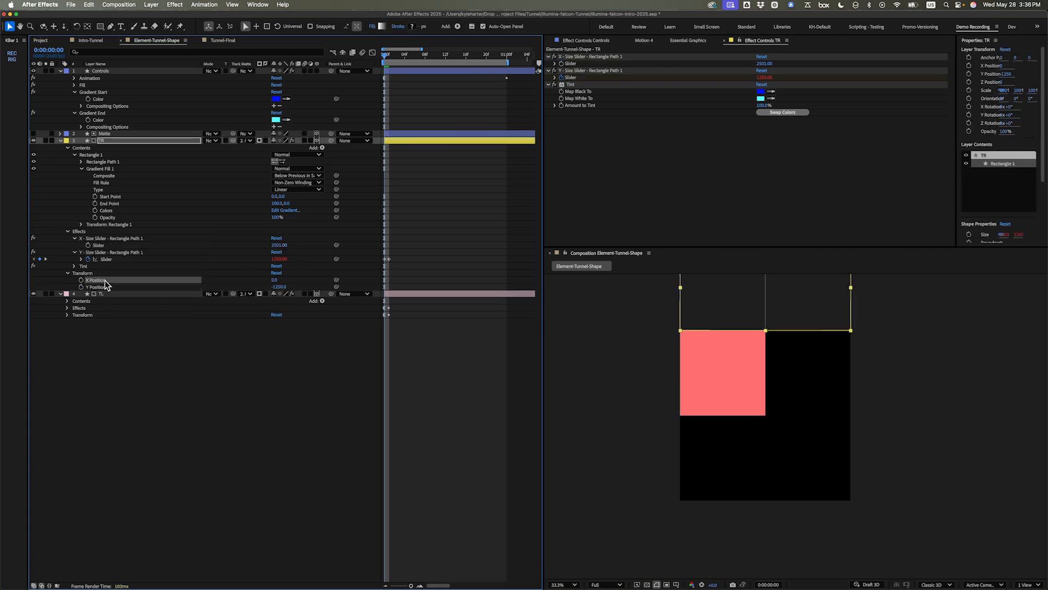
pyautogui.press('super+v')
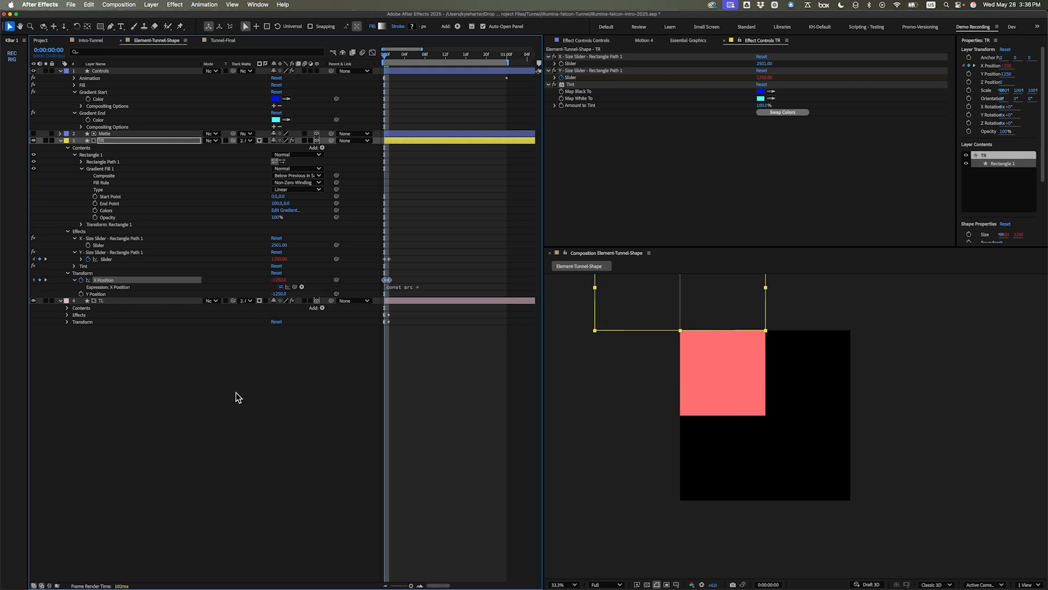
pyautogui.click(236, 392)
# Step: Set TR's Y Position to 0 and its X Position at the first keyframe to 1250
pyautogui.click(282, 294)
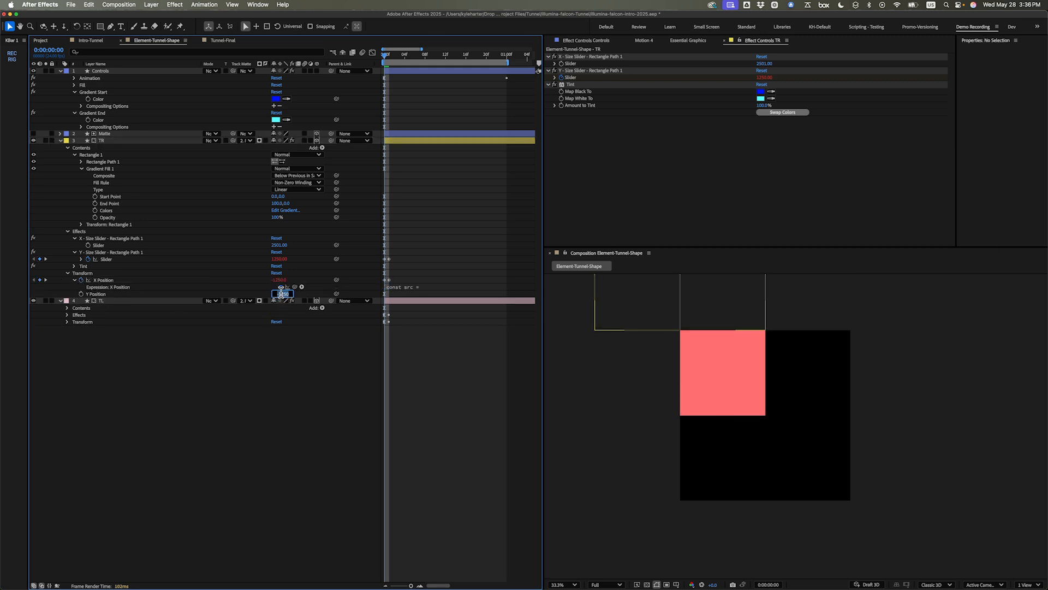
pyautogui.write('0')
pyautogui.press('Return')
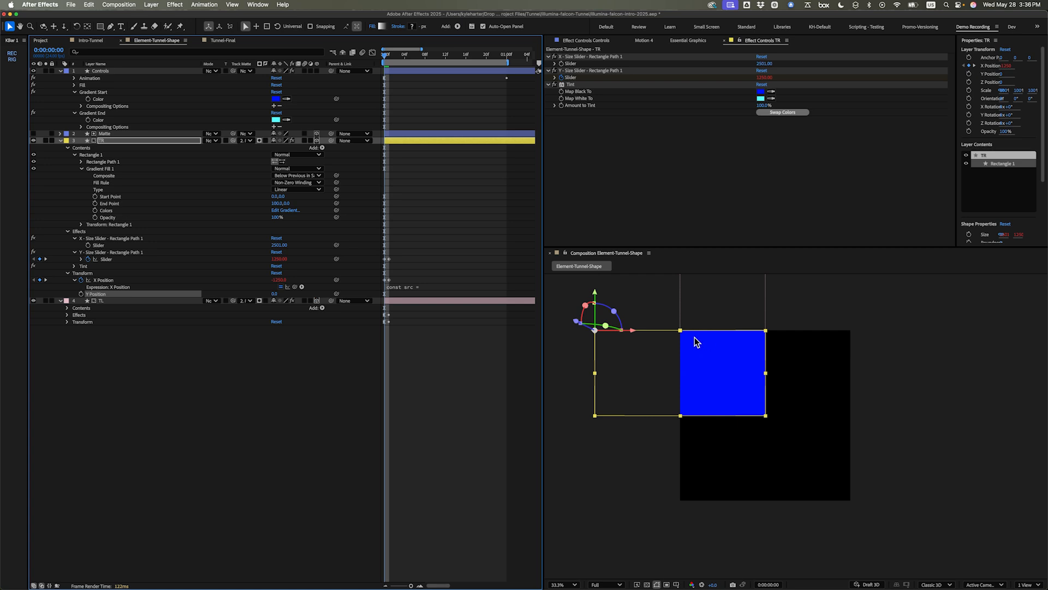
pyautogui.click(280, 279)
pyautogui.press('Return')
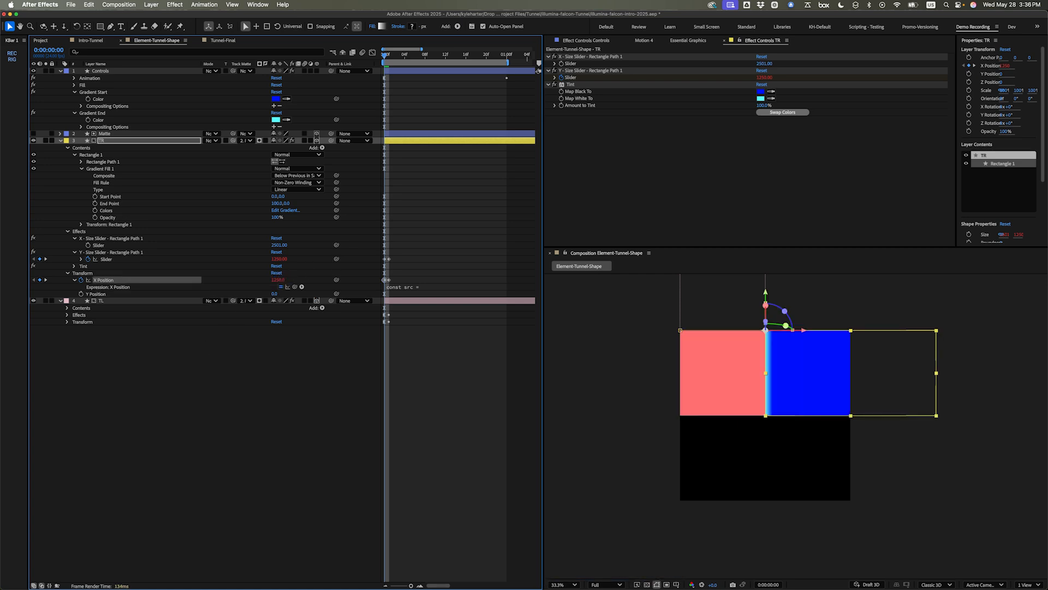
# Step: Check TR's X Position and Y - Size slider keyframe values on the first two frames and scrub through the animation
pyautogui.press('pagedown')
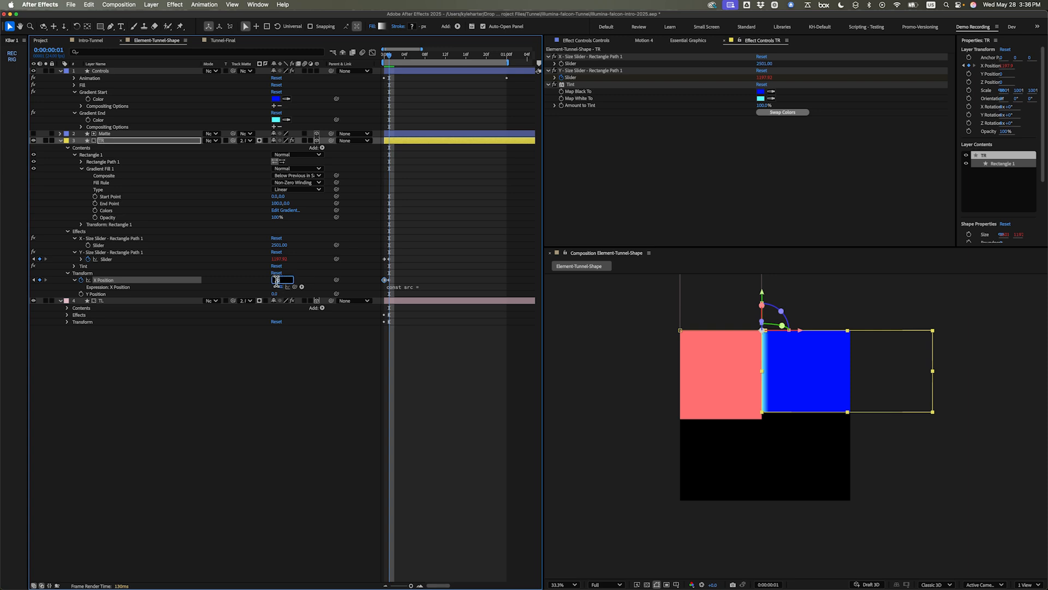
pyautogui.click(322, 368)
pyautogui.press('pageup')
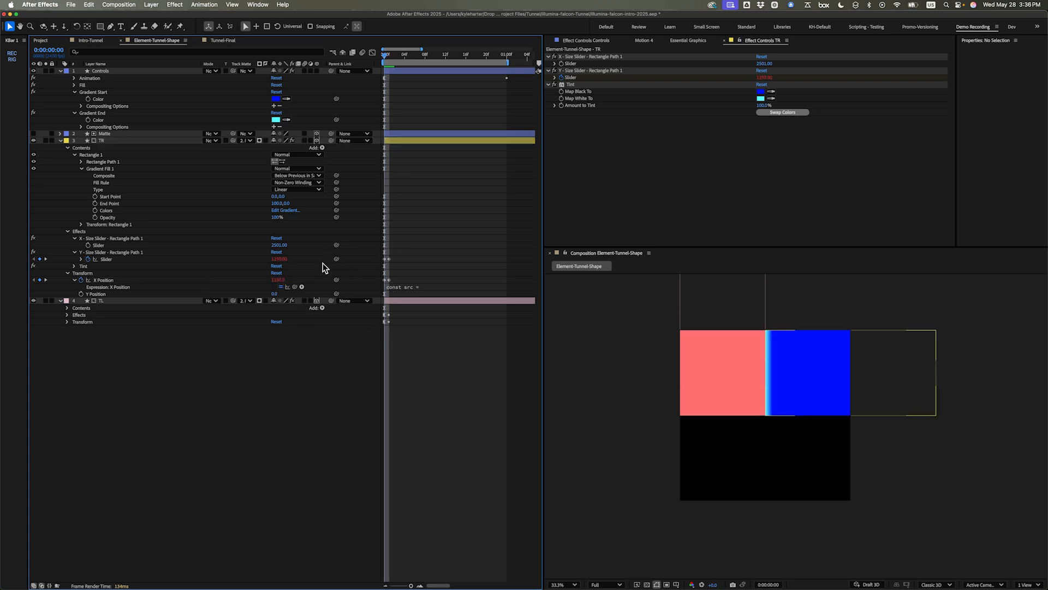
pyautogui.click(282, 260)
pyautogui.click(349, 266)
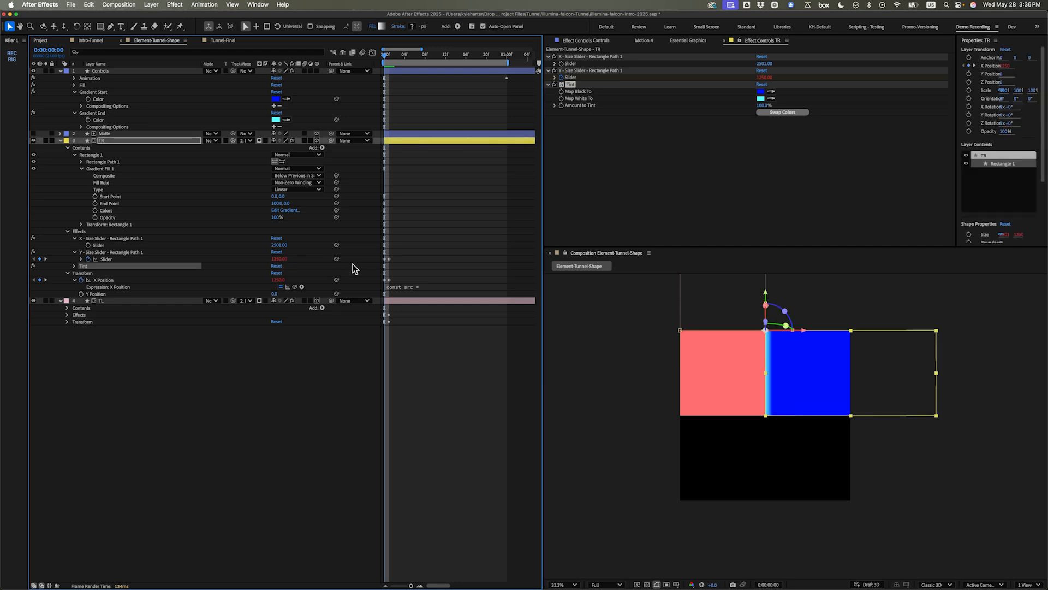
pyautogui.press('pagedown')
pyautogui.click(281, 259)
pyautogui.click(359, 248)
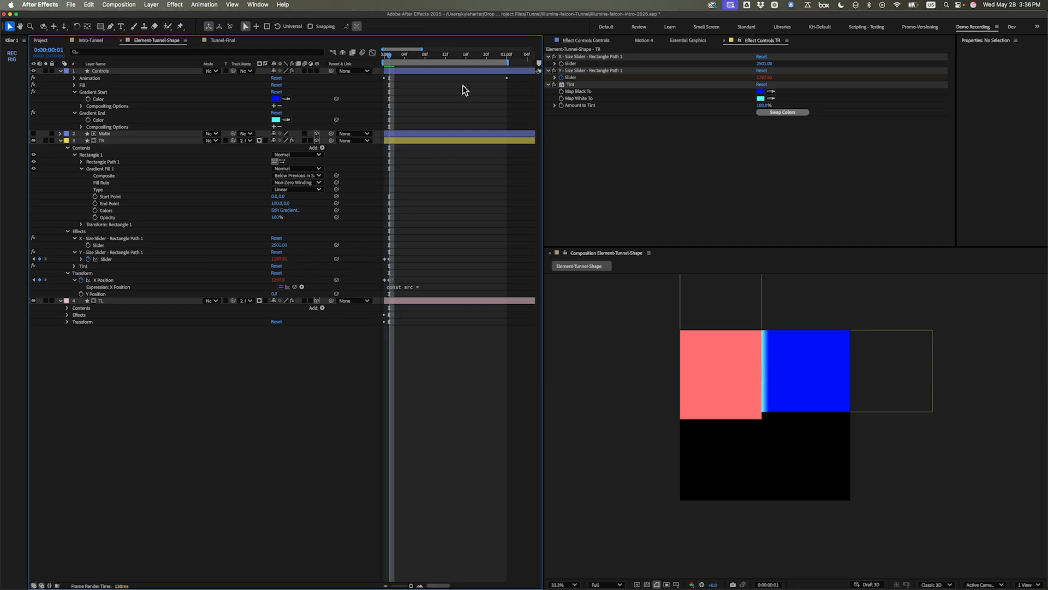
pyautogui.click(385, 54)
pyautogui.moveTo(384, 59); pyautogui.dragTo(384, 127)
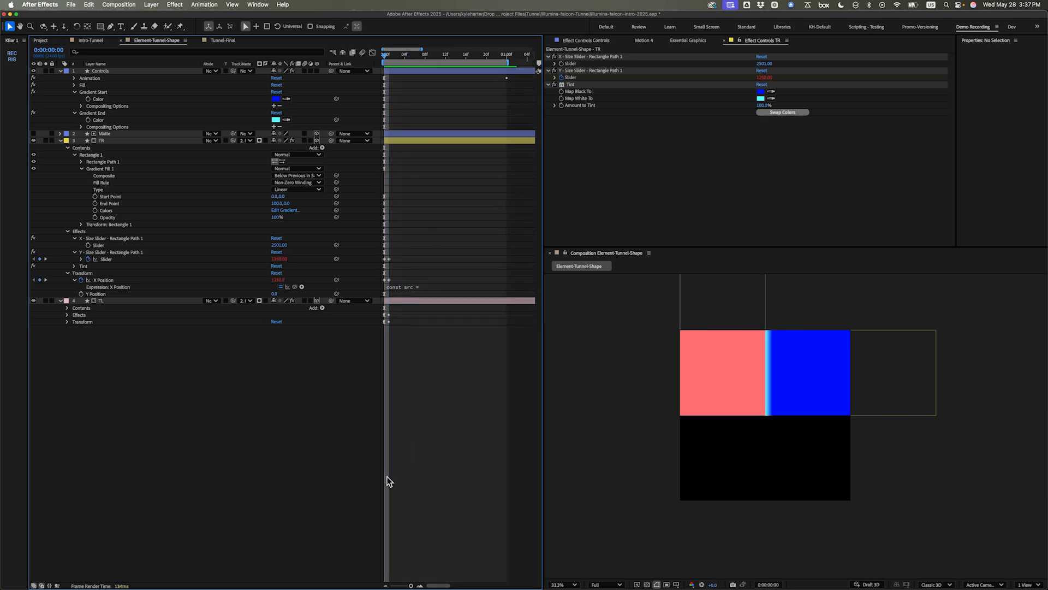
# Step: Collapse TR's properties, duplicate the TL layer, and place the copy above TR with the name BR
pyautogui.click(61, 140)
pyautogui.click(119, 148)
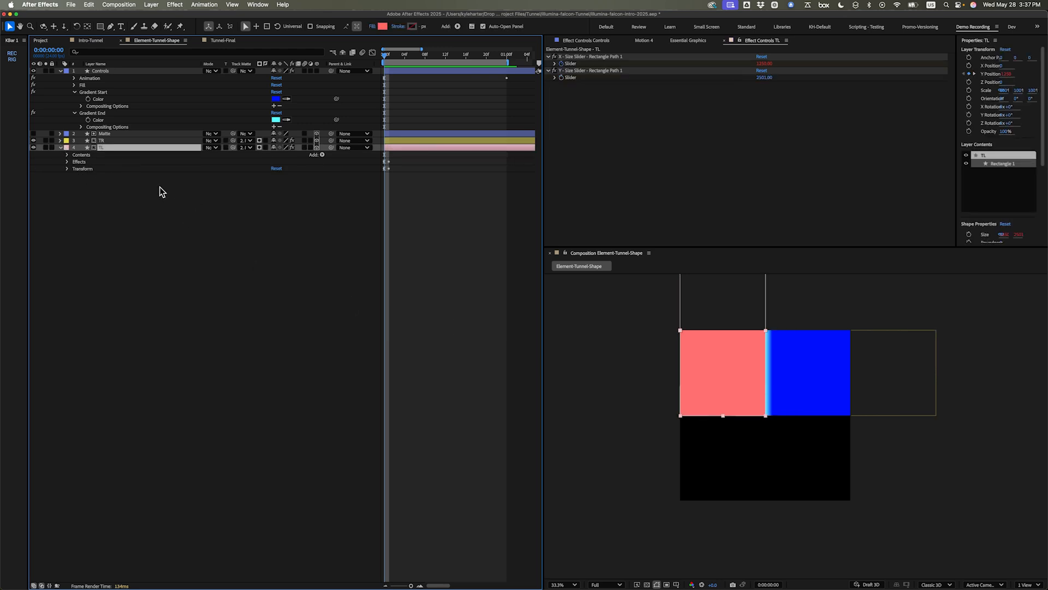
pyautogui.press('super+d')
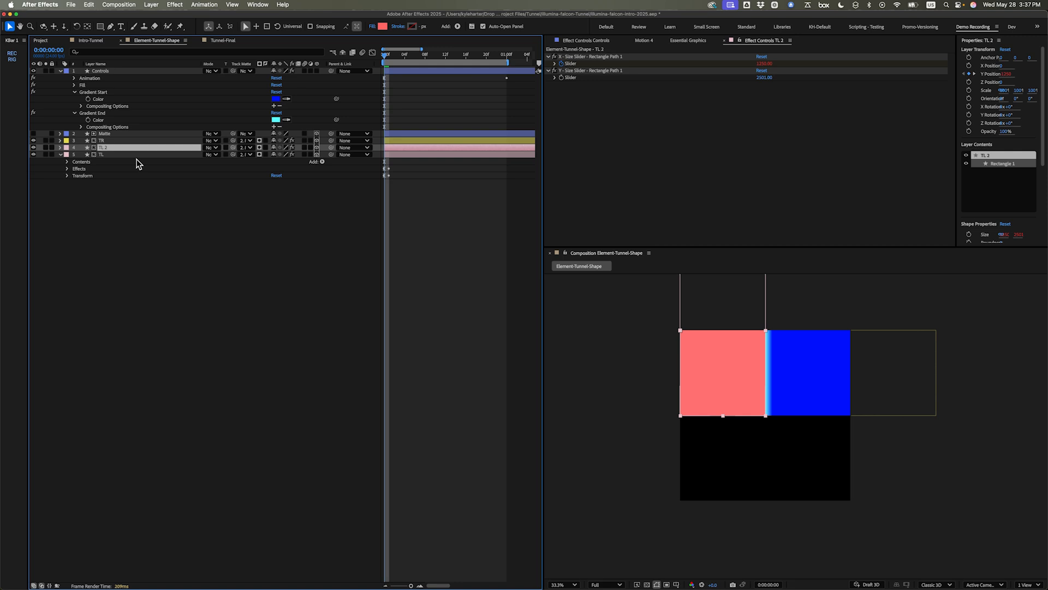
pyautogui.press('super+bracketright')
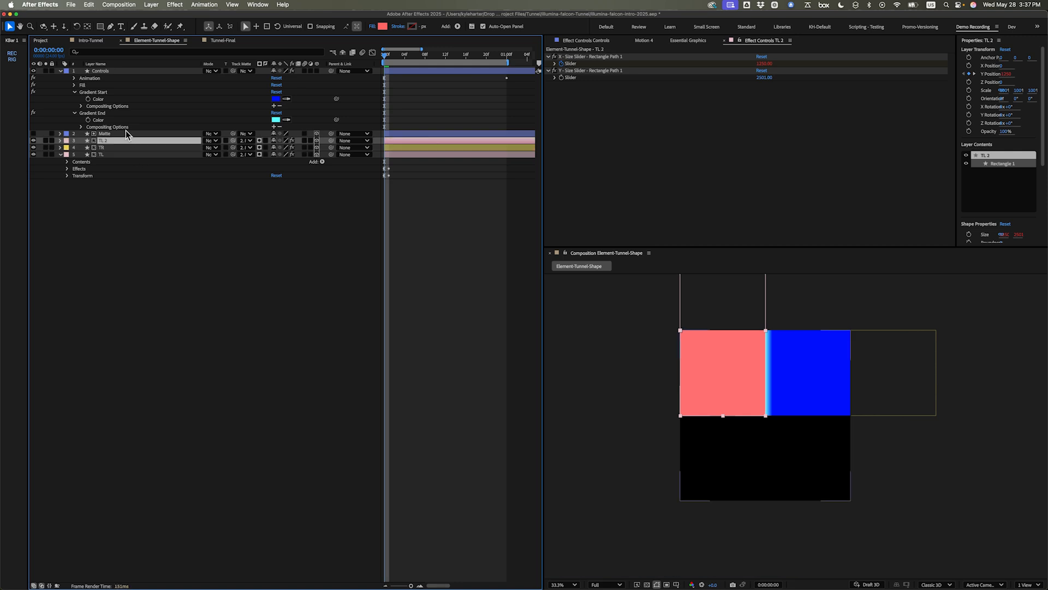
pyautogui.press('Return')
pyautogui.write('TL')
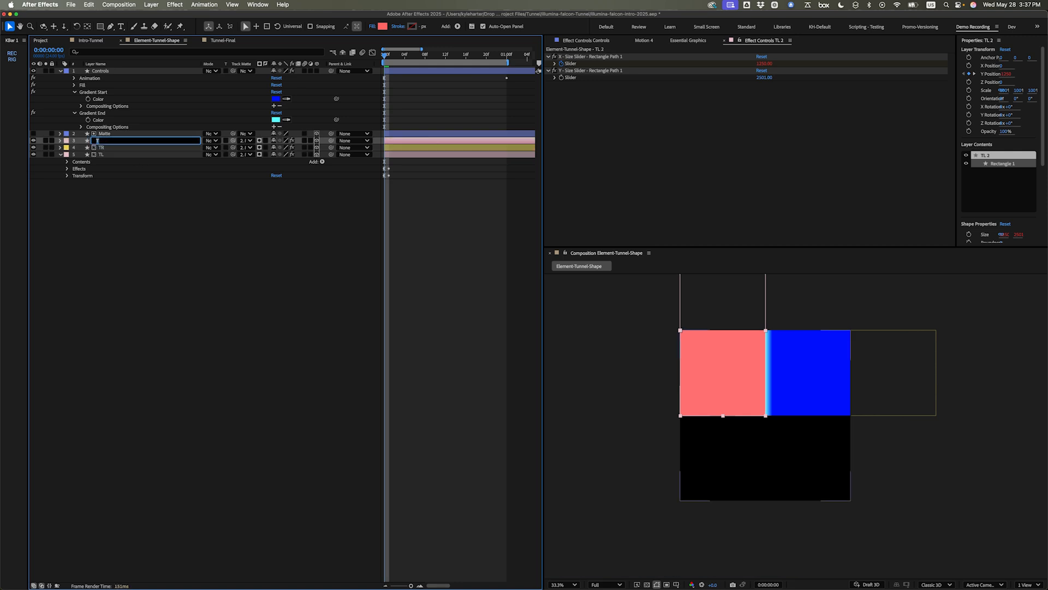
pyautogui.press('Return')
# Step: Show BR's modified properties and use km_RecRig to set its Rectangle Path 1 position anchor to top right (TR)
pyautogui.press('u')
pyautogui.press('u')
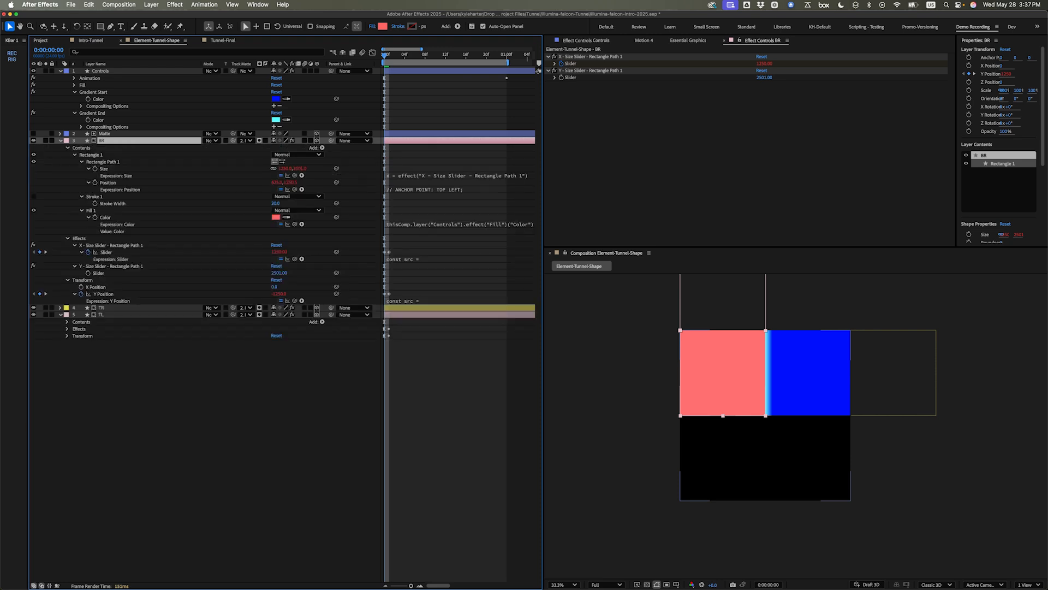
pyautogui.click(139, 185)
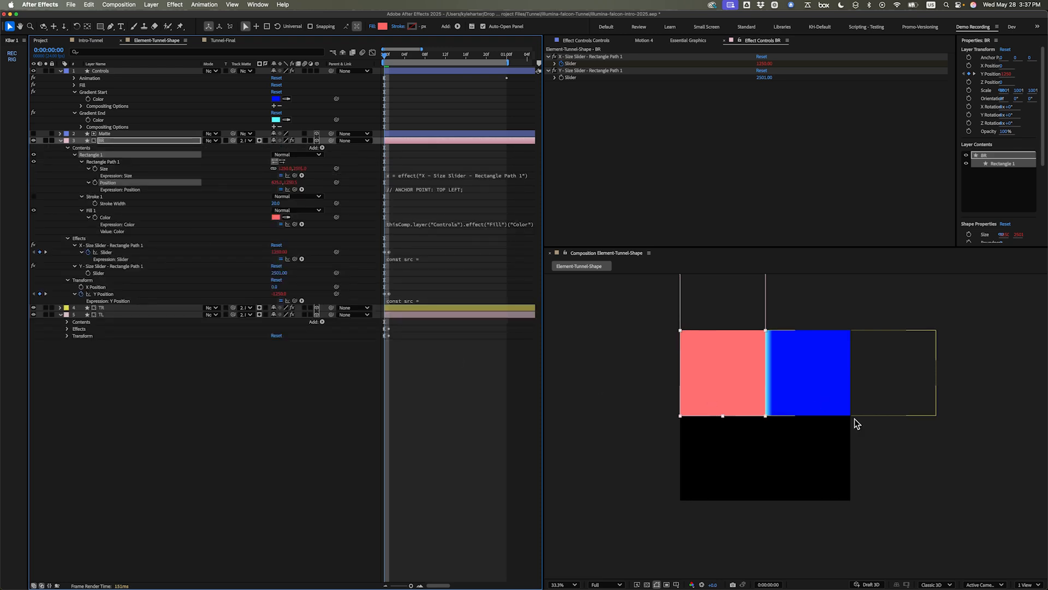
pyautogui.click(11, 56)
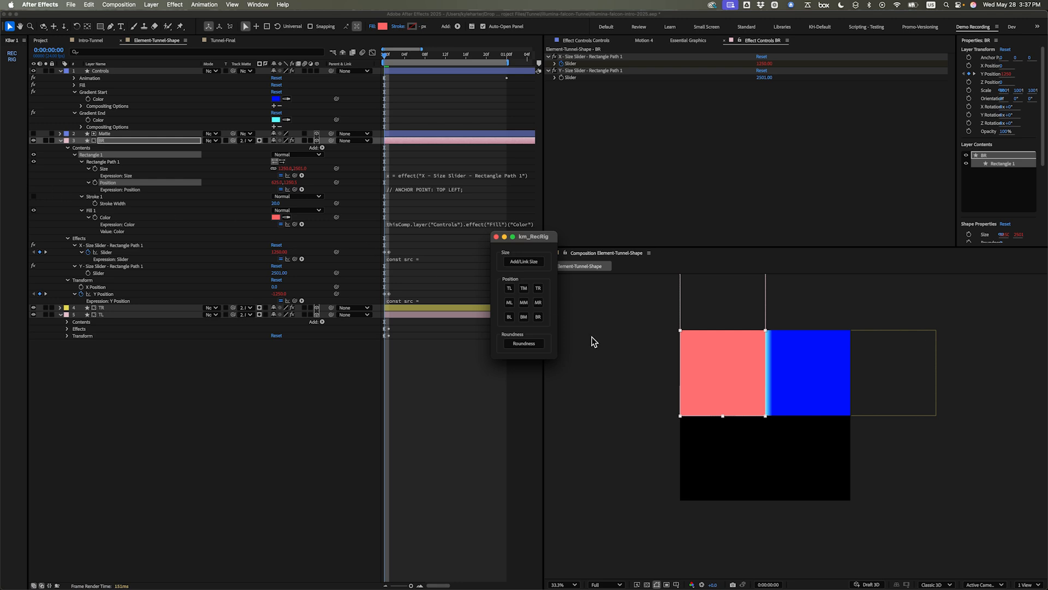
pyautogui.click(537, 288)
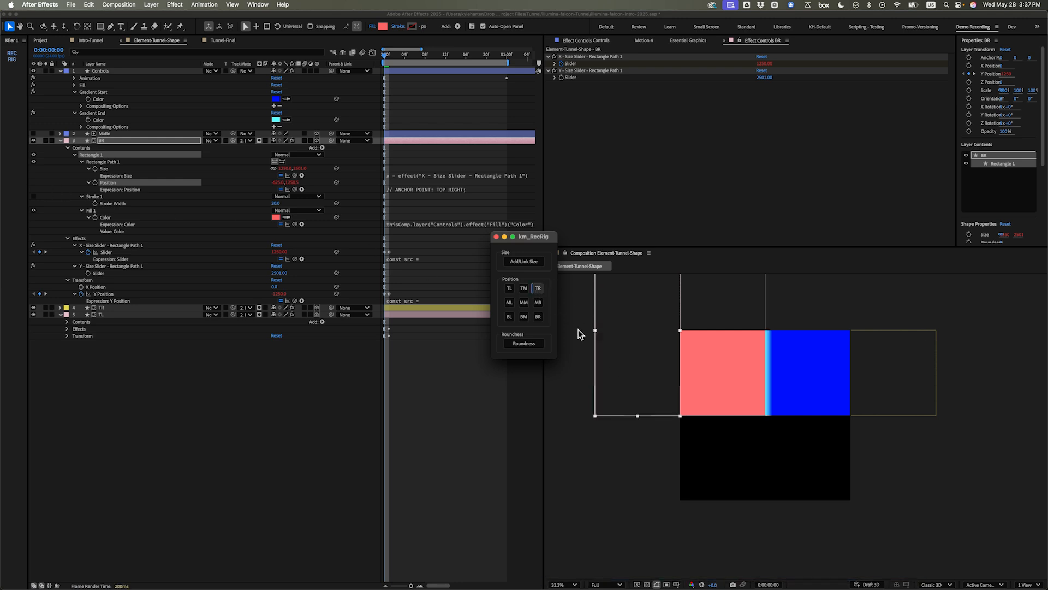
pyautogui.click(496, 236)
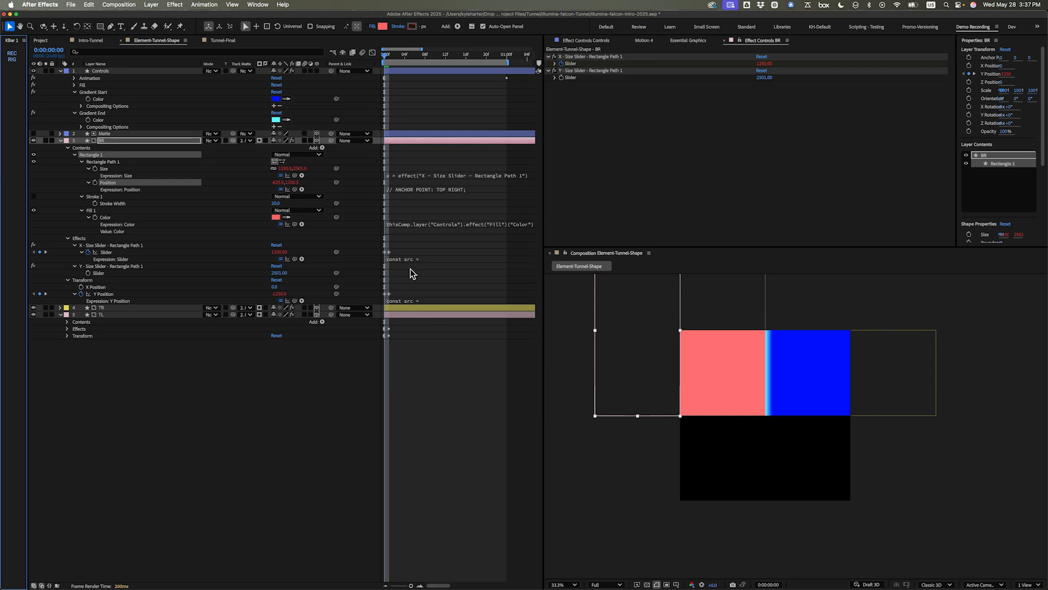
pyautogui.click(234, 407)
# Step: Set the BR layer's X Position to 2500
pyautogui.click(143, 287)
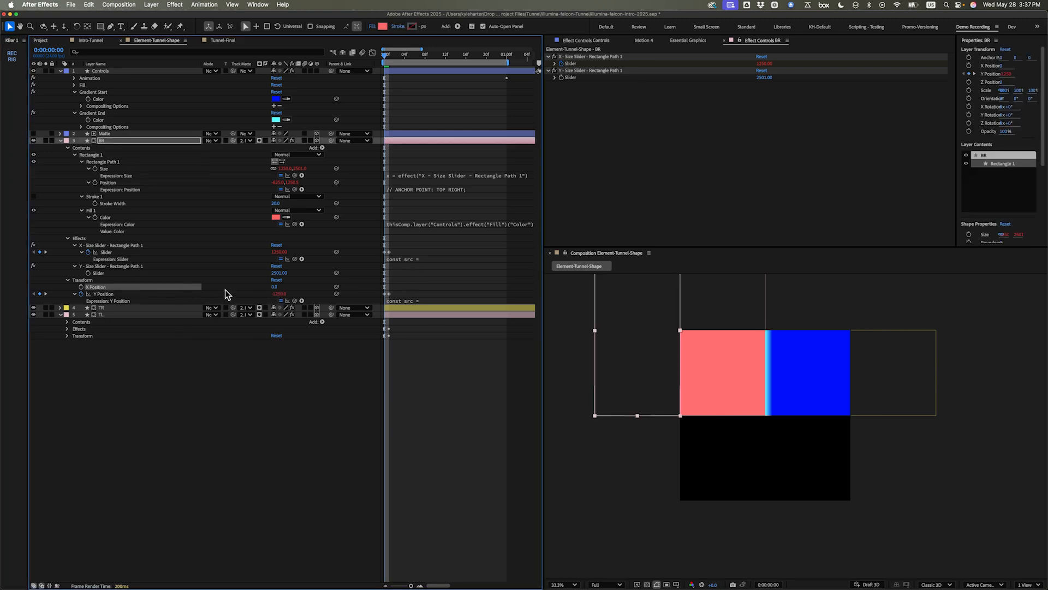
pyautogui.click(275, 287)
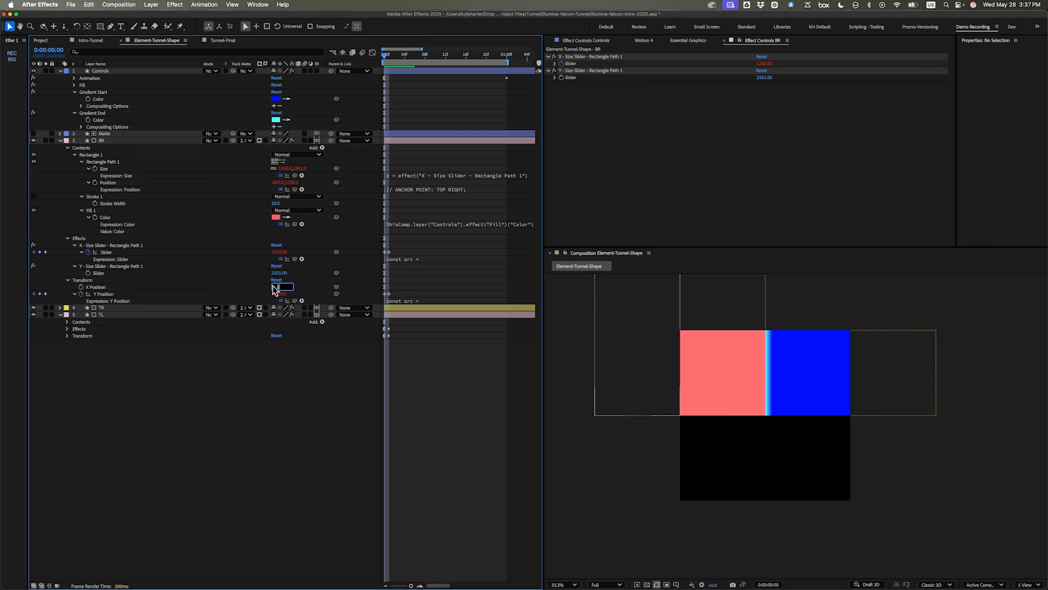
pyautogui.write('2500')
pyautogui.press('Return')
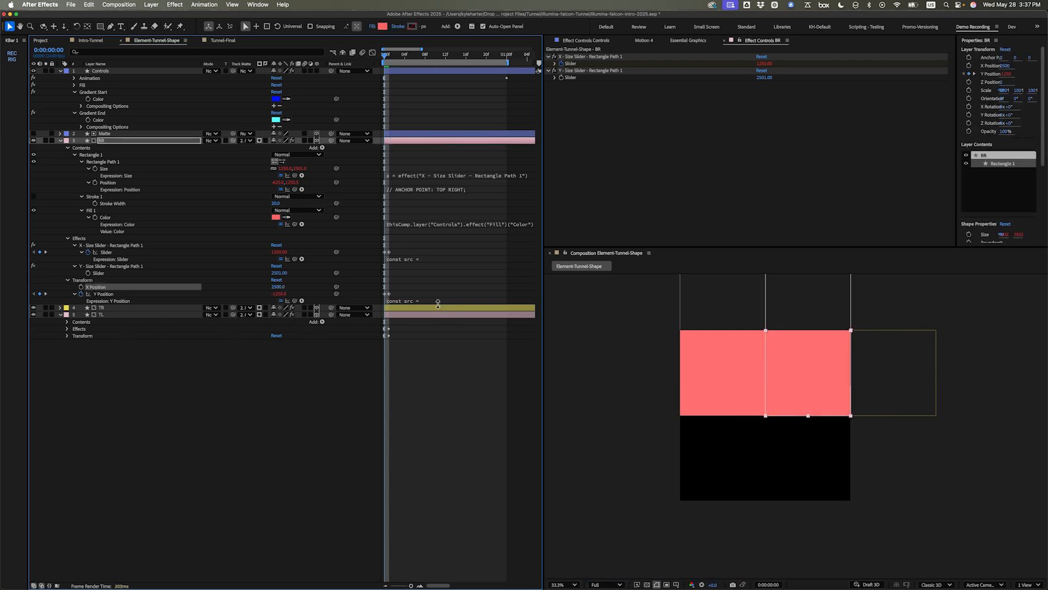
# Step: Set BR's Y Position keyframe on the first frame to 1250 and scrub through the animation to check it
pyautogui.moveTo(437, 305); pyautogui.dragTo(436, 367)
pyautogui.click(283, 326)
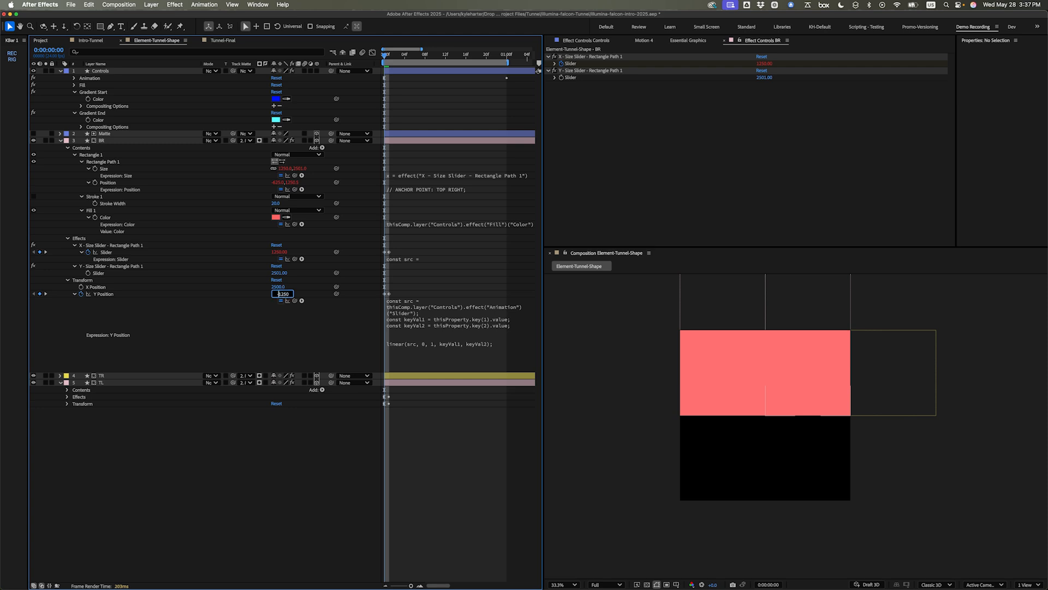
pyautogui.press('Return')
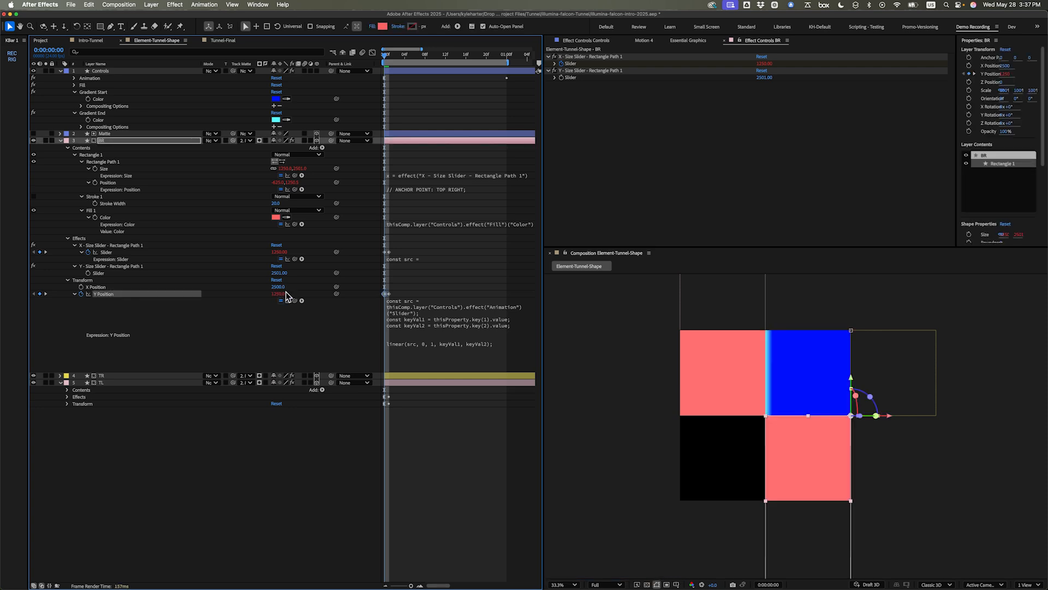
pyautogui.click(315, 344)
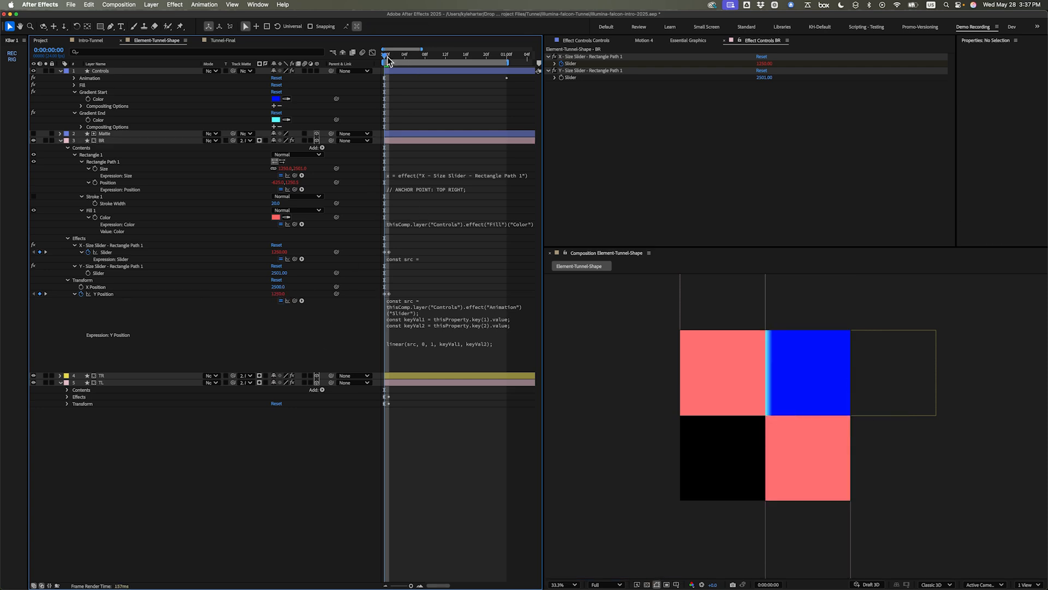
pyautogui.moveTo(386, 57); pyautogui.dragTo(410, 107)
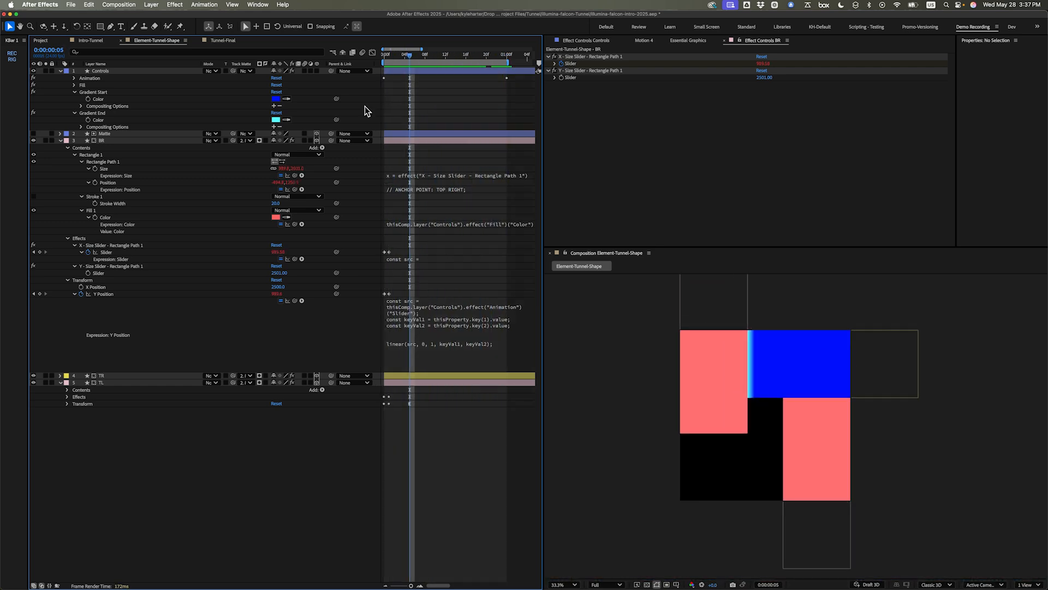
# Step: Collapse BR's properties, duplicate the TR layer, and place the copy above BR with the name BL
pyautogui.click(61, 140)
pyautogui.click(141, 153)
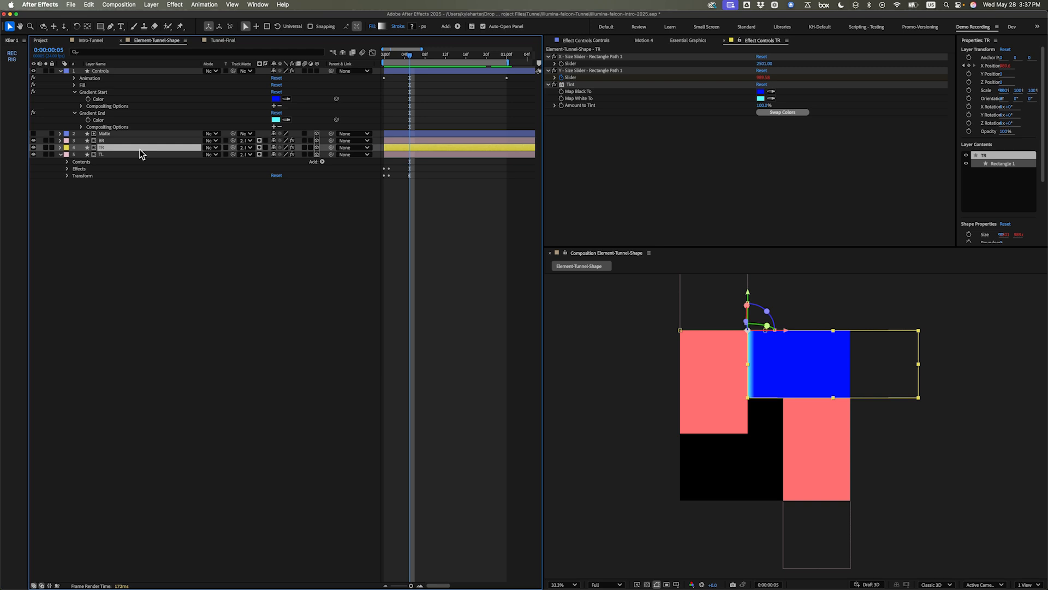
pyautogui.press('super+d')
pyautogui.press('super+bracketright')
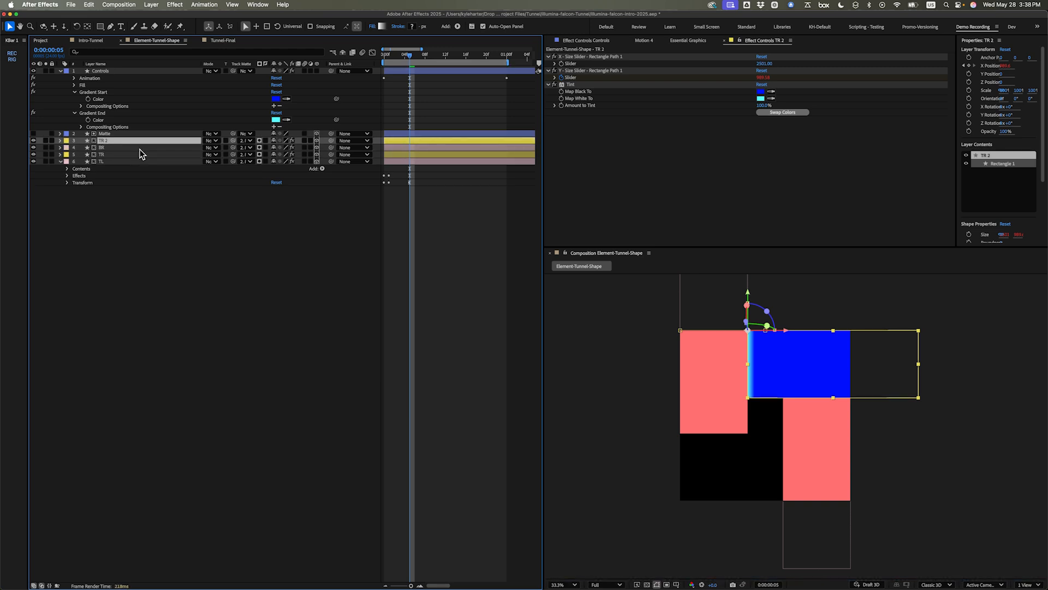
pyautogui.press('Return')
pyautogui.write('BL')
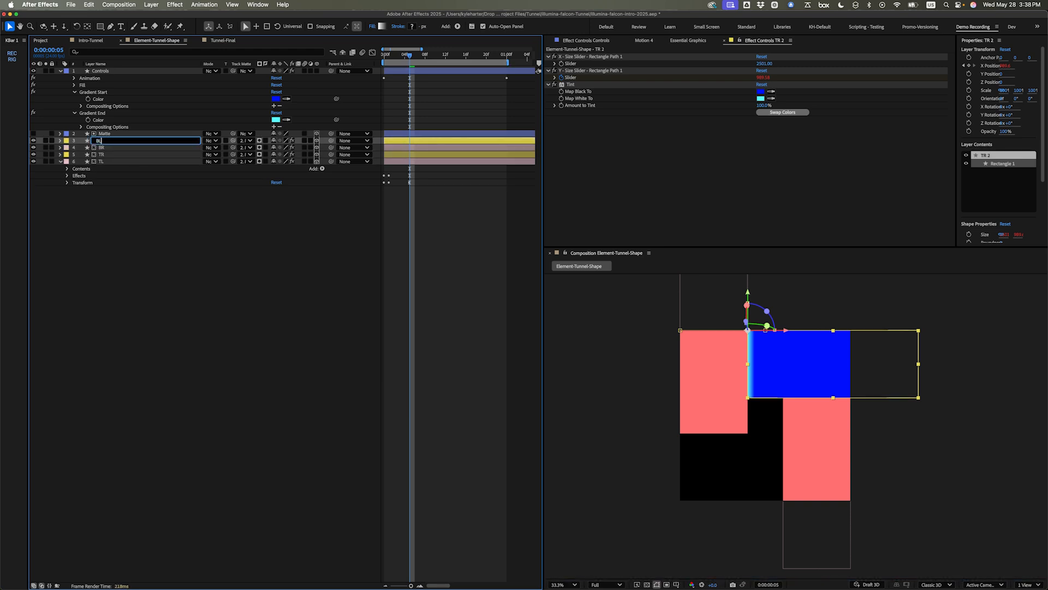
pyautogui.press('Return')
# Step: Show BL's modified properties and use km_RecRig to set its Rectangle Path 1 position anchor to bottom right (BR)
pyautogui.press('u')
pyautogui.press('u')
pyautogui.click(156, 182)
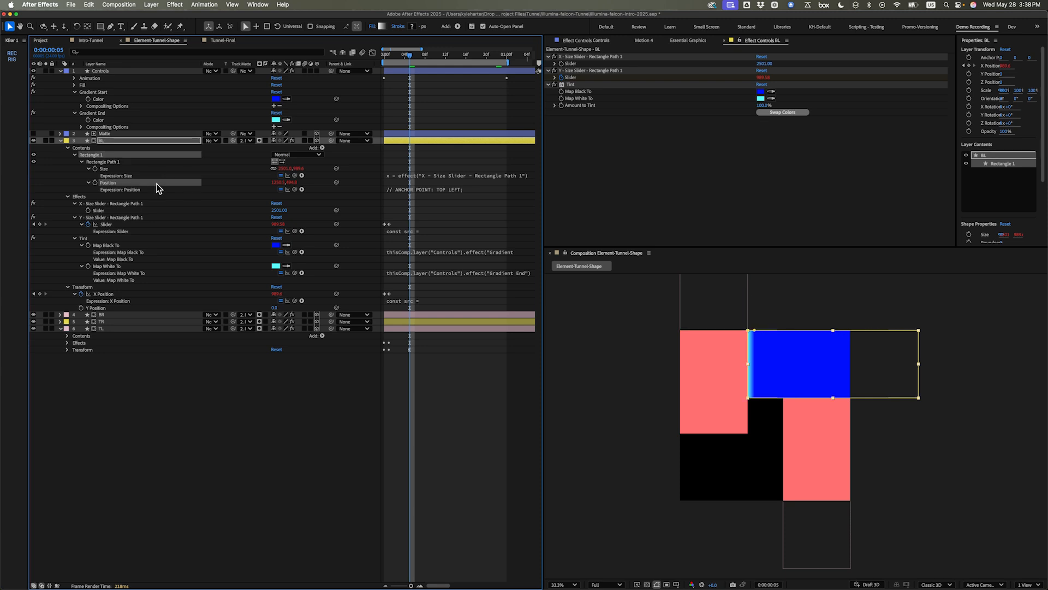
pyautogui.click(12, 56)
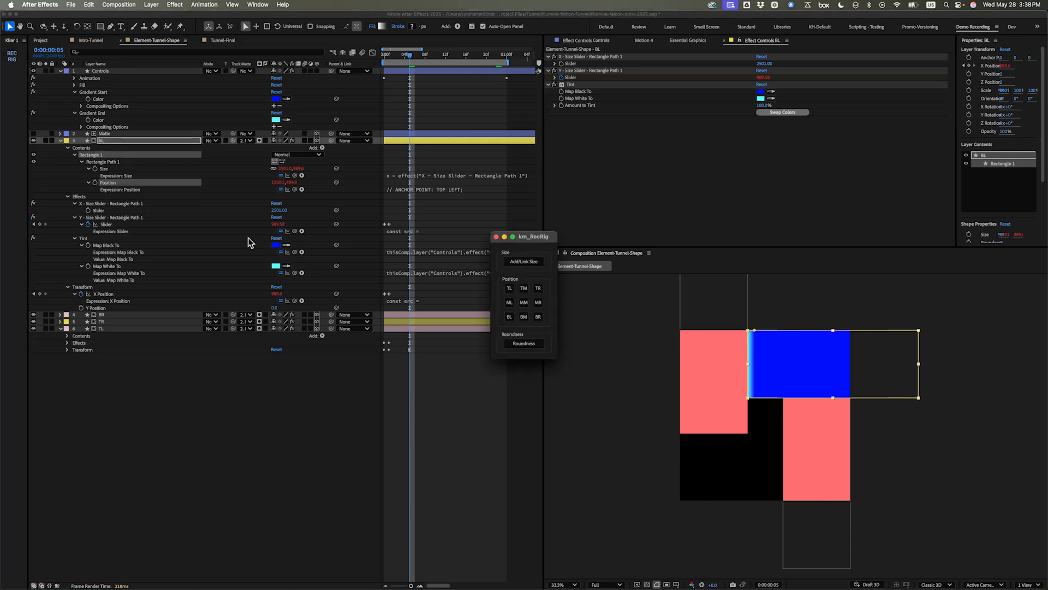
pyautogui.click(539, 318)
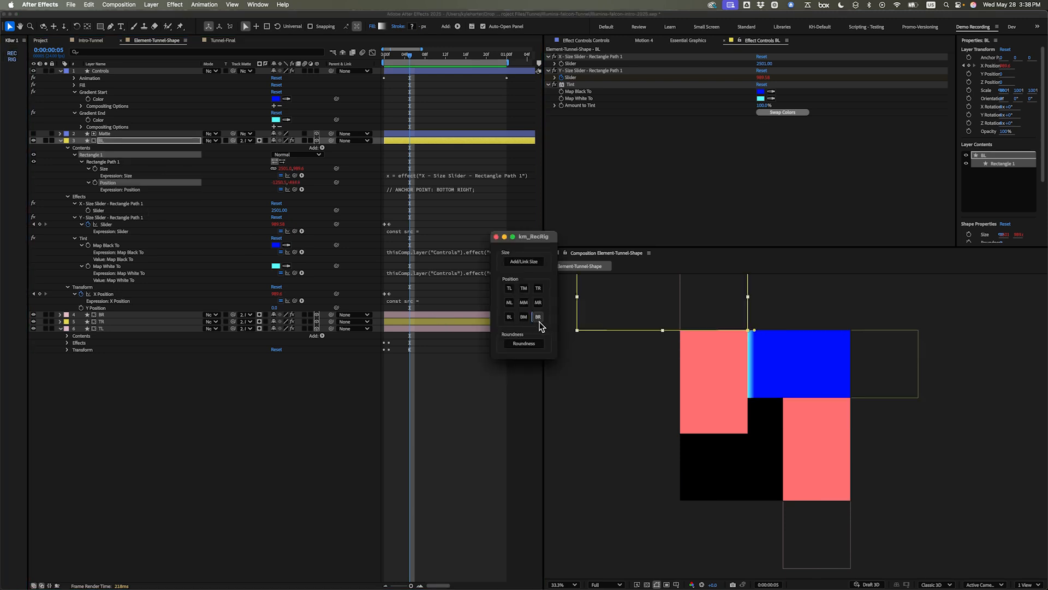
pyautogui.click(496, 236)
pyautogui.click(196, 440)
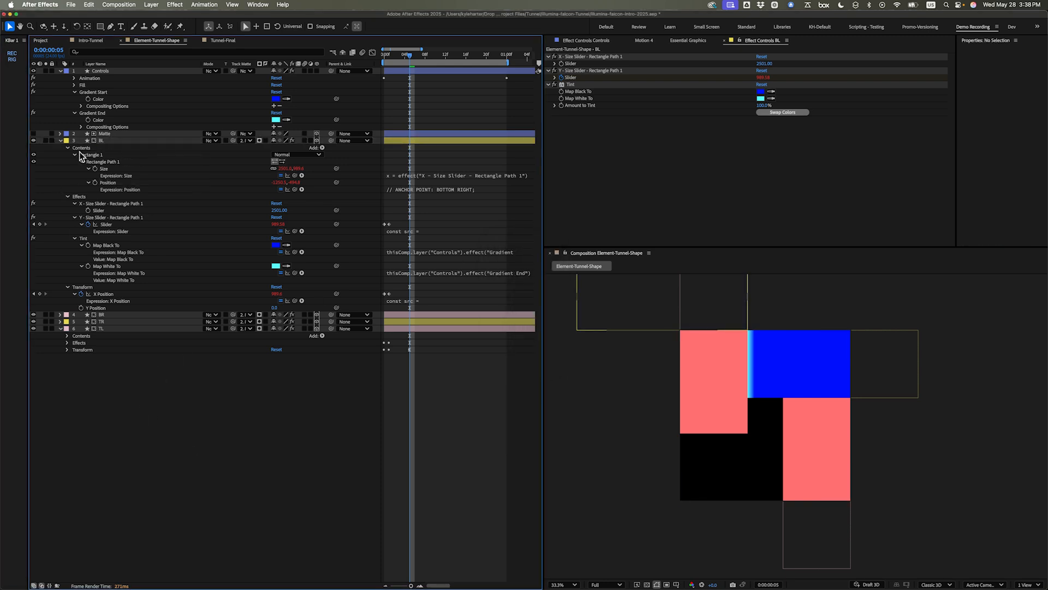
# Step: Set BL's Y Position to 2500 and its second X Position keyframe, on frame 1, to 2500
pyautogui.click(275, 308)
pyautogui.press('Return')
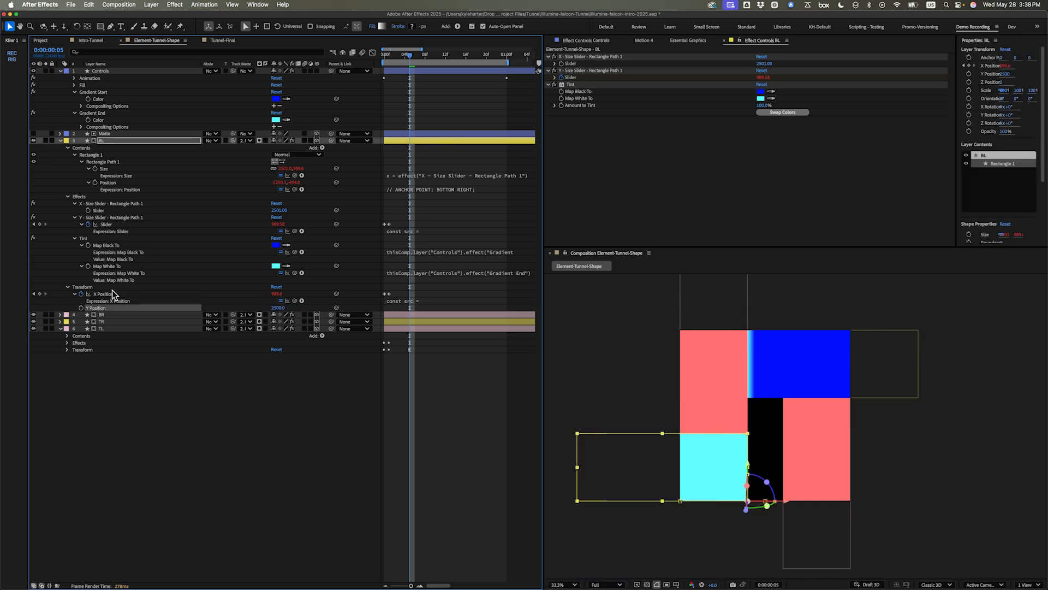
pyautogui.press('j')
pyautogui.press('j')
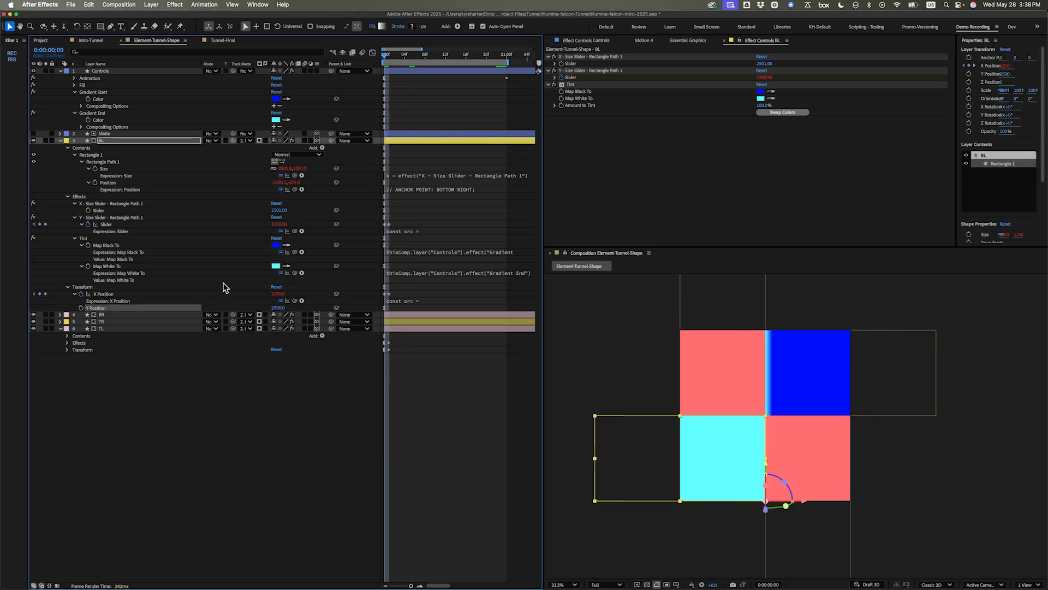
pyautogui.click(280, 294)
pyautogui.click(324, 285)
pyautogui.press('k')
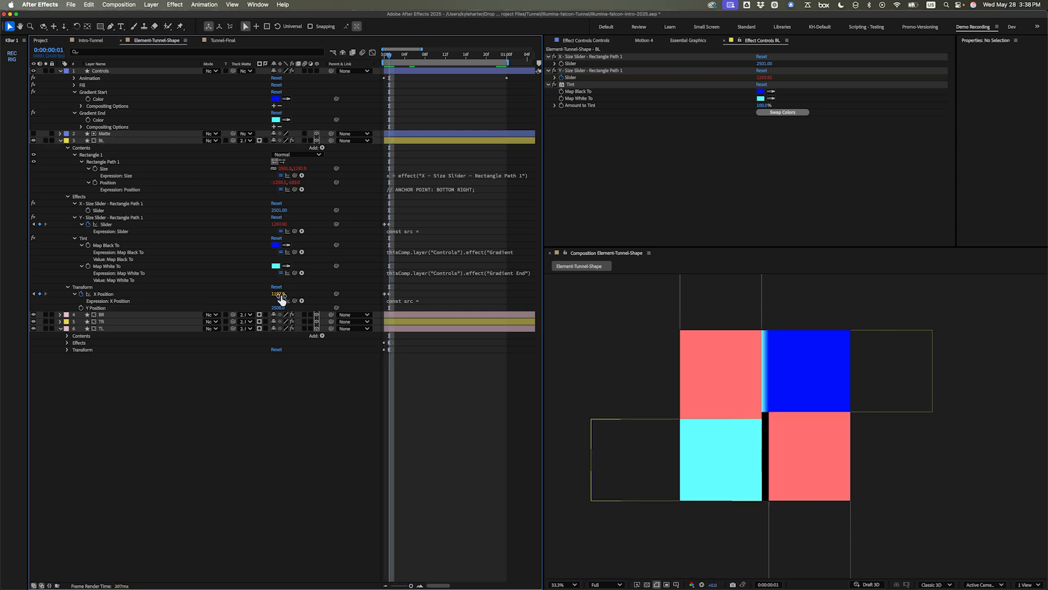
pyautogui.click(282, 294)
pyautogui.write('2500')
pyautogui.press('Return')
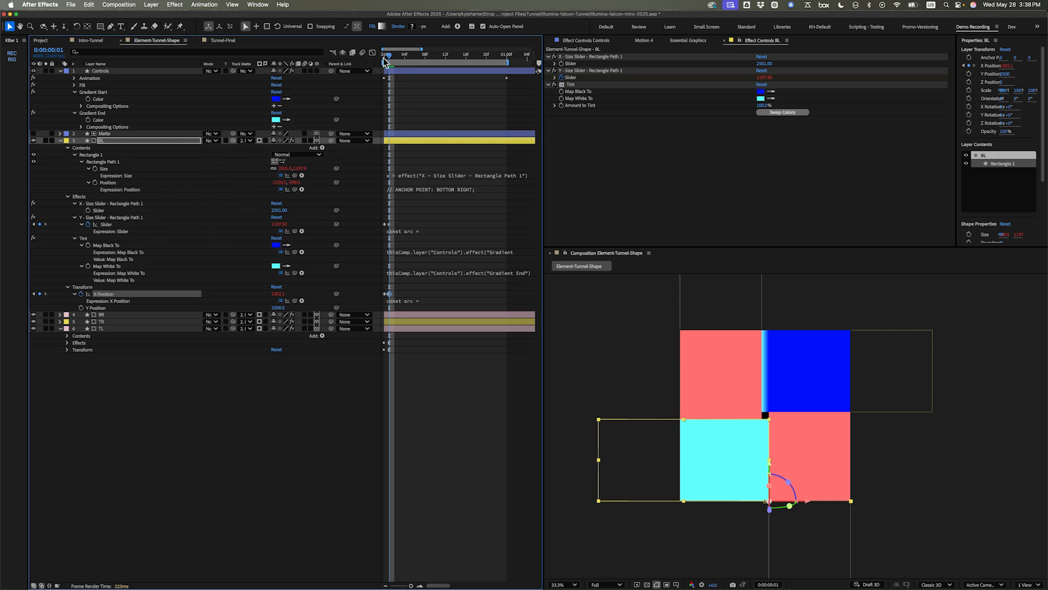
# Step: Scrub through the timeline and play back the four-rectangle animation to check the movement
pyautogui.moveTo(389, 57); pyautogui.dragTo(438, 92)
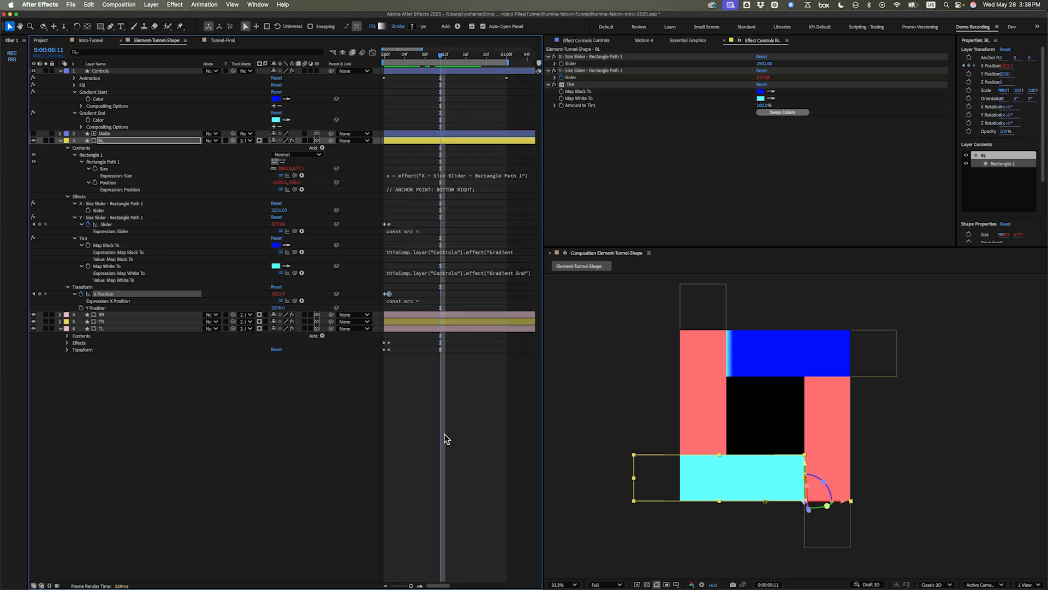
pyautogui.press('space')
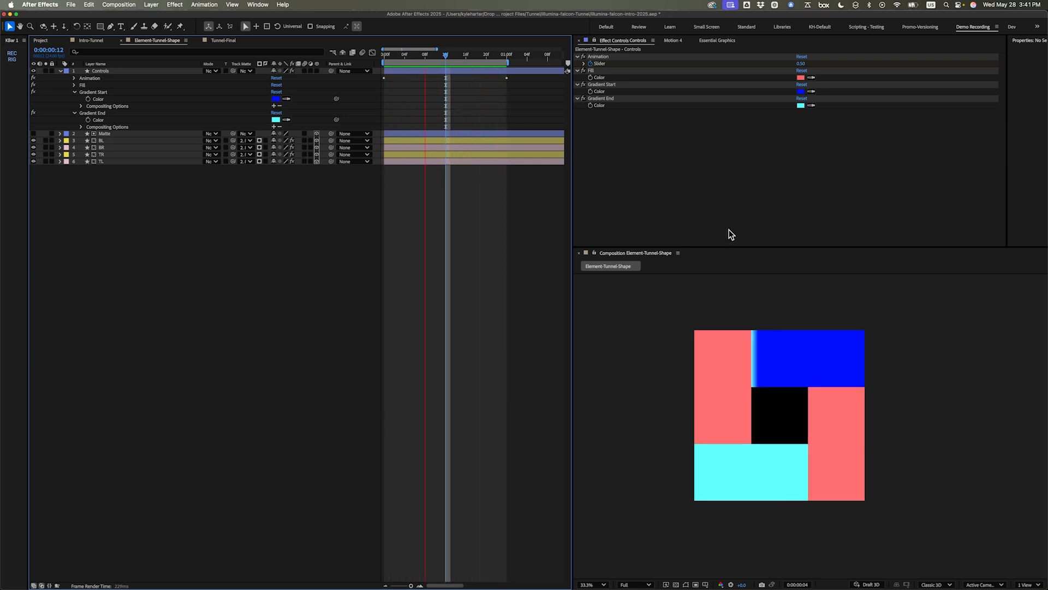
pyautogui.press('space')
# Step: Select the TR layer and show its modified properties
pyautogui.click(795, 357)
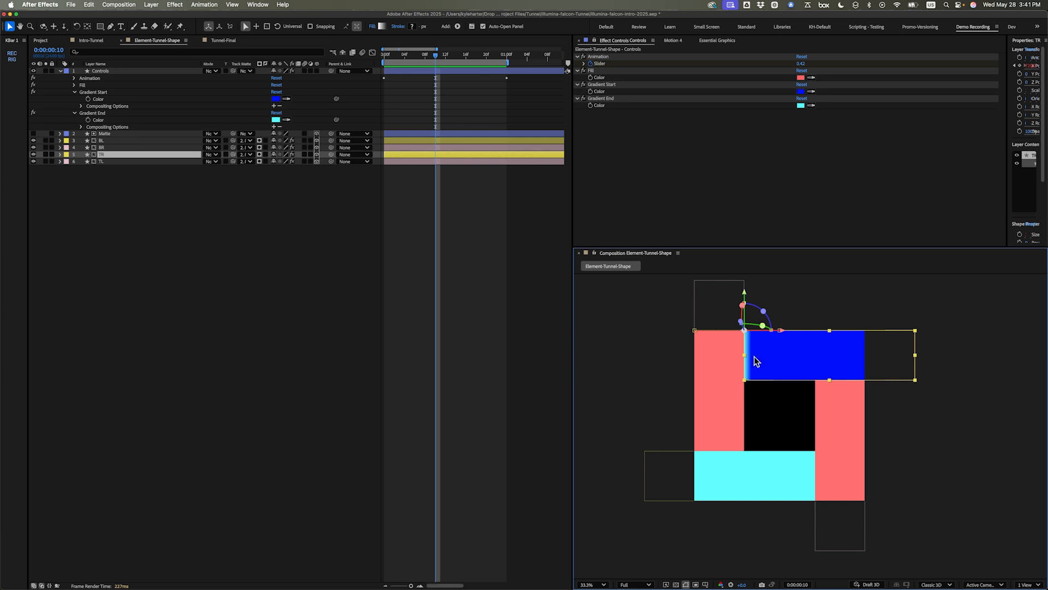
pyautogui.click(119, 156)
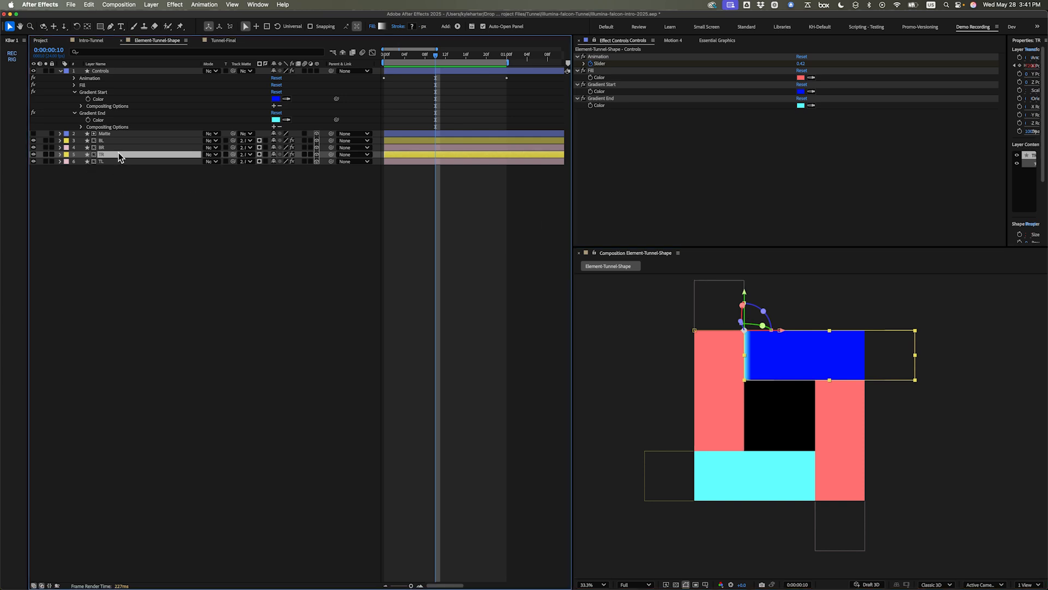
pyautogui.press('u')
pyautogui.press('u')
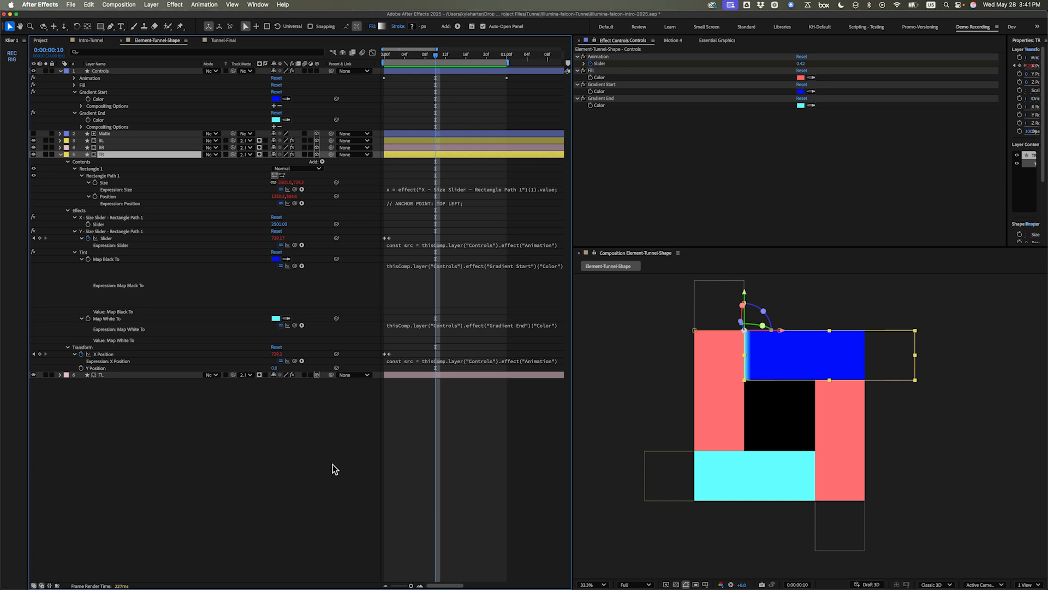
pyautogui.click(321, 522)
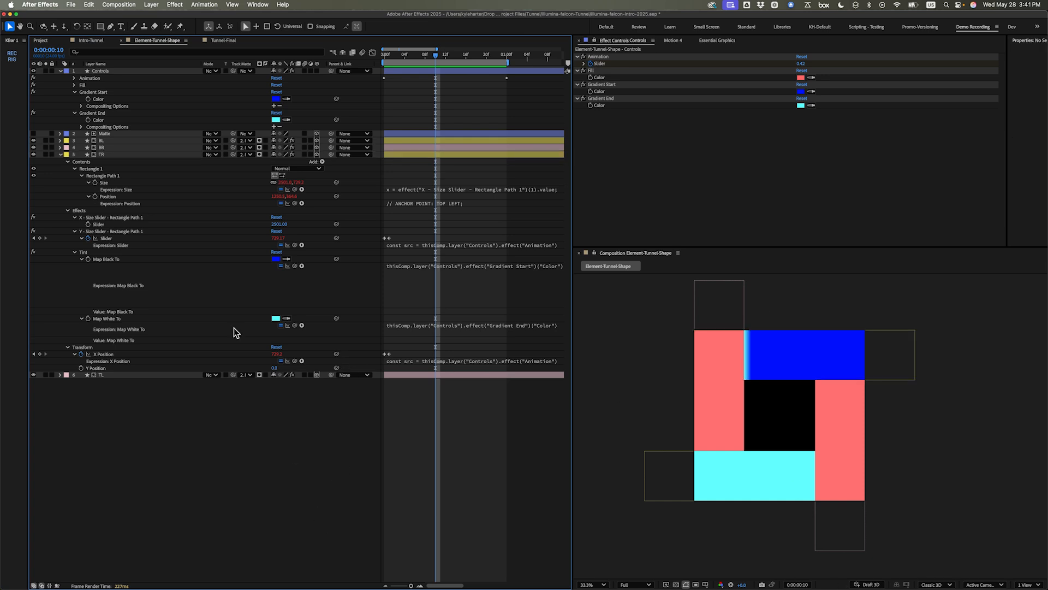
# Step: Expand TR's Gradient Fill 1 and Rectangle Path 1 to expose the gradient's start and end points and the rectangle's size
pyautogui.click(76, 170)
pyautogui.click(76, 170)
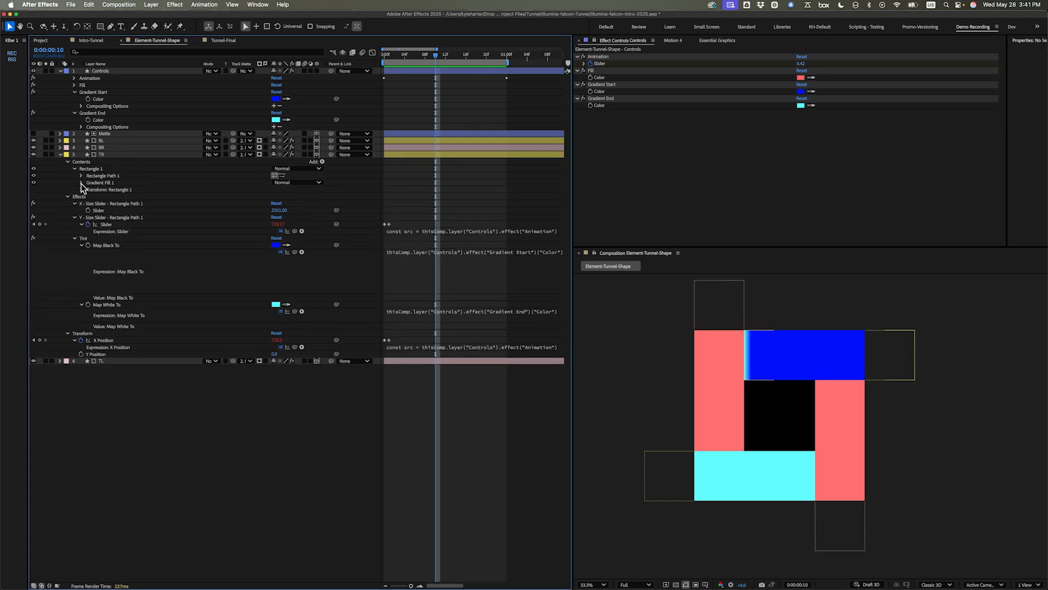
pyautogui.click(81, 183)
pyautogui.click(110, 211)
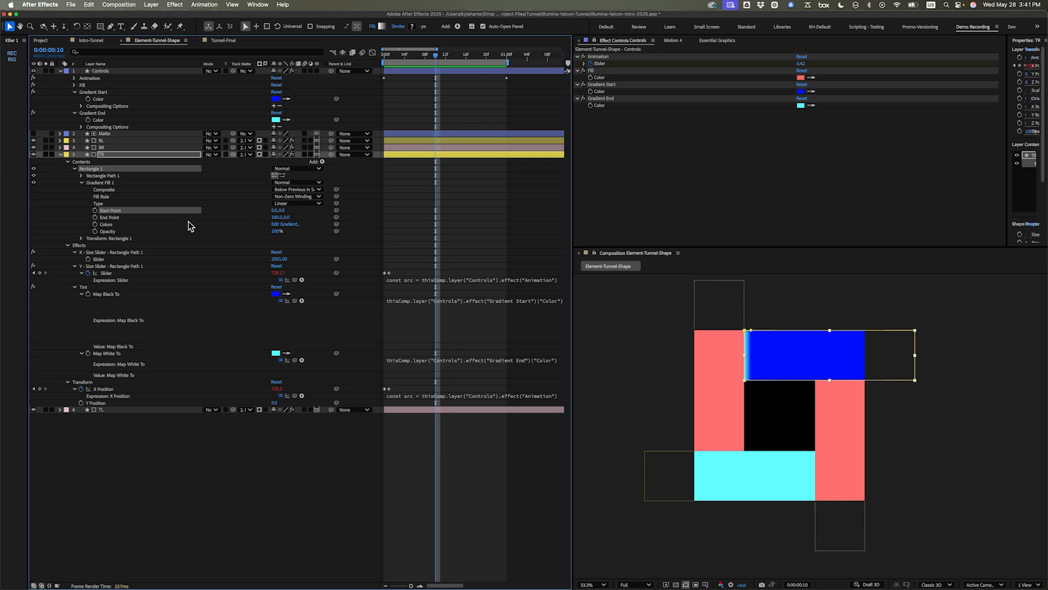
pyautogui.click(103, 217)
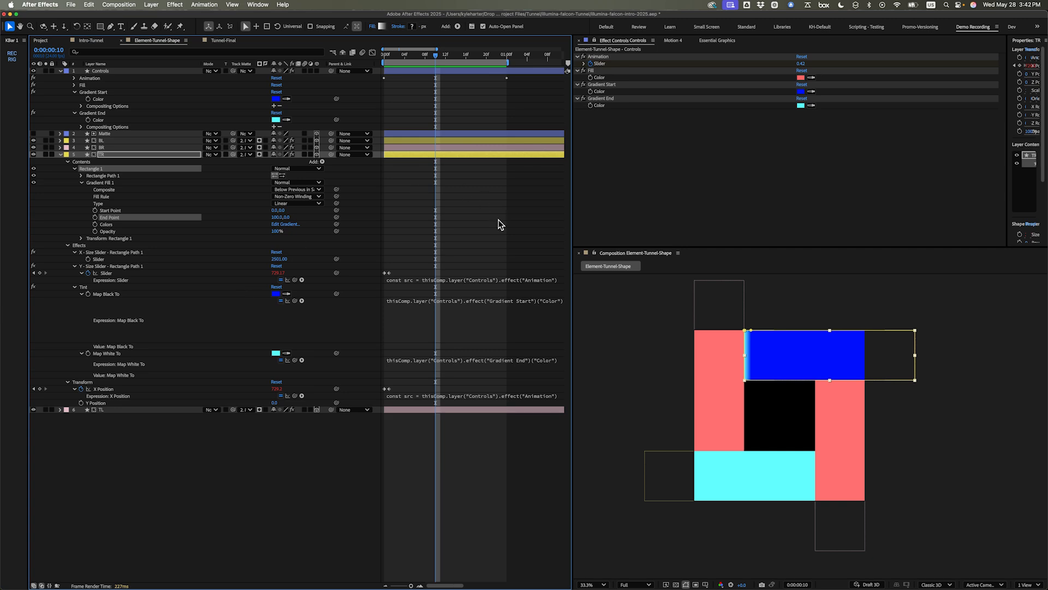
pyautogui.click(83, 176)
pyautogui.click(103, 232)
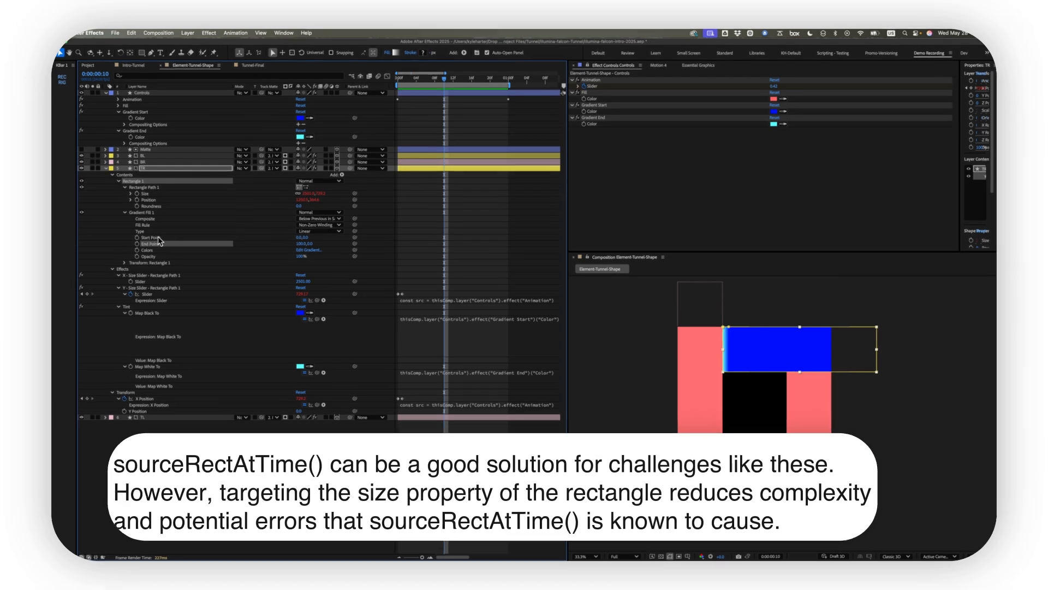
# Step: Add an expression to TR's gradient Start Point that stores Rectangle Path 1's size in a constant named srcSize
pyautogui.keyDown('alt'); pyautogui.click(138, 238); pyautogui.keyUp('alt')
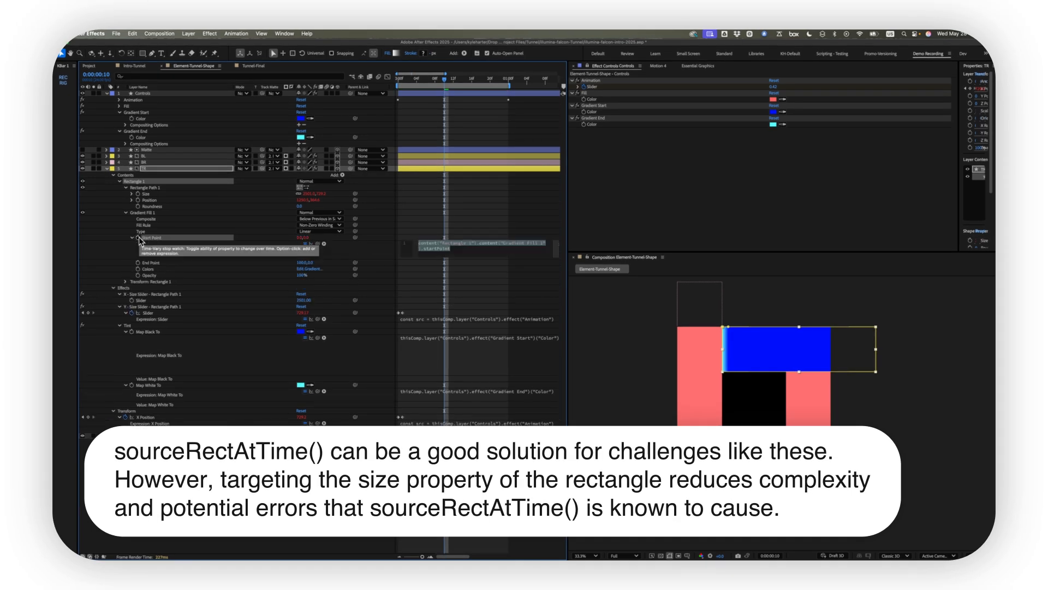
pyautogui.write('const')
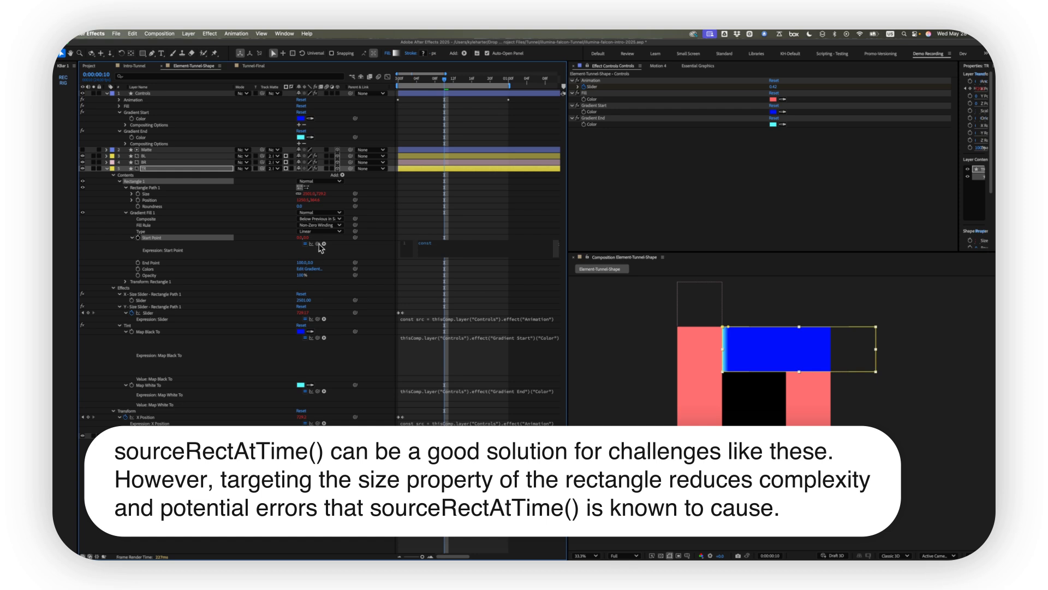
pyautogui.write(' srcSize =')
pyautogui.moveTo(318, 244); pyautogui.dragTo(152, 197)
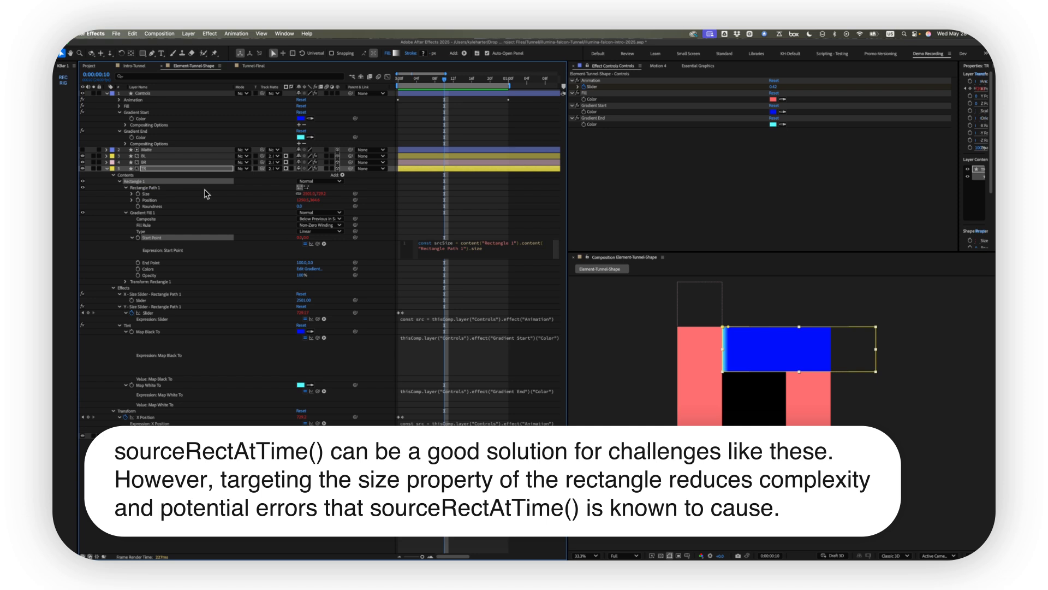
pyautogui.press('Return')
pyautogui.press('Return')
pyautogui.press('Return')
pyautogui.press('Return')
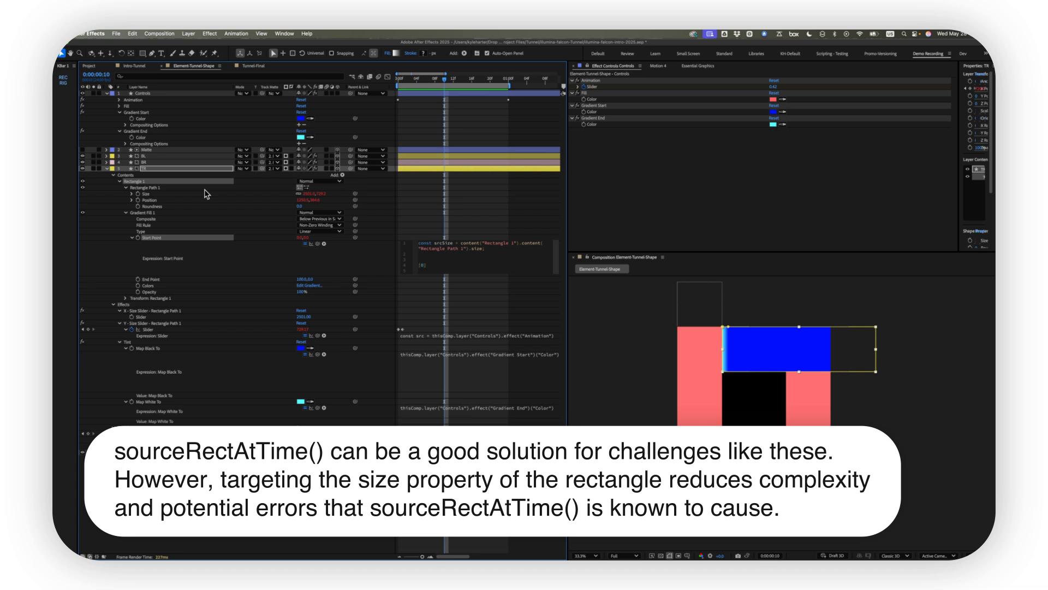
# Step: Make the Start Point expression return [0,srcSize[1]/2] and scrub to check the gradient
pyautogui.write('srcS')
pyautogui.press('Return')
pyautogui.write('[1')
pyautogui.click(205, 190)
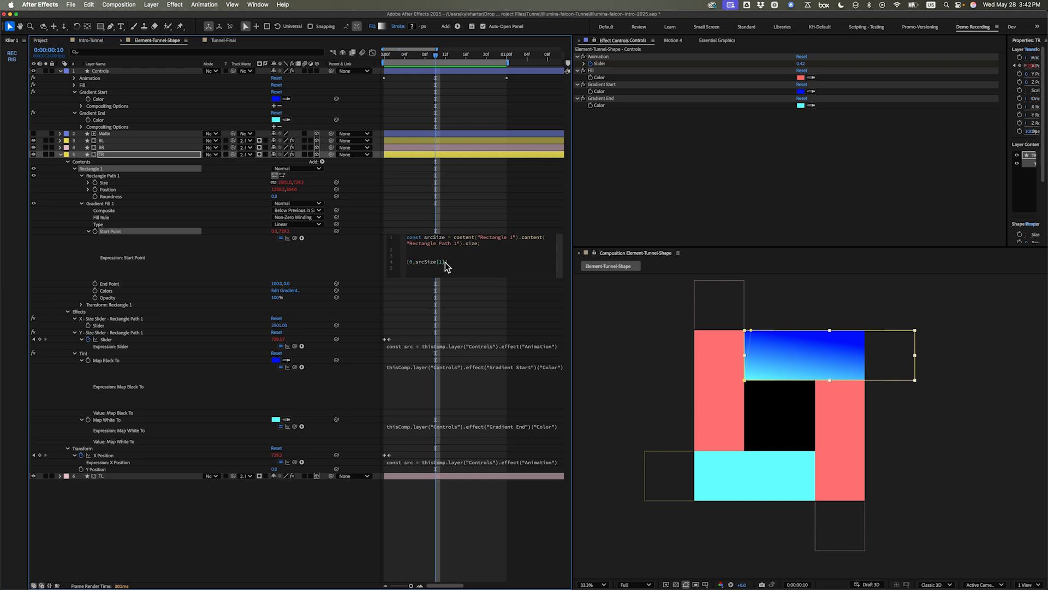
pyautogui.write('/2')
pyautogui.press('KP_Enter')
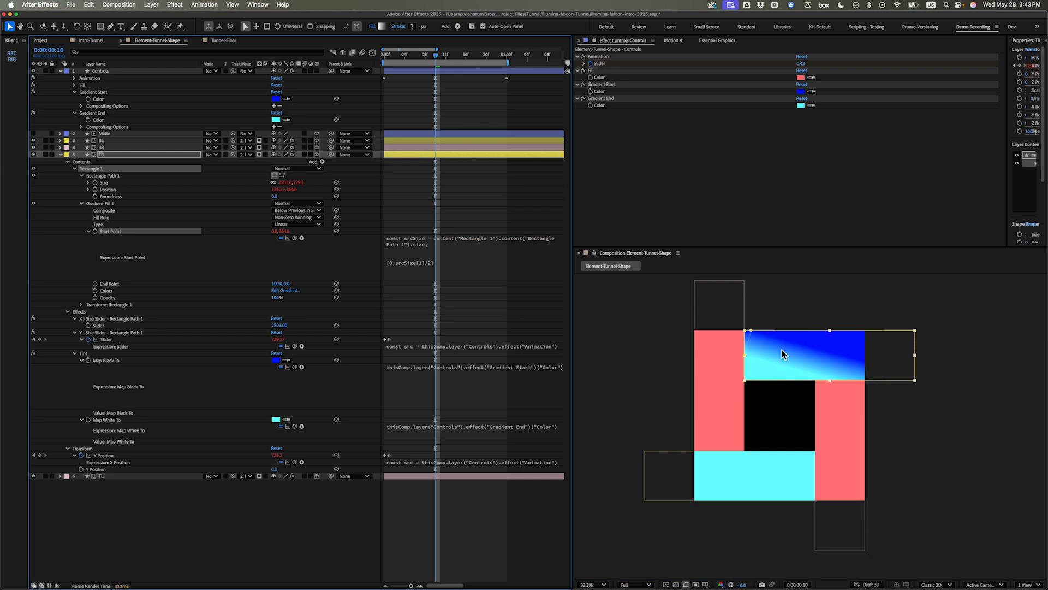
pyautogui.moveTo(435, 55); pyautogui.dragTo(443, 79)
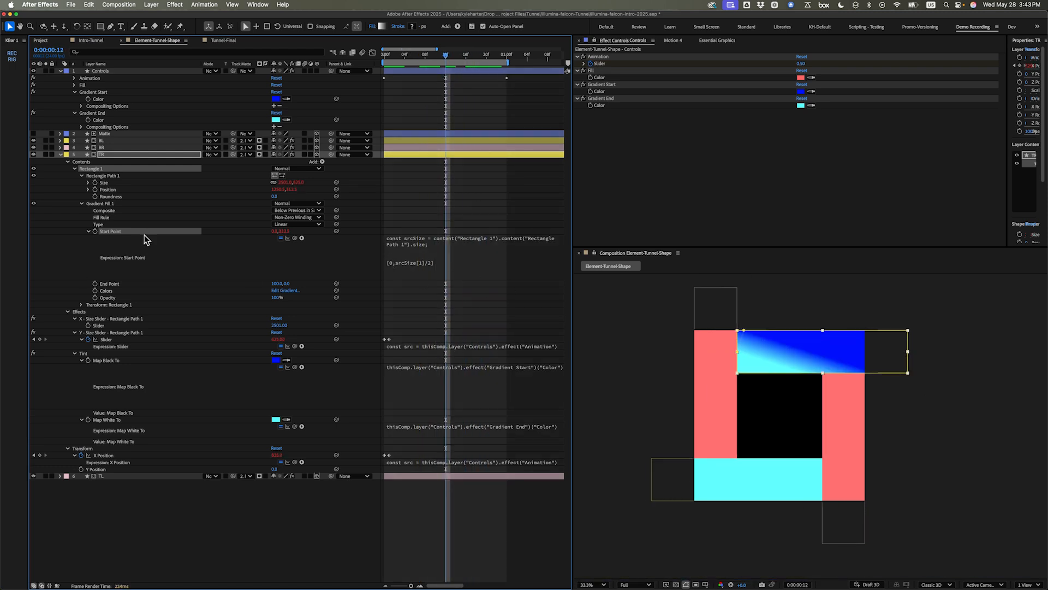
# Step: Apply the copied Start Point expression to TR's gradient End Point and reveal it
pyautogui.click(129, 284)
pyautogui.press('super+v')
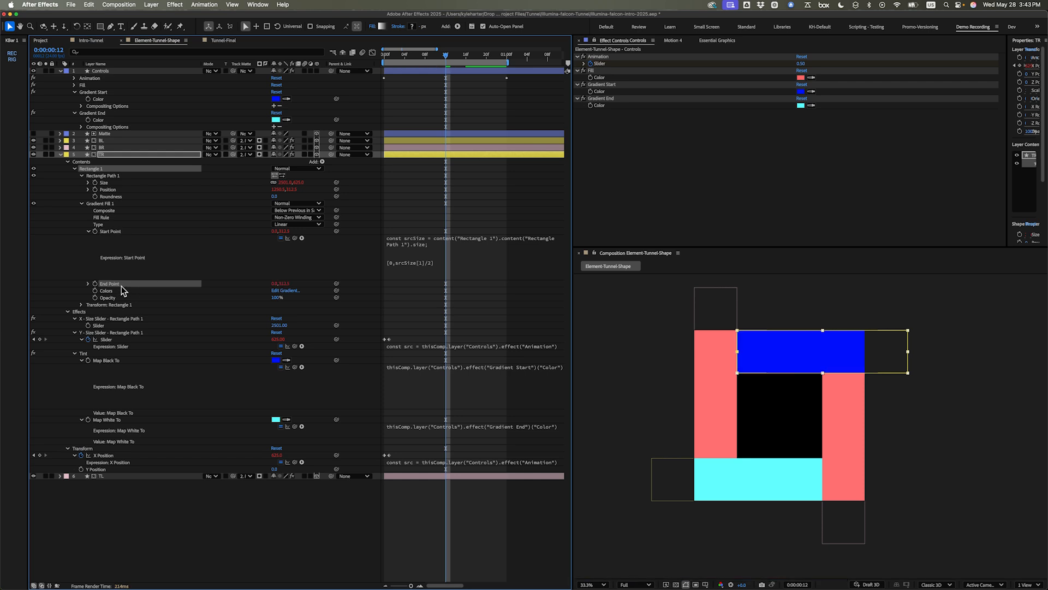
pyautogui.click(89, 284)
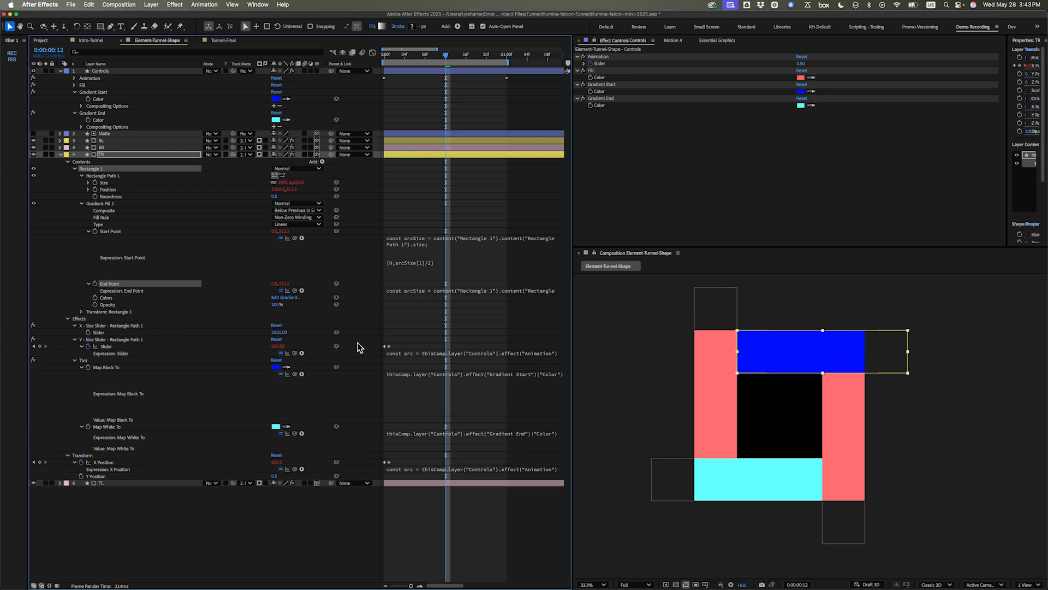
# Step: Make TR's gradient End Point expression return [srcSize[0]/2,0] and scrub the timeline to check the gradient
pyautogui.click(415, 291)
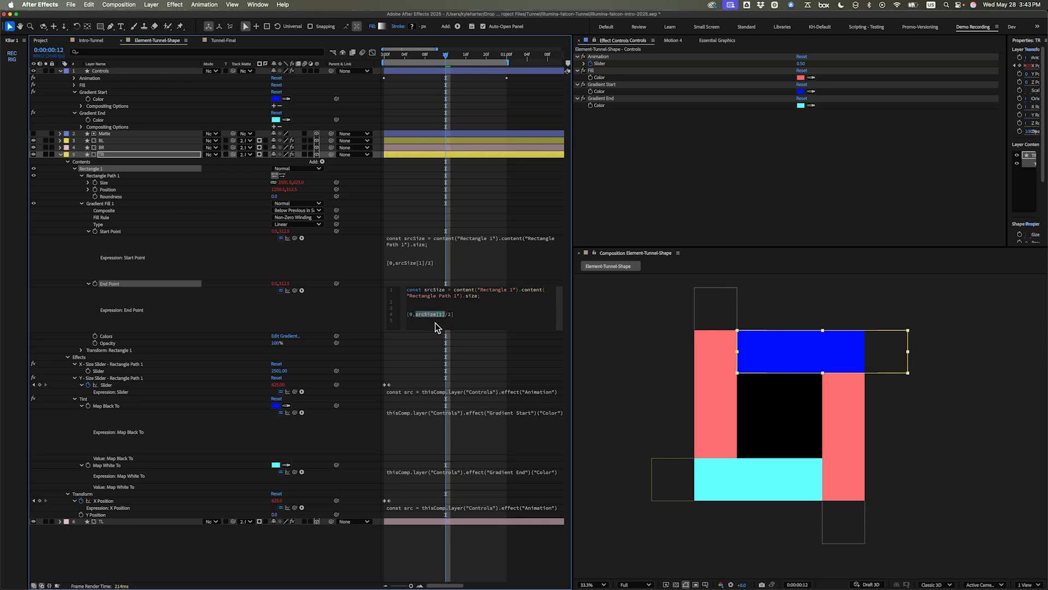
pyautogui.press('super+c')
pyautogui.doubleClick(410, 314)
pyautogui.press('super+v')
pyautogui.press('BackSpace')
pyautogui.write('0')
pyautogui.press('Right')
pyautogui.write('/2')
pyautogui.press('Left')
pyautogui.press('BackSpace')
pyautogui.press('BackSpace')
pyautogui.hotkey('shift', 'Left')
pyautogui.hotkey('shift', 'Left')
pyautogui.hotkey('shift', 'Left')
pyautogui.hotkey('shift', 'Left')
pyautogui.hotkey('shift', 'Left')
pyautogui.hotkey('shift', 'Left')
pyautogui.hotkey('shift', 'Left')
pyautogui.hotkey('shift', 'Left')
pyautogui.hotkey('shift', 'Left')
pyautogui.write('0')
pyautogui.click(422, 334)
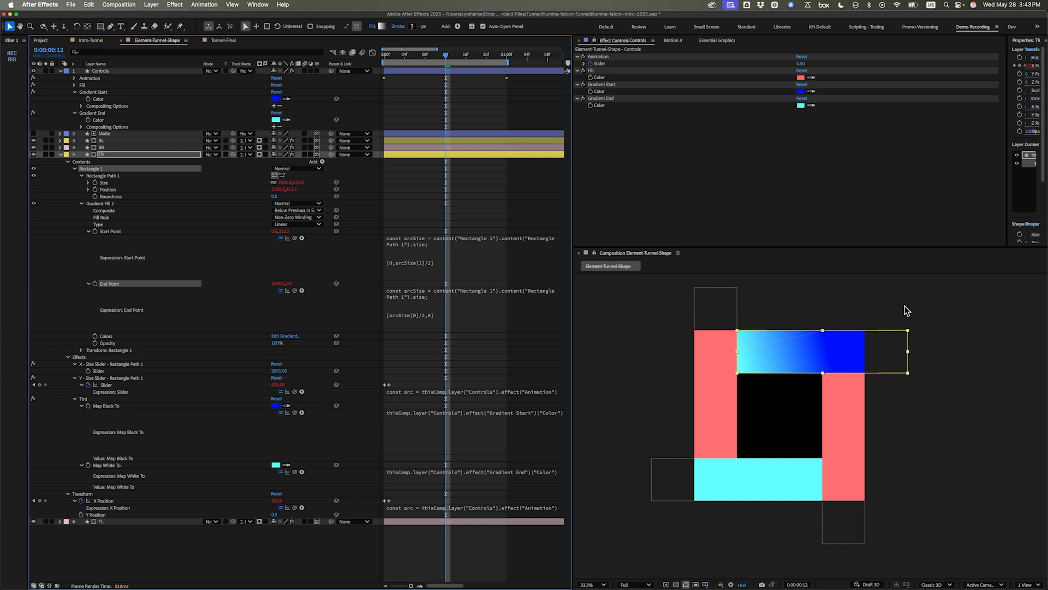
pyautogui.moveTo(445, 55); pyautogui.dragTo(425, 113)
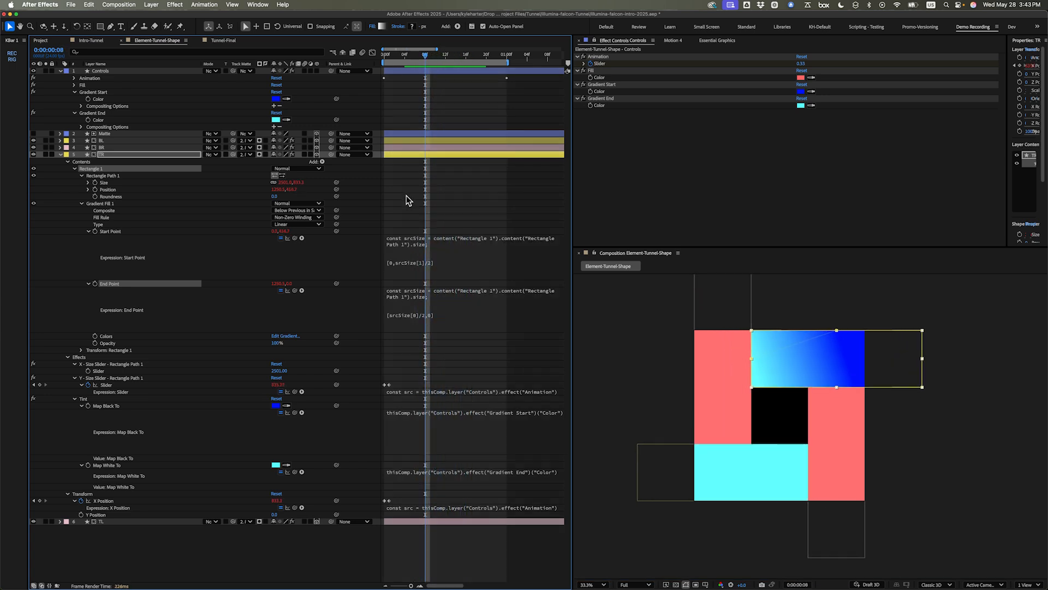
# Step: Copy TR's Gradient Fill 1 into the Rectangle 1 group of the BL layer
pyautogui.click(113, 203)
pyautogui.click(122, 146)
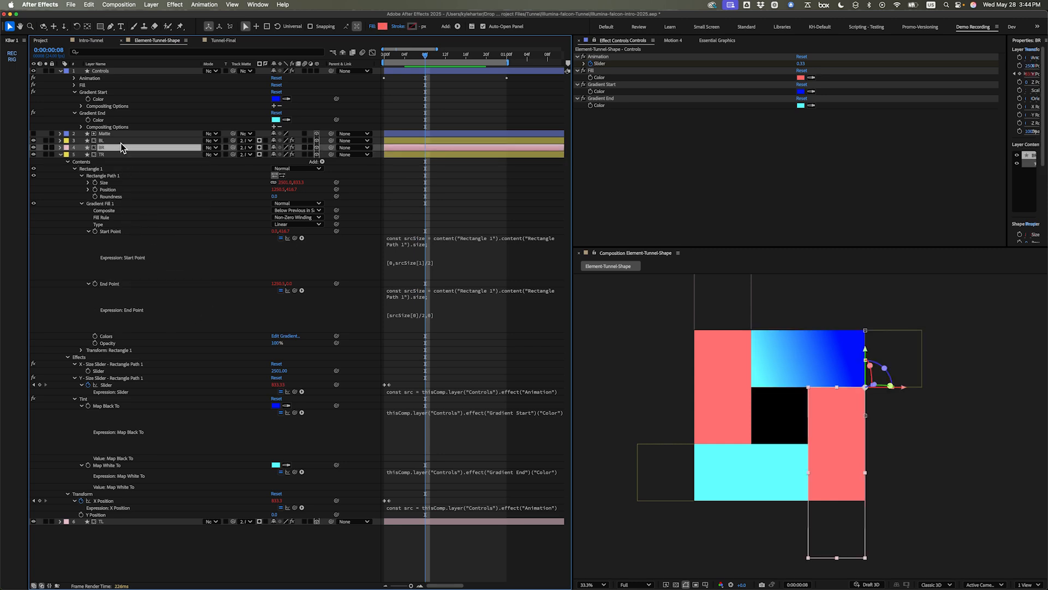
pyautogui.click(120, 142)
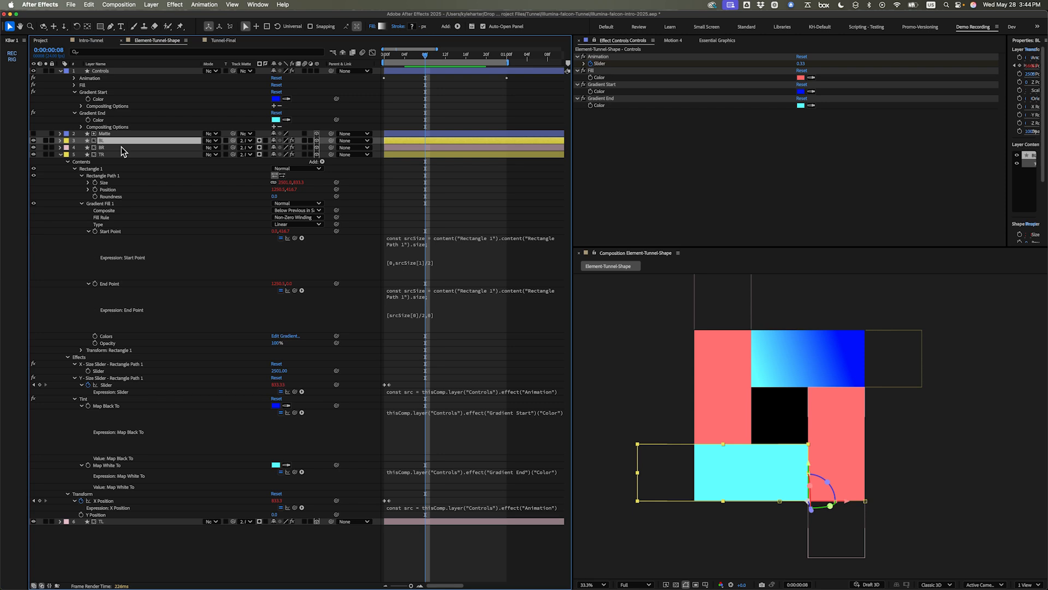
pyautogui.press('e')
pyautogui.press('e')
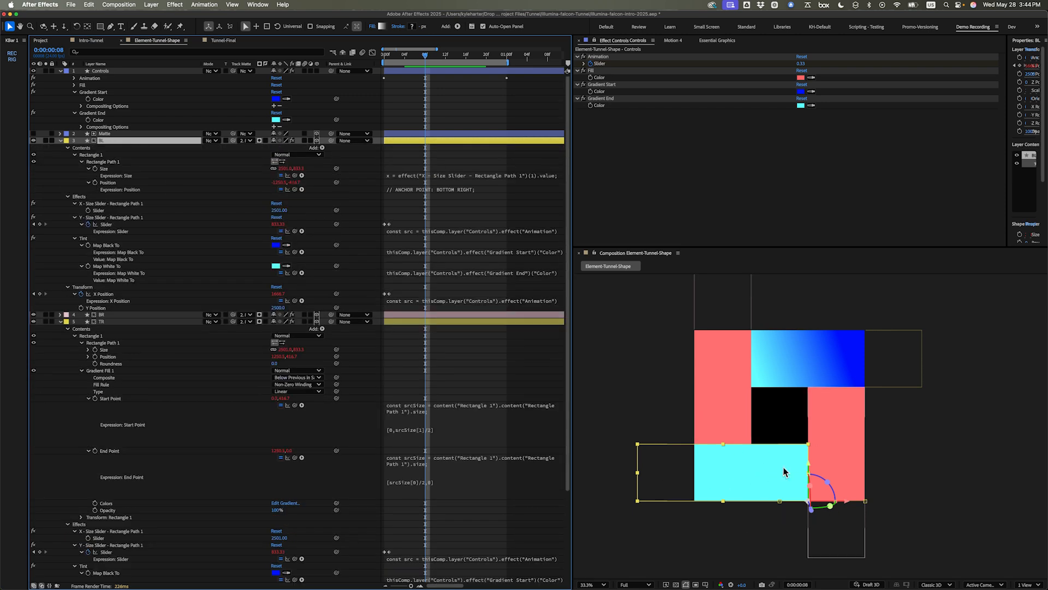
pyautogui.click(90, 162)
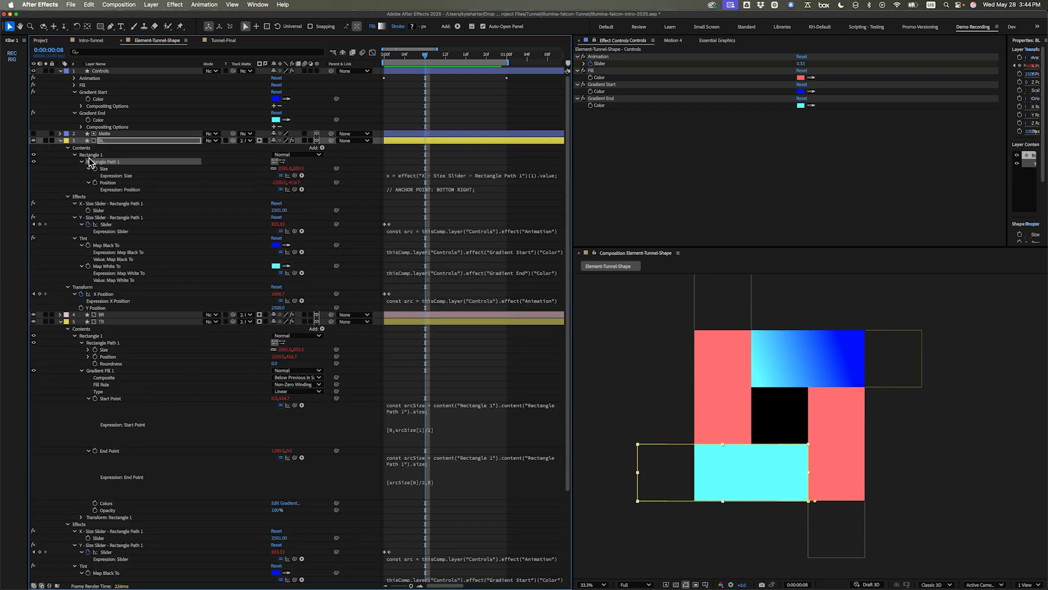
pyautogui.click(85, 155)
pyautogui.press('super+v')
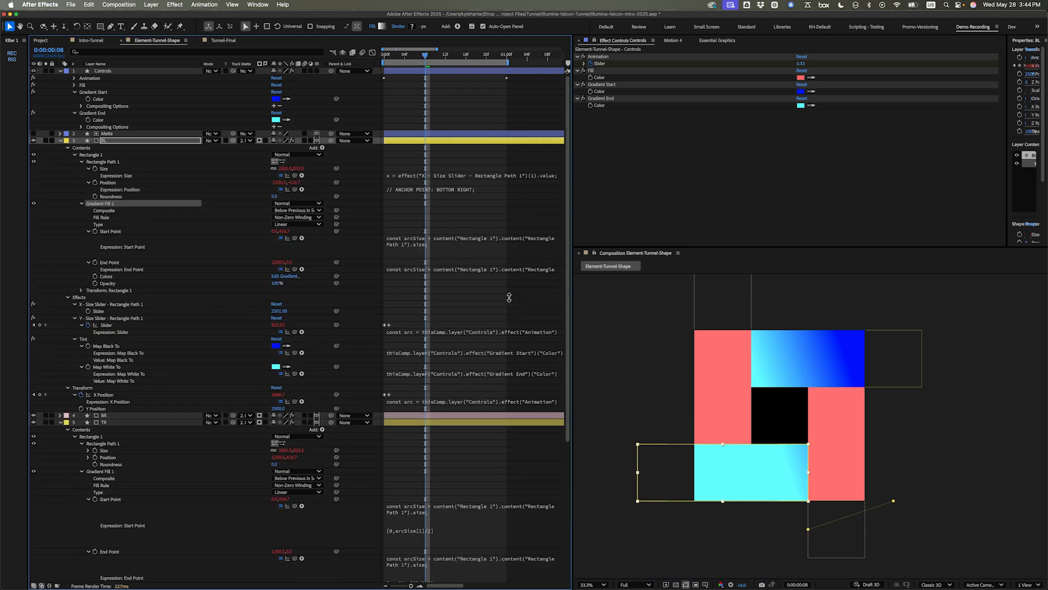
# Step: Make BL's gradient Start Point expression return [0,-srcSize[1]/2]
pyautogui.moveTo(510, 300); pyautogui.dragTo(499, 320)
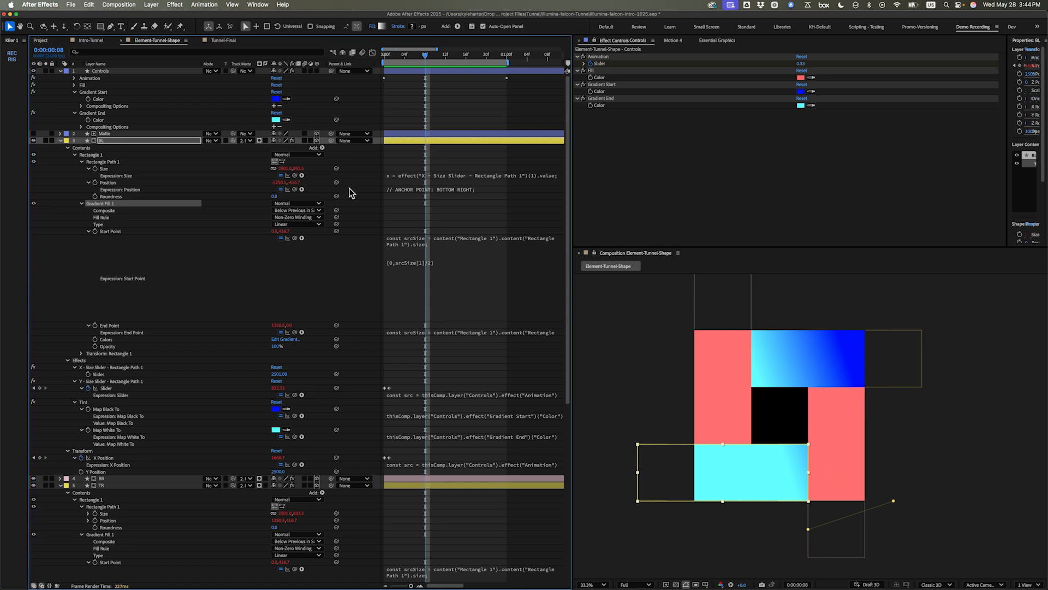
pyautogui.click(419, 273)
pyautogui.click(413, 264)
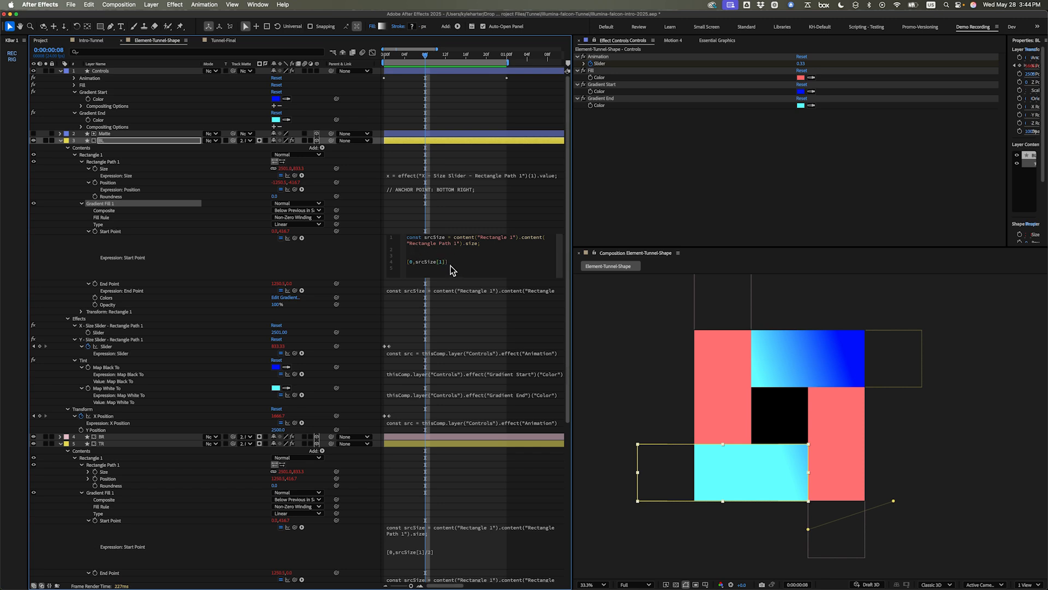
pyautogui.press('KP_Enter')
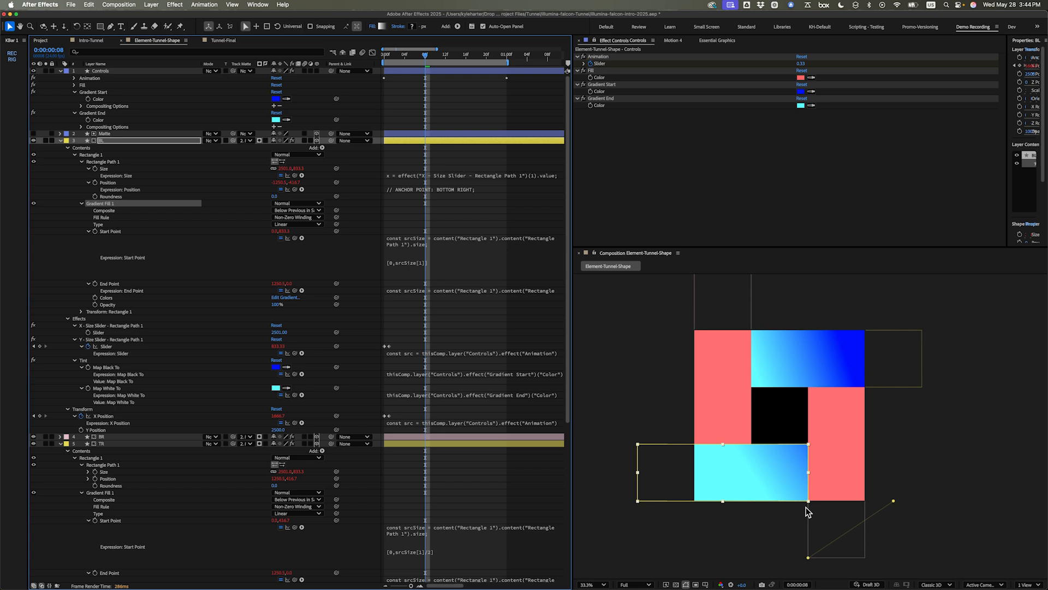
pyautogui.click(420, 256)
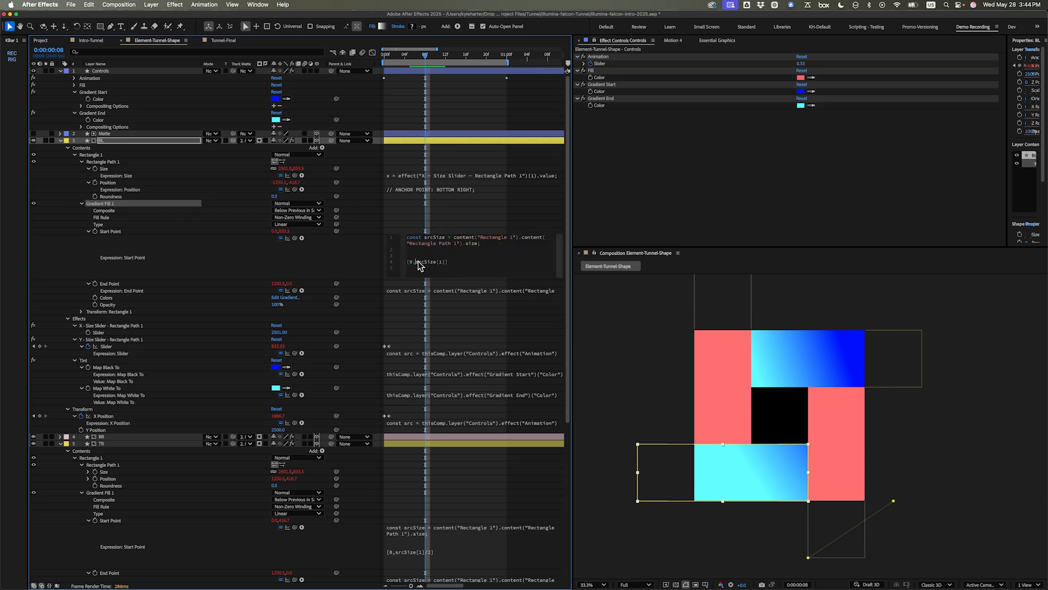
pyautogui.write('-')
pyautogui.press('KP_Enter')
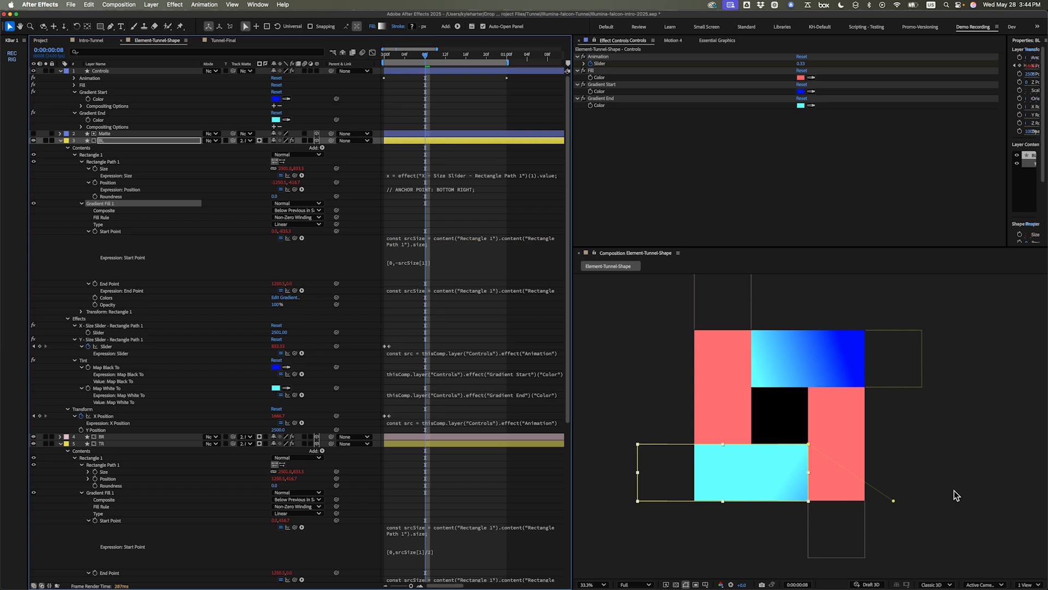
pyautogui.click(449, 255)
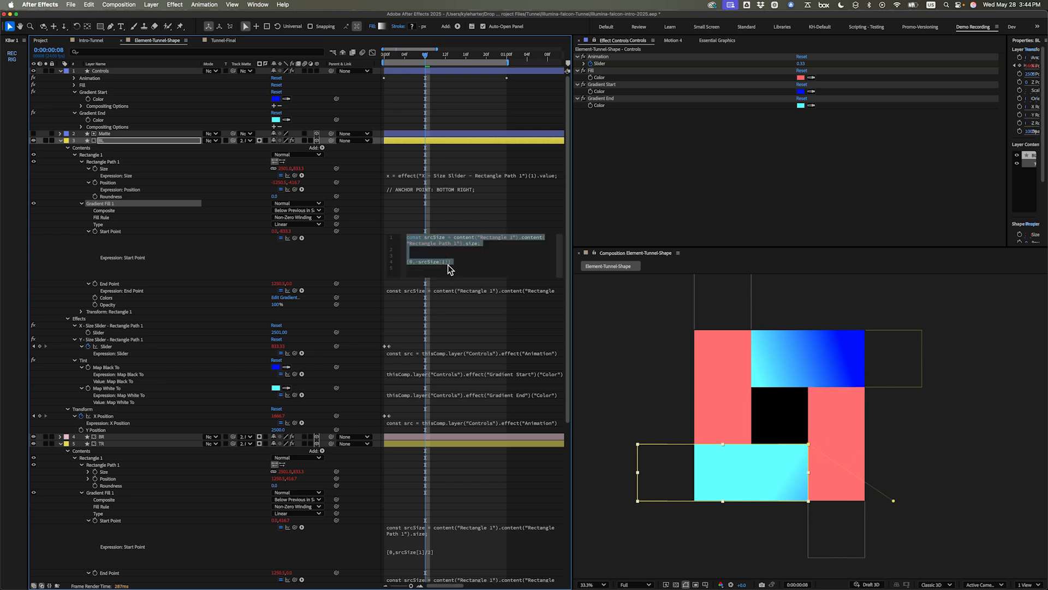
pyautogui.click(449, 267)
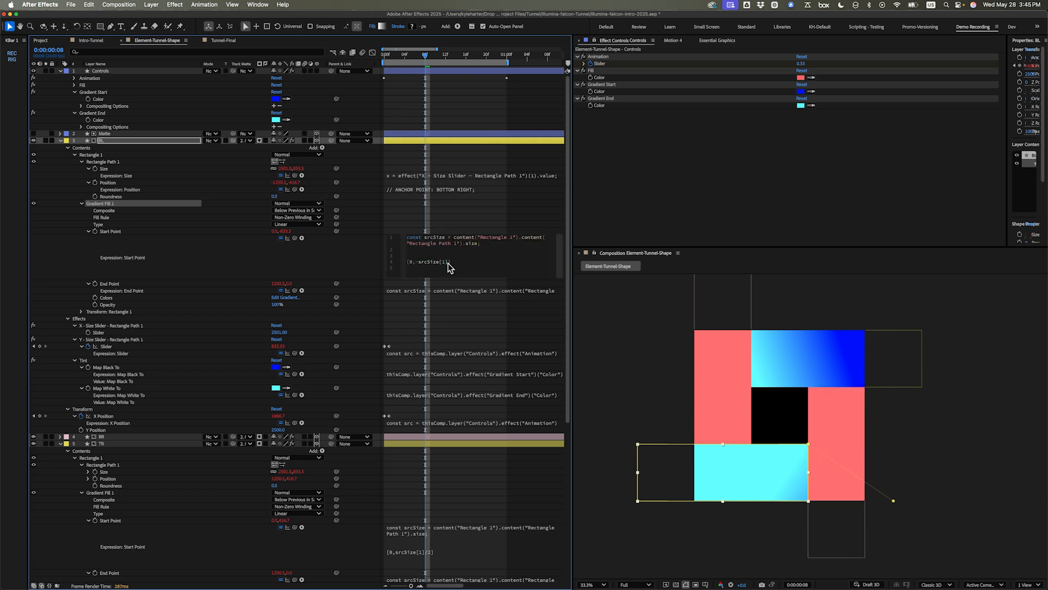
pyautogui.write('/2')
pyautogui.press('KP_Enter')
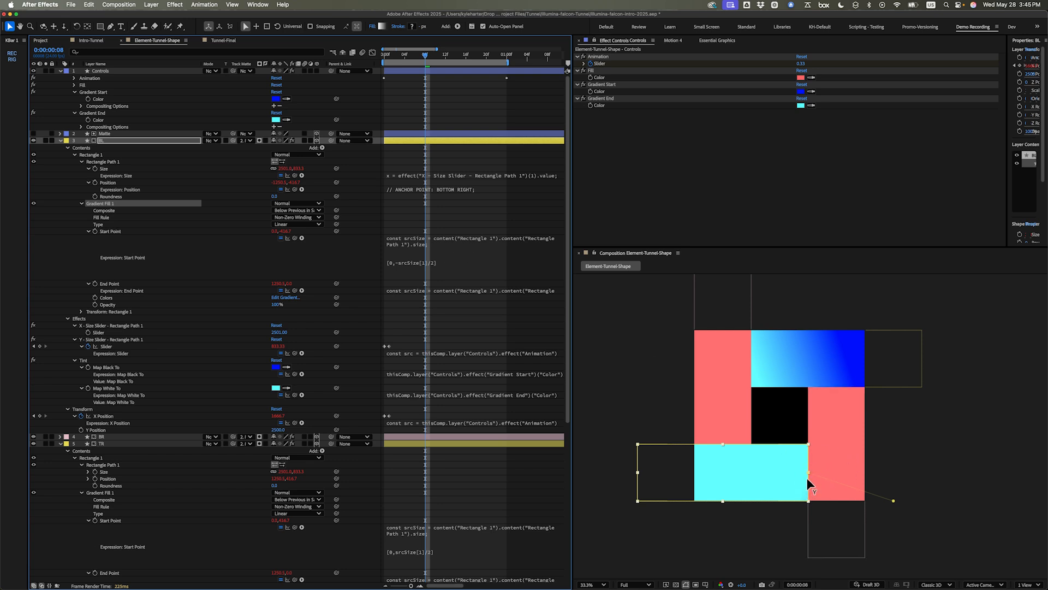
# Step: Replace BL's gradient End Point expression with a copy of its Start Point expression
pyautogui.click(438, 264)
pyautogui.click(451, 291)
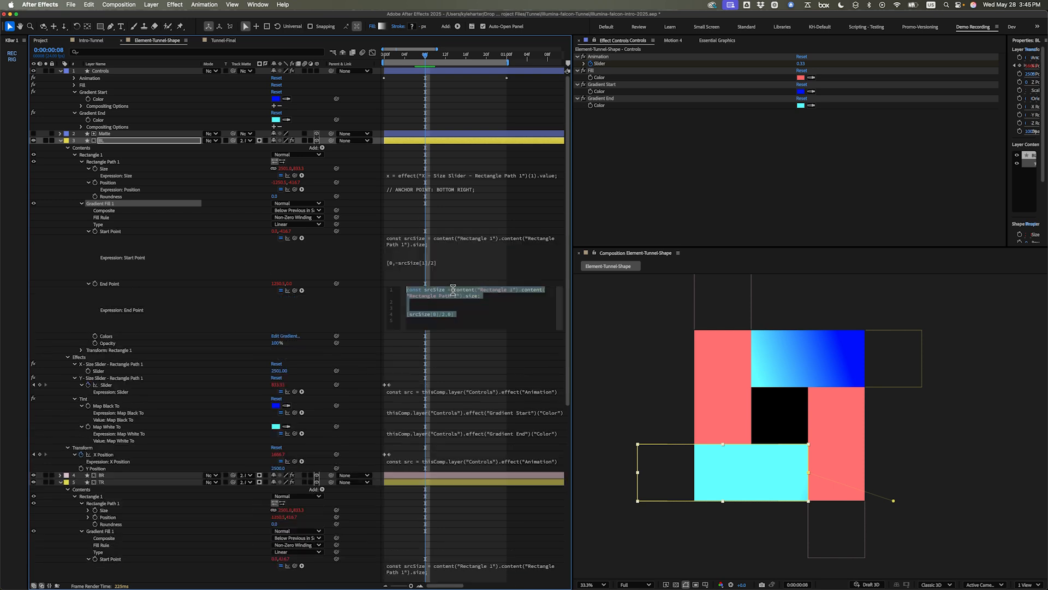
pyautogui.click(480, 358)
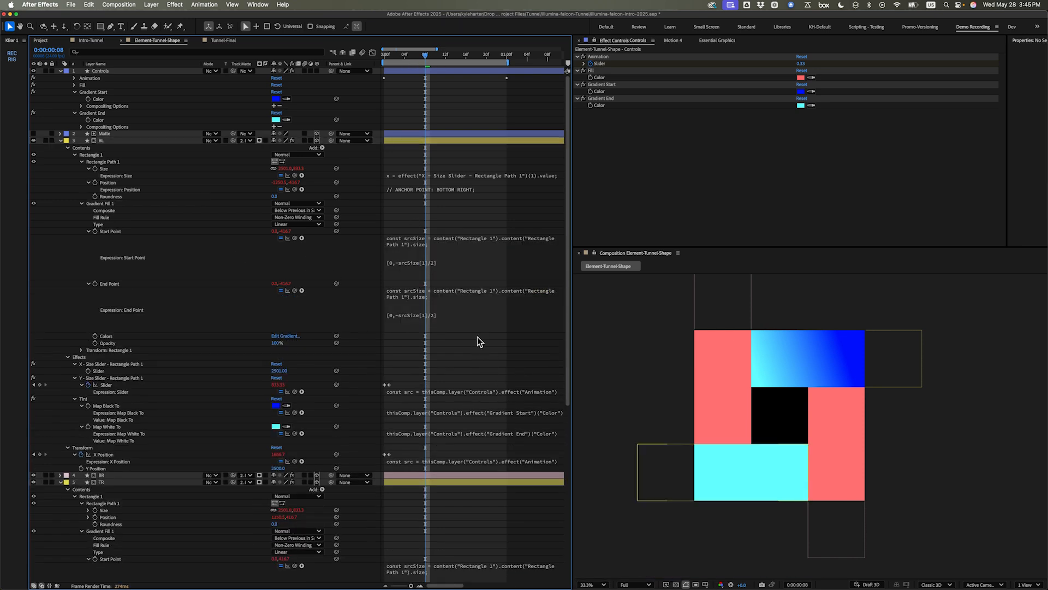
# Step: Change the first component returned by BL's End Point expression to srcSize[0]/-2
pyautogui.click(474, 304)
pyautogui.click(134, 282)
pyautogui.click(393, 321)
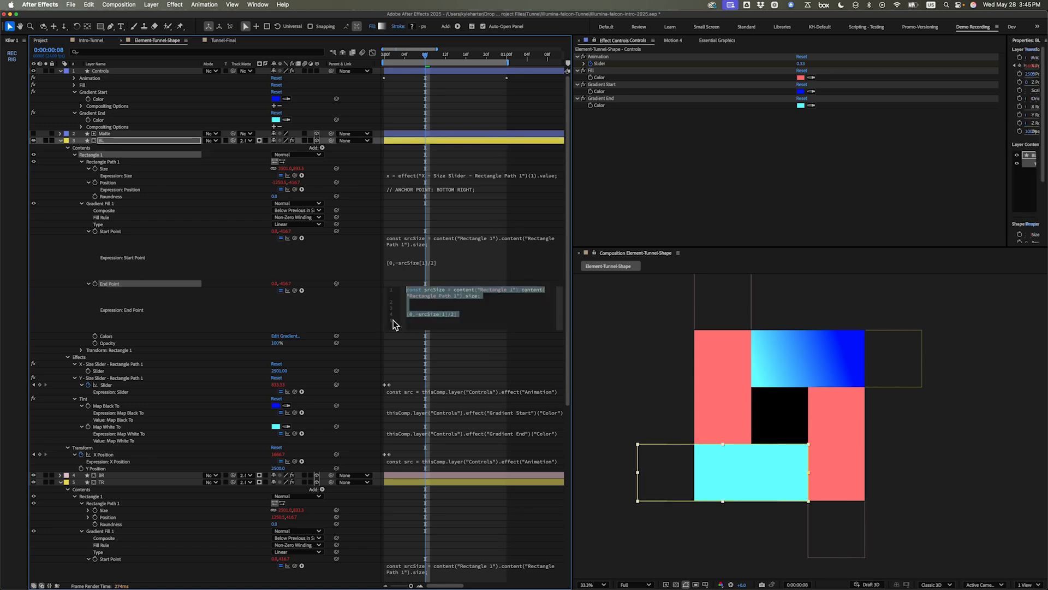
pyautogui.click(413, 314)
pyautogui.press('BackSpace')
pyautogui.write('srcS')
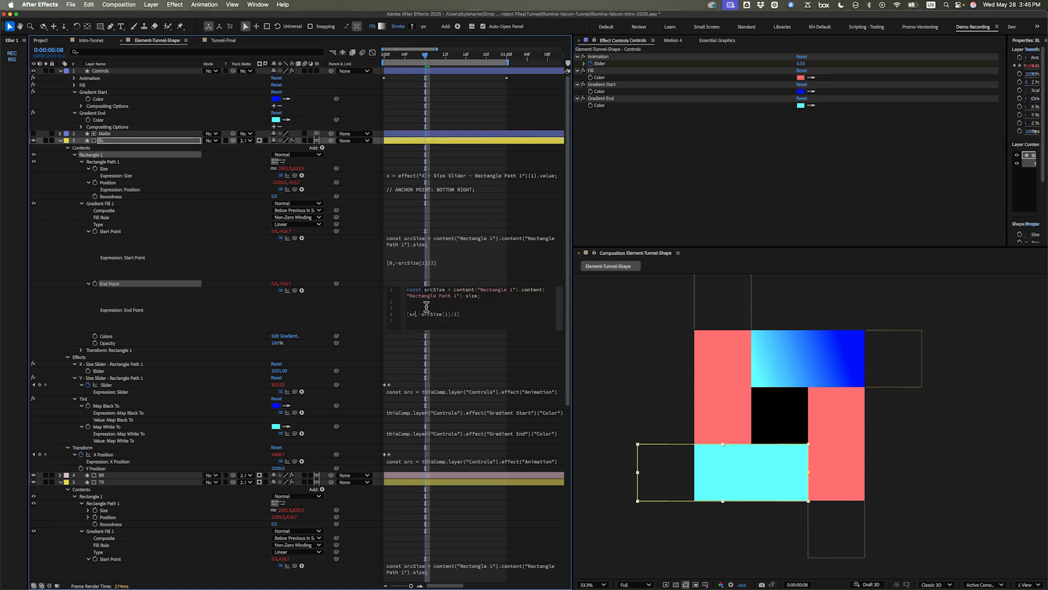
pyautogui.write('ize[0')
pyautogui.write('/-2')
pyautogui.press('KP_Enter')
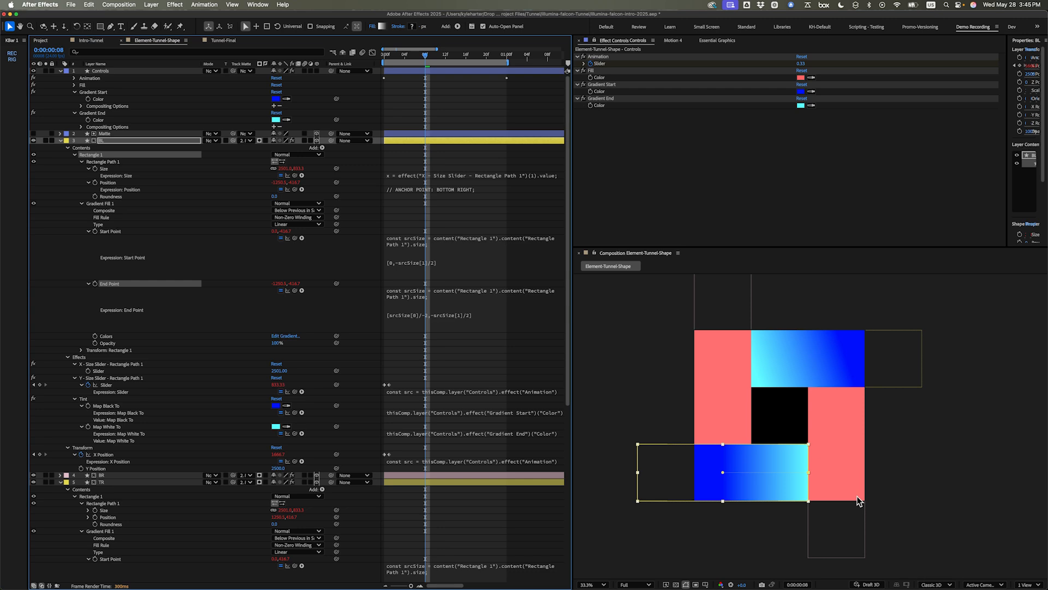
# Step: Set the second component of BL's End Point expression to 0, giving [srcSize[0]/-2,0], and preview the animation
pyautogui.click(473, 316)
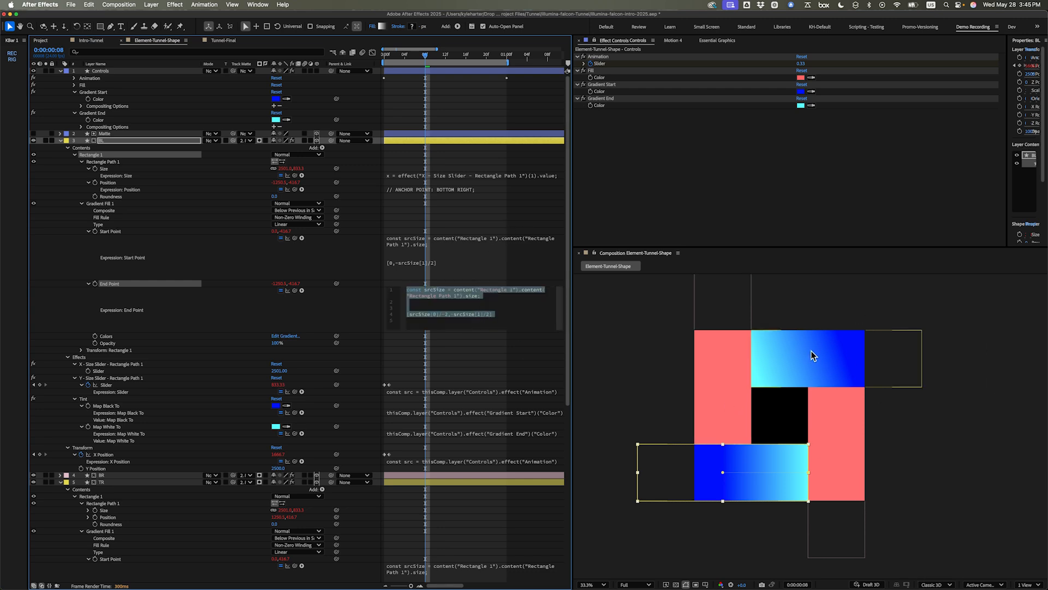
pyautogui.click(502, 321)
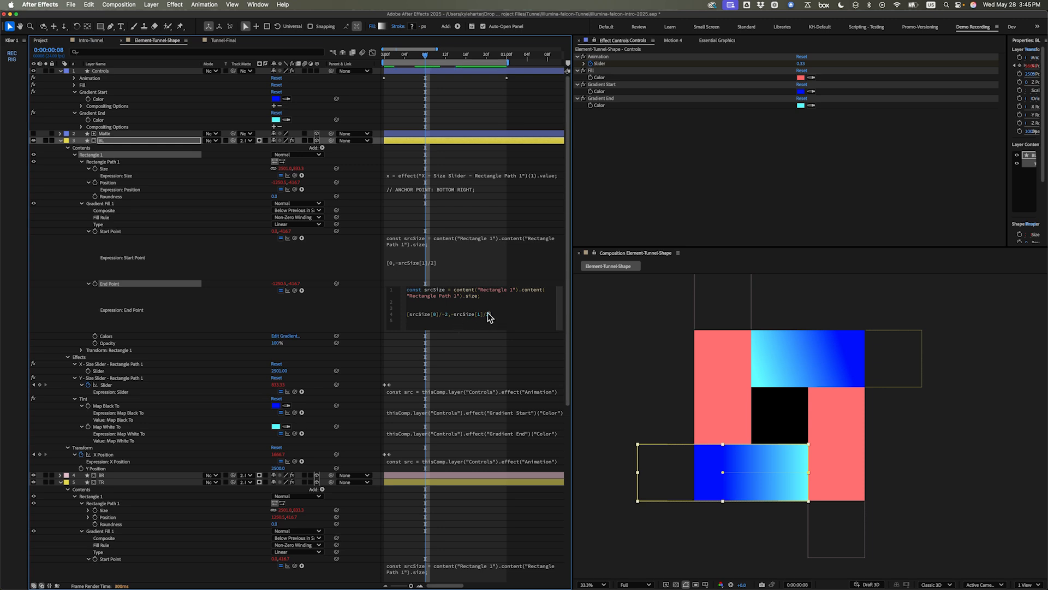
pyautogui.click(488, 314)
pyautogui.hotkey('shift', 'Left')
pyautogui.hotkey('shift', 'Left')
pyautogui.press('BackSpace')
pyautogui.hotkey('shift', 'Left')
pyautogui.hotkey('shift', 'Left')
pyautogui.hotkey('shift', 'Left')
pyautogui.hotkey('shift', 'Left')
pyautogui.hotkey('shift', 'Left')
pyautogui.hotkey('shift', 'Left')
pyautogui.hotkey('shift', 'Left')
pyautogui.hotkey('shift', 'Left')
pyautogui.hotkey('shift', 'Left')
pyautogui.hotkey('shift', 'Left')
pyautogui.write('0')
pyautogui.press('KP_Enter')
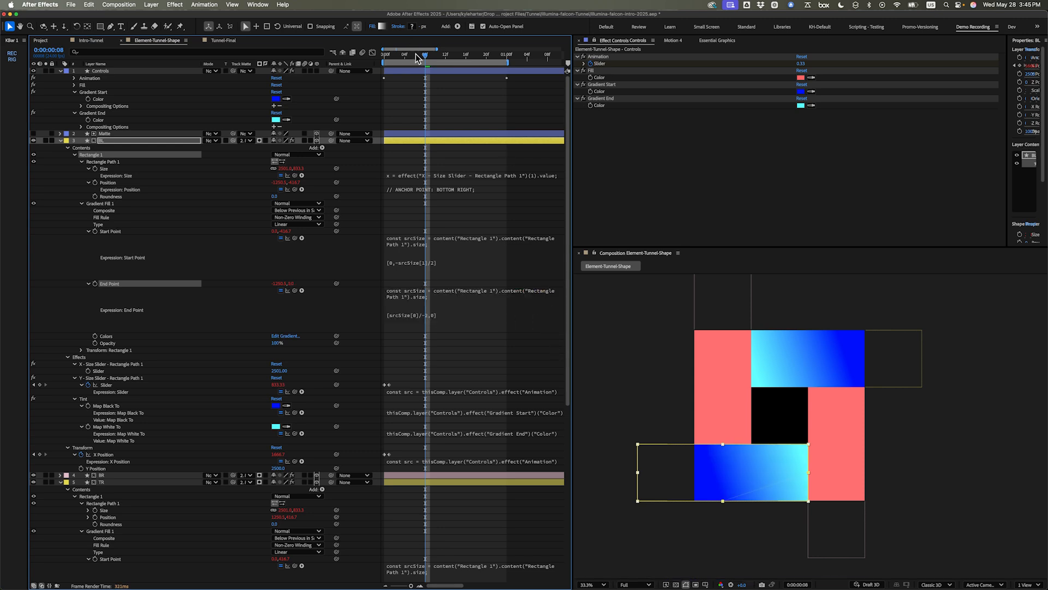
pyautogui.press('space')
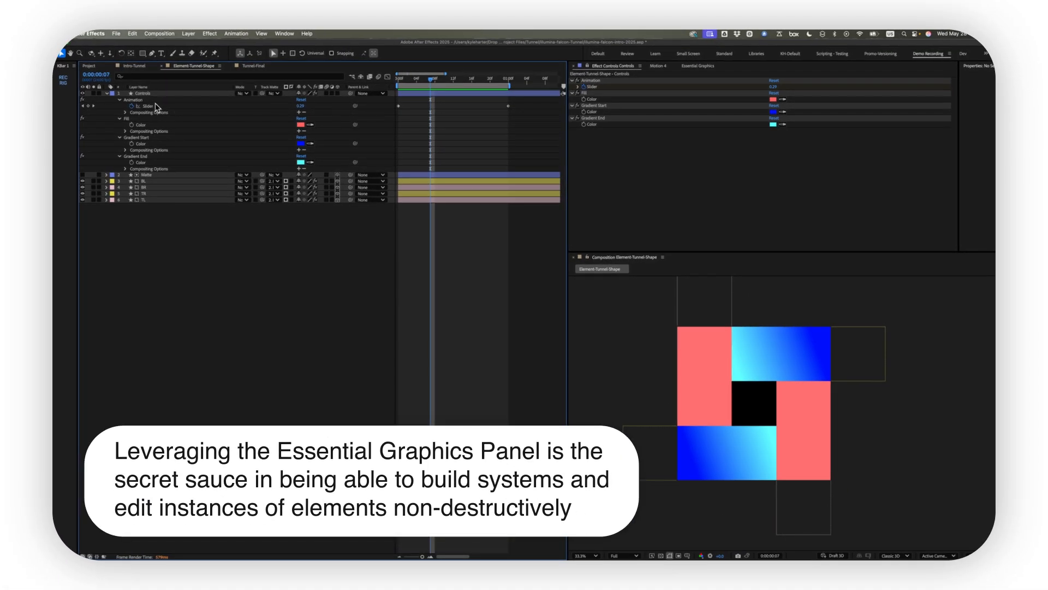
# Step: Add the Controls layer's Animation slider and the Fill, Gradient Start and Gradient End colors to the composition's Essential Graphics
pyautogui.click(155, 106)
pyautogui.keyDown('shift'); pyautogui.click(153, 125); pyautogui.keyUp('shift')
pyautogui.keyDown('shift'); pyautogui.click(153, 144); pyautogui.keyUp('shift')
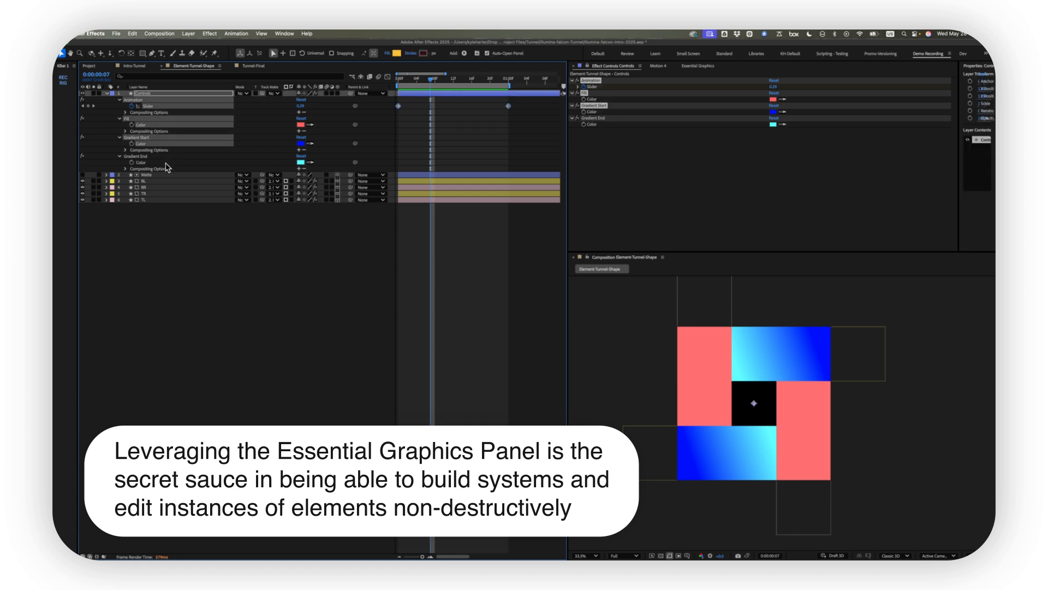
pyautogui.keyDown('shift'); pyautogui.click(166, 162); pyautogui.keyUp('shift')
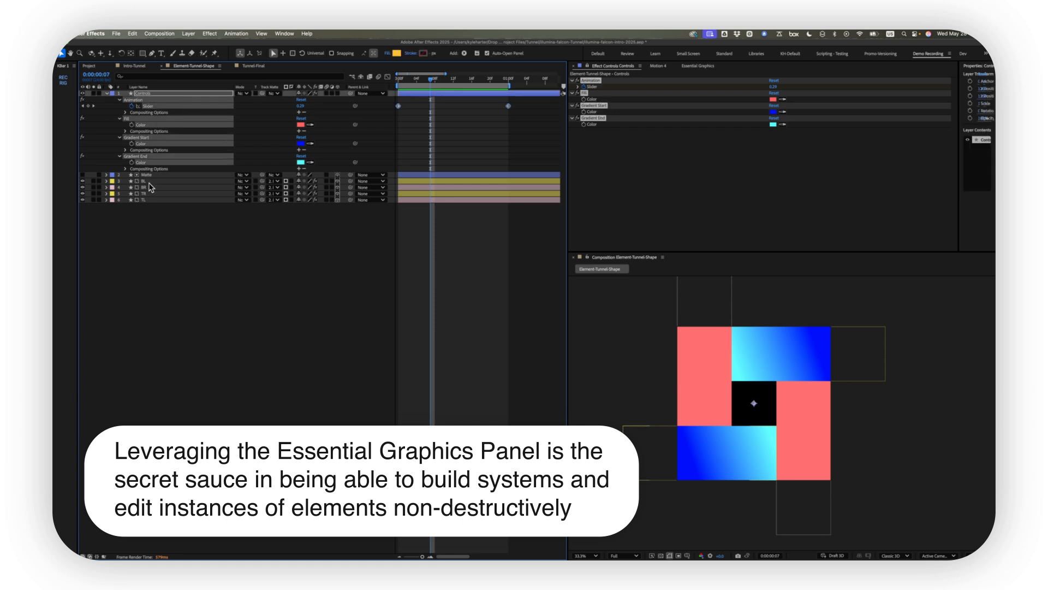
pyautogui.press('super+alt+e')
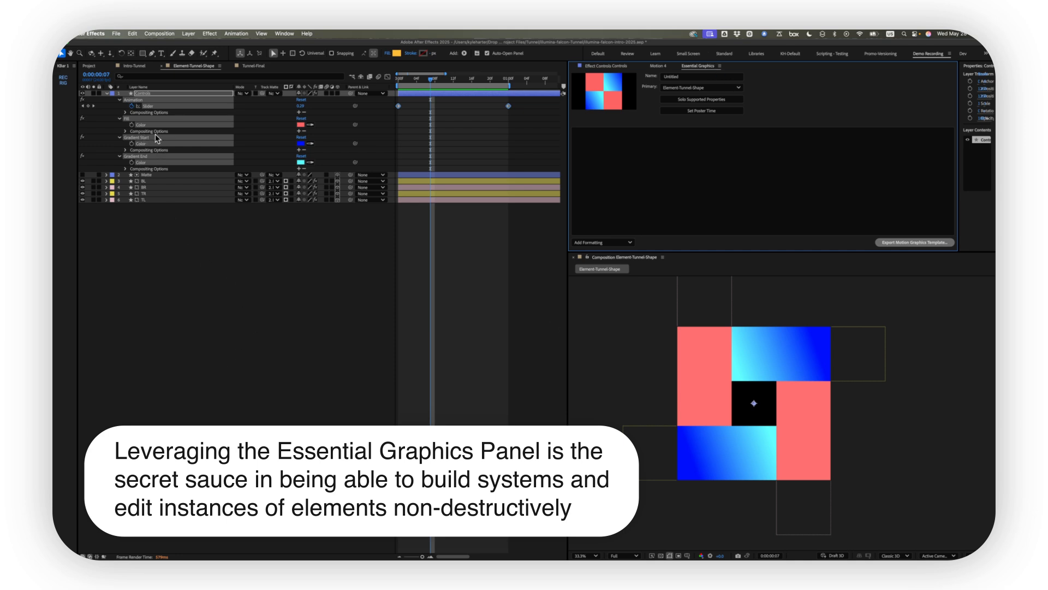
pyautogui.moveTo(155, 136); pyautogui.dragTo(688, 164)
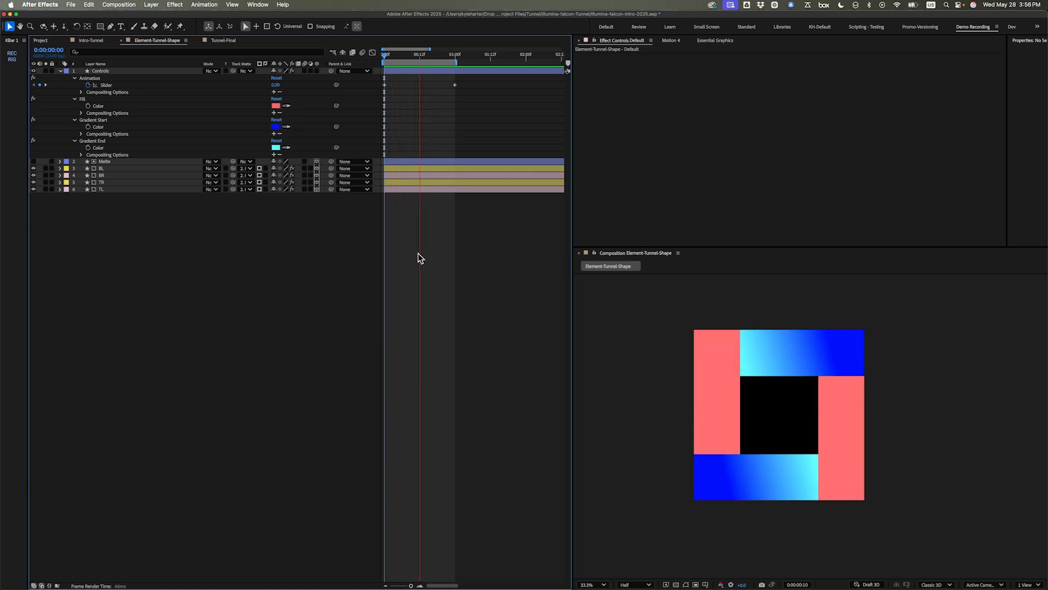
# Step: Show the Essential Graphics properties of Element-Tunnel-Shape, stop the preview and switch to the Intro-Tunnel composition
pyautogui.click(715, 40)
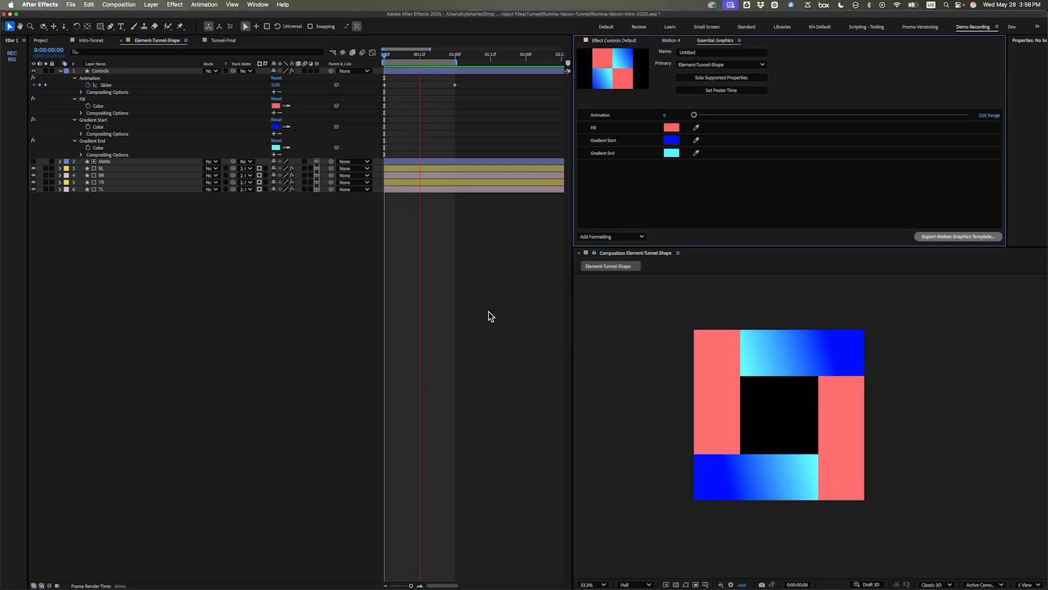
pyautogui.press('space')
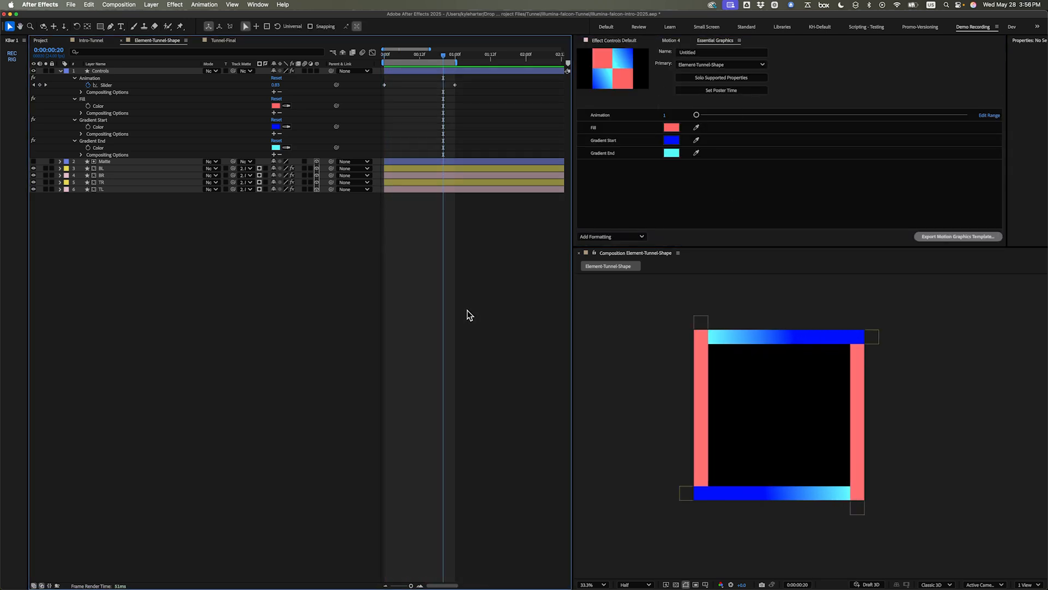
pyautogui.click(166, 52)
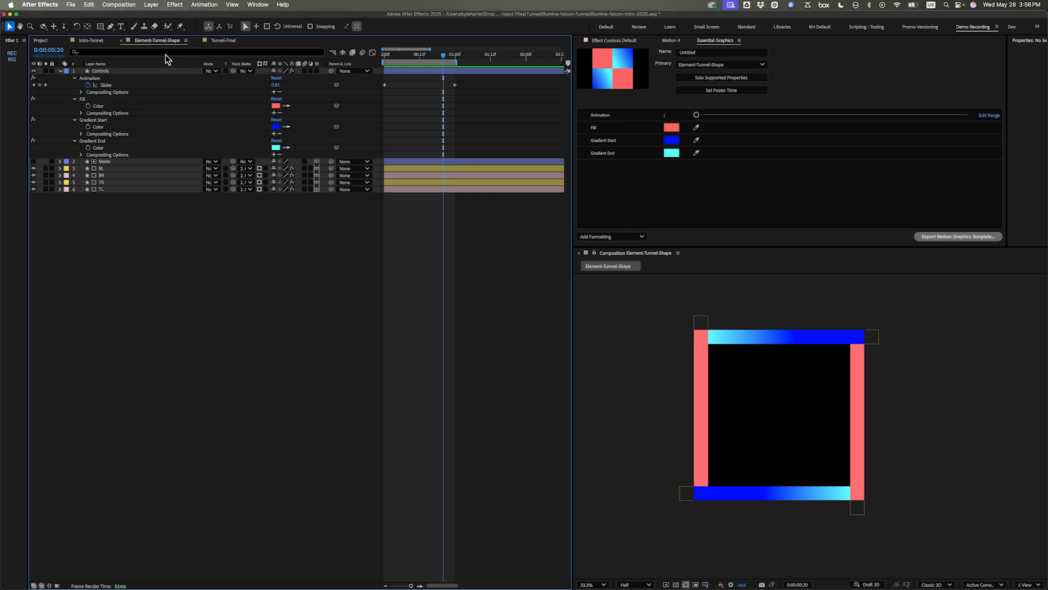
pyautogui.click(90, 40)
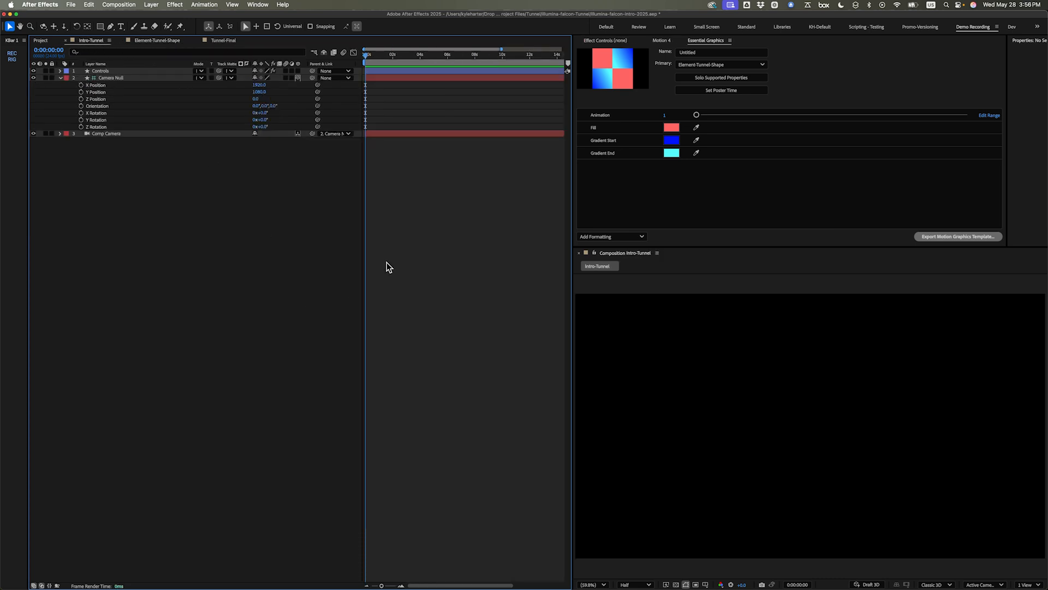
# Step: Scrub through the Tunnel-Final composition to study the tunnel reference, and return to Intro-Tunnel
pyautogui.click(217, 41)
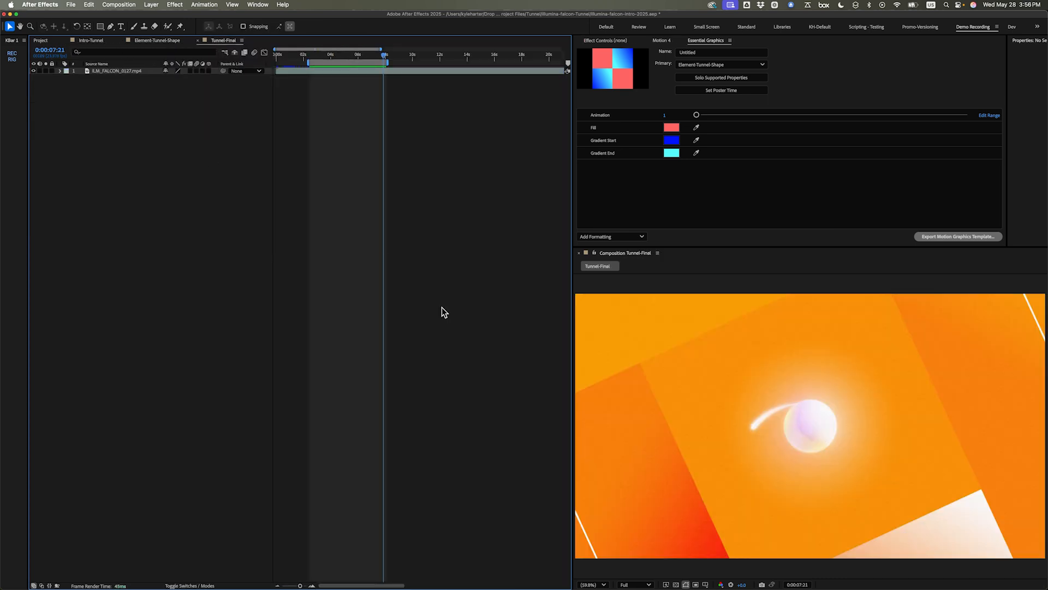
pyautogui.moveTo(334, 55)
pyautogui.mouseDown()
pyautogui.moveTo(312, 64)
pyautogui.moveTo(346, 61)
pyautogui.mouseUp()
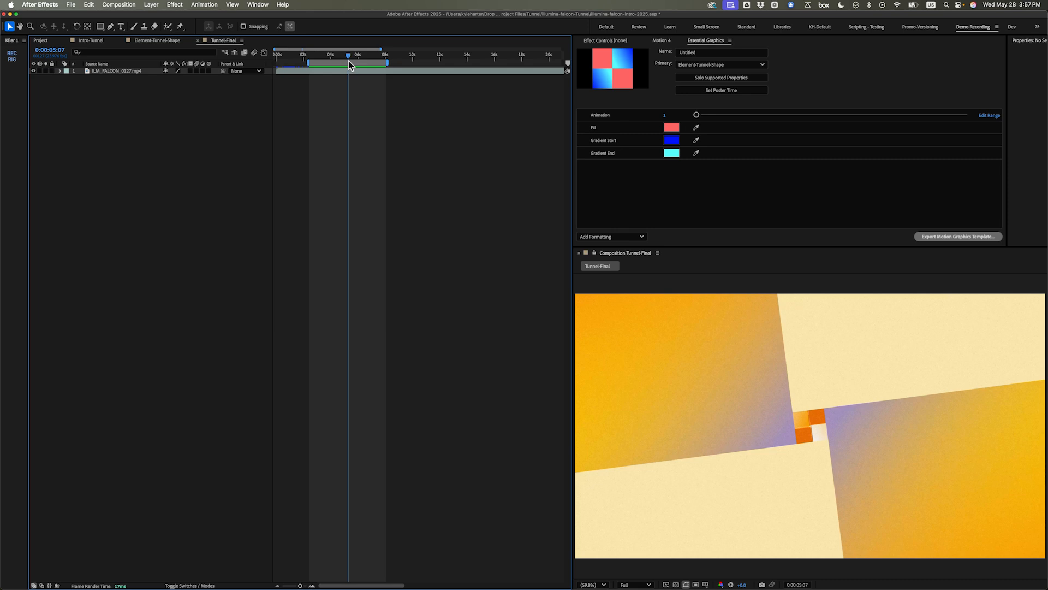
pyautogui.moveTo(348, 62)
pyautogui.mouseDown()
pyautogui.moveTo(376, 63)
pyautogui.moveTo(352, 64)
pyautogui.moveTo(365, 63)
pyautogui.mouseUp()
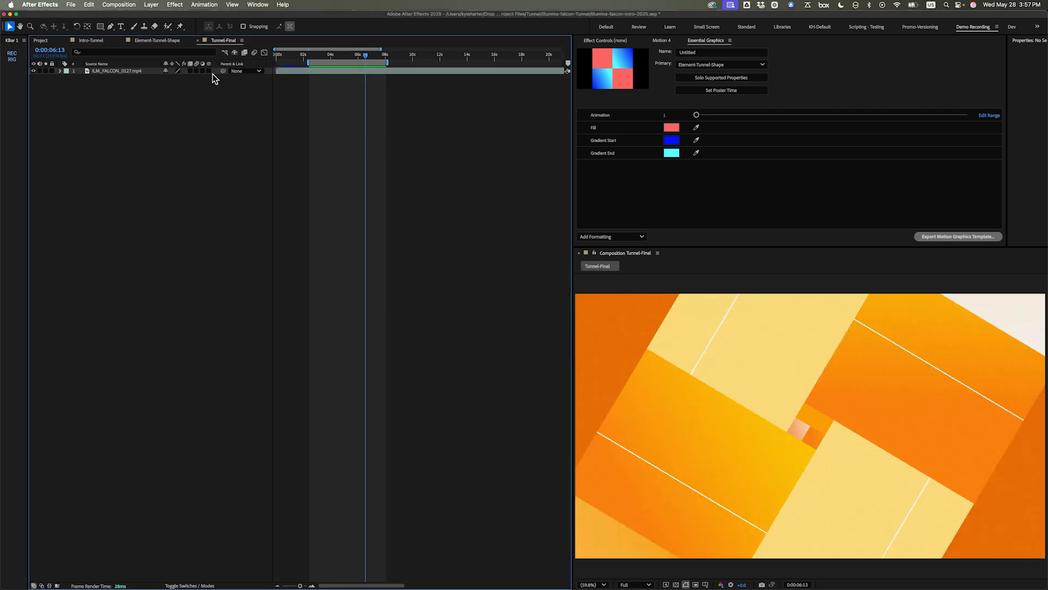
pyautogui.click(87, 40)
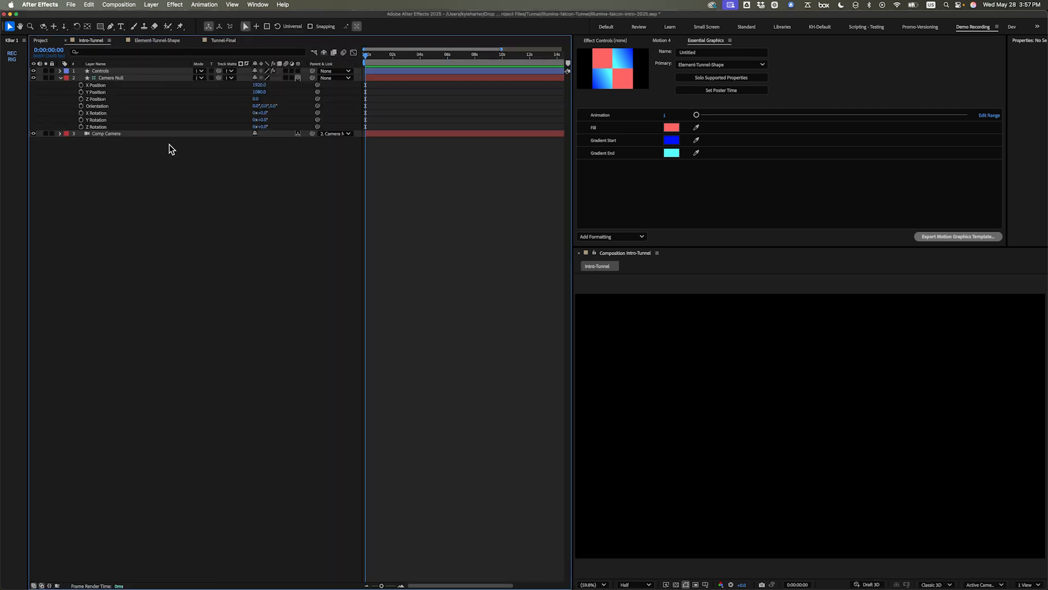
# Step: Check the Comp Camera settings, collapse Camera Null's properties and show Comp Camera's Position
pyautogui.doubleClick(120, 136)
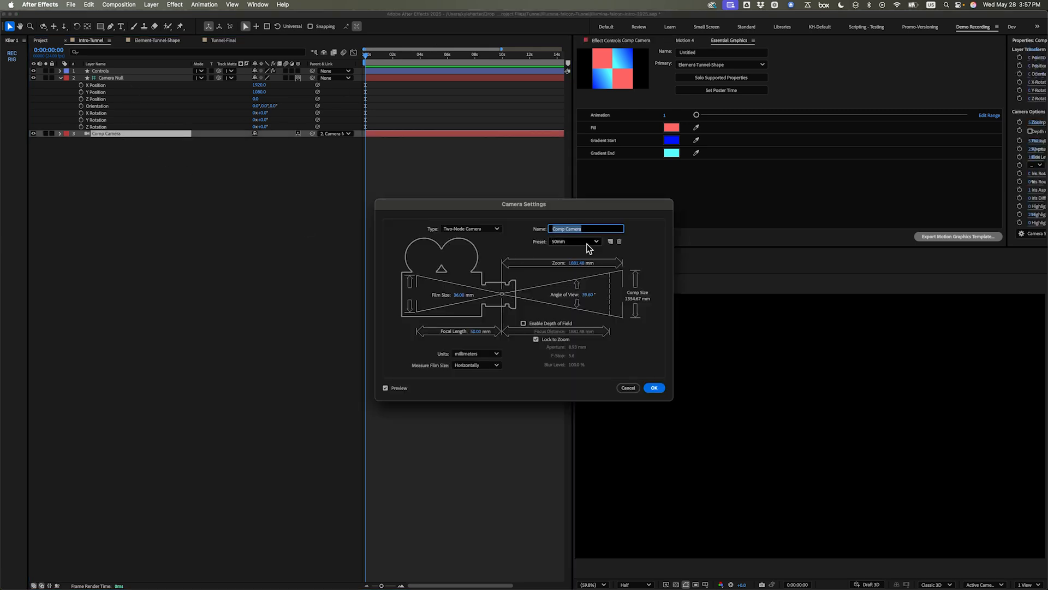
pyautogui.click(654, 388)
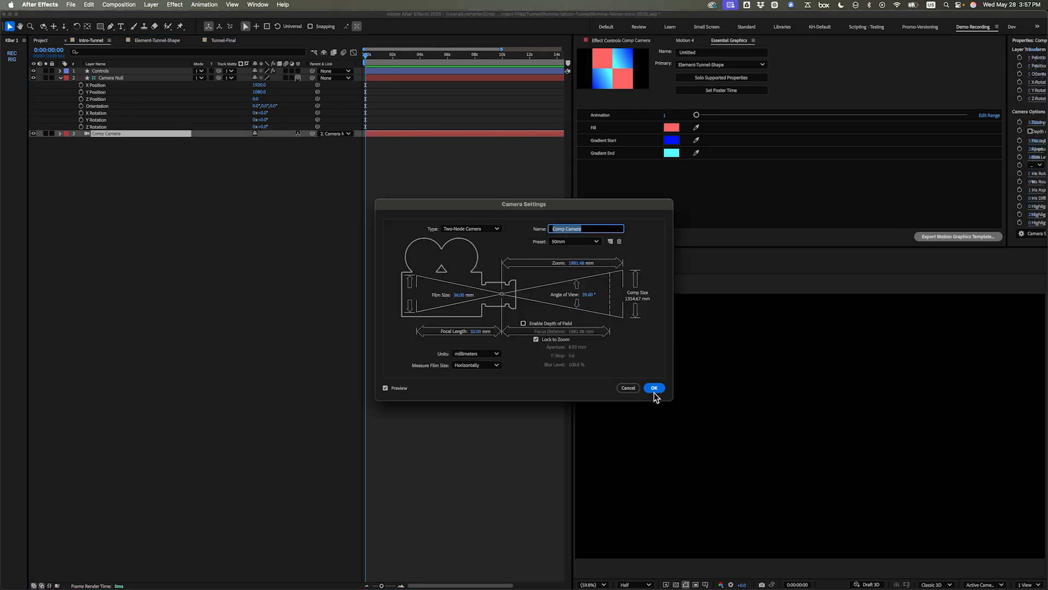
pyautogui.click(113, 80)
pyautogui.click(60, 78)
pyautogui.click(73, 85)
pyautogui.press('p')
pyautogui.click(132, 123)
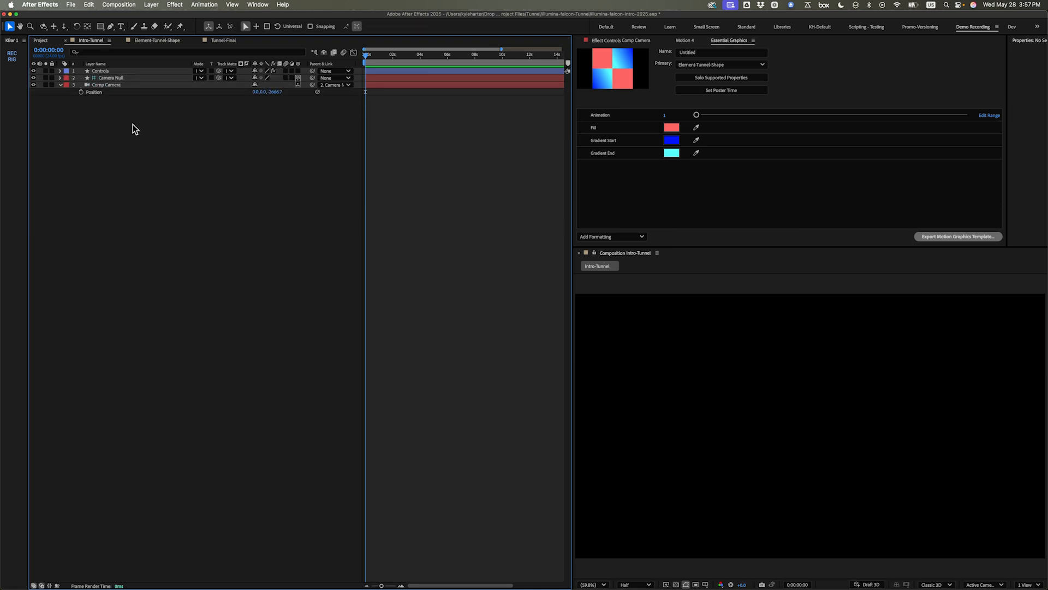
# Step: Reveal the Slider property of the z-offset effect on the Controls layer
pyautogui.click(112, 71)
pyautogui.press('e')
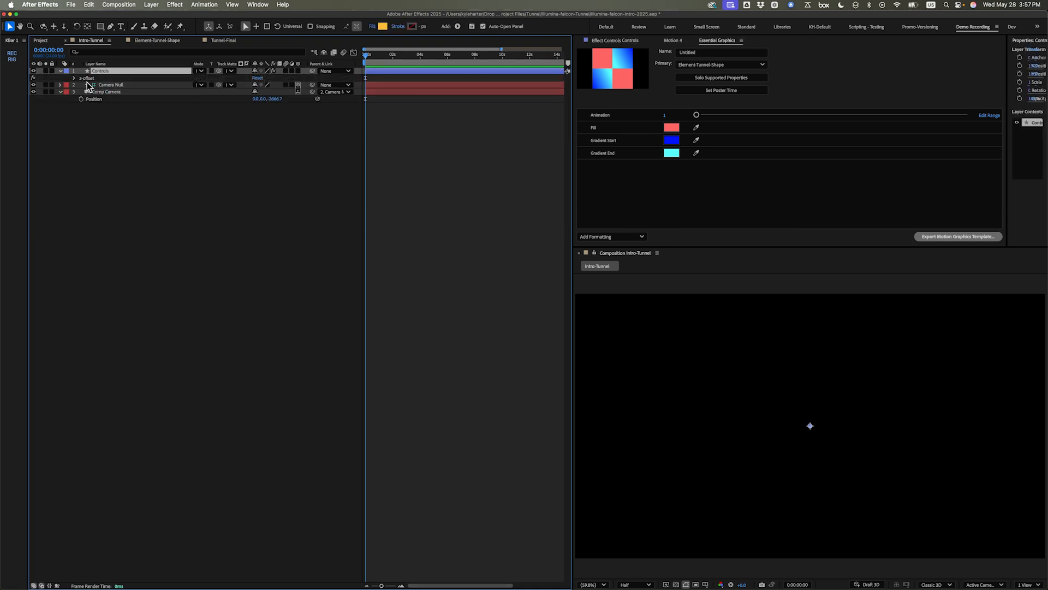
pyautogui.click(89, 85)
pyautogui.click(80, 80)
pyautogui.click(75, 77)
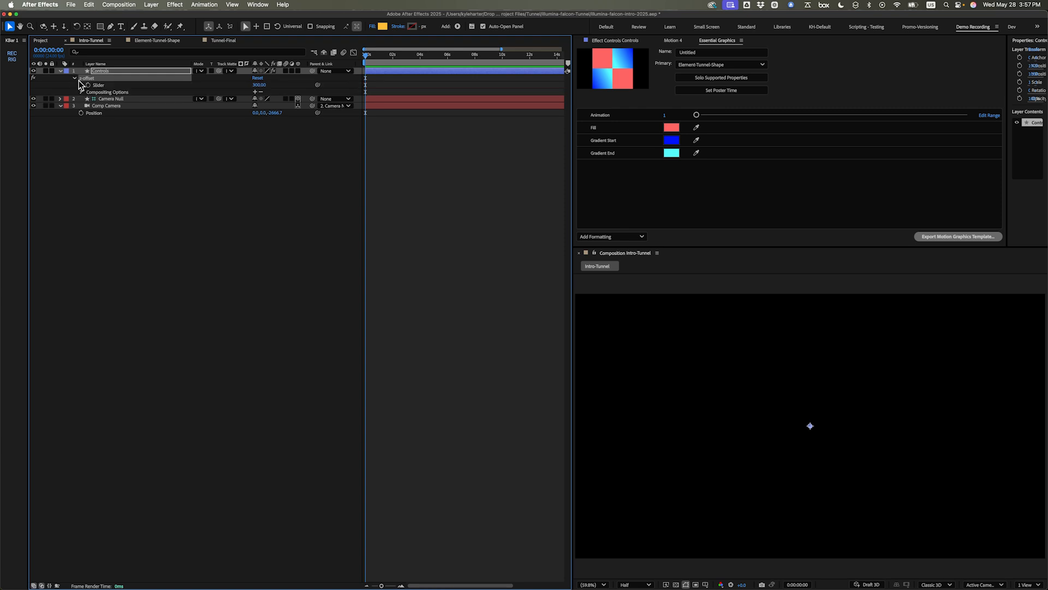
pyautogui.click(147, 145)
# Step: Add the Element-Tunnel-Shape composition to Intro-Tunnel and place it below the Comp Camera layer
pyautogui.click(46, 40)
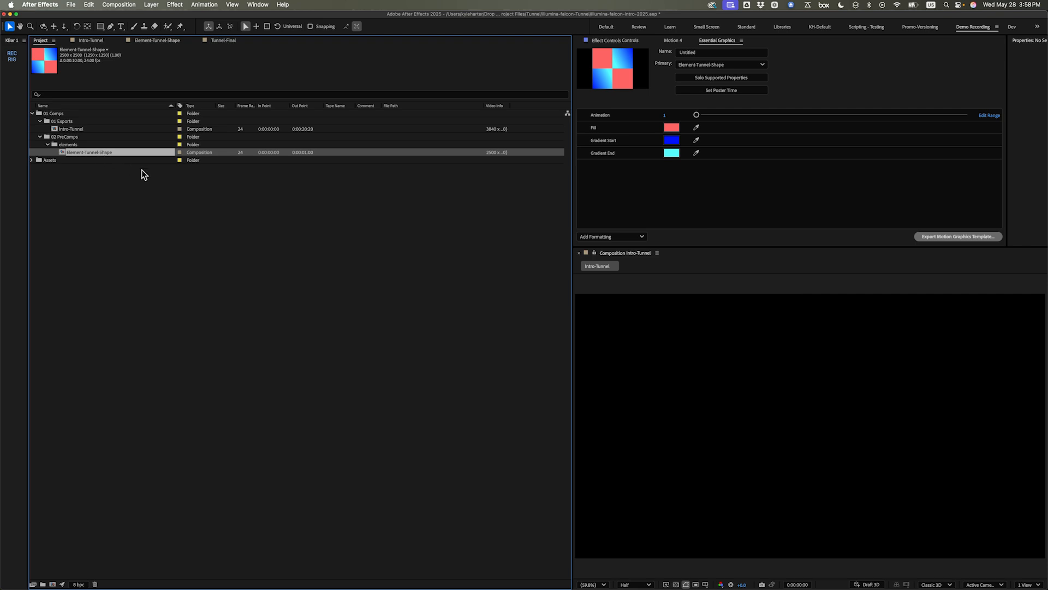
pyautogui.press('super+slash')
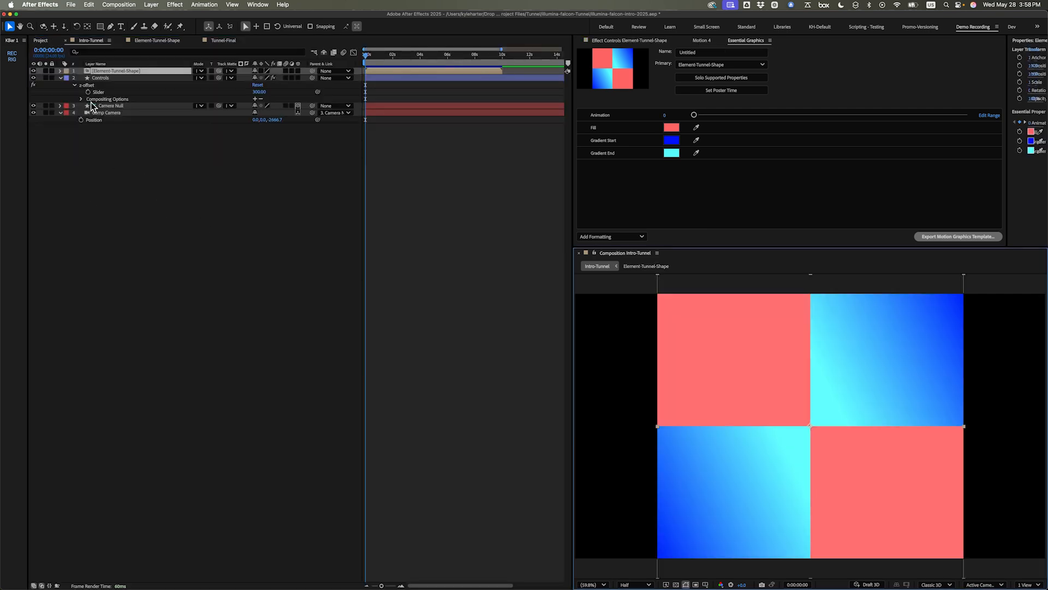
pyautogui.press('super+bracketleft')
pyautogui.press('super+bracketleft')
pyautogui.press('super+bracketleft')
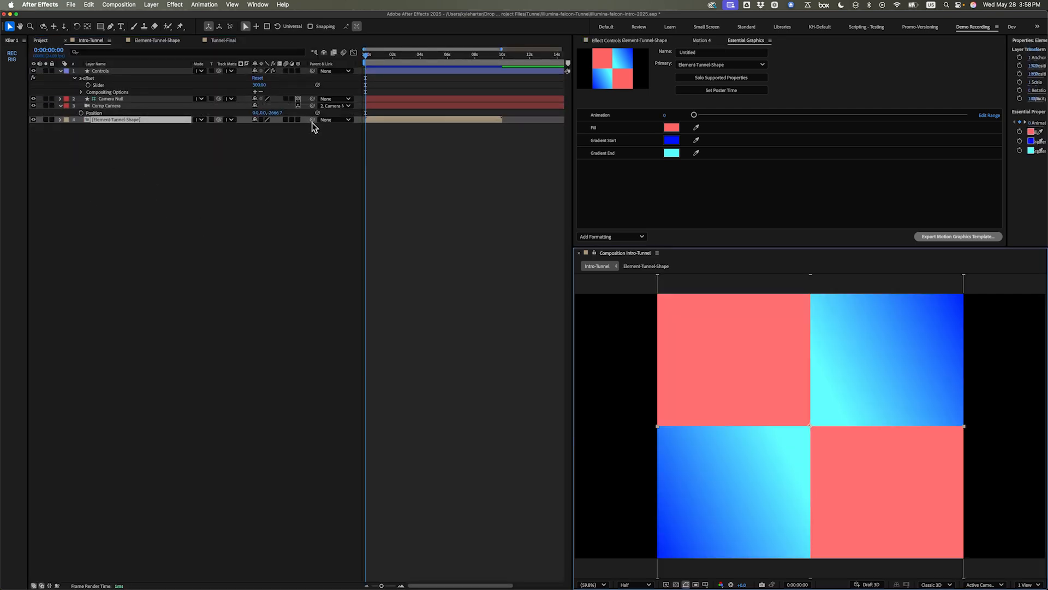
# Step: Make the Element-Tunnel-Shape layer 3D with collapsed transformations and rename it Element-Tunnel-Shape-0
pyautogui.click(299, 119)
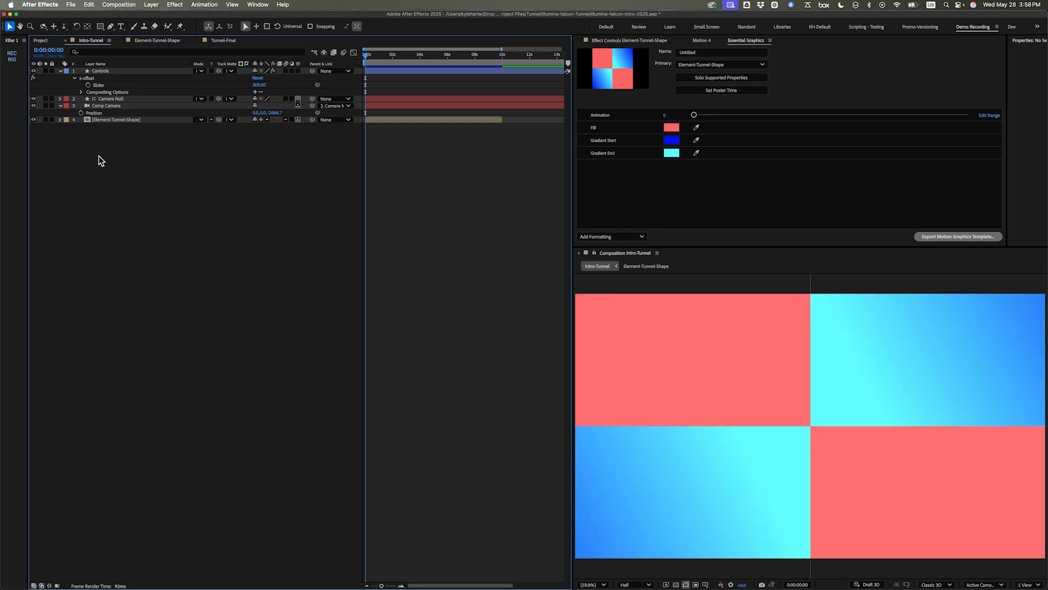
pyautogui.press('4')
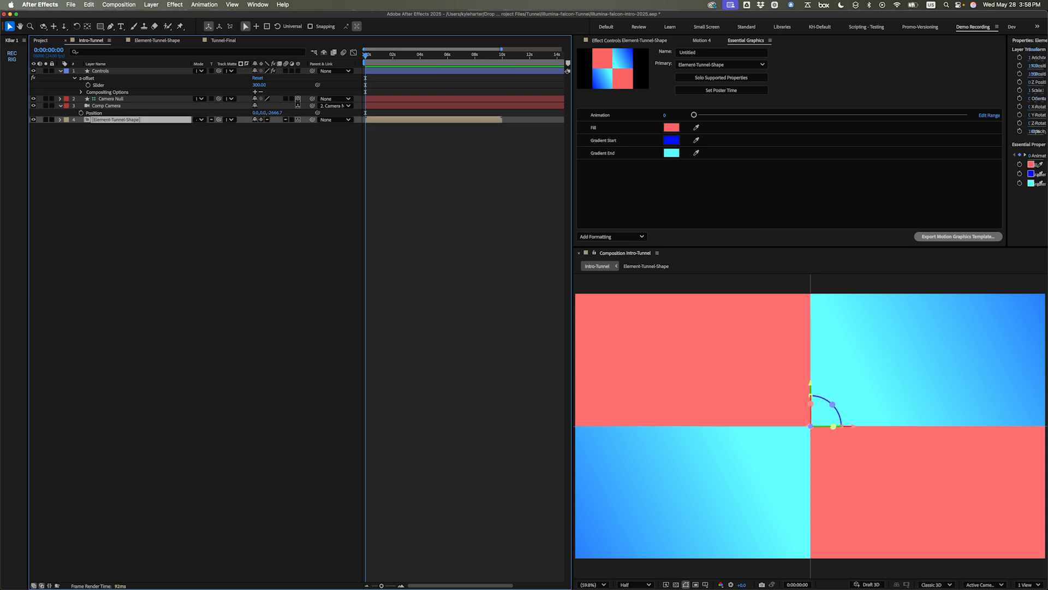
pyautogui.press('Return')
pyautogui.press('Right')
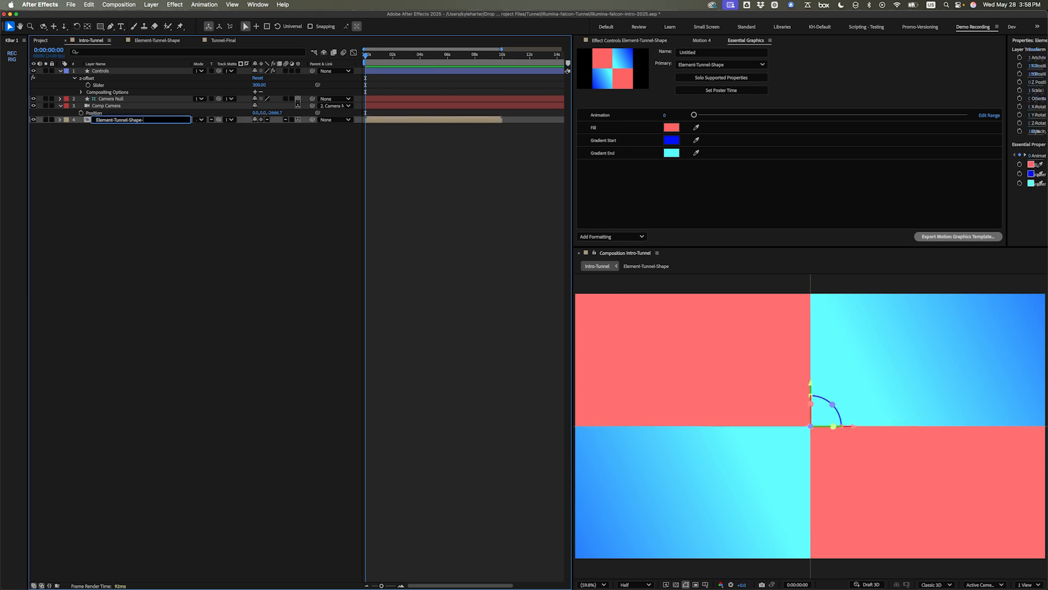
pyautogui.write('-0')
pyautogui.press('Return')
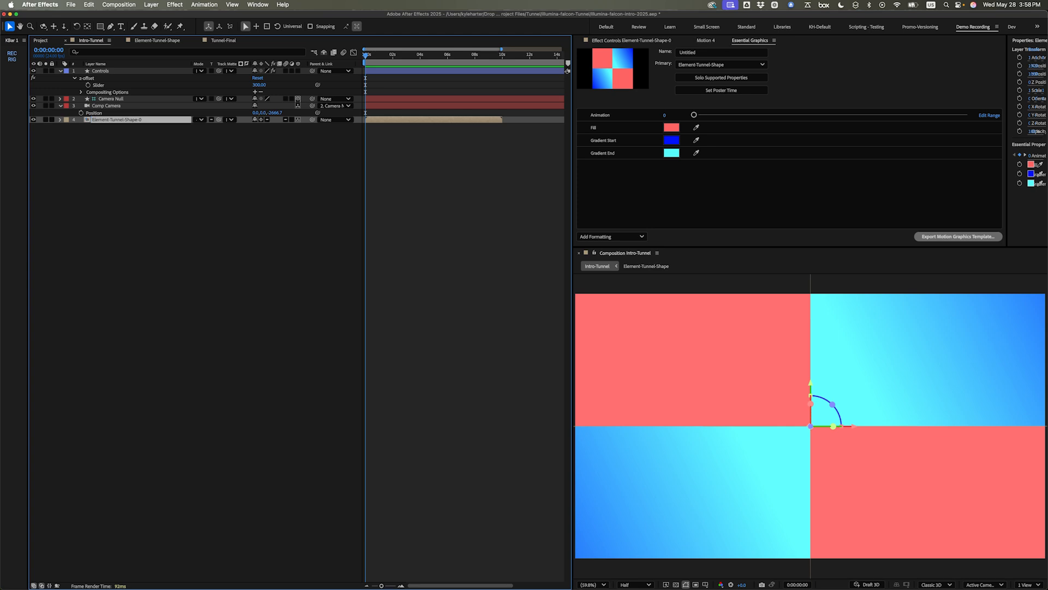
# Step: Add a Z Position expression to Element-Tunnel-Shape-0 that defines const zOffset from the Controls layer's z-offset Slider
pyautogui.press('p')
pyautogui.keyDown('alt'); pyautogui.click(81, 140); pyautogui.keyUp('alt')
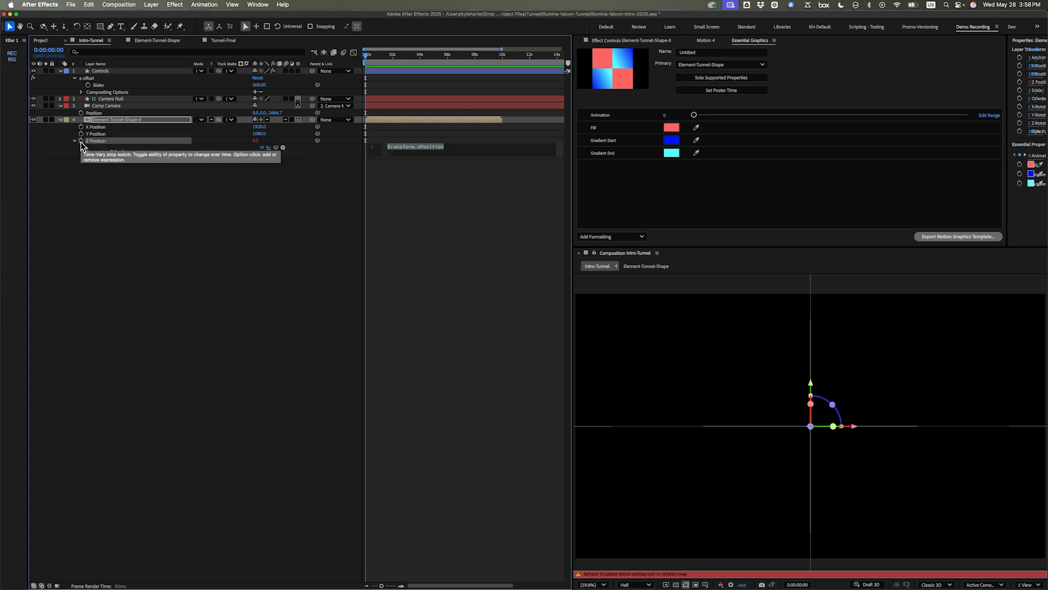
pyautogui.write('c')
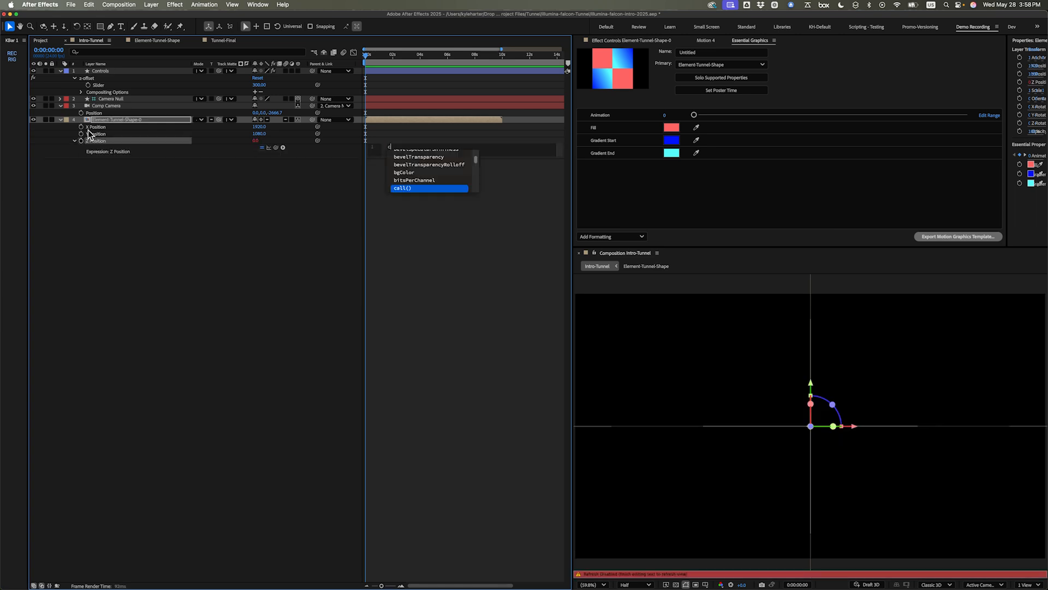
pyautogui.write('onst zOf')
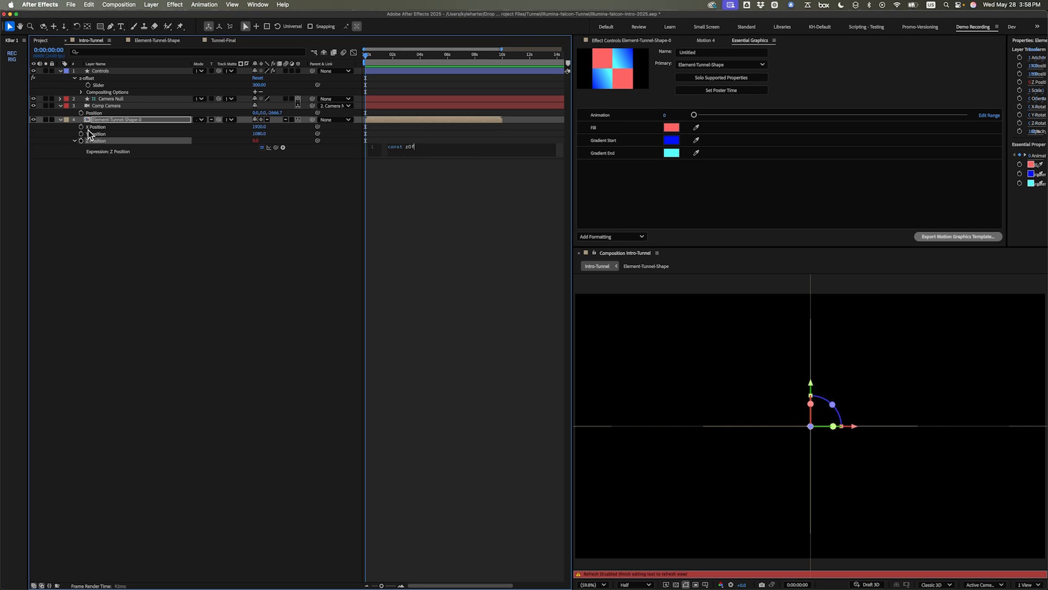
pyautogui.write('fset =')
pyautogui.moveTo(268, 147); pyautogui.dragTo(156, 85)
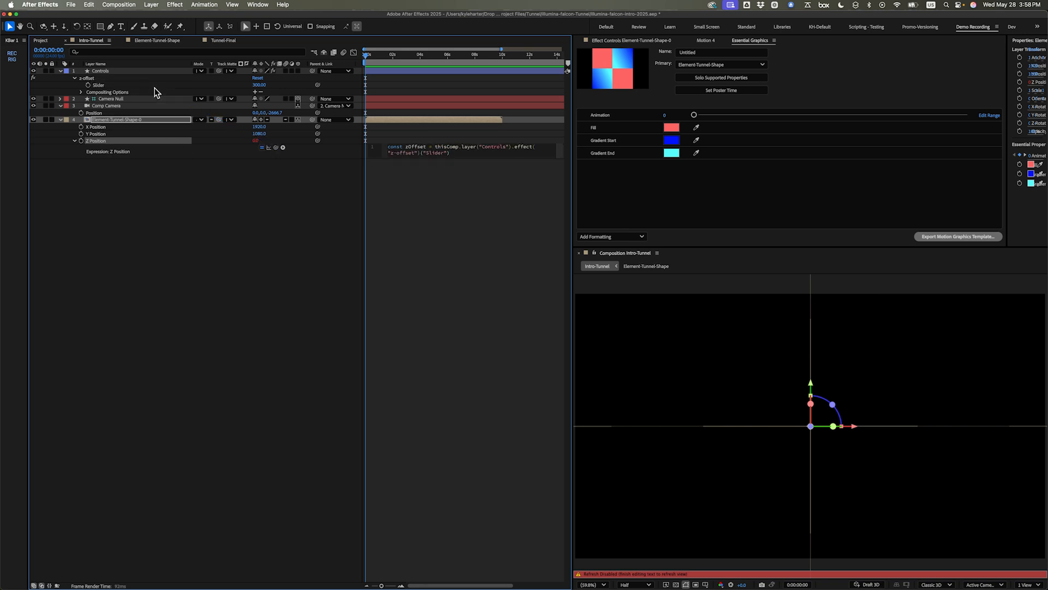
pyautogui.write(';')
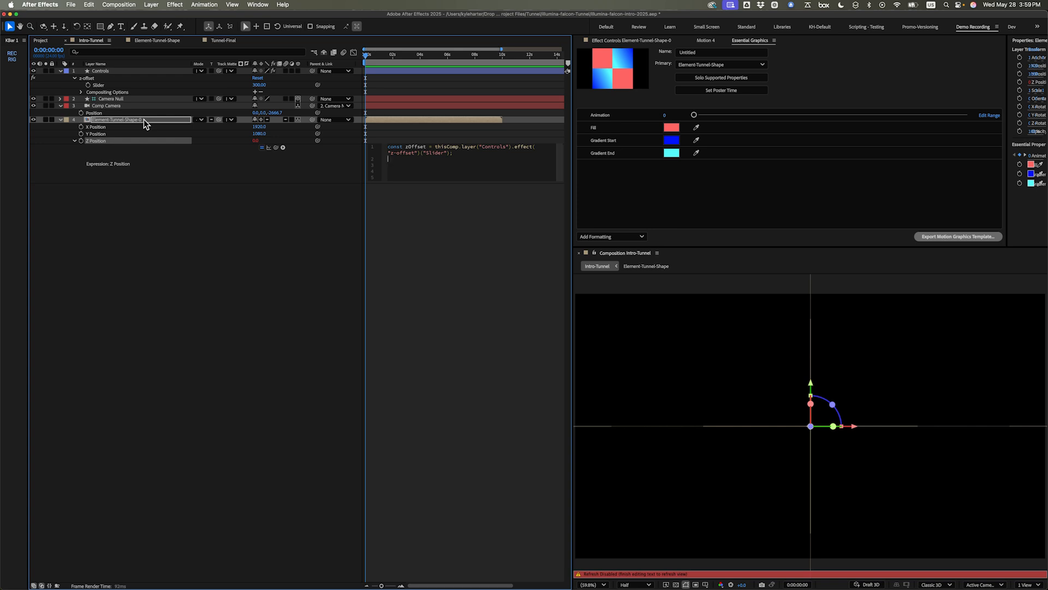
# Step: Add the line const nameSplit = name.split("-"); to the Z Position expression
pyautogui.write('const')
pyautogui.press('BackSpace')
pyautogui.press('BackSpace')
pyautogui.write('nameSplit = name')
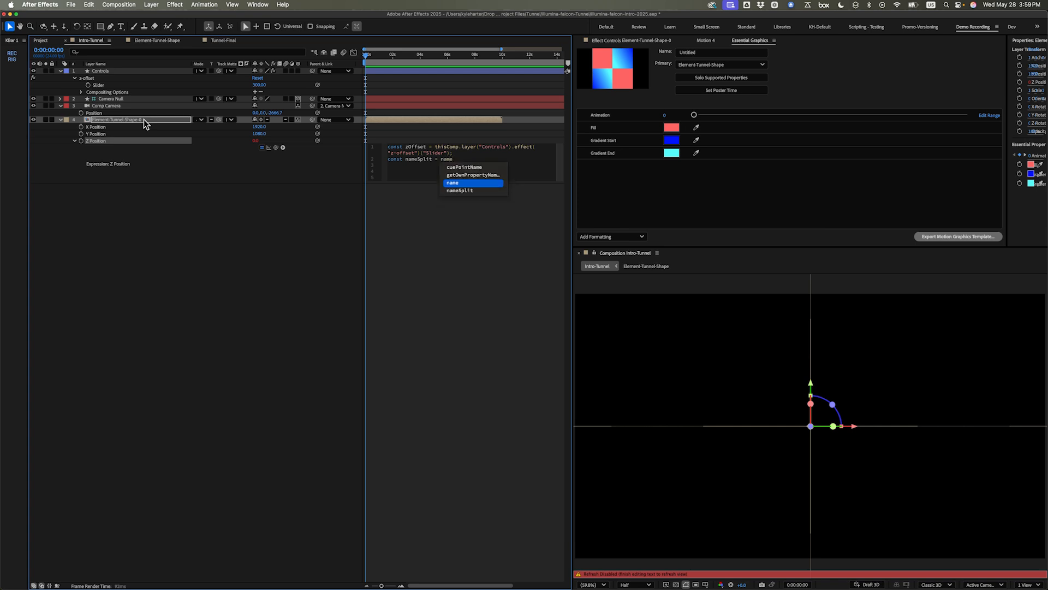
pyautogui.write('.')
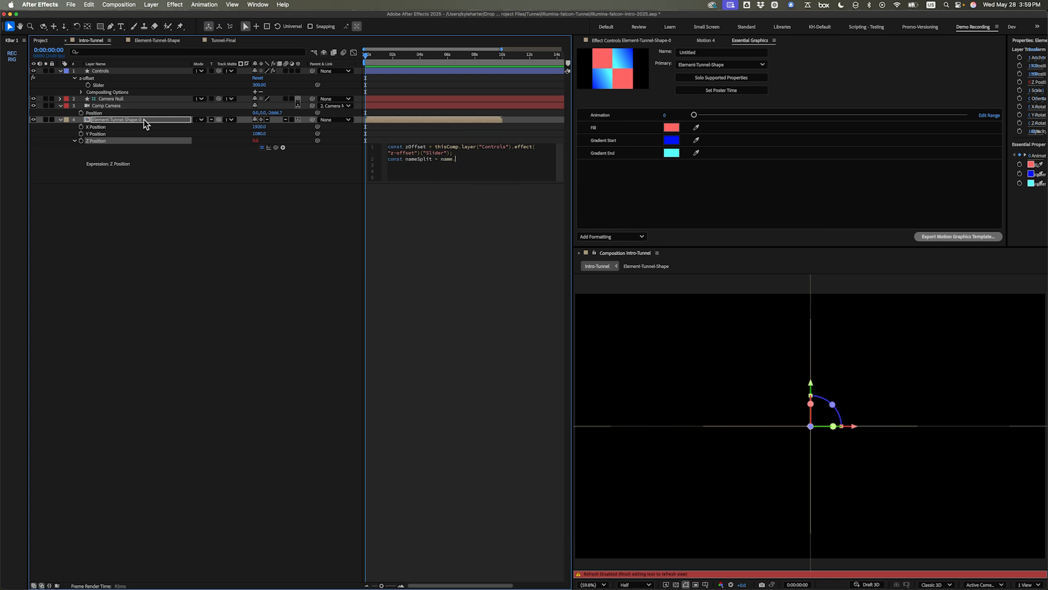
pyautogui.write('split()"-");')
pyautogui.press('Return')
# Step: Temporarily throw nameSplit in the Z Position expression, examine the reported name parts, and remove the throw line
pyautogui.write('throw nameS')
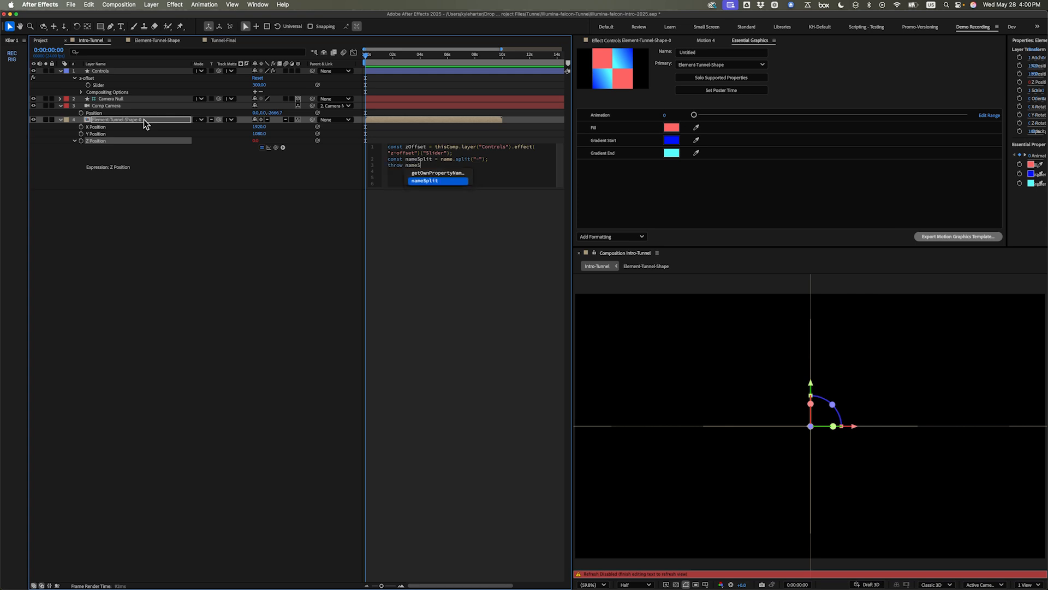
pyautogui.press('Return')
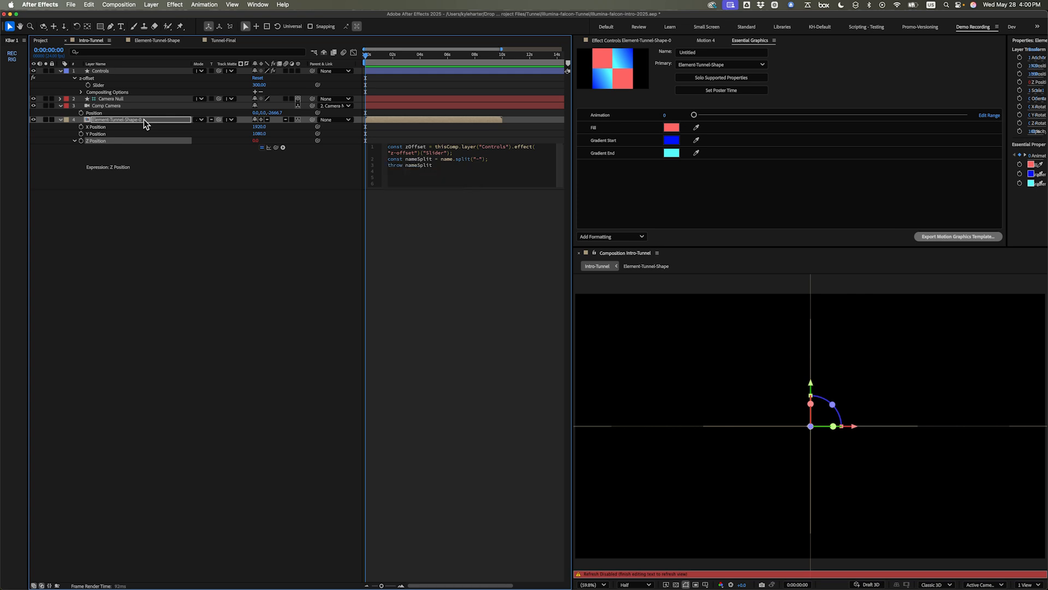
pyautogui.click(143, 119)
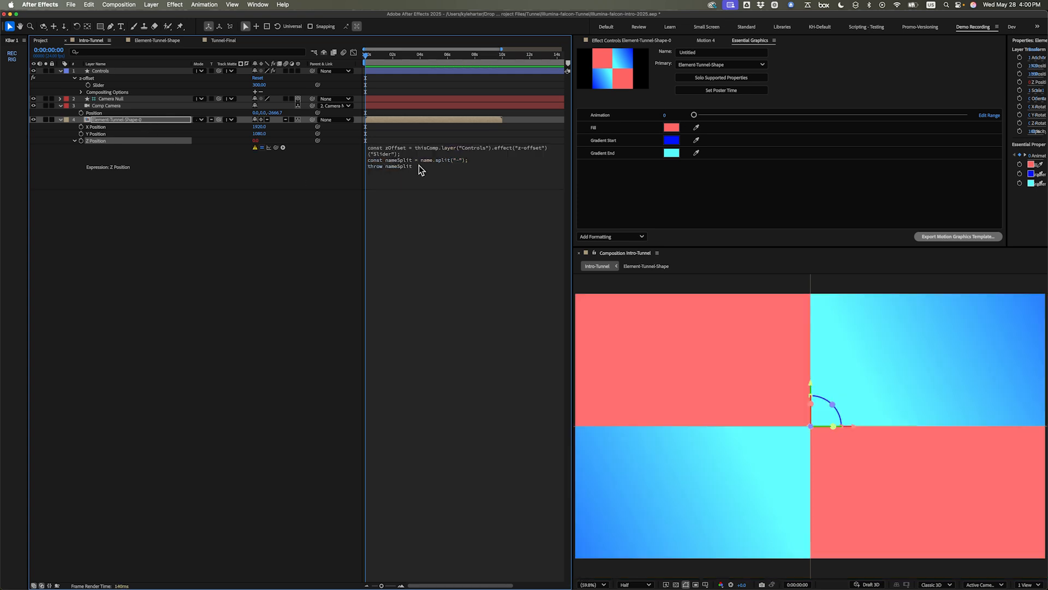
pyautogui.click(447, 181)
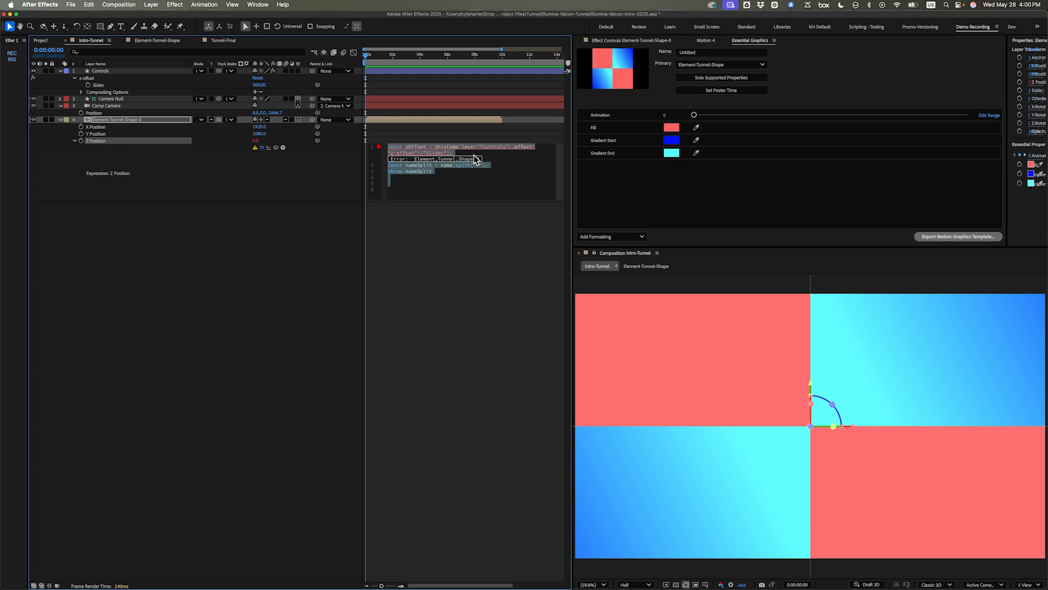
pyautogui.click(456, 177)
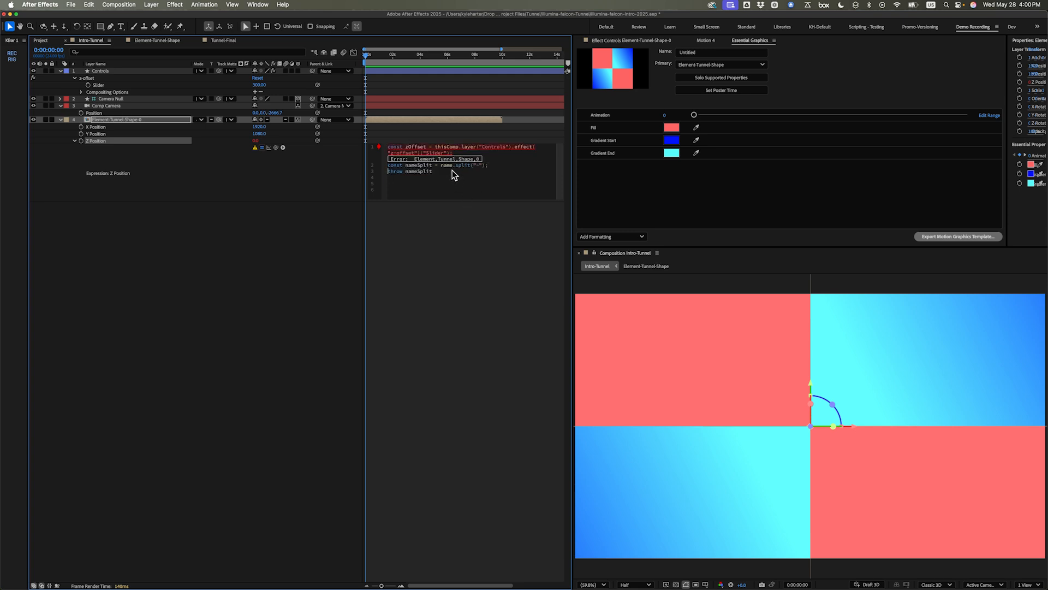
pyautogui.tripleClick(452, 171)
pyautogui.press('BackSpace')
# Step: Add the line const last = parseInt(nameSplit.slice(-1)); to the Z Position expression
pyautogui.write('c')
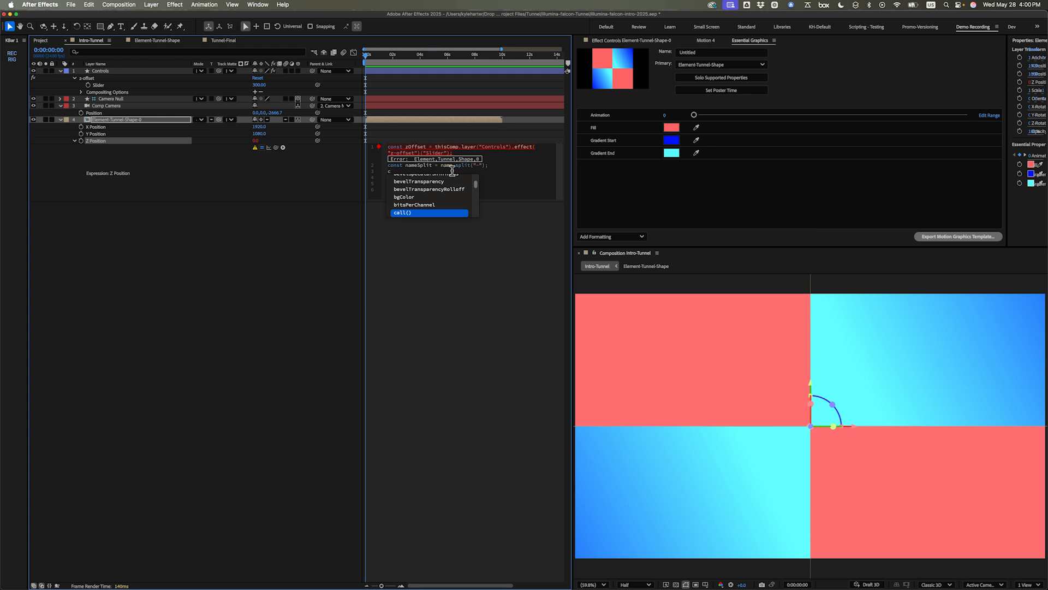
pyautogui.write('onst l')
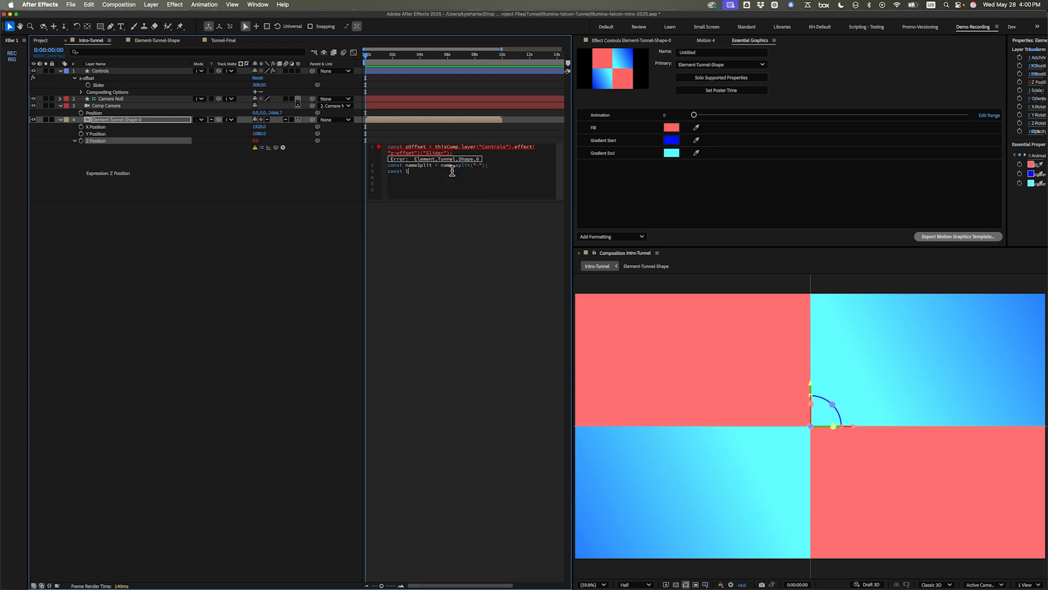
pyautogui.write('ast = nam')
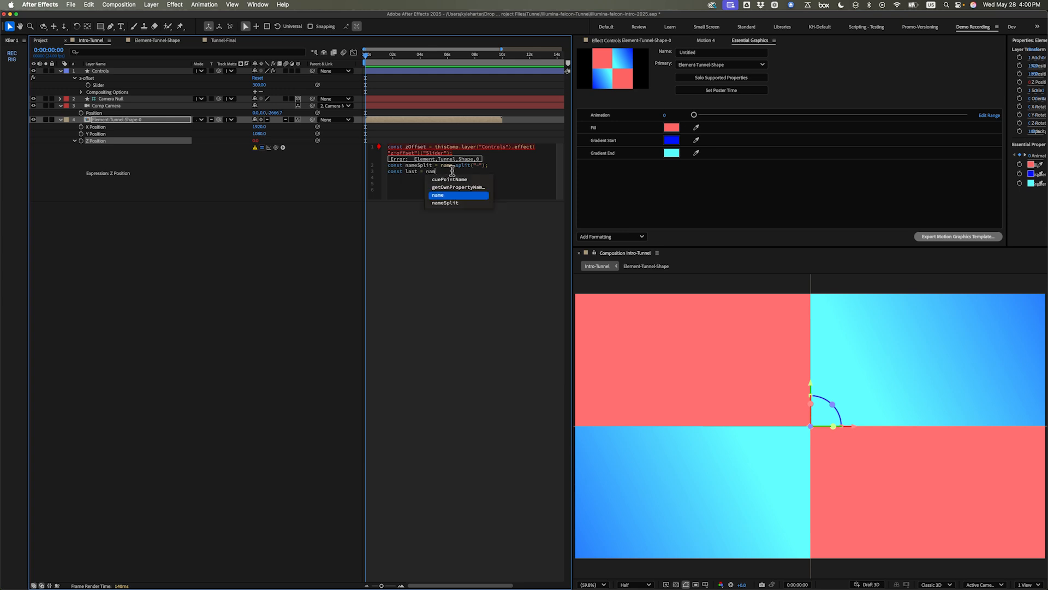
pyautogui.write('eSplit')
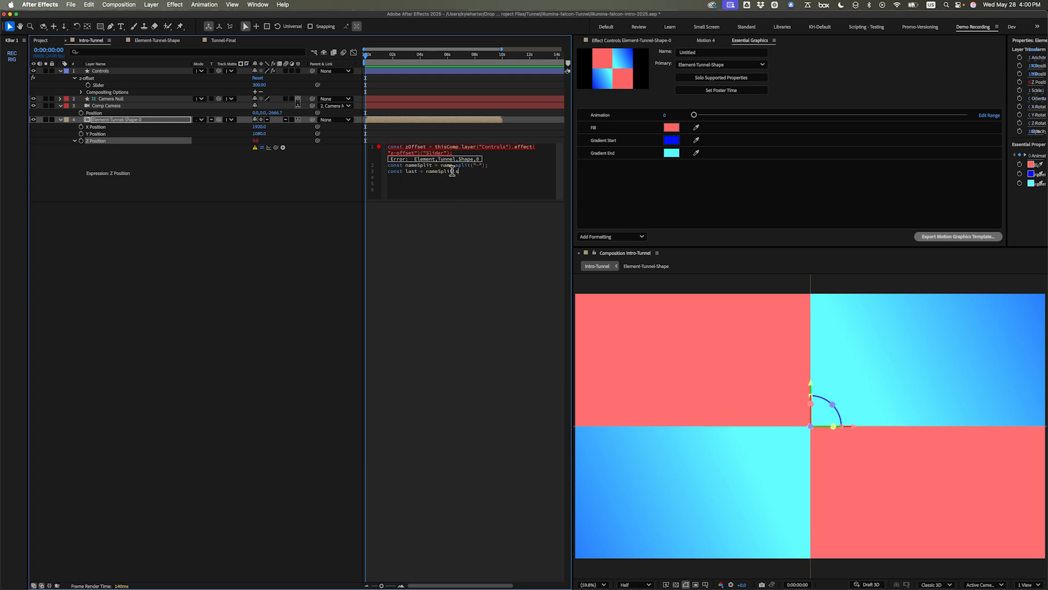
pyautogui.write('.slice(')
pyautogui.write('-')
pyautogui.write('-1')
pyautogui.write('parseInt')
pyautogui.write('(')
pyautogui.press('Delete')
pyautogui.press('super+Right')
pyautogui.press('Return')
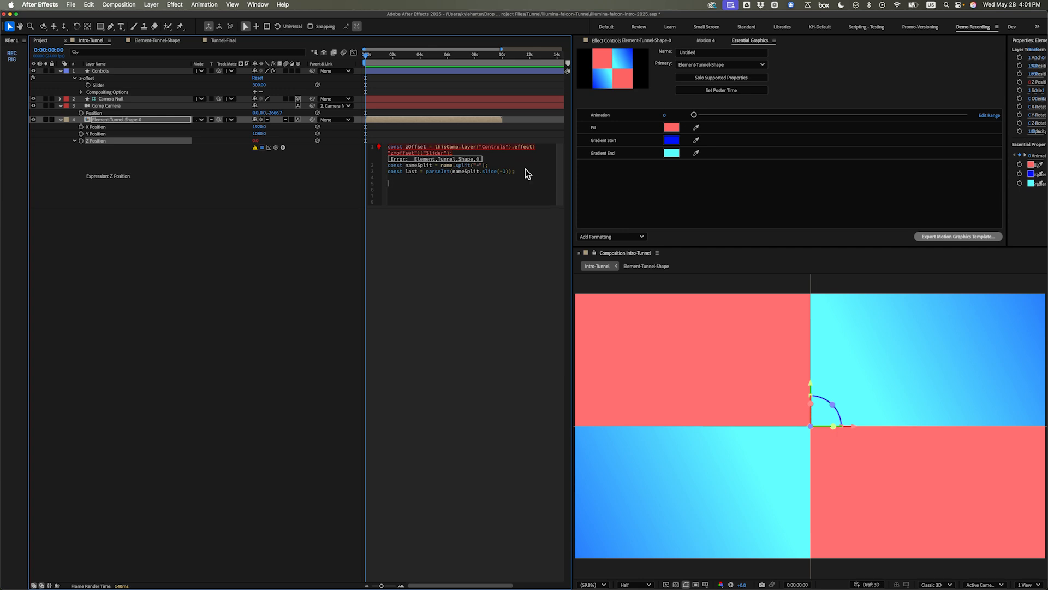
# Step: Finish the Z Position expression with const finalZ = value + (last * zOffset); and return finalZ on the last line
pyautogui.write('z')
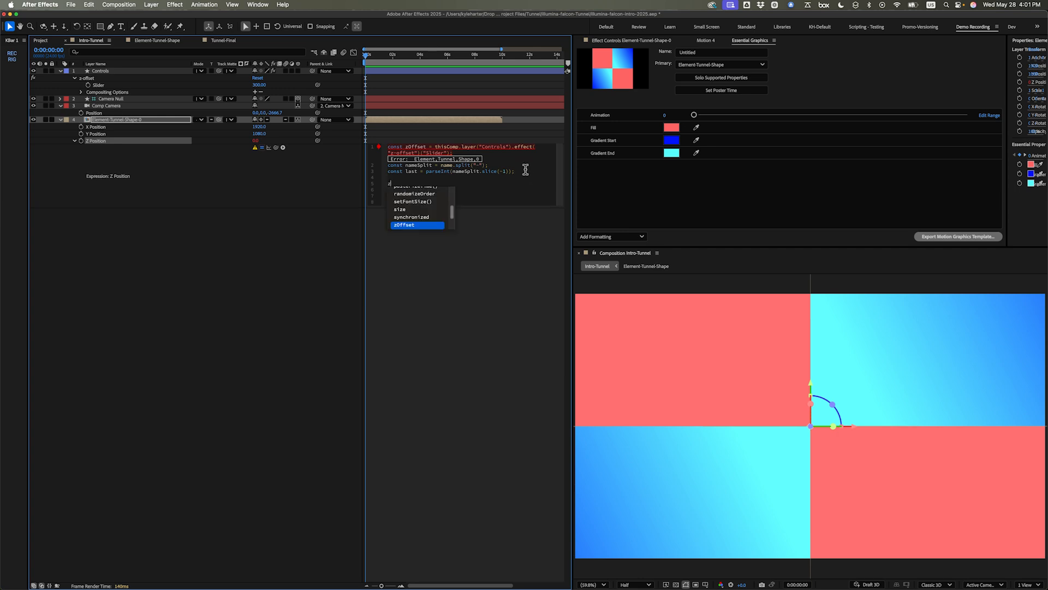
pyautogui.press('BackSpace')
pyautogui.write('const final')
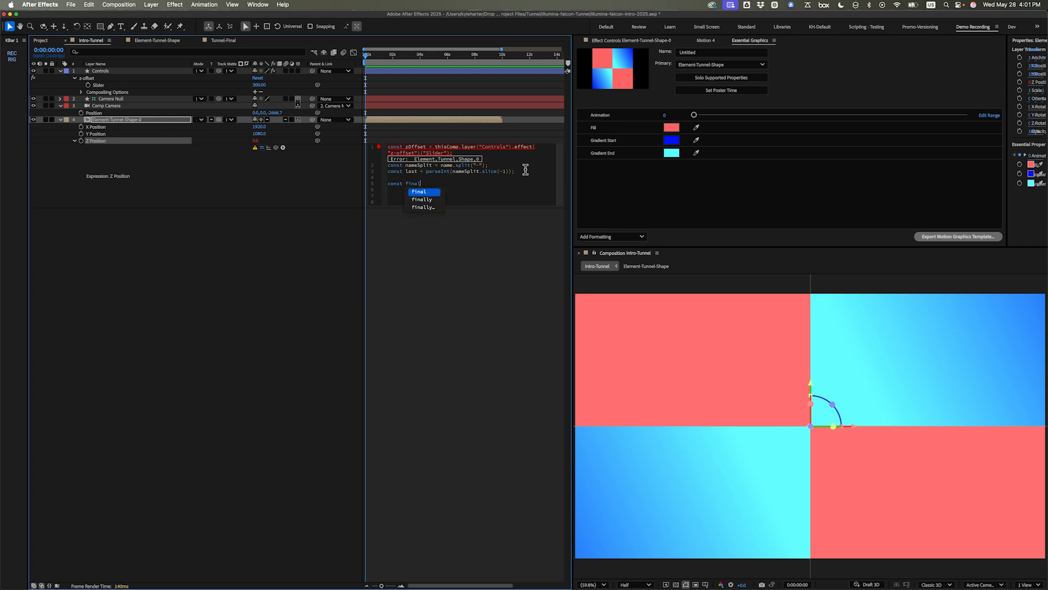
pyautogui.write('Z = value')
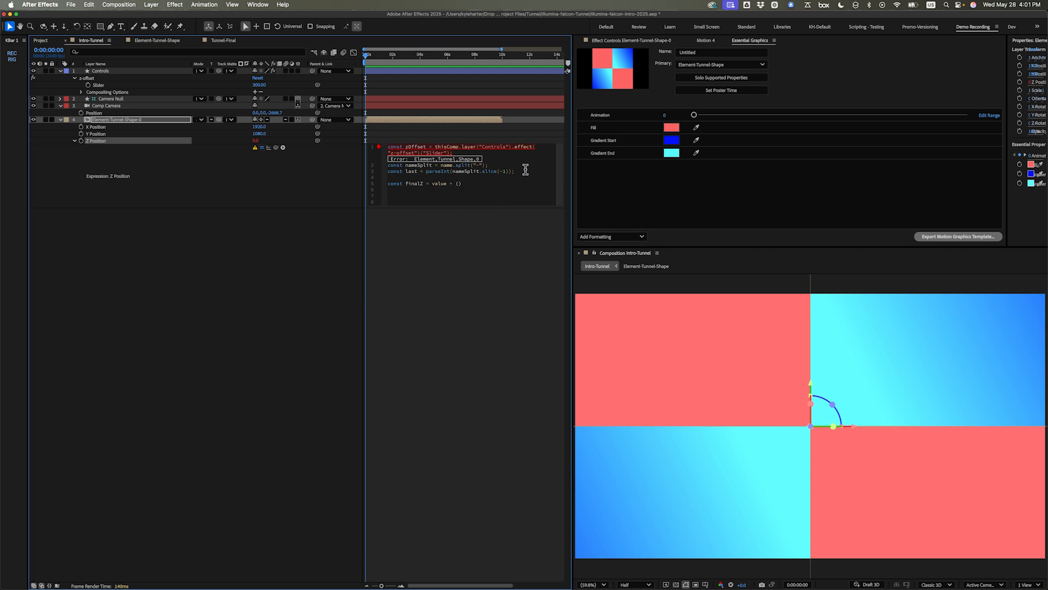
pyautogui.write(' + (last * zOffset);')
pyautogui.press('Return')
pyautogui.write('finalZ')
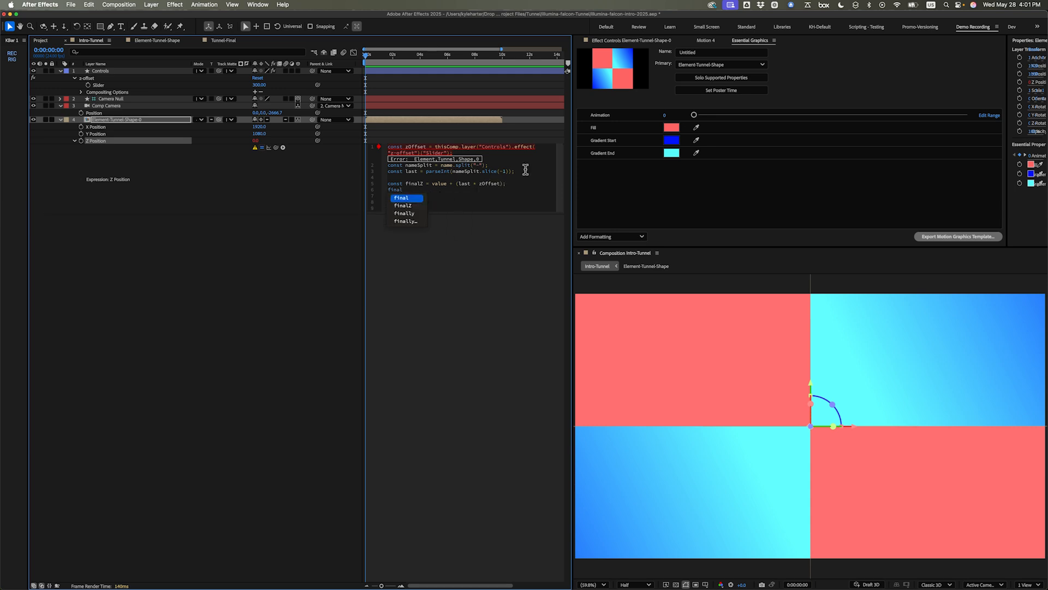
pyautogui.press('KP_Enter')
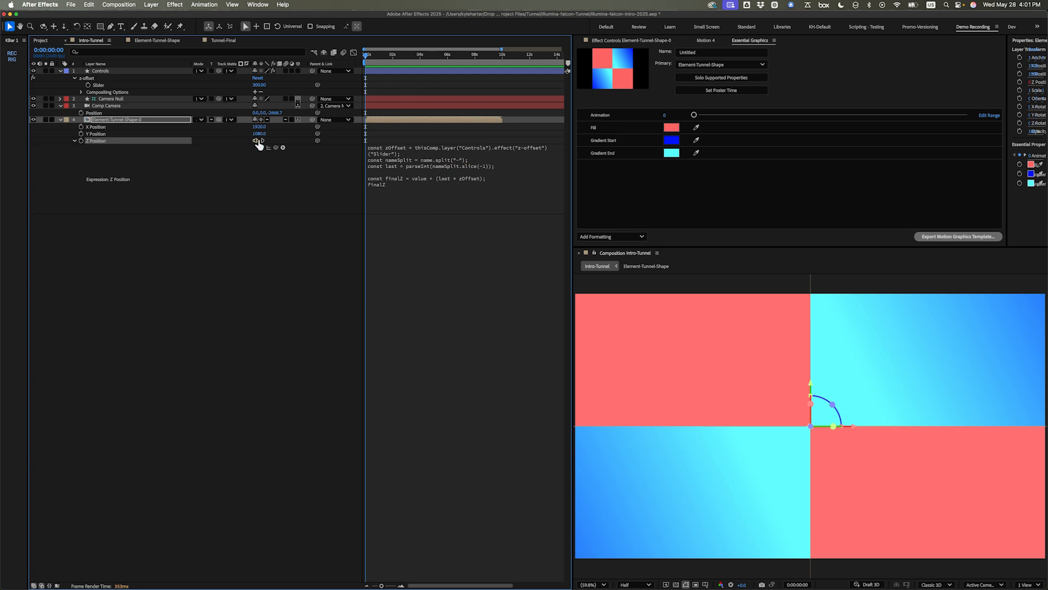
# Step: Duplicate Element-Tunnel-Shape-0 and name the copy Element-Tunnel-Shape-1
pyautogui.click(132, 120)
pyautogui.press('super+d')
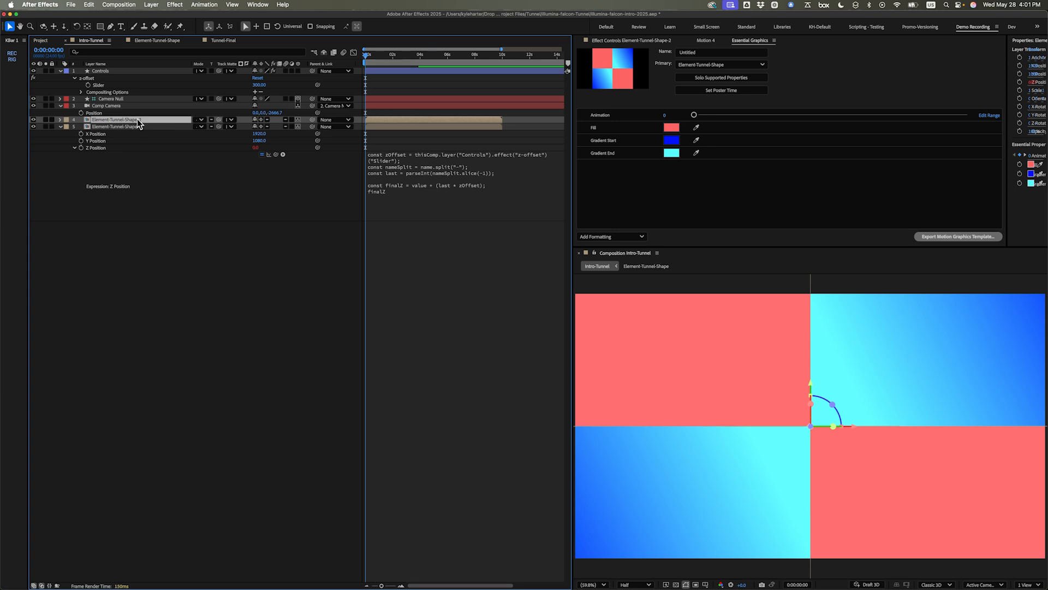
pyautogui.press('Return')
pyautogui.press('Right')
pyautogui.press('BackSpace')
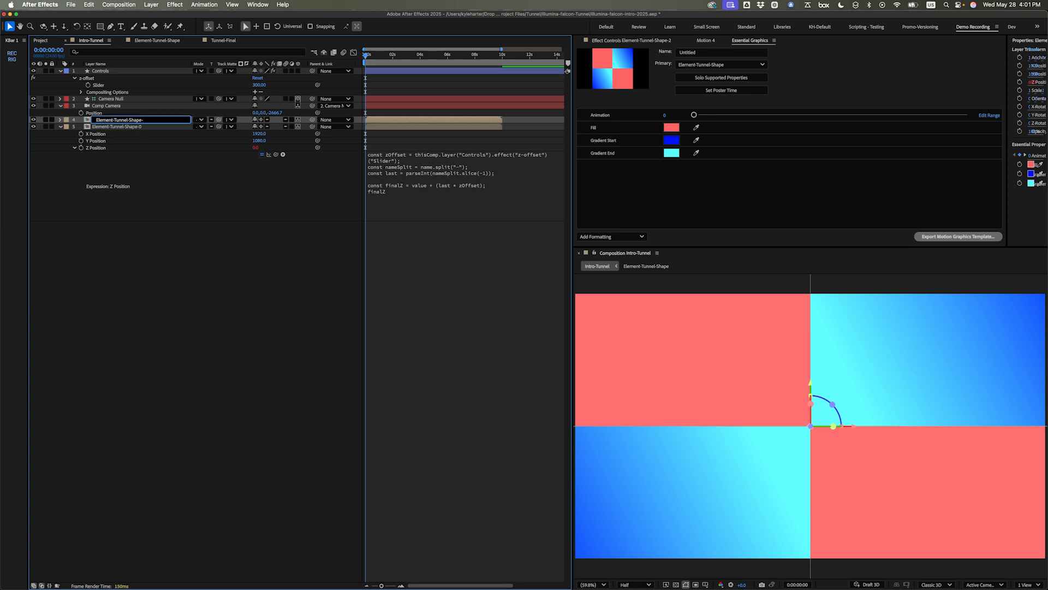
pyautogui.write('1')
pyautogui.click(257, 292)
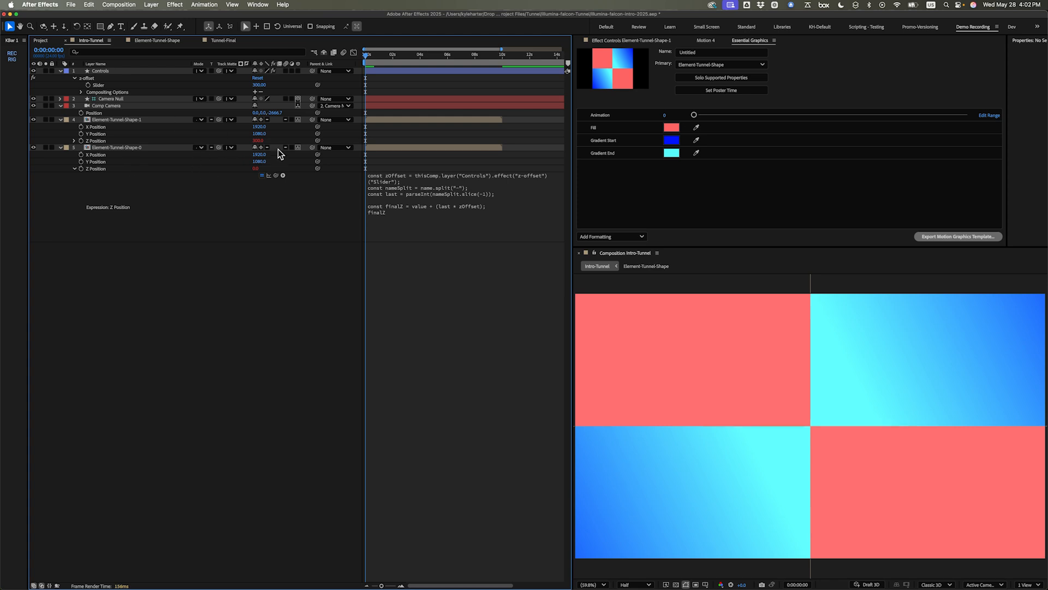
# Step: Duplicate Element-Tunnel-Shape-1 into Element-Tunnel-Shape-2 and Element-Tunnel-Shape-3, and display the composition in Custom View 1
pyautogui.click(167, 120)
pyautogui.press('super+d')
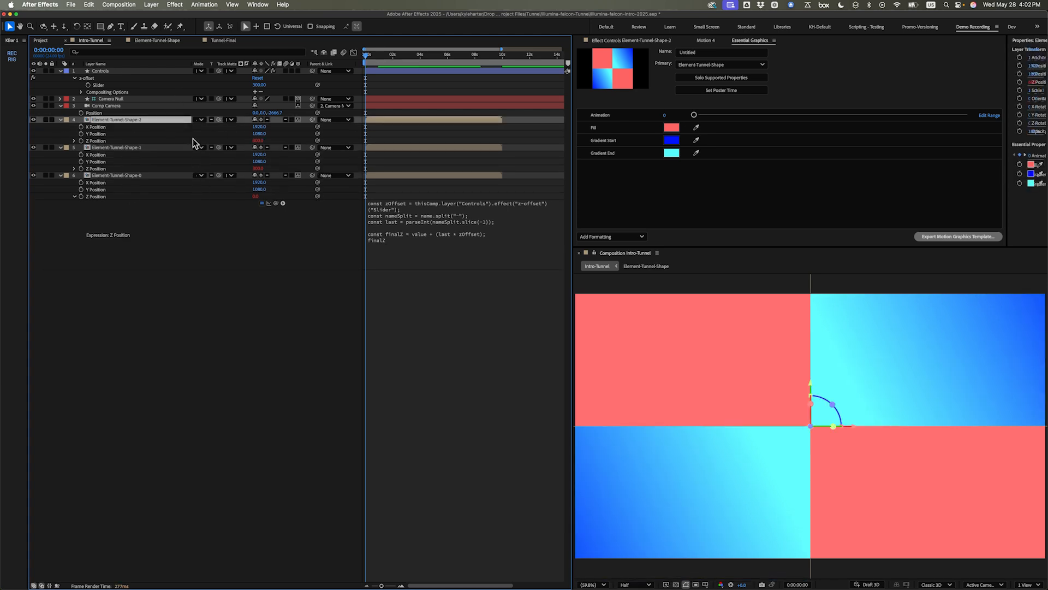
pyautogui.press('super+d')
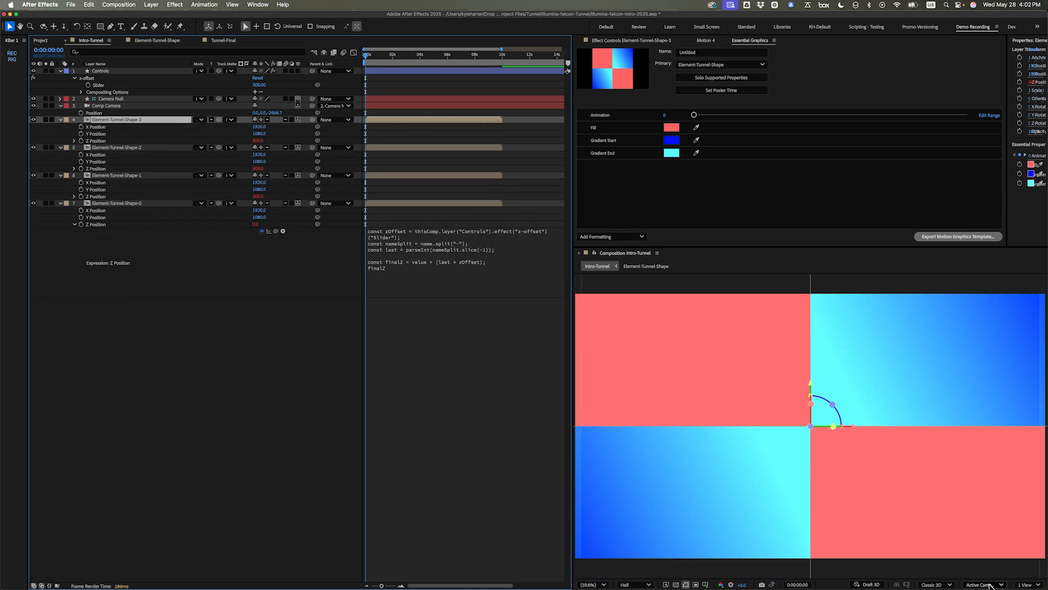
pyautogui.click(983, 584)
pyautogui.click(988, 519)
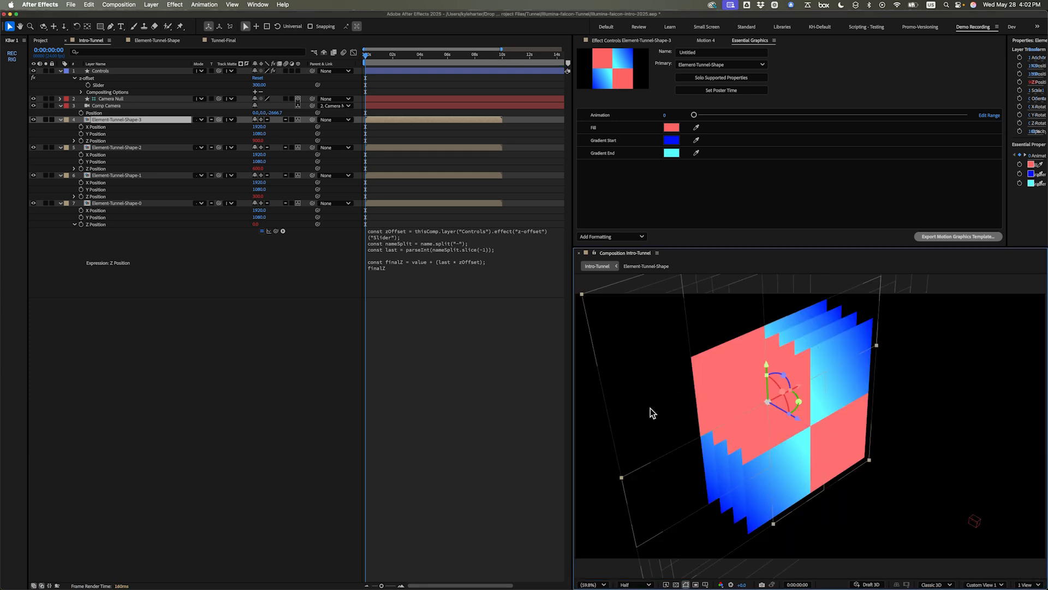
# Step: Try different z-offset Slider values on the Controls layer to test the layer spacing, and undo the change
pyautogui.click(183, 89)
pyautogui.moveTo(259, 85); pyautogui.dragTo(323, 98)
pyautogui.click(175, 351)
pyautogui.hotkey('ctrl', 'z')
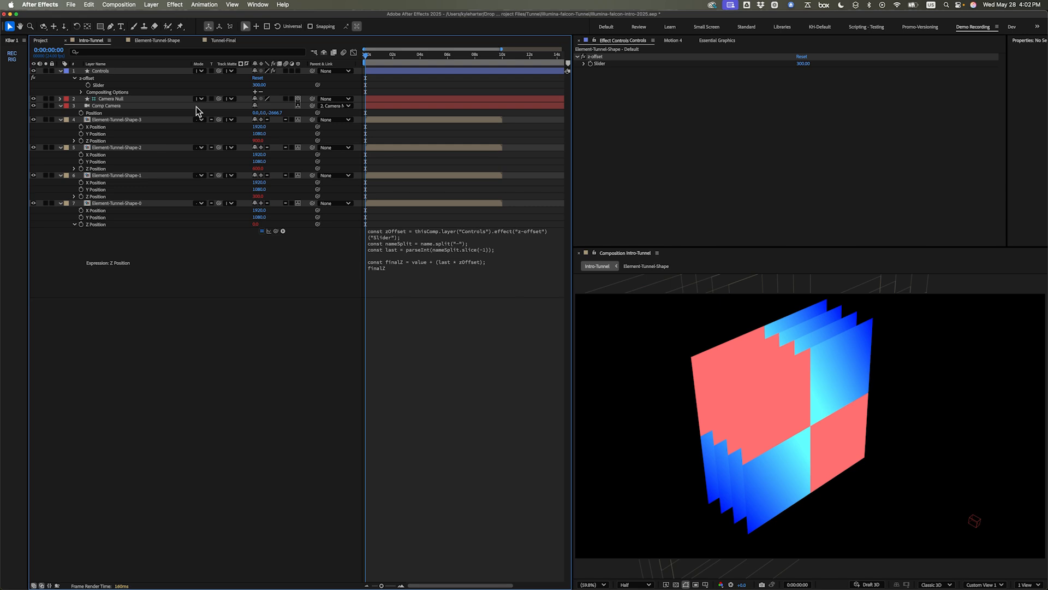
# Step: Reveal the modified properties of all four tunnel-shape layers and recolour Element-Tunnel-Shape-1 with a grey fill and green gradient
pyautogui.click(136, 205)
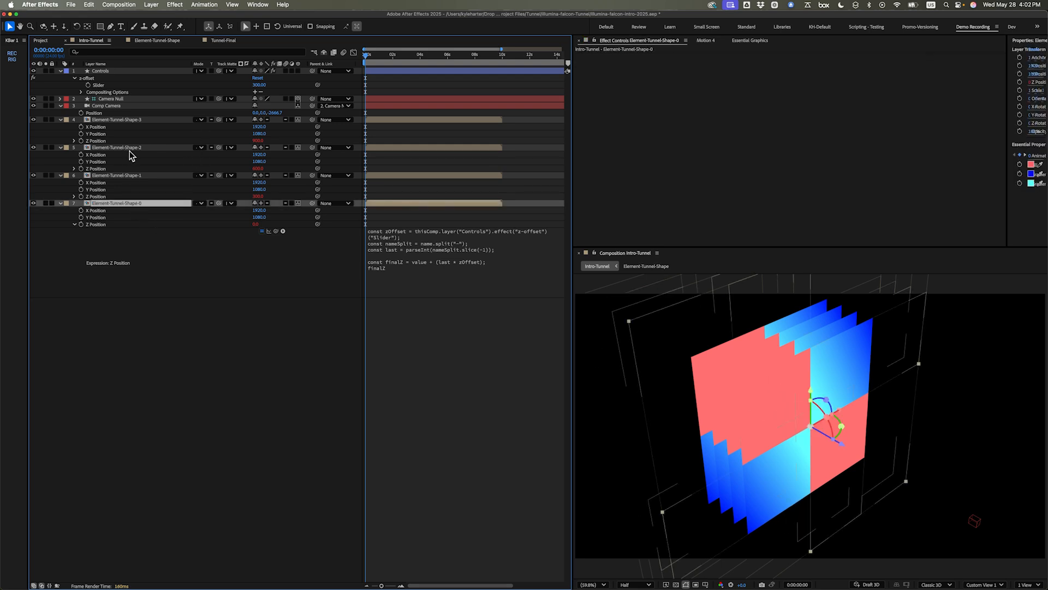
pyautogui.keyDown('shift'); pyautogui.click(124, 120); pyautogui.keyUp('shift')
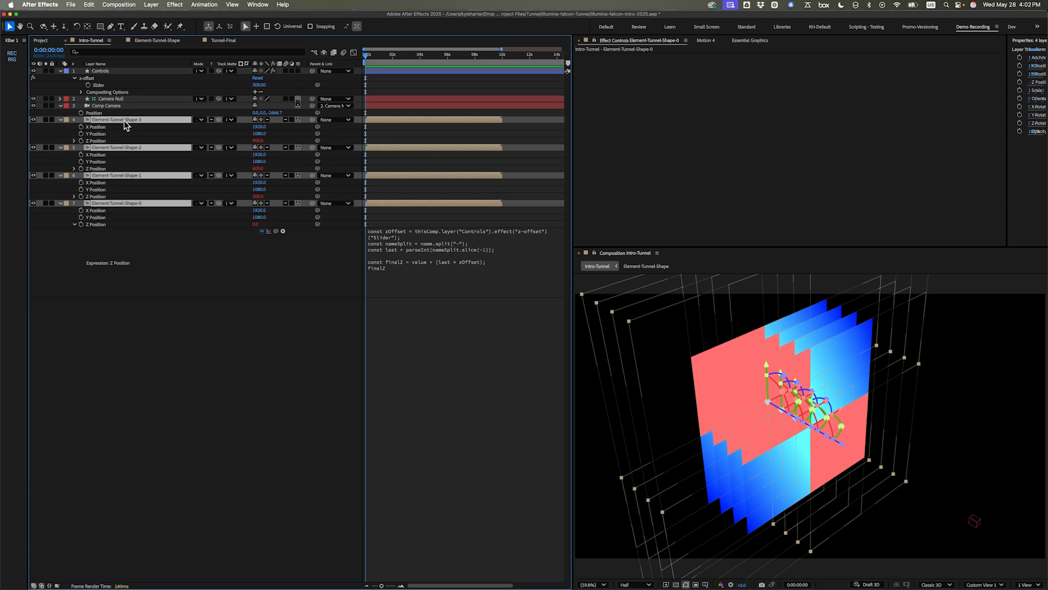
pyautogui.press('u')
pyautogui.press('u')
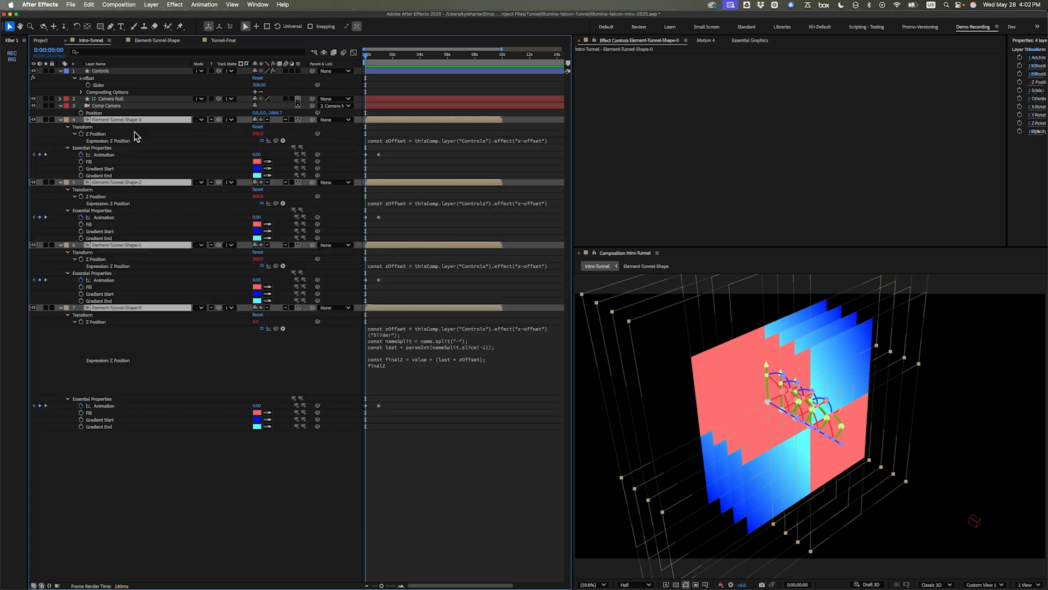
pyautogui.click(257, 294)
pyautogui.click(545, 324)
pyautogui.click(604, 257)
# Step: Recolour Element-Tunnel-Shape-2 with a light blue fill and a red gradient
pyautogui.click(257, 231)
pyautogui.moveTo(545, 324); pyautogui.dragTo(546, 361)
pyautogui.click(604, 256)
# Step: Recolour Element-Tunnel-Shape-3 with a green Fill, a light pink Gradient Start and a magenta Gradient End
pyautogui.click(257, 176)
pyautogui.click(545, 271)
pyautogui.click(605, 256)
pyautogui.click(257, 168)
pyautogui.click(463, 254)
pyautogui.click(605, 256)
pyautogui.click(256, 161)
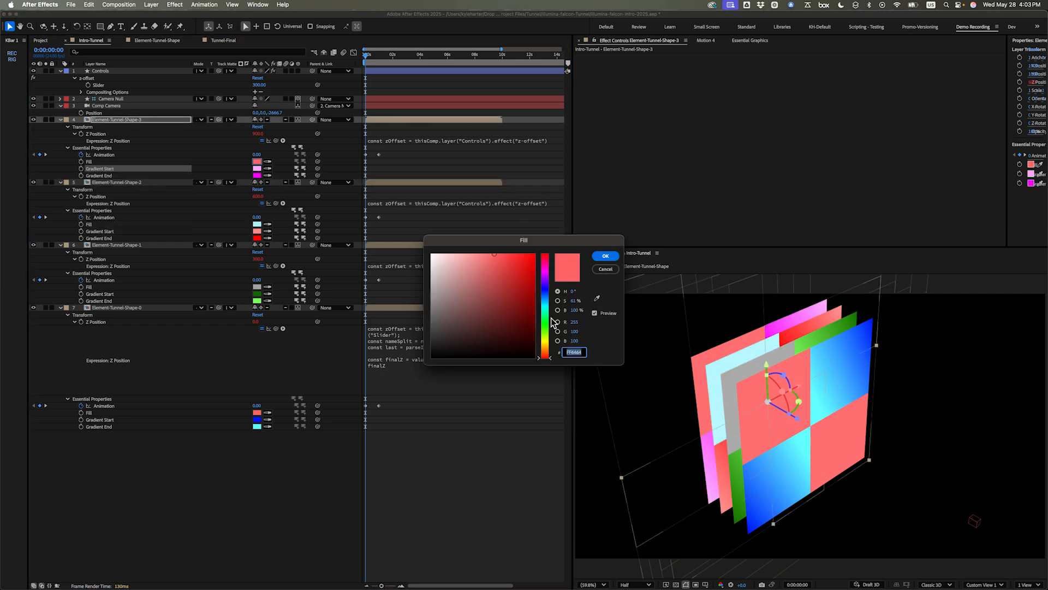
pyautogui.click(545, 320)
pyautogui.click(604, 256)
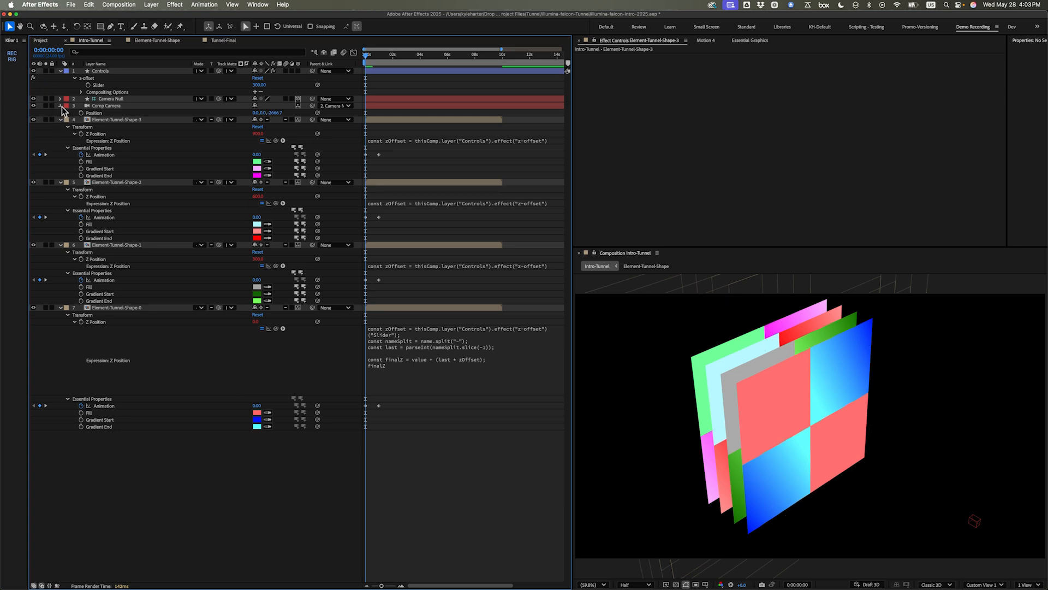
# Step: Collapse the Comp Camera layer's properties and return the composition view to Active Camera (Comp Camera)
pyautogui.scroll(-1, 234, 381)
pyautogui.click(989, 584)
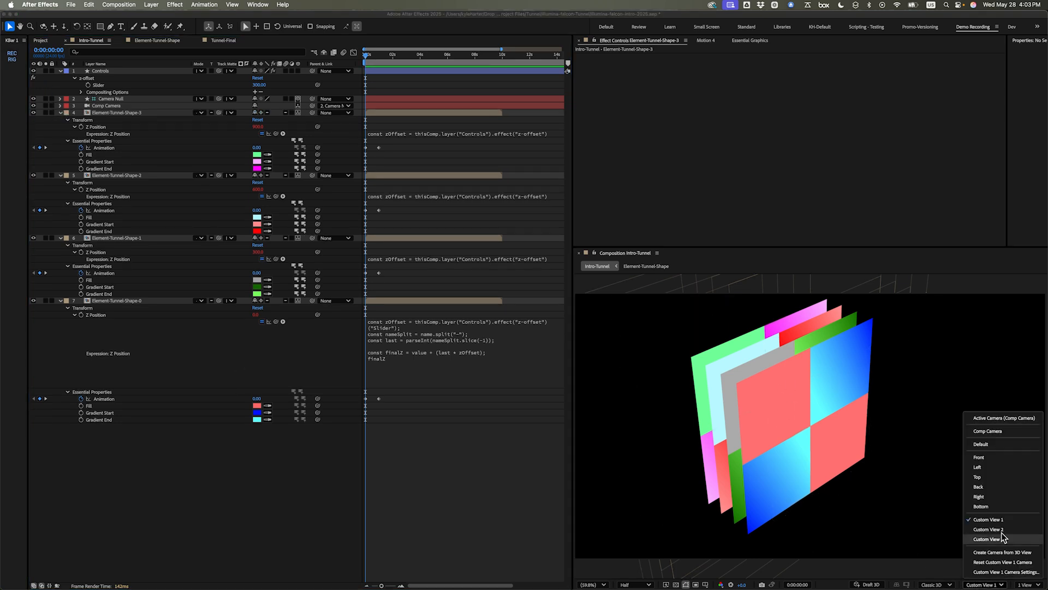
pyautogui.click(992, 417)
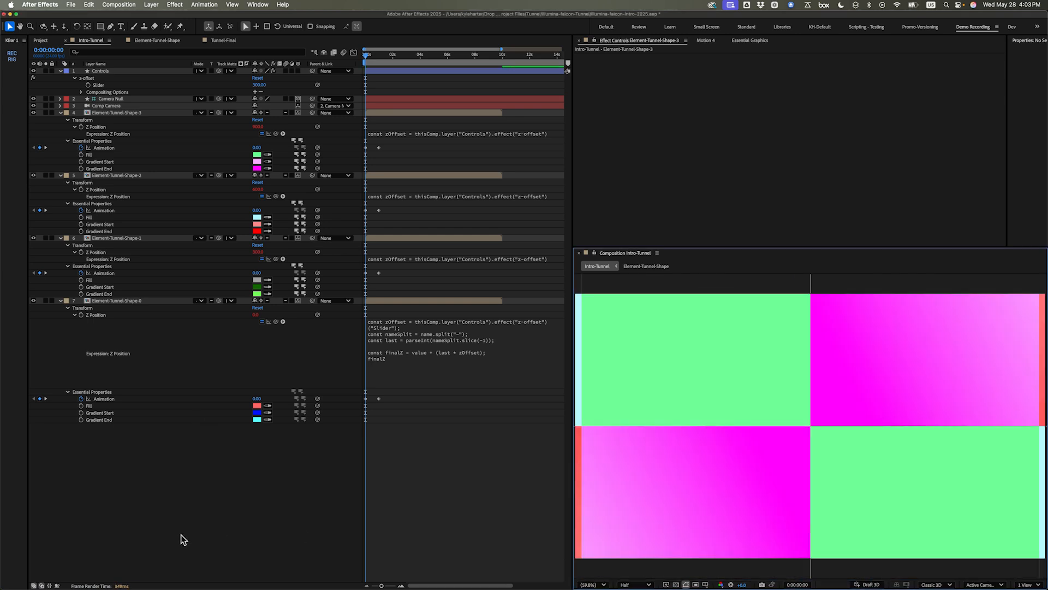
# Step: Keyframe Camera Null's Z Position at the start and again at 4 seconds with a value of 1000
pyautogui.click(121, 98)
pyautogui.press('p')
pyautogui.click(81, 120)
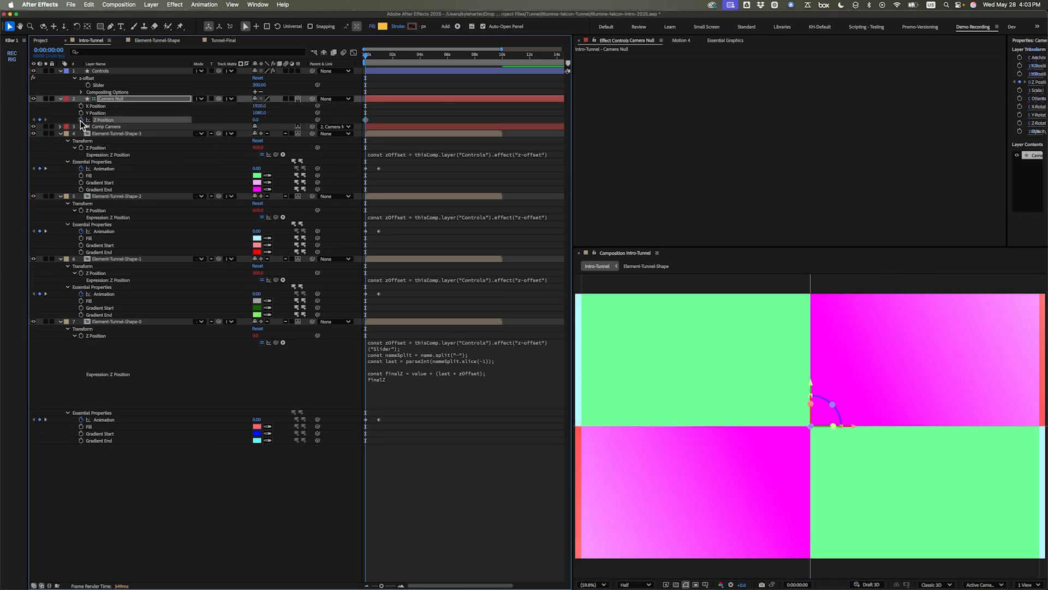
pyautogui.moveTo(403, 57); pyautogui.dragTo(420, 70)
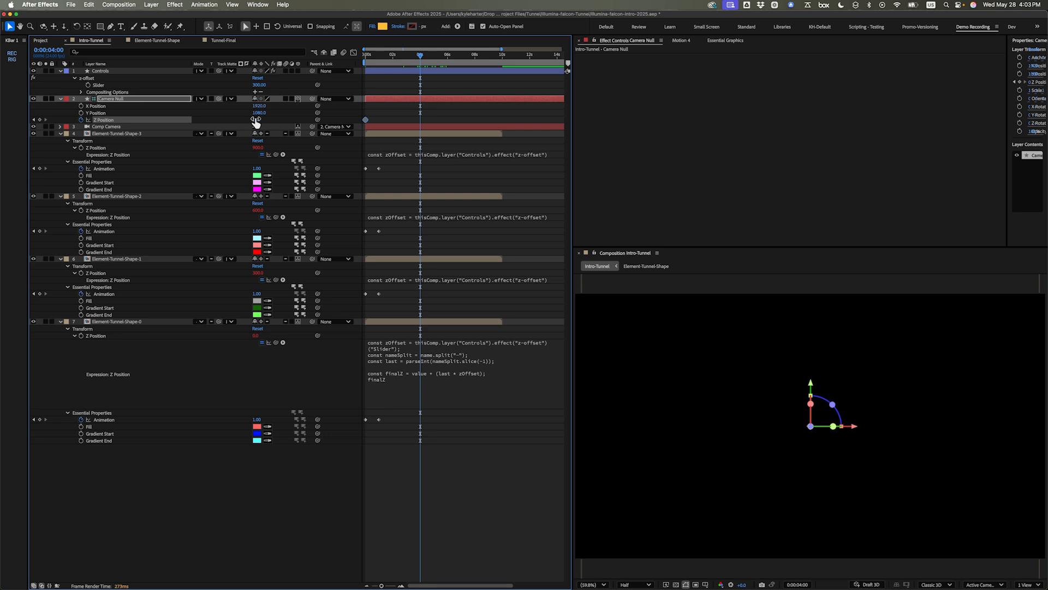
pyautogui.moveTo(256, 119); pyautogui.dragTo(301, 120)
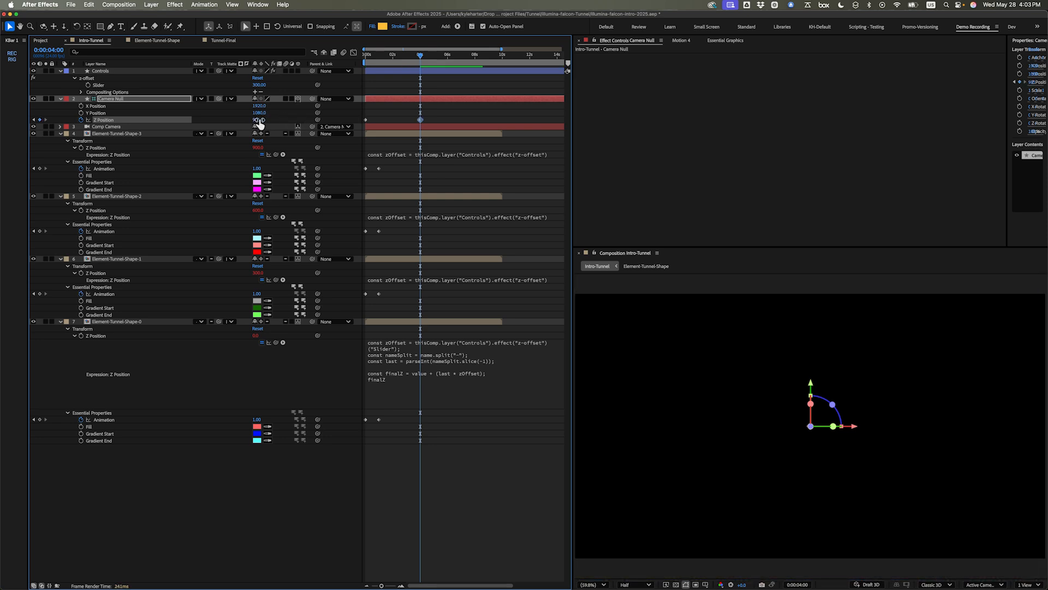
pyautogui.click(258, 120)
pyautogui.press('Return')
# Step: Set the z-offset Slider on the Controls layer to 600
pyautogui.click(272, 85)
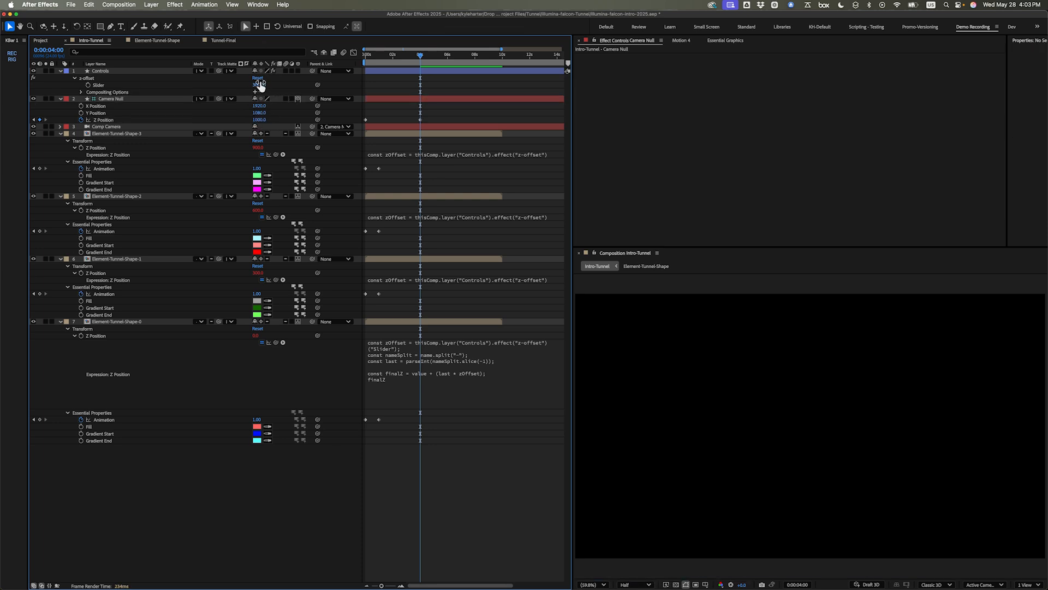
pyautogui.click(260, 85)
pyautogui.write('600')
pyautogui.press('Return')
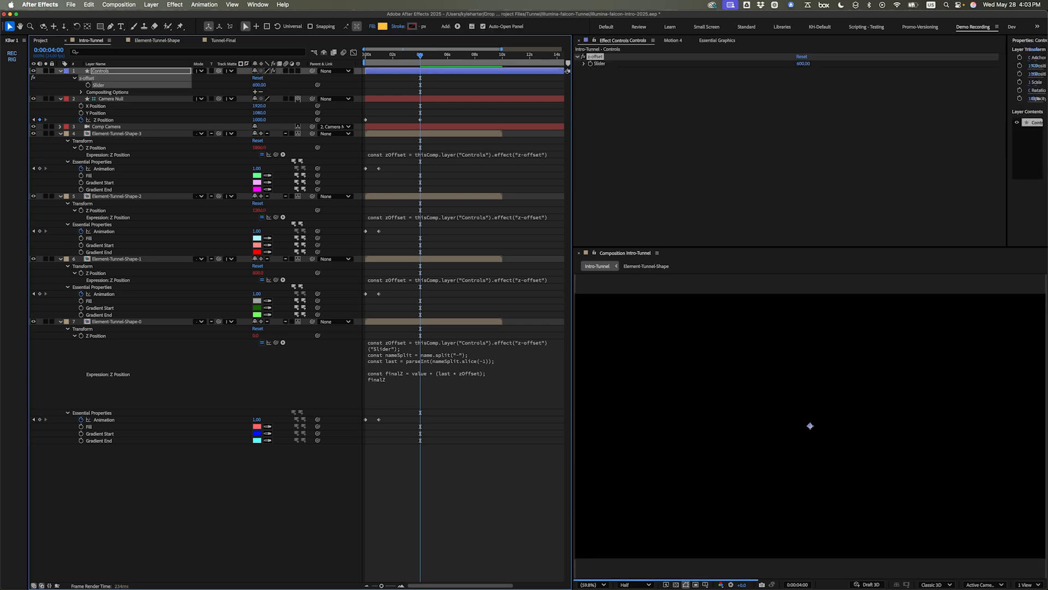
# Step: Return to the first frame and move the second Animation keyframe of all four tunnel-shape layers about 30 frames later
pyautogui.click(364, 54)
pyautogui.moveTo(392, 166); pyautogui.dragTo(379, 436)
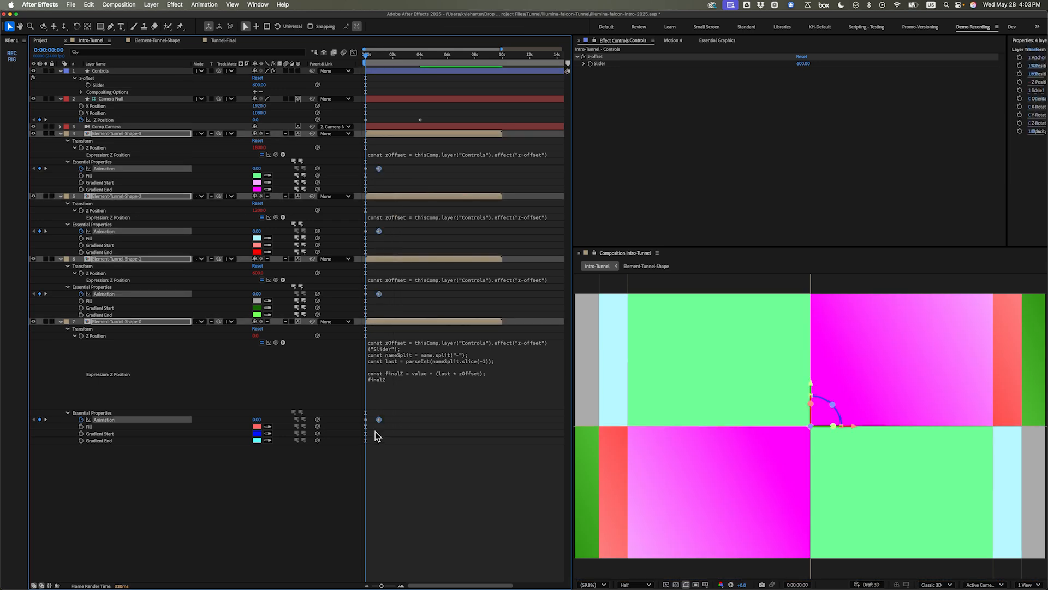
pyautogui.hotkey('alt', 'shift', 'Right')
pyautogui.hotkey('alt', 'shift', 'Right')
pyautogui.hotkey('alt', 'shift', 'Right')
pyautogui.click(498, 466)
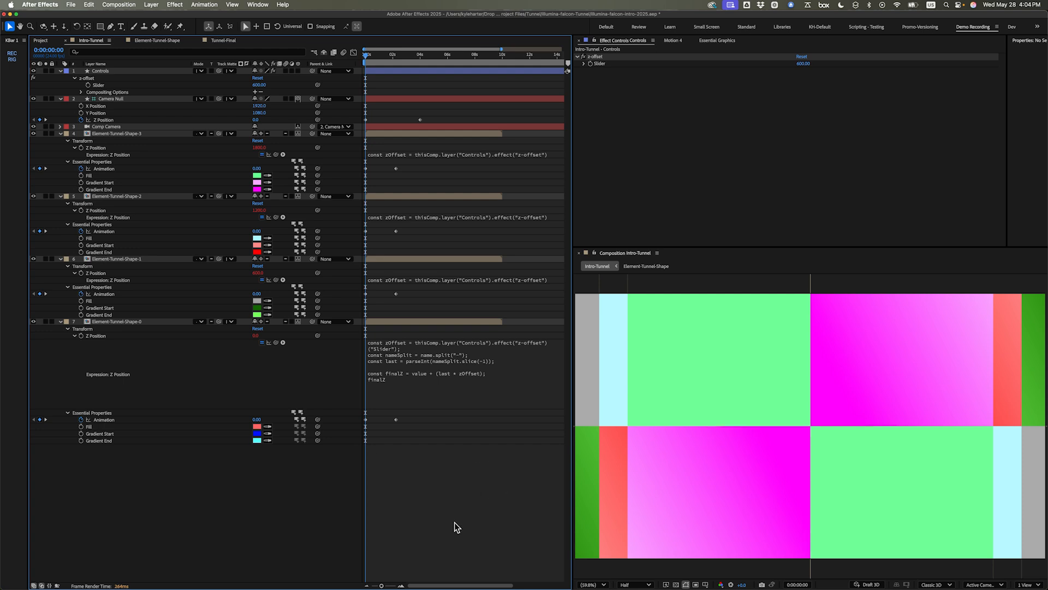
# Step: Collapse all layers, show only Camera Null's keyframes, and raise both Z Position keyframes together so the first is 1029
pyautogui.press('super+a')
pyautogui.press('u')
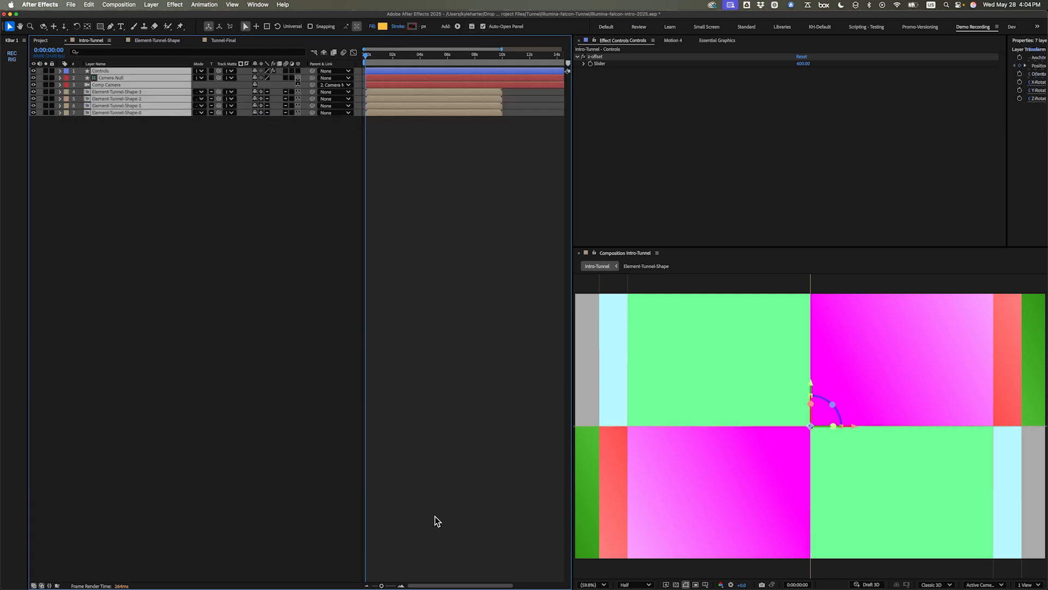
pyautogui.click(366, 249)
pyautogui.click(118, 84)
pyautogui.click(117, 78)
pyautogui.press('u')
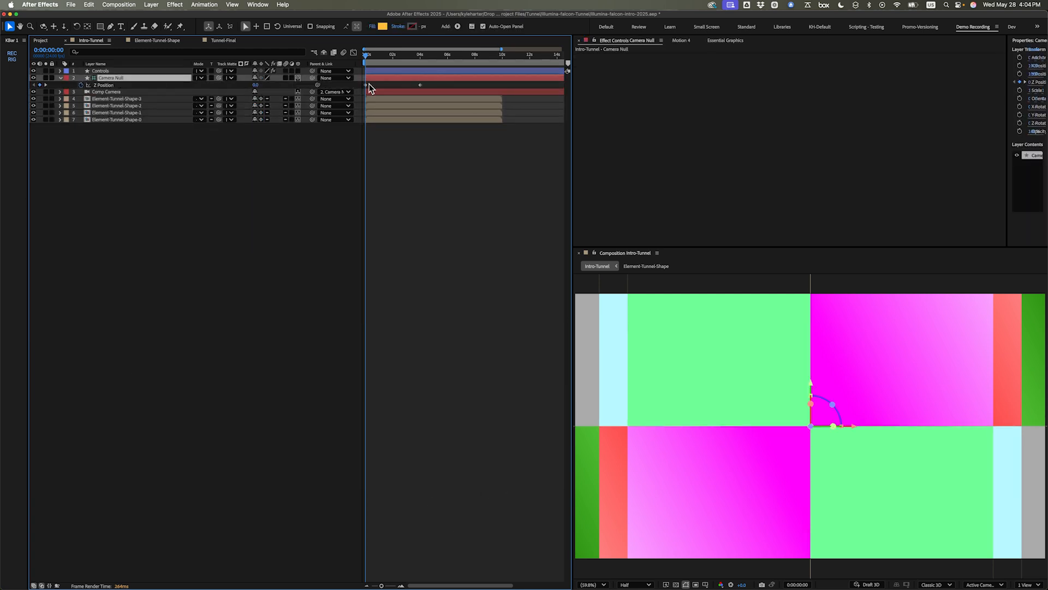
pyautogui.click(167, 85)
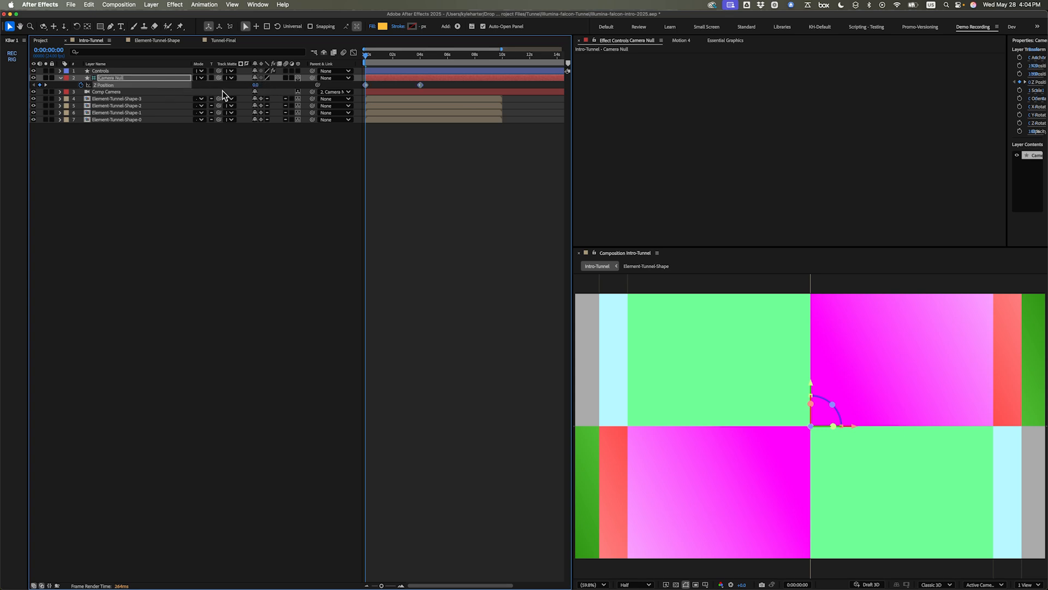
pyautogui.moveTo(259, 87); pyautogui.dragTo(308, 86)
pyautogui.click(423, 181)
# Step: Reverse the stacking order of the tunnel-shape layers so Element-Tunnel-Shape-0 is uppermost and Element-Tunnel-Shape-3 is lowest
pyautogui.click(135, 99)
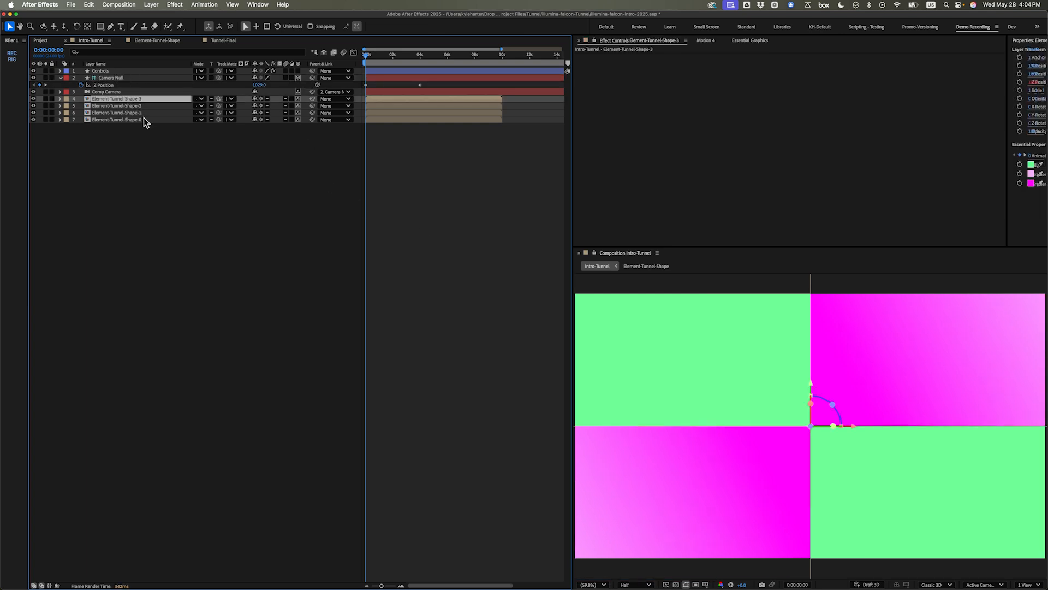
pyautogui.keyDown('shift'); pyautogui.click(146, 119); pyautogui.keyUp('shift')
pyautogui.click(226, 256)
pyautogui.moveTo(120, 119); pyautogui.dragTo(143, 112)
pyautogui.click(145, 121)
pyautogui.press('super+shift+a')
# Step: Reveal the Animation keyframes of the four tunnel-shape layers and scrub to 0:00:00:11 to examine the tunnel opening
pyautogui.click(140, 119)
pyautogui.keyDown('shift'); pyautogui.click(137, 97); pyautogui.keyUp('shift')
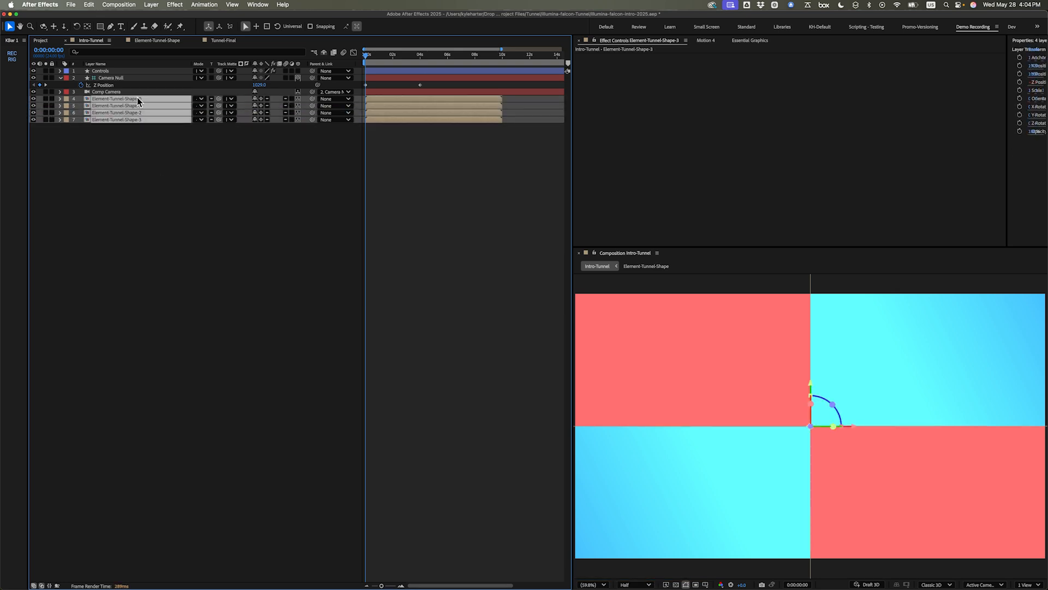
pyautogui.press('p')
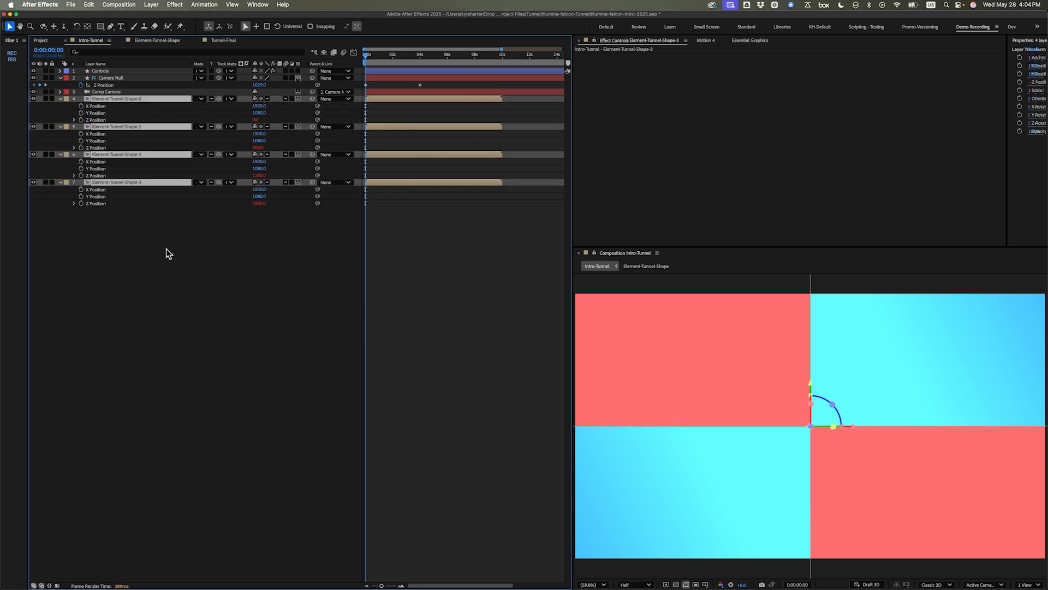
pyautogui.press('u')
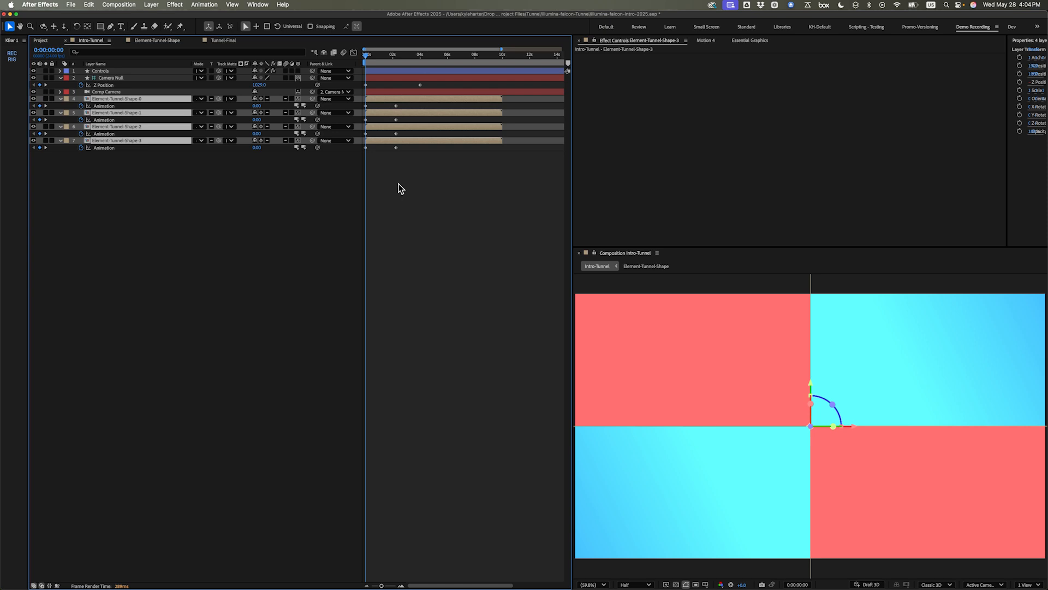
pyautogui.press('super+shift+a')
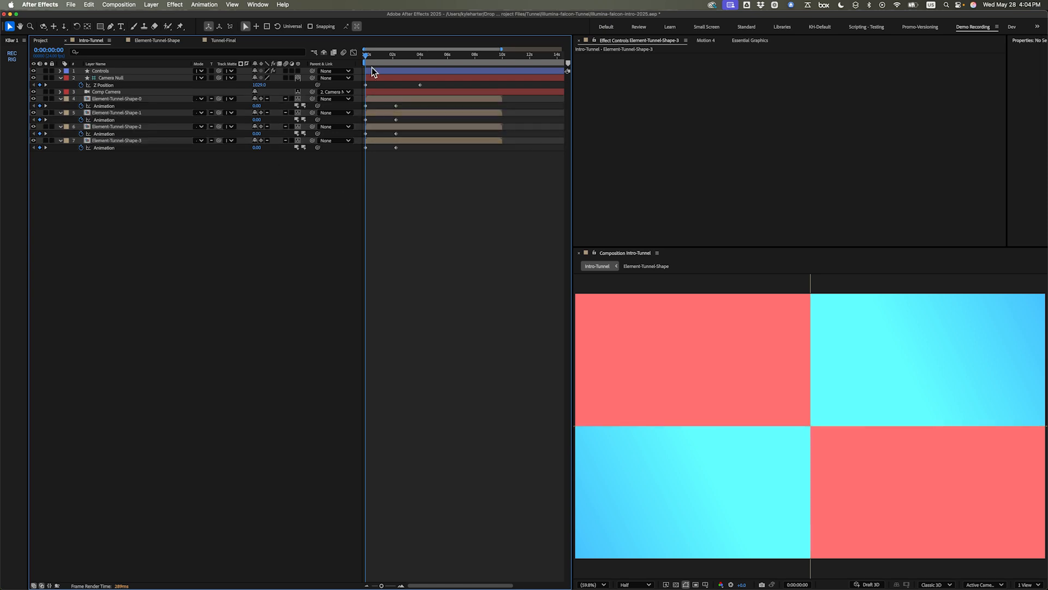
pyautogui.moveTo(368, 56); pyautogui.dragTo(372, 57)
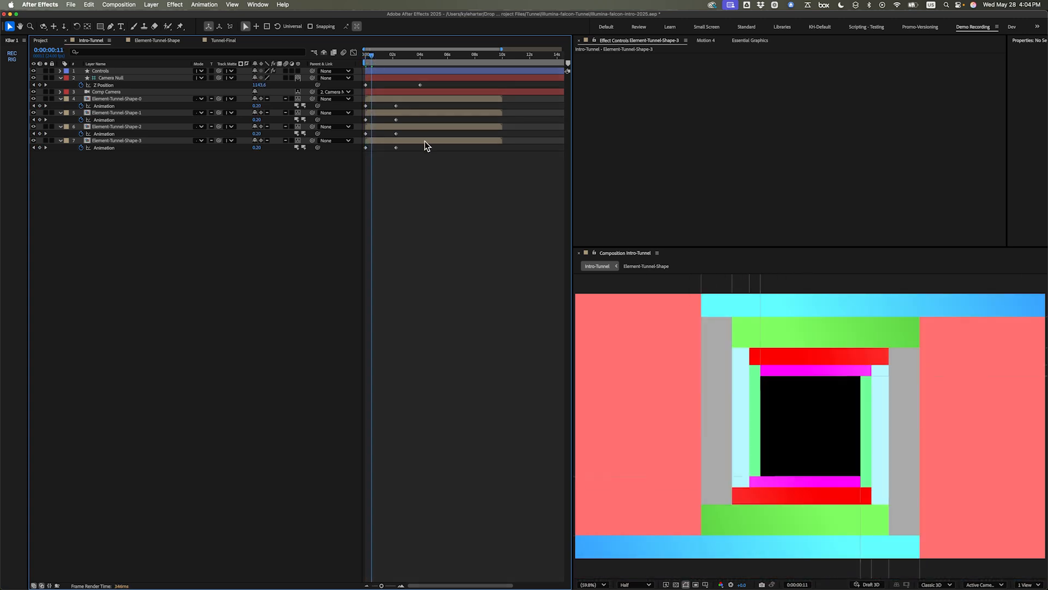
# Step: Stagger the Animation keyframe pairs of Element-Tunnel-Shape-1, -2 and -3 so each layer starts roughly 1.4 seconds after the previous one, and preview from the start
pyautogui.moveTo(438, 170); pyautogui.dragTo(422, 148)
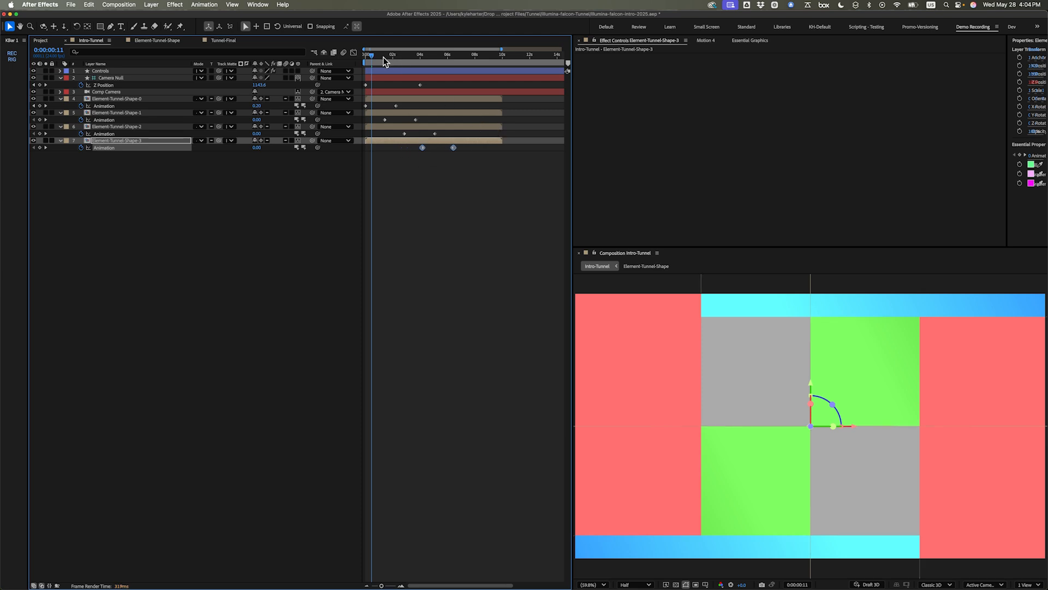
pyautogui.press('Home')
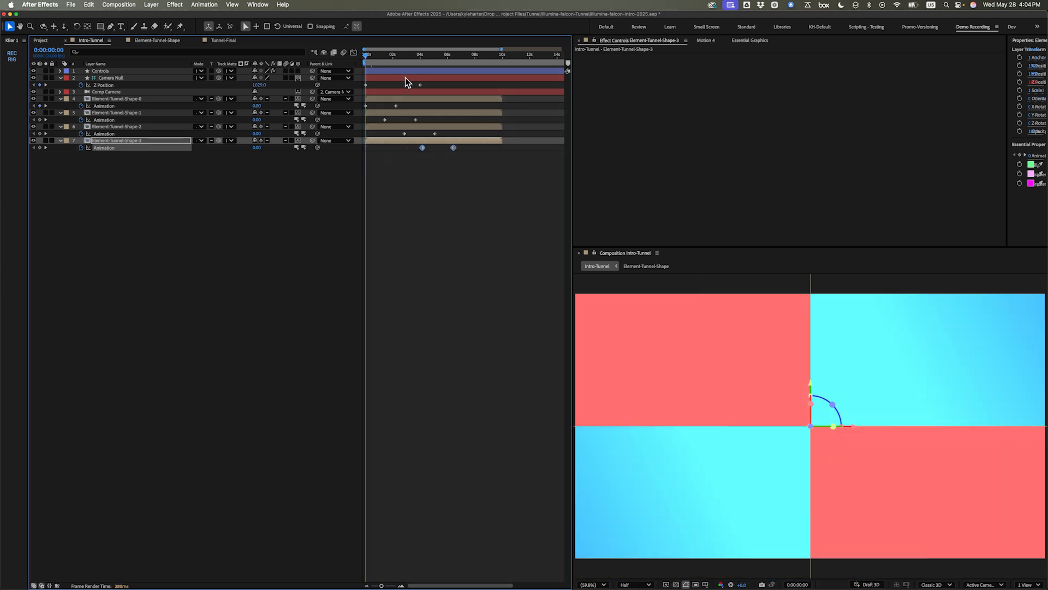
pyautogui.press('space')
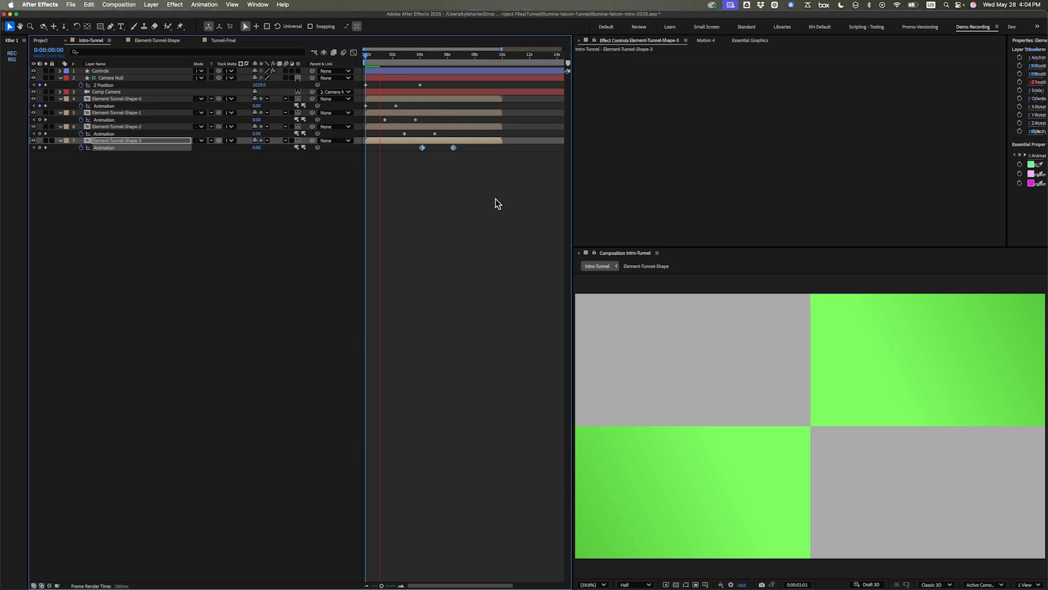
pyautogui.press('space')
# Step: Shift the Animation keyframe pairs of Element-Tunnel-Shape-1 and Element-Tunnel-Shape-2 earlier, to start at about 0.7 and 1.7 seconds, and preview the opening timing
pyautogui.moveTo(440, 119); pyautogui.dragTo(421, 133)
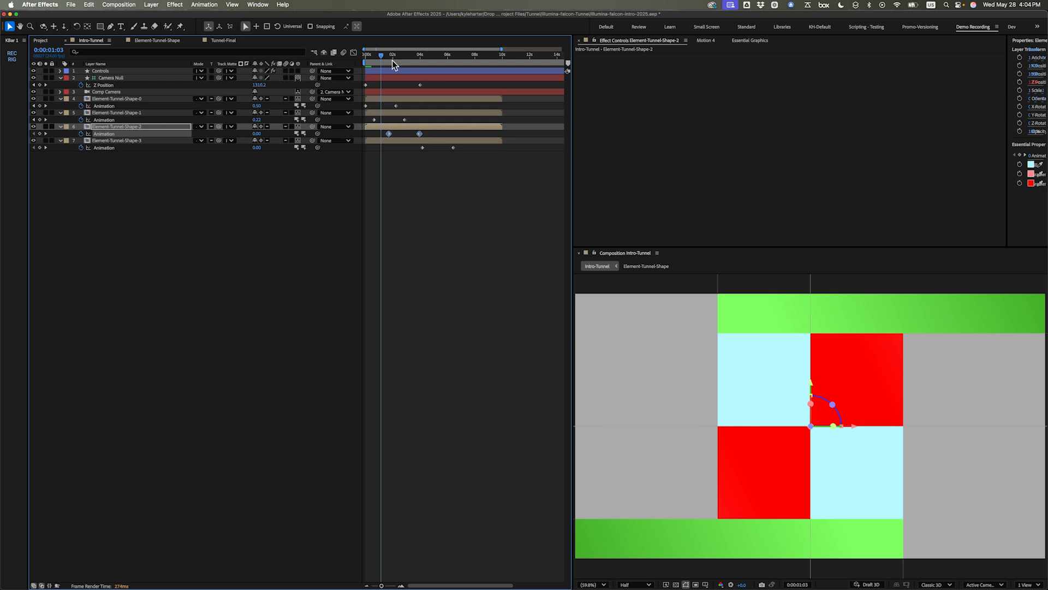
pyautogui.press('Home')
pyautogui.press('space')
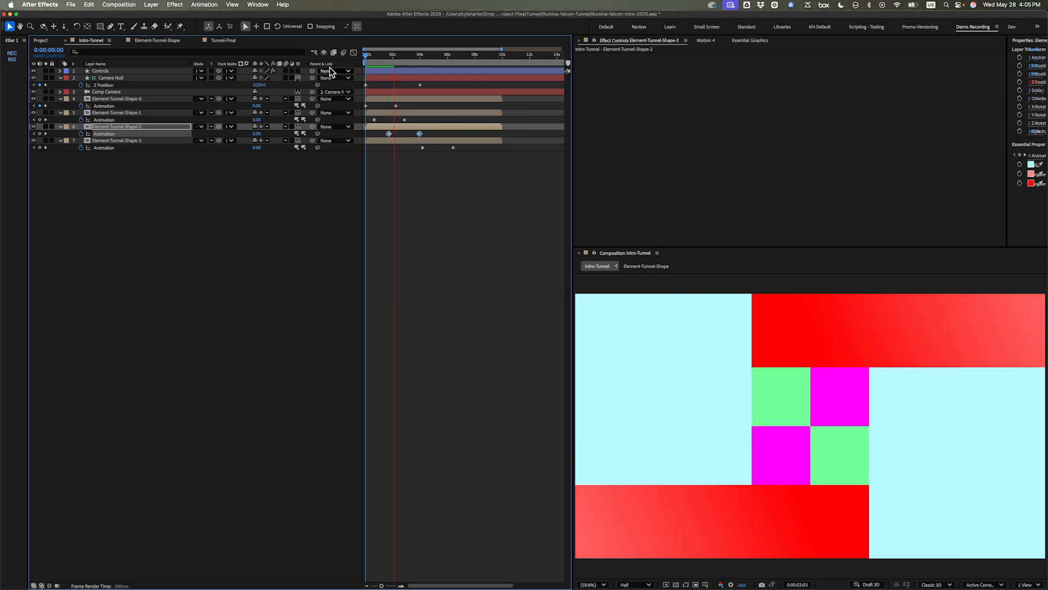
pyautogui.press('space')
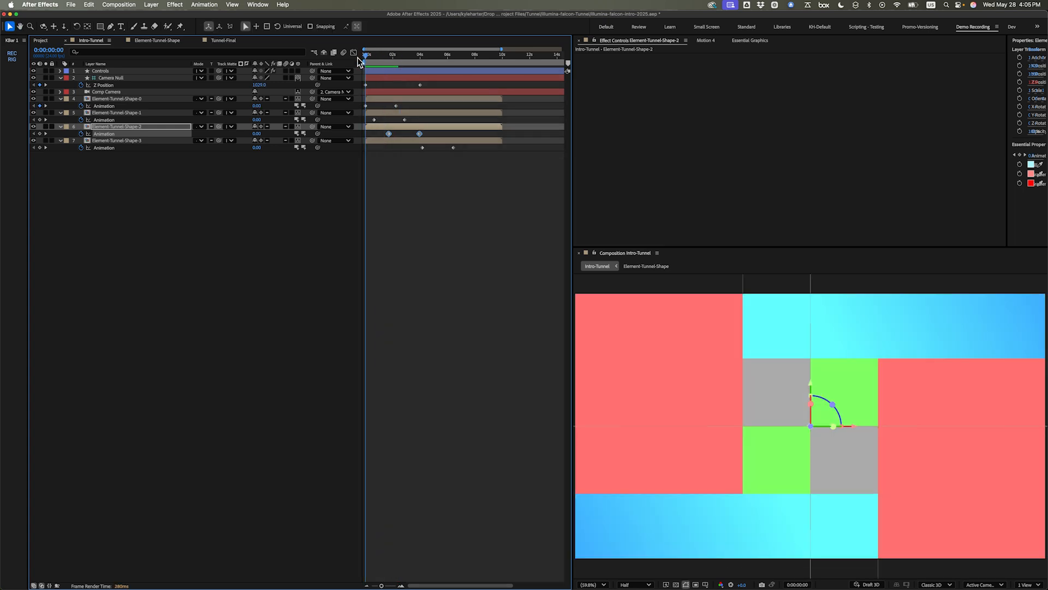
# Step: Keyframe Camera Null's Z Rotation at the first frame and add a positive rotation at 0:00:04:00, and preview the whole fly-through
pyautogui.click(380, 78)
pyautogui.hotkey('shift', 'r')
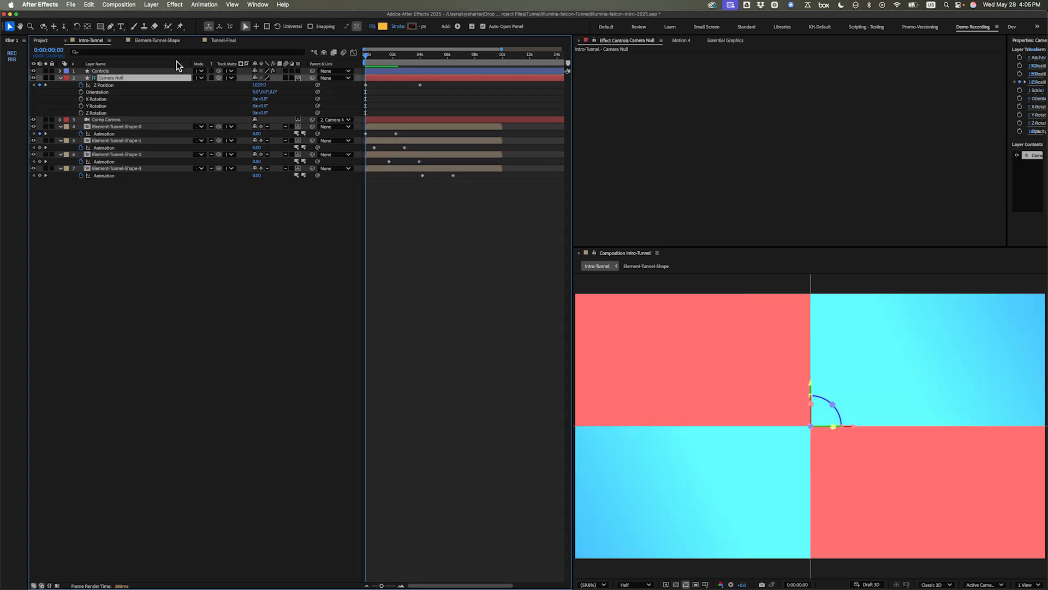
pyautogui.click(81, 112)
pyautogui.press('space')
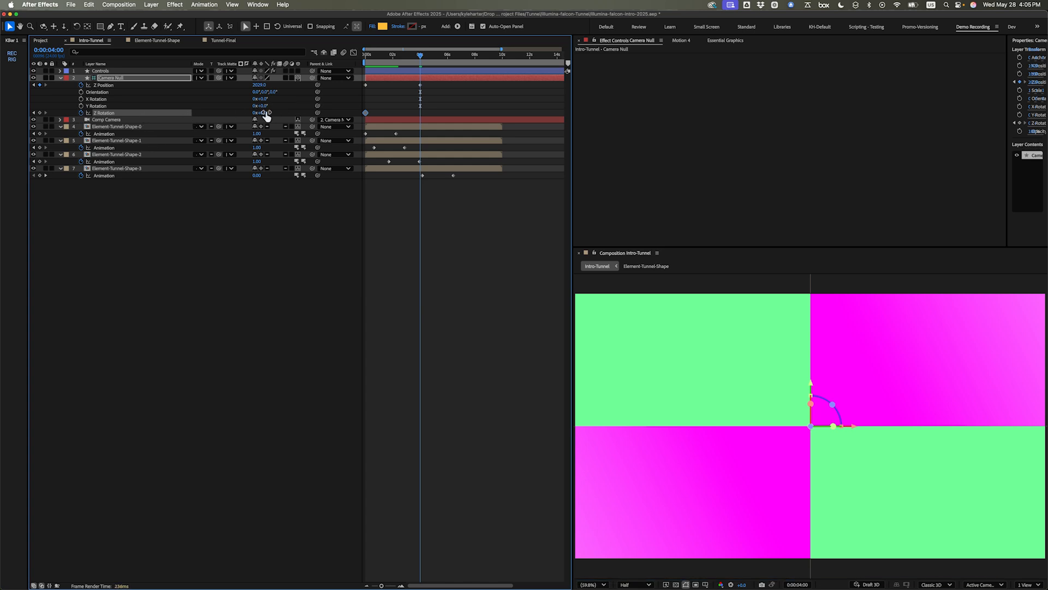
pyautogui.moveTo(264, 113); pyautogui.dragTo(288, 114)
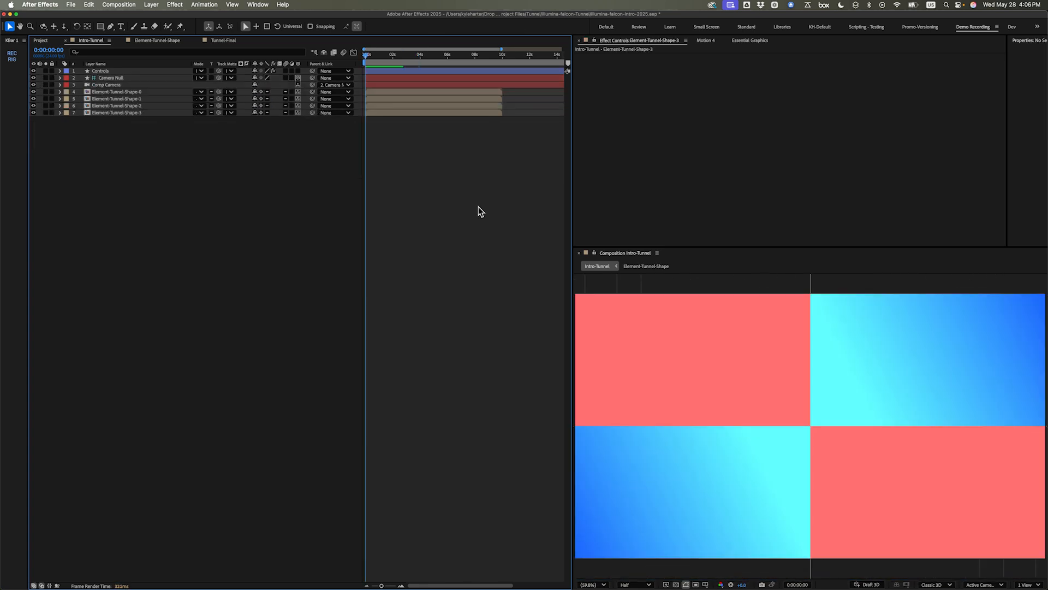
pyautogui.press('space')
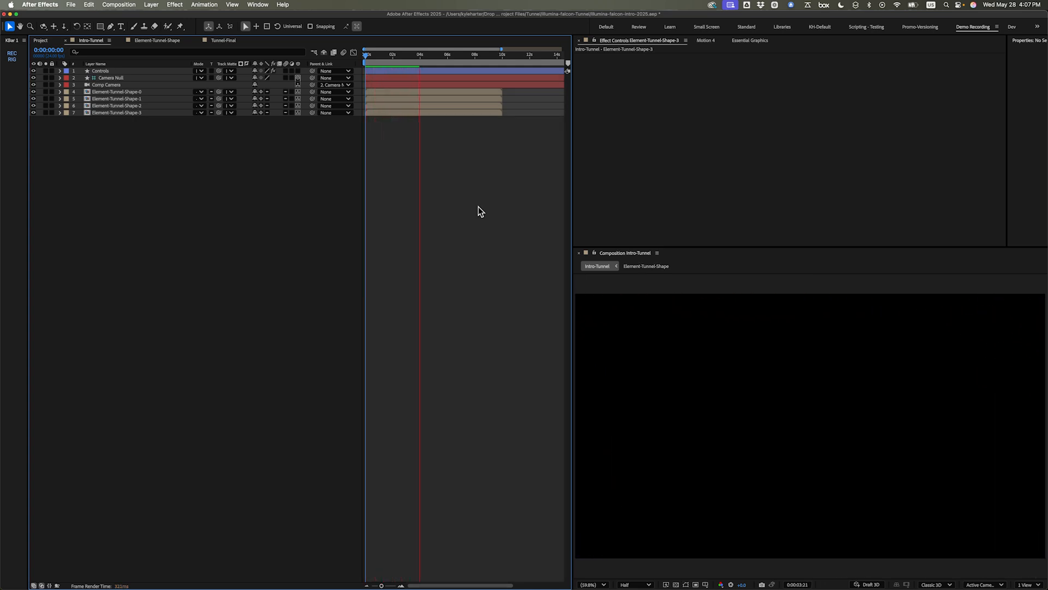
pyautogui.press('space')
pyautogui.press('Home')
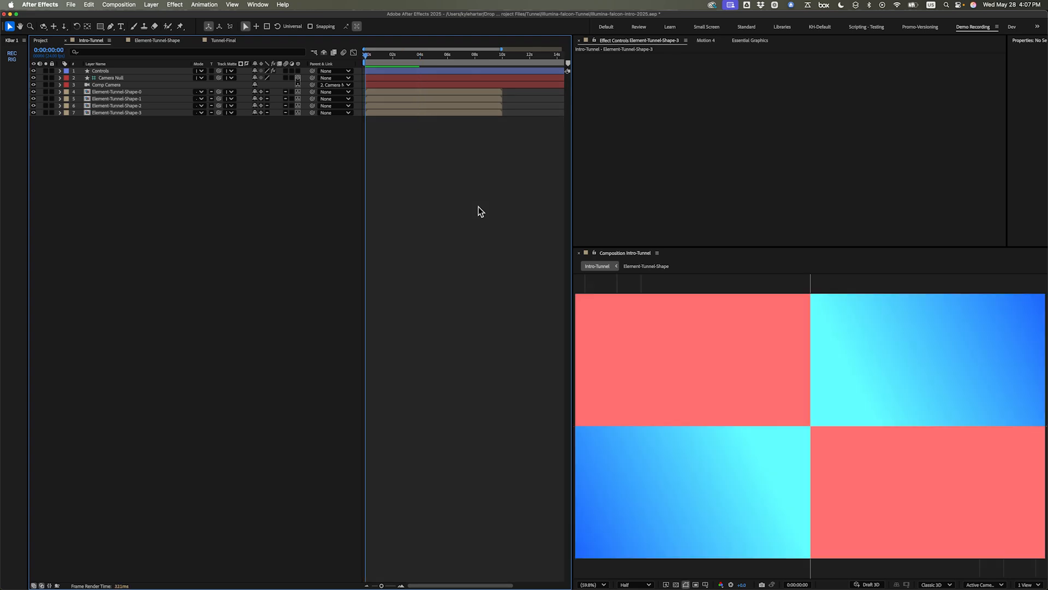
# Step: Open the Element-Tunnel-Shape precomp from Intro-Tunnel and scrub to 0:00:00:07 to examine how the four shapes open
pyautogui.doubleClick(382, 114)
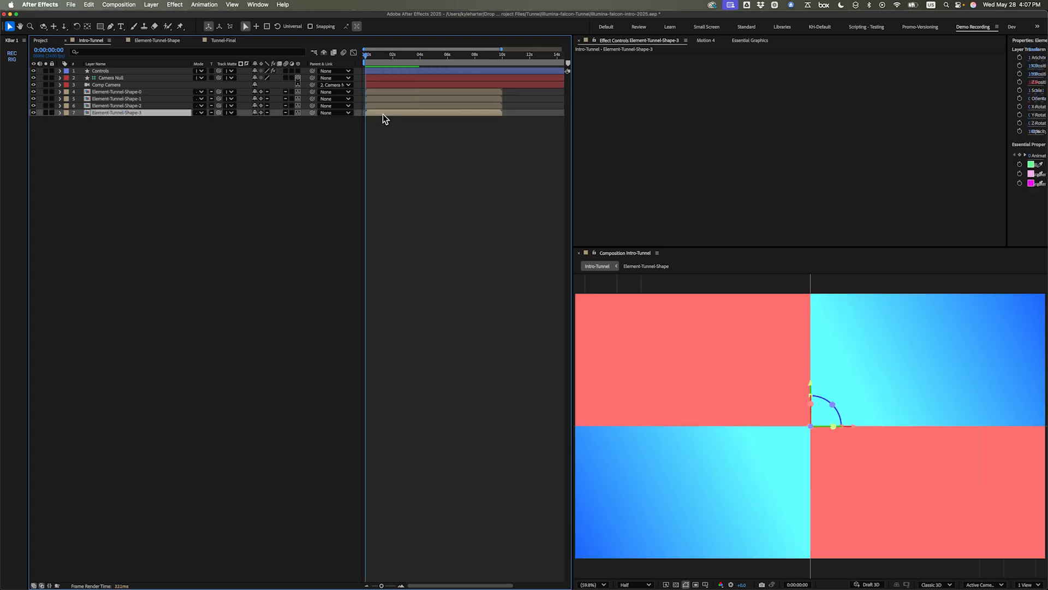
pyautogui.click(391, 56)
pyautogui.moveTo(391, 57)
pyautogui.mouseDown()
pyautogui.moveTo(420, 55)
pyautogui.moveTo(405, 56)
pyautogui.mouseUp()
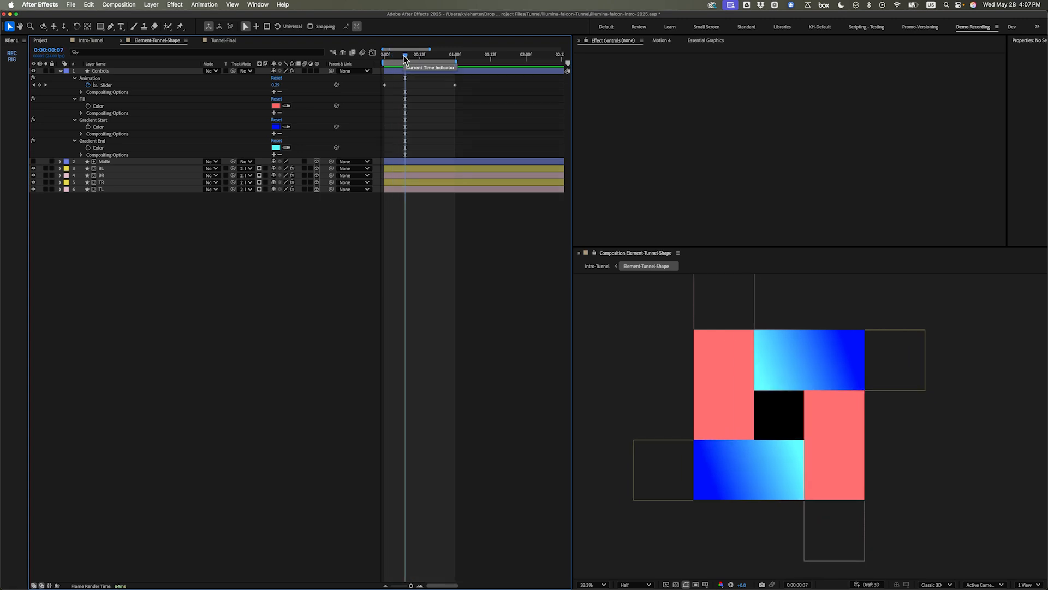